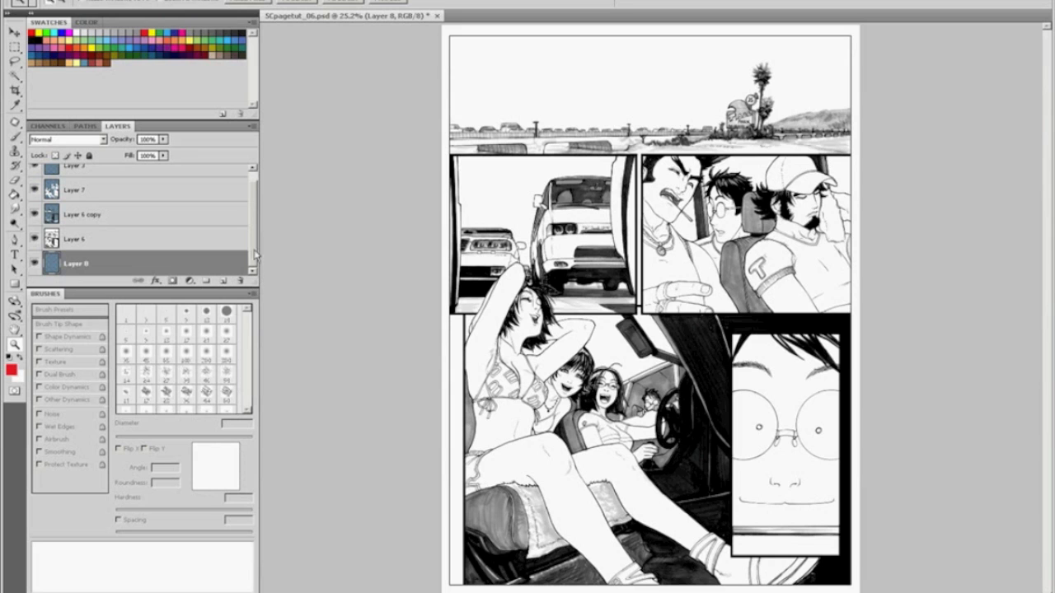
Step: Toggle the layer visibilities to view Layer 6 alone, and isolate the artwork on Layer 6 copy
mouse_move(254, 222)
left_mouse_down()
mouse_move(256, 206)
mouse_move(255, 234)
left_mouse_up()
left_click(93, 240)
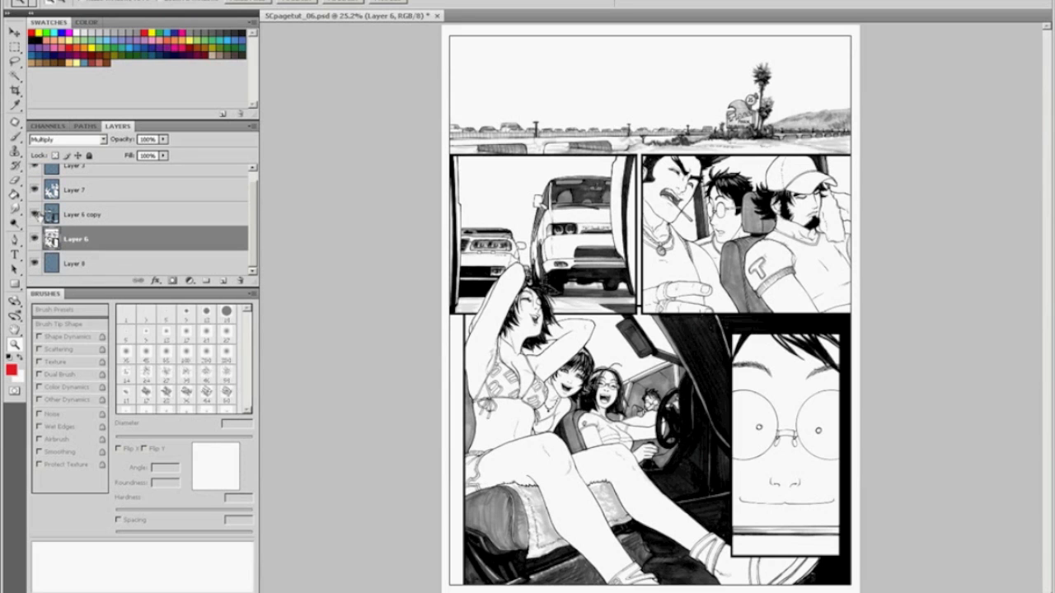
left_click_drag(38, 213, 39, 167)
left_click(34, 250)
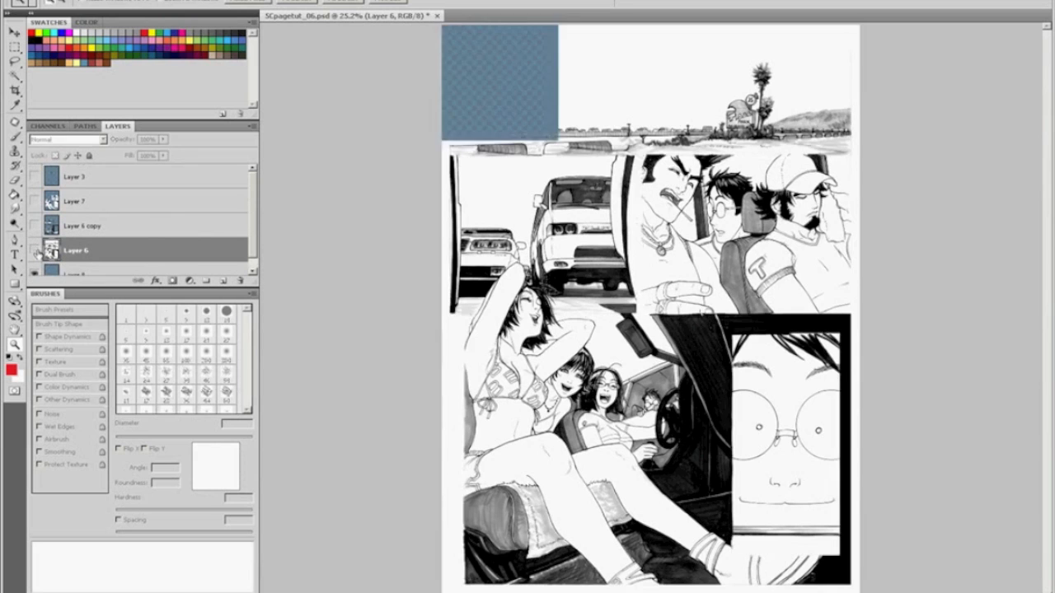
left_click(35, 251)
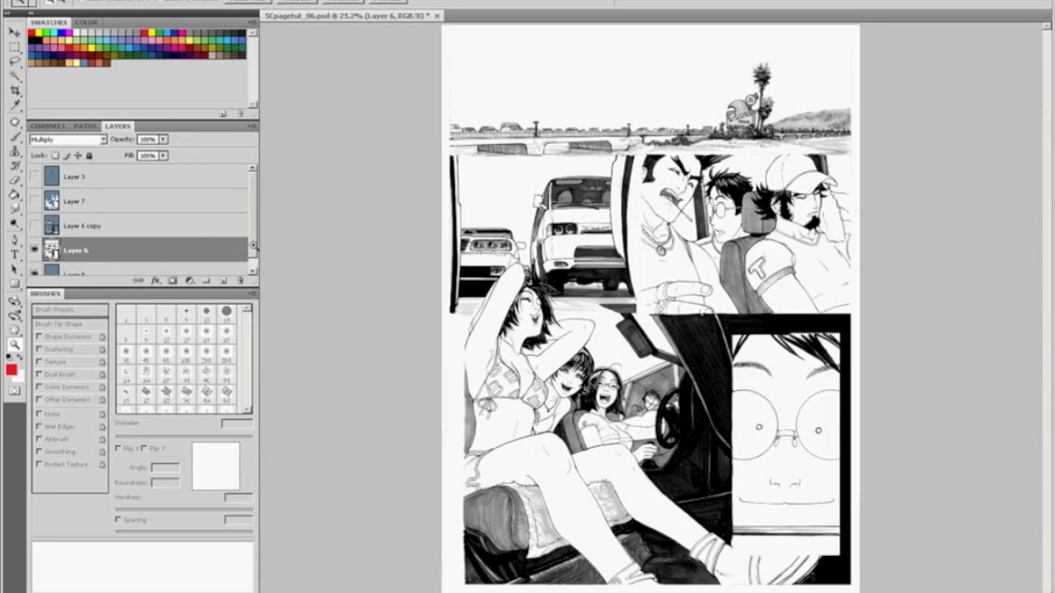
left_click(34, 226)
left_click(34, 250)
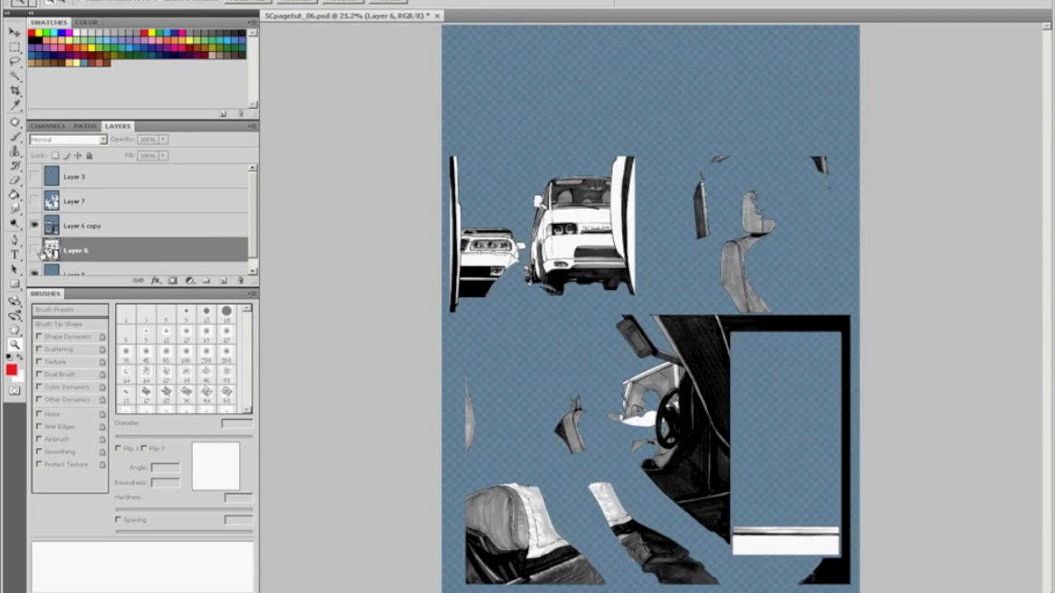
Step: Examine the isolated cars, seats and car interior on Layer 6 copy up close across the page
left_click_drag(480, 125, 696, 333)
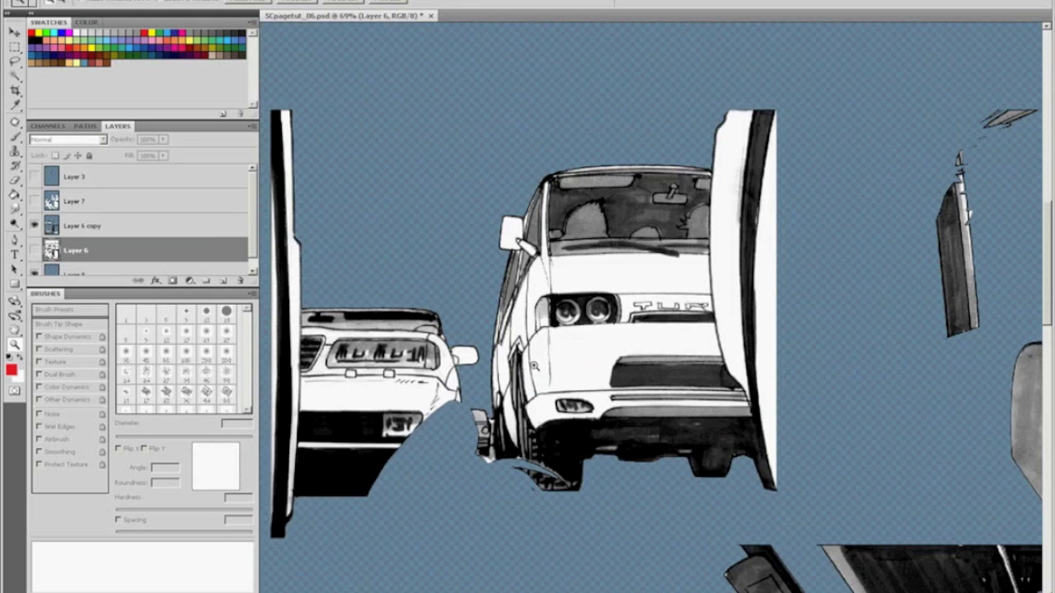
key("h")
left_click_drag(745, 356, 469, 278)
left_click_drag(814, 254, 471, 370)
left_click_drag(394, 555, 571, 284)
left_click_drag(394, 579, 559, 270)
left_click_drag(502, 414, 583, 337)
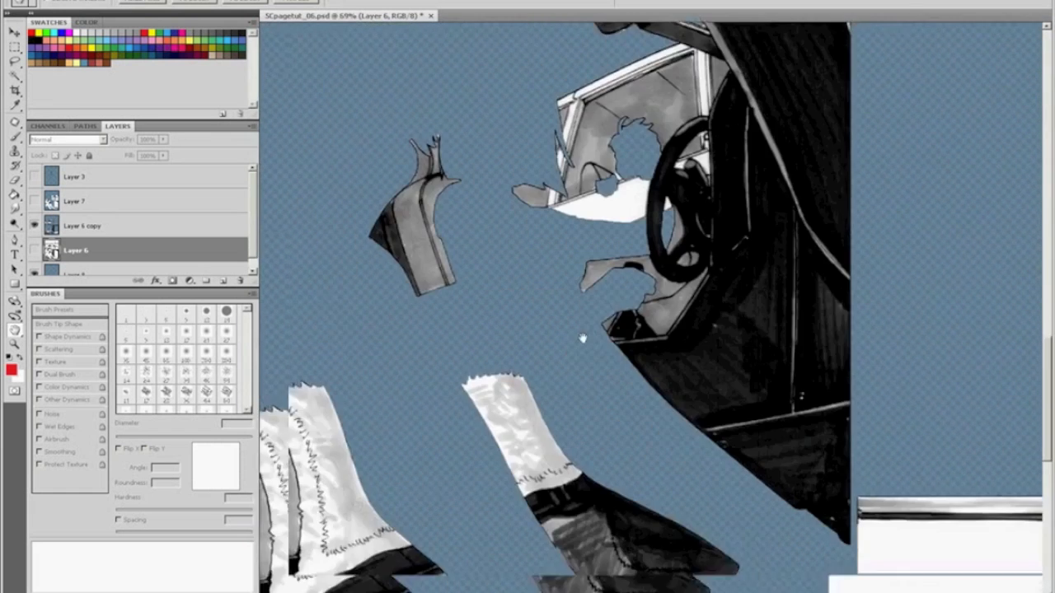
left_click_drag(480, 440, 565, 332)
left_click_drag(439, 407, 559, 323)
left_click_drag(499, 358, 478, 485)
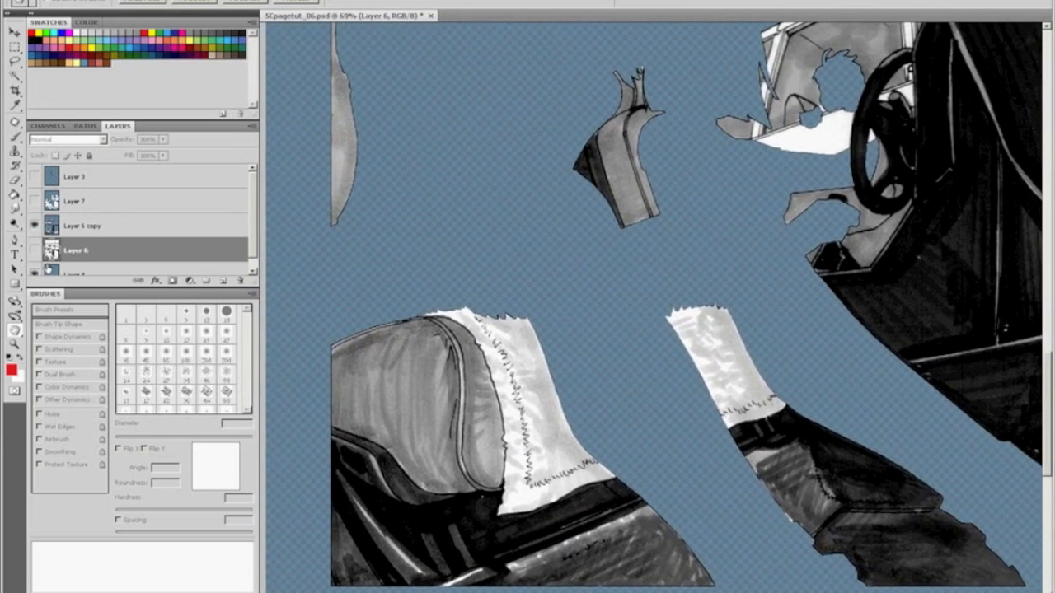
Step: Show Layer 6 and Layer 7, and hide Layer 6 and Layer 6 copy to isolate the figures on Layer 7
scroll(254, 221, "down", 1)
left_click(34, 240)
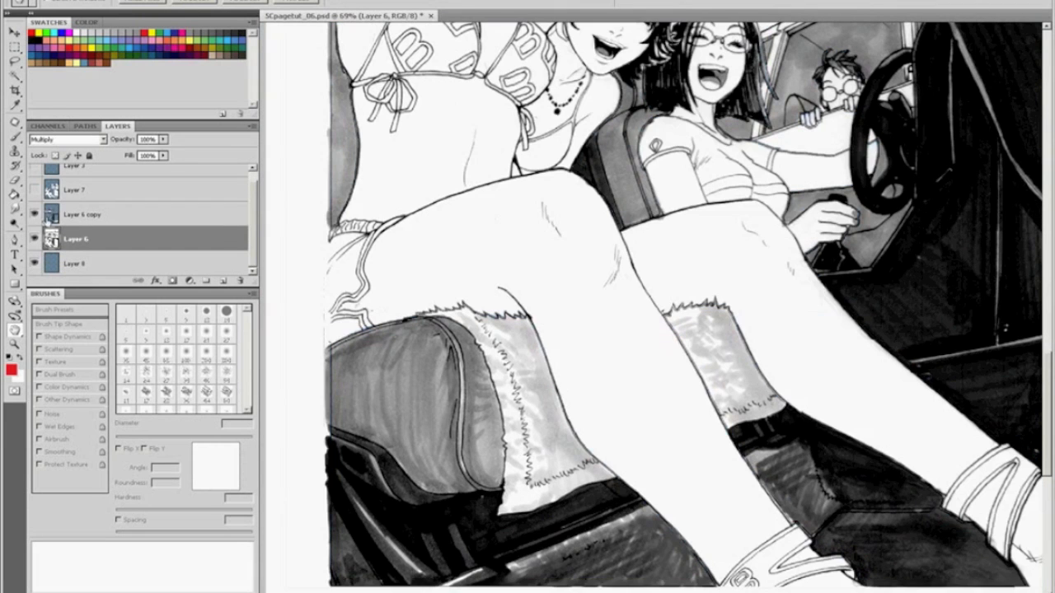
left_click(34, 215)
scroll(255, 216, "up", 1)
left_click(34, 201)
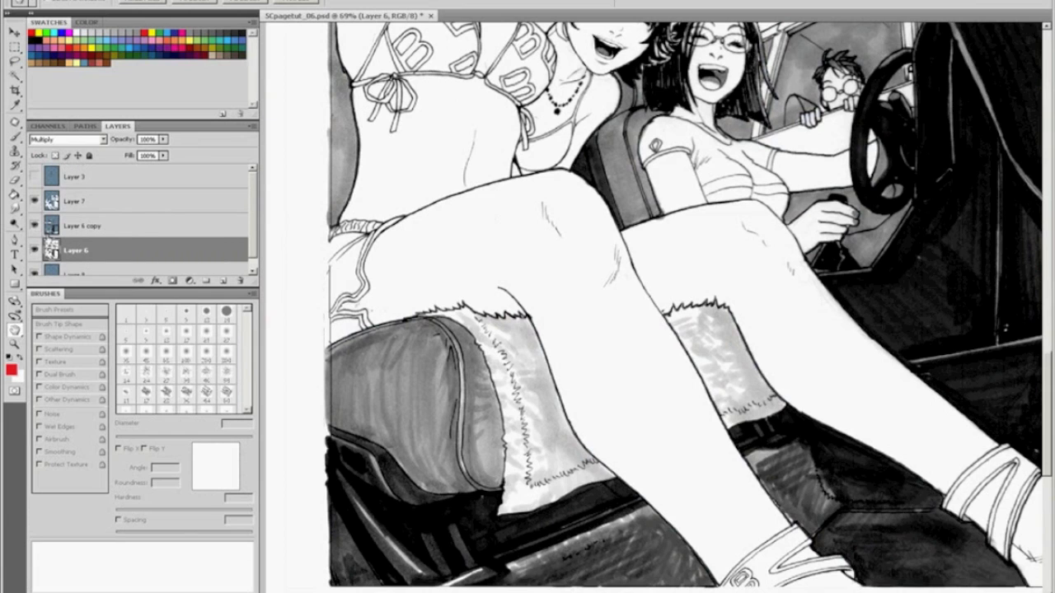
left_click(34, 249)
left_click(34, 226)
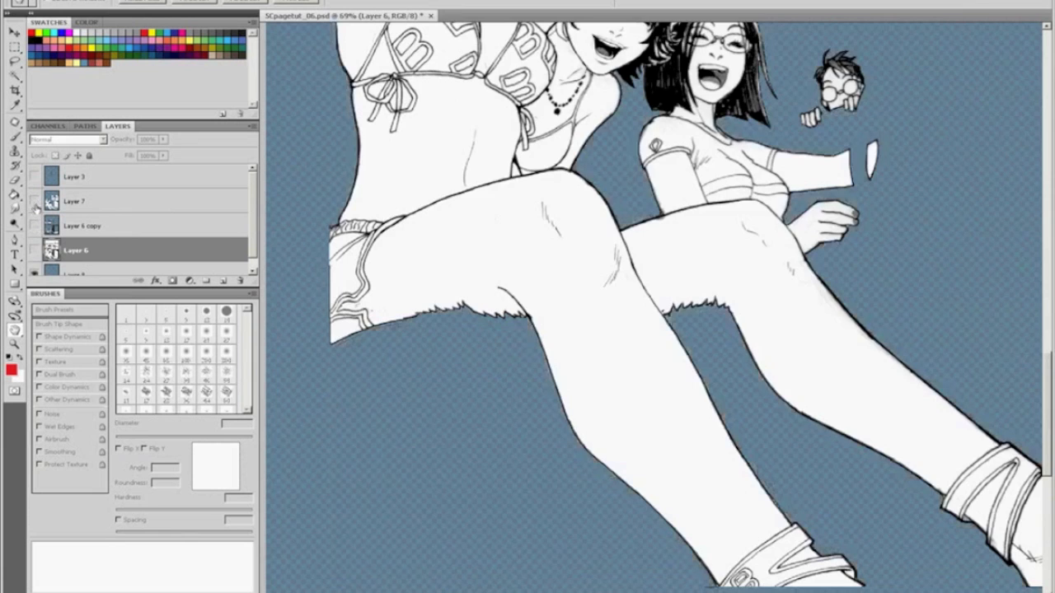
Step: Toggle Layer 7, Layer 6 copy and Layer 6 to compare their artwork, and show all layers including Layer 3 again
left_click(34, 202)
left_click(34, 226)
left_click(34, 202)
left_click(34, 225)
left_click(34, 248)
left_click(34, 225)
left_click(34, 202)
left_click(35, 226)
left_click(35, 249)
left_click(35, 226)
left_click(34, 202)
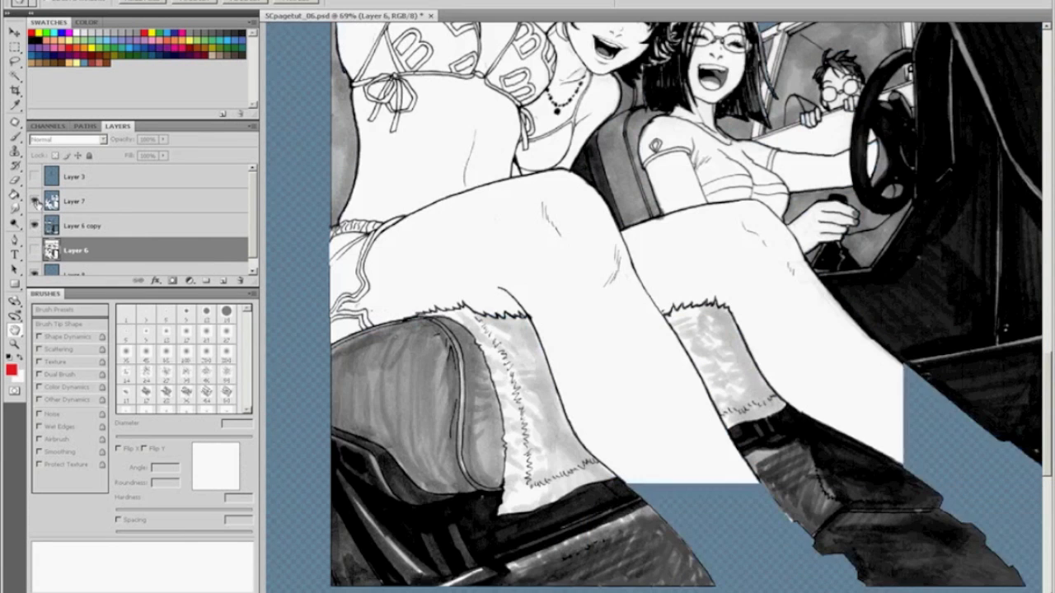
left_click(35, 250)
left_click(34, 177)
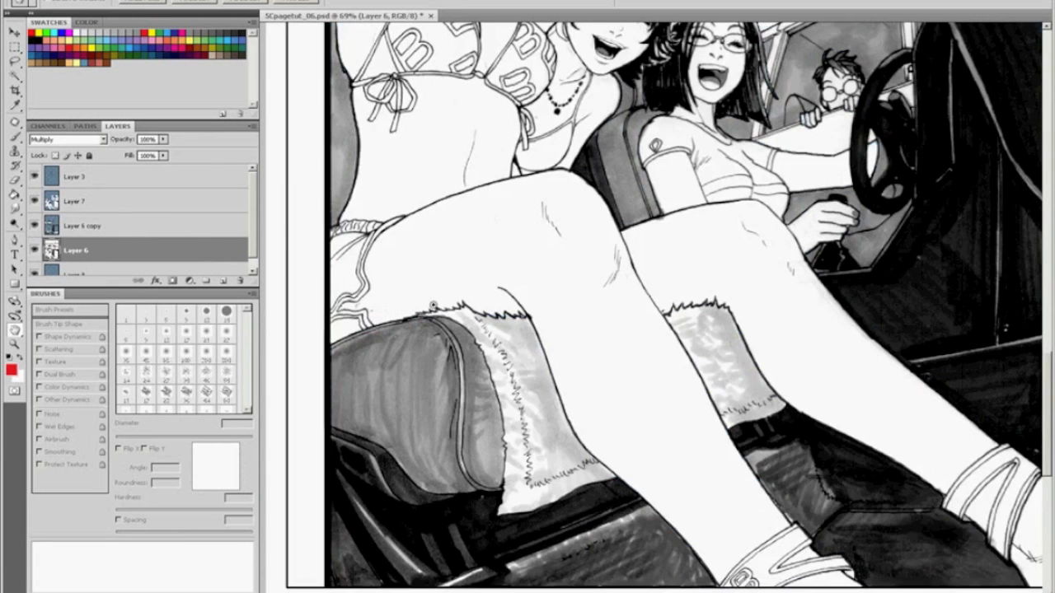
key("ctrl+0")
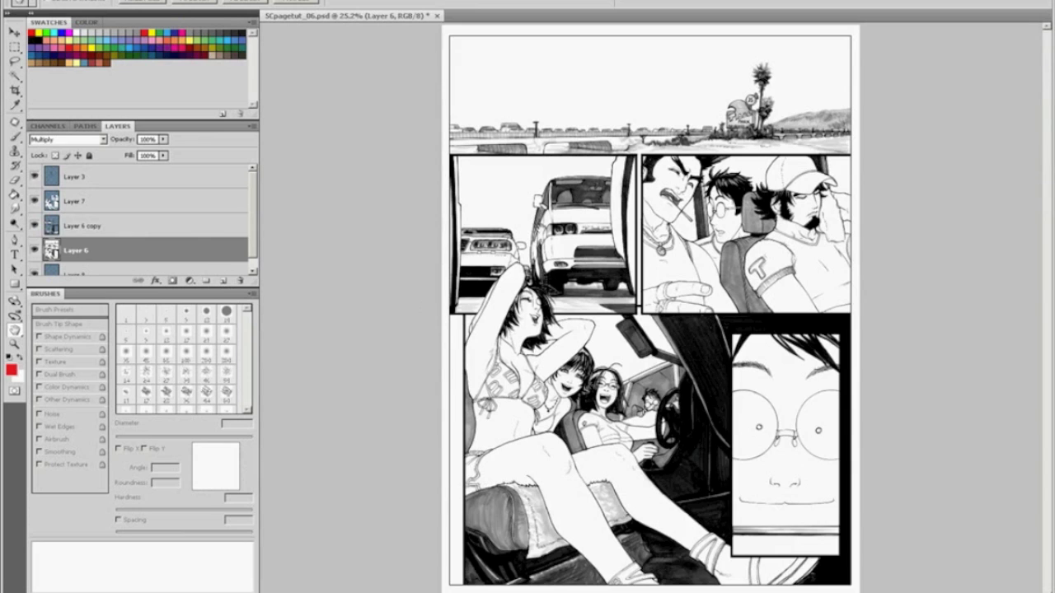
Step: Examine the line art in the landscape, traffic and character panels up close
key("z")
left_click_drag(424, 203, 898, 19)
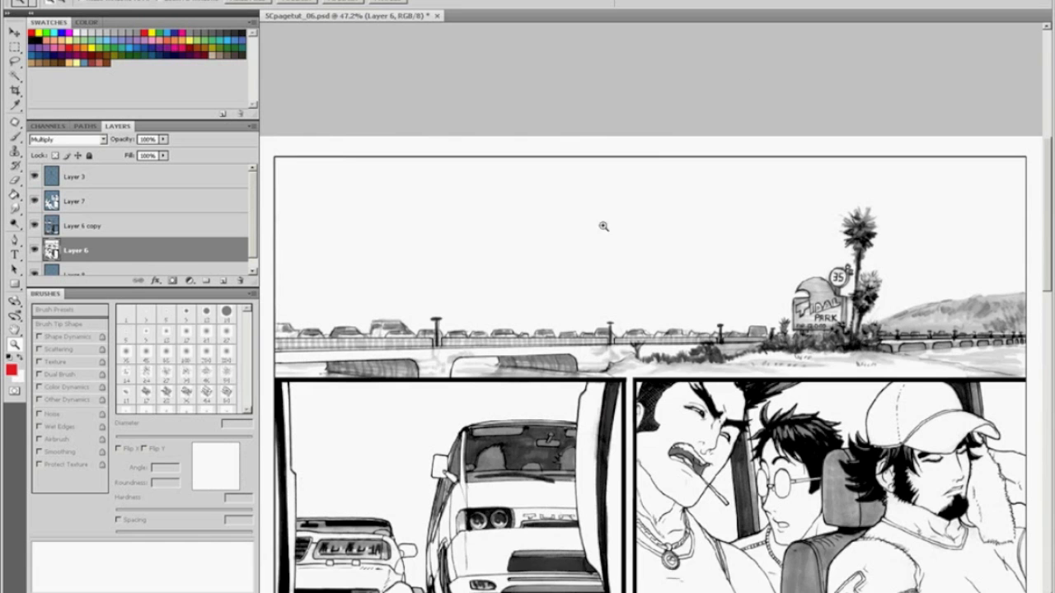
key("h")
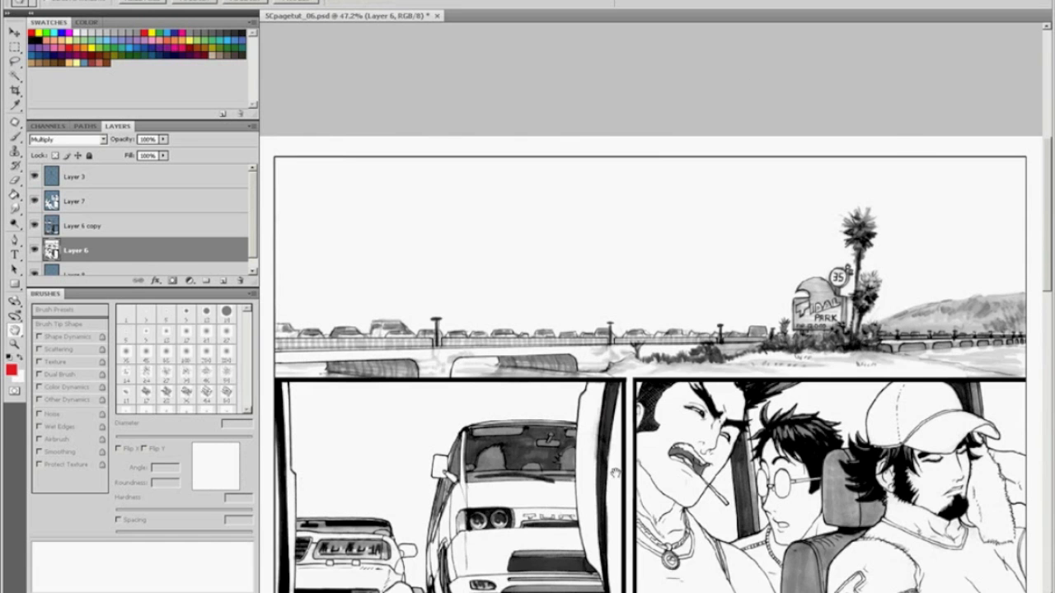
left_click_drag(616, 473, 661, 221)
left_click_drag(608, 426, 630, 324)
mouse_move(612, 402)
left_mouse_down()
mouse_move(630, 280)
mouse_move(601, 237)
left_mouse_up()
left_click_drag(636, 102, 492, 498)
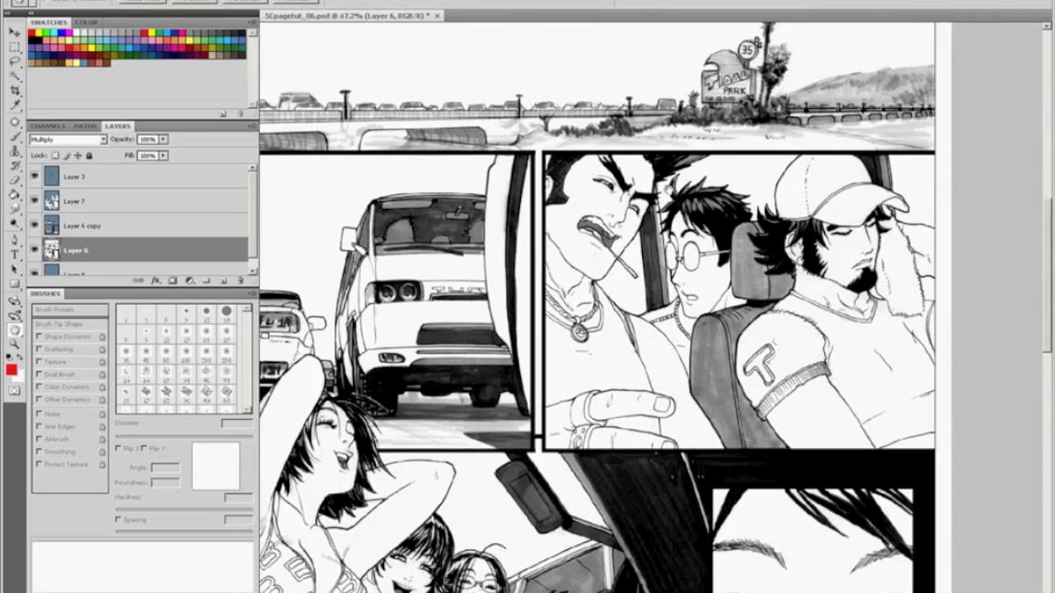
left_click_drag(551, 419, 818, 361)
left_click_drag(664, 306, 690, 428)
left_click_drag(727, 541, 639, 397)
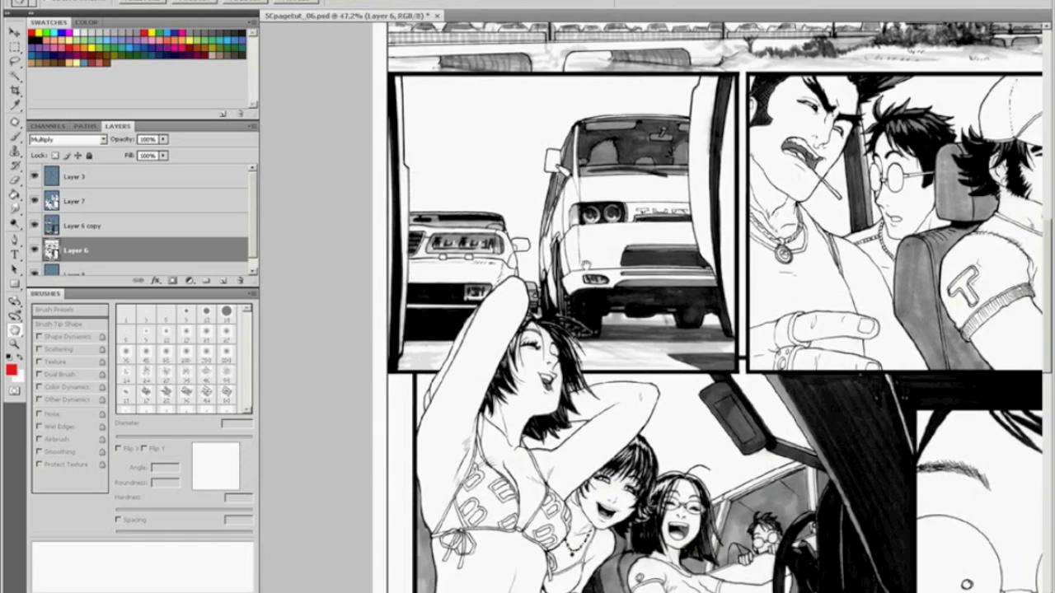
left_click_drag(682, 275, 569, 577)
left_click_drag(661, 299, 673, 278)
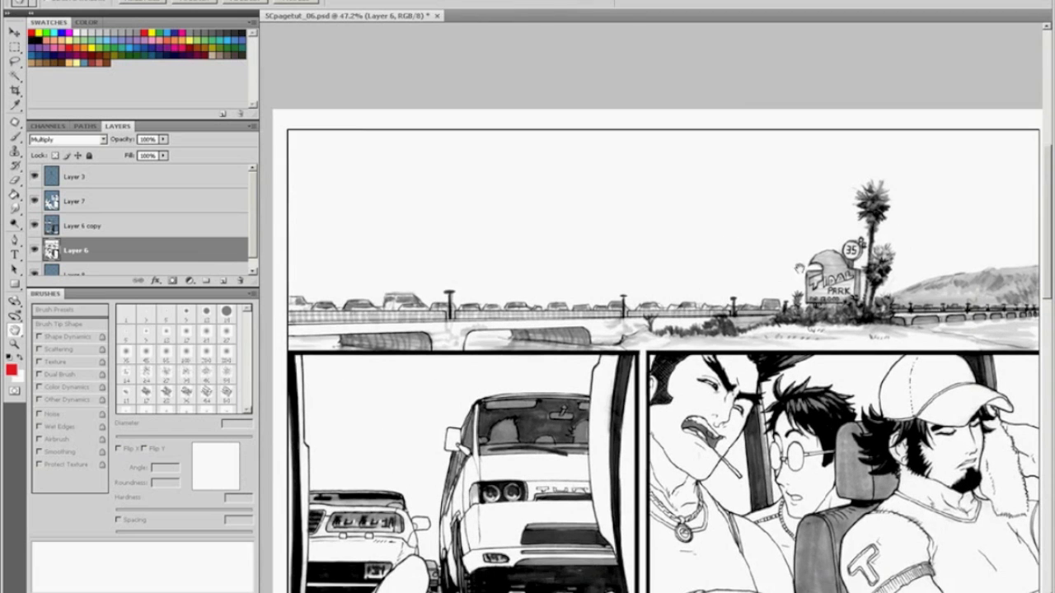
left_click_drag(761, 283, 737, 245)
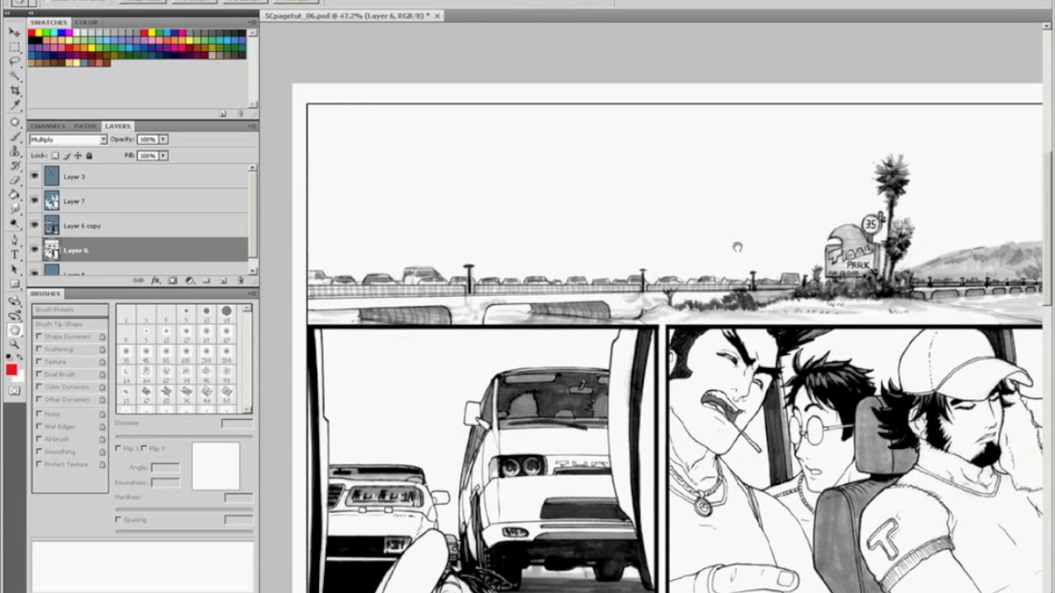
Step: Hide and reshow Layer 3, Layer 7 and Layer 6 copy to check what each contributes to the page
left_click_drag(254, 218, 253, 229)
left_click_drag(34, 215, 34, 189)
left_click_drag(252, 220, 254, 200)
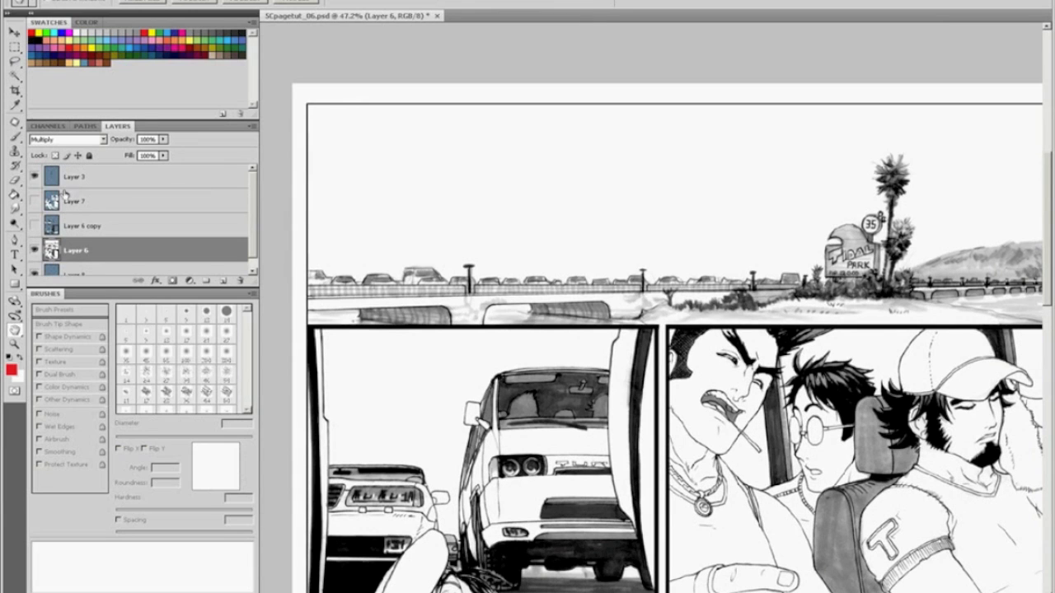
left_click(33, 176)
left_click_drag(34, 178, 34, 226)
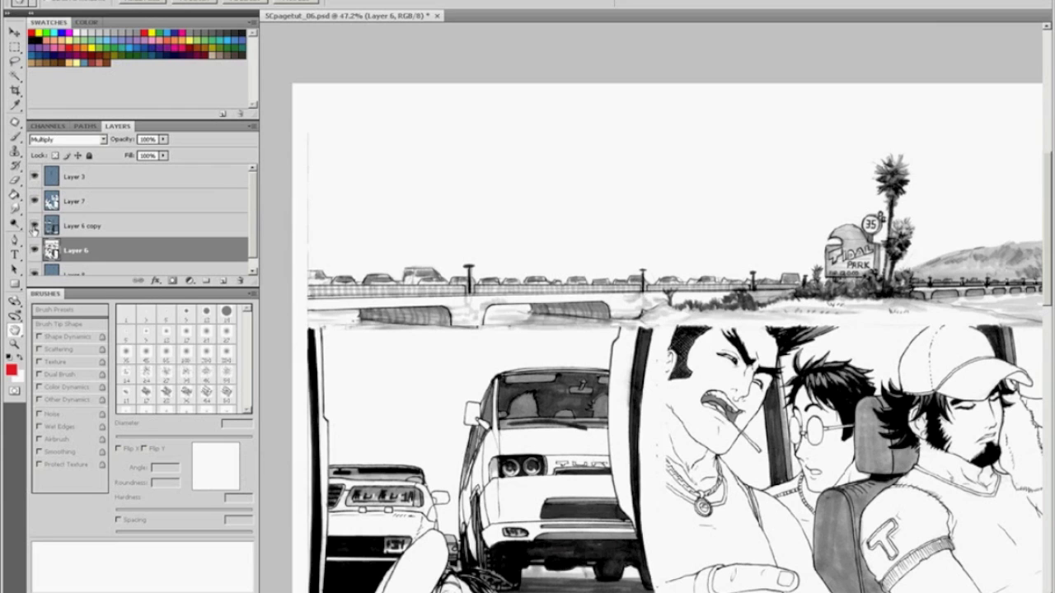
left_click_drag(254, 219, 253, 239)
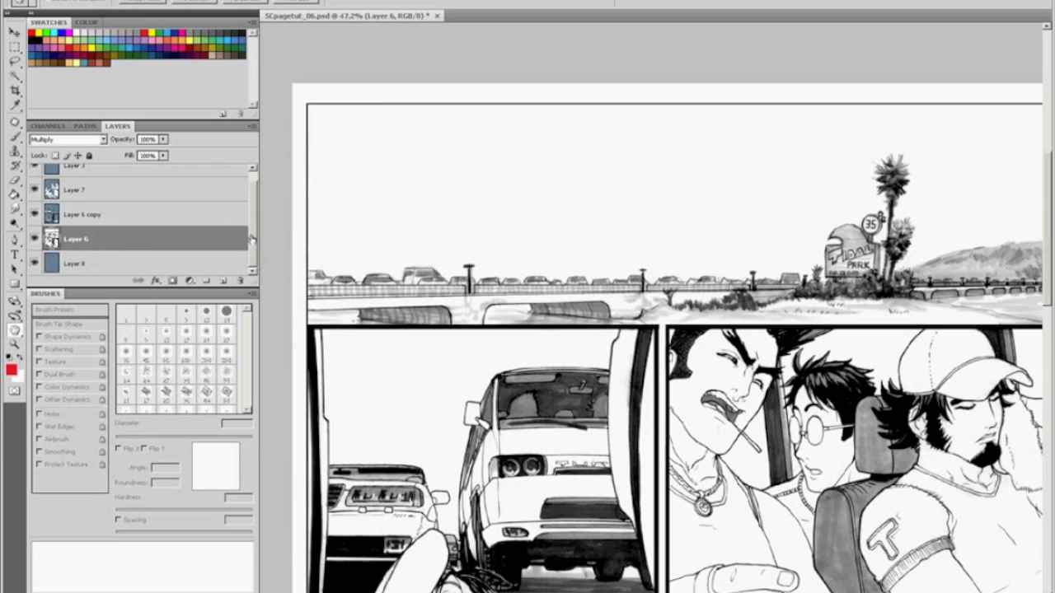
Step: Paint a broad light blue stroke across the landscape panel on Layer 8 with an enlarged hard round brush
left_click(73, 264)
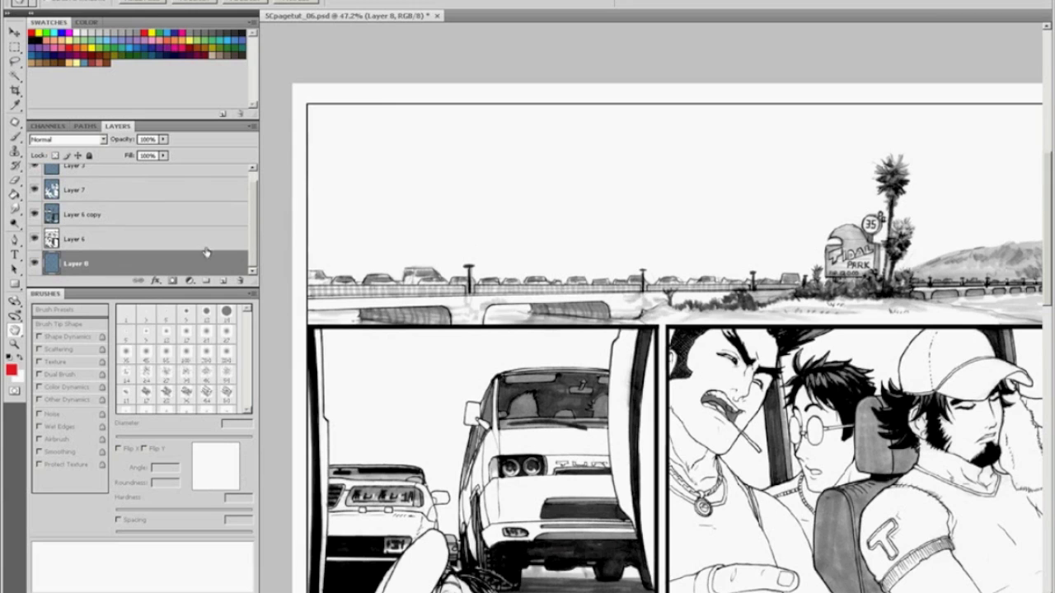
left_click(135, 47)
key("b")
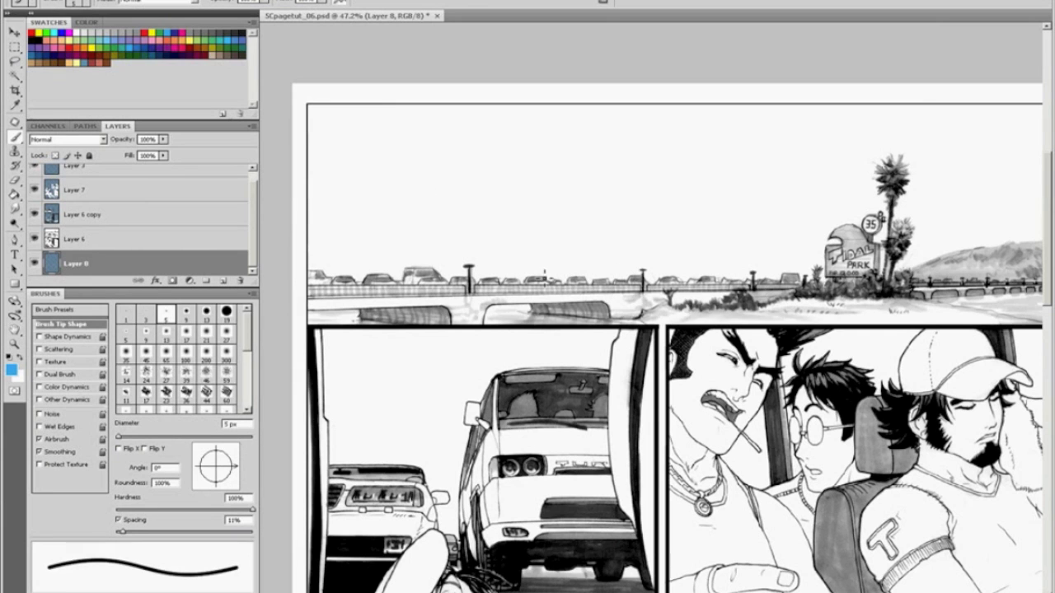
key("bracketright")
key("bracketright")
key("bracketright")
key("bracketright")
key("bracketright")
key("bracketright")
key("bracketright")
key("bracketright")
key("bracketright")
key("bracketright")
key("bracketright")
key("bracketright")
key("bracketright")
key("bracketright")
key("bracketright")
key("bracketright")
key("bracketright")
key("bracketright")
key("bracketright")
key("bracketright")
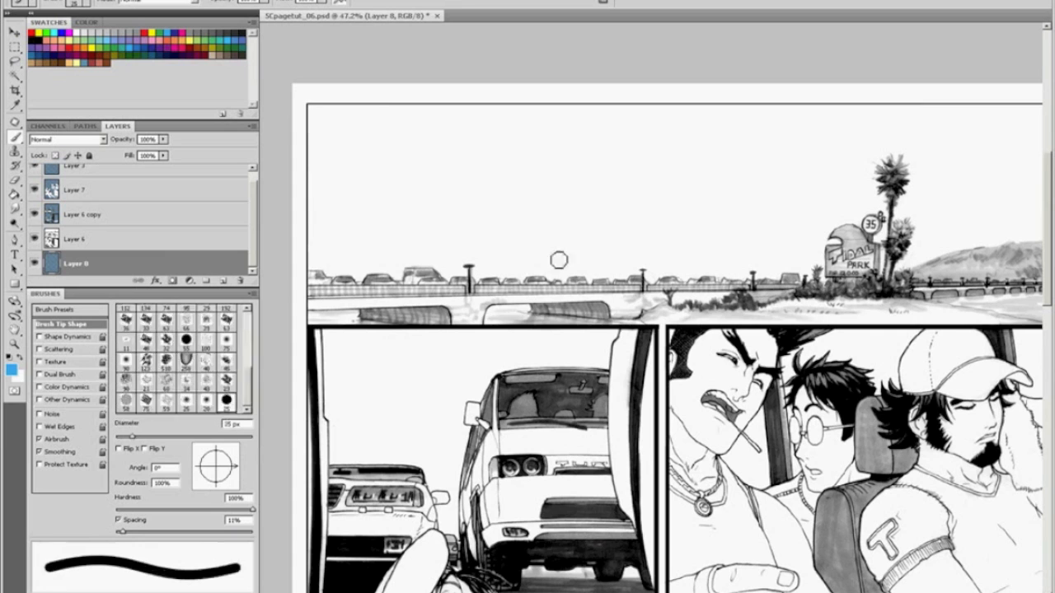
mouse_move(636, 237)
left_mouse_down()
mouse_move(837, 238)
mouse_move(832, 219)
left_mouse_up()
Step: Examine how the Multiply line art of Layer 6 sits over the blue paint, up close and on the full page
key("z")
left_click_drag(671, 259, 769, 240)
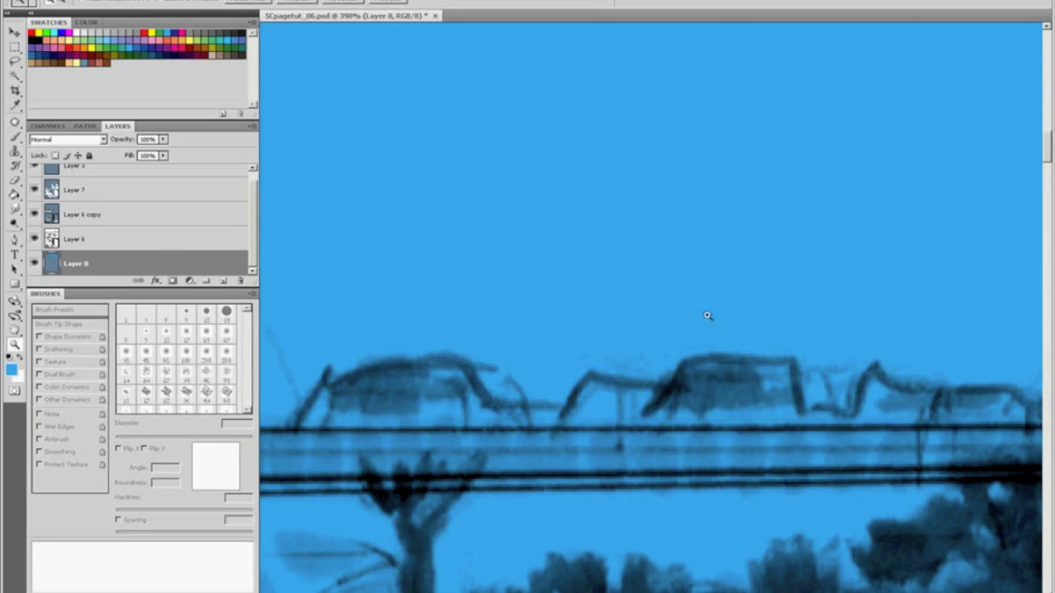
left_click(116, 245)
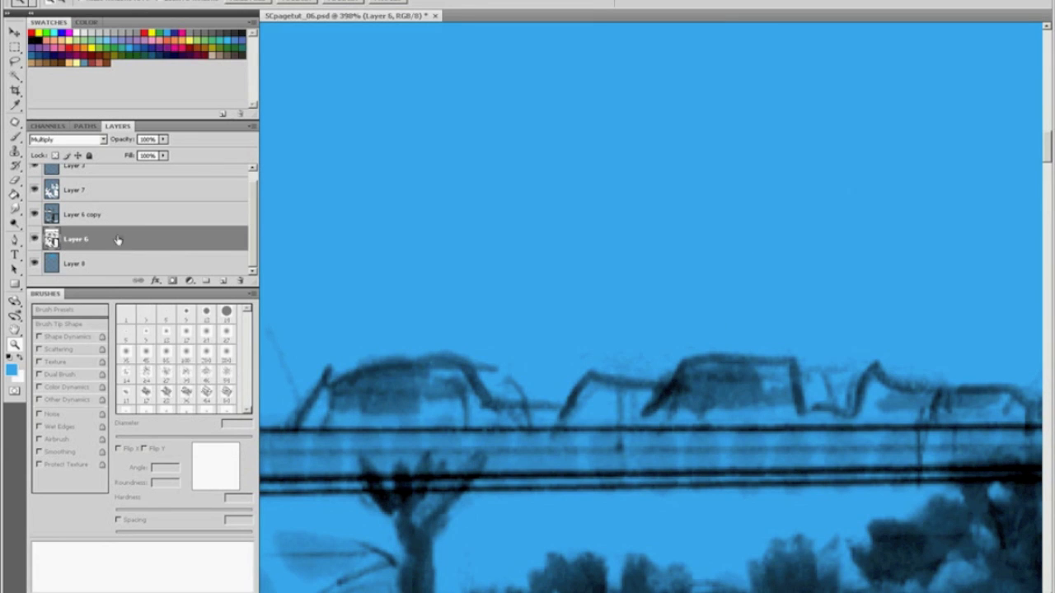
key("ctrl+0")
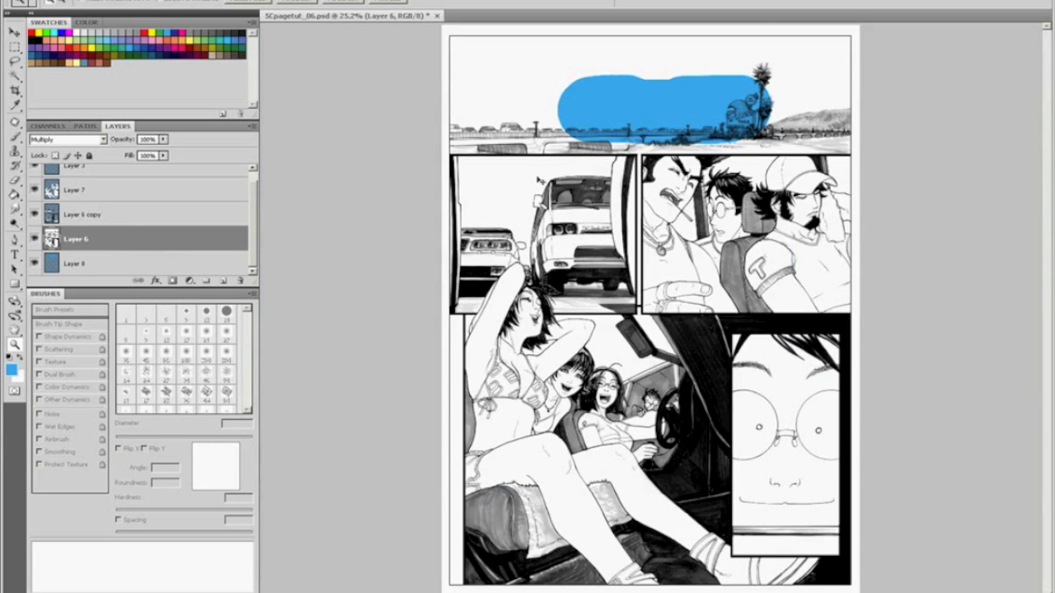
key("ctrl+1")
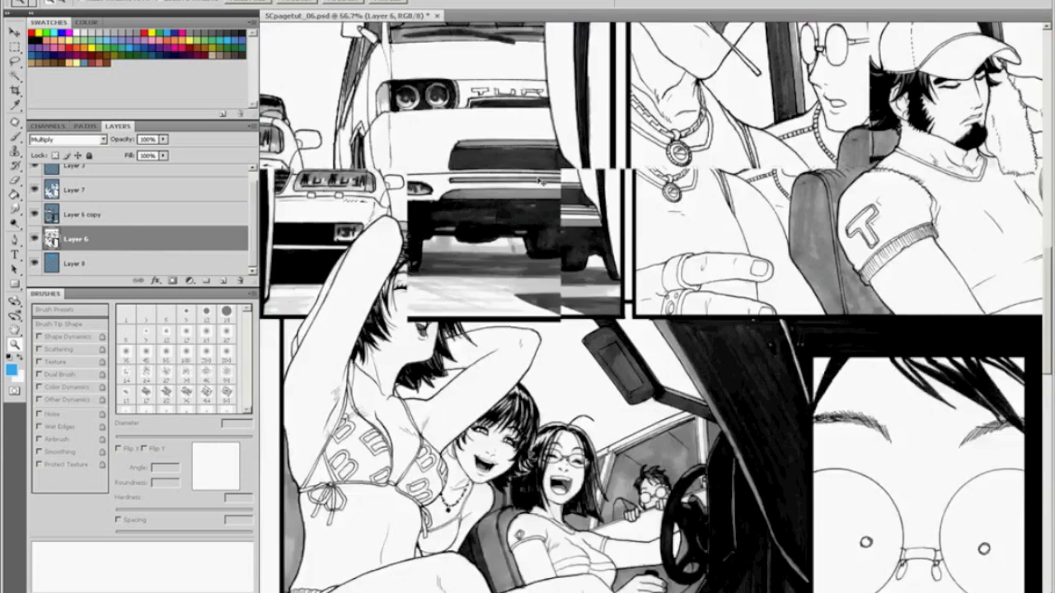
key("ctrl+0")
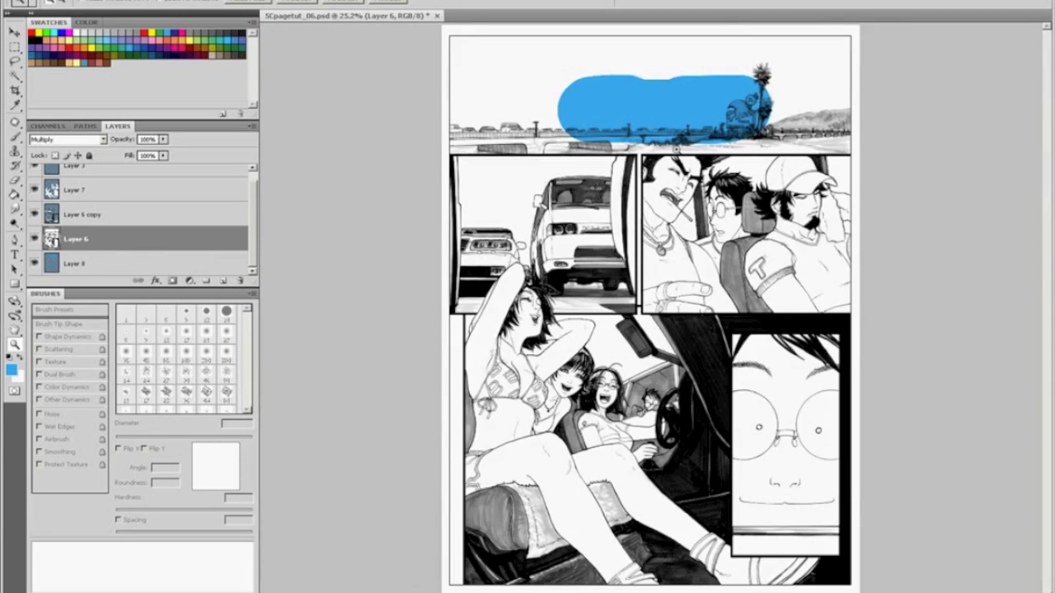
Step: Select the whole landscape panel along its border on Layer 8 with the Rectangular Marquee tool
left_click_drag(425, 32, 875, 195)
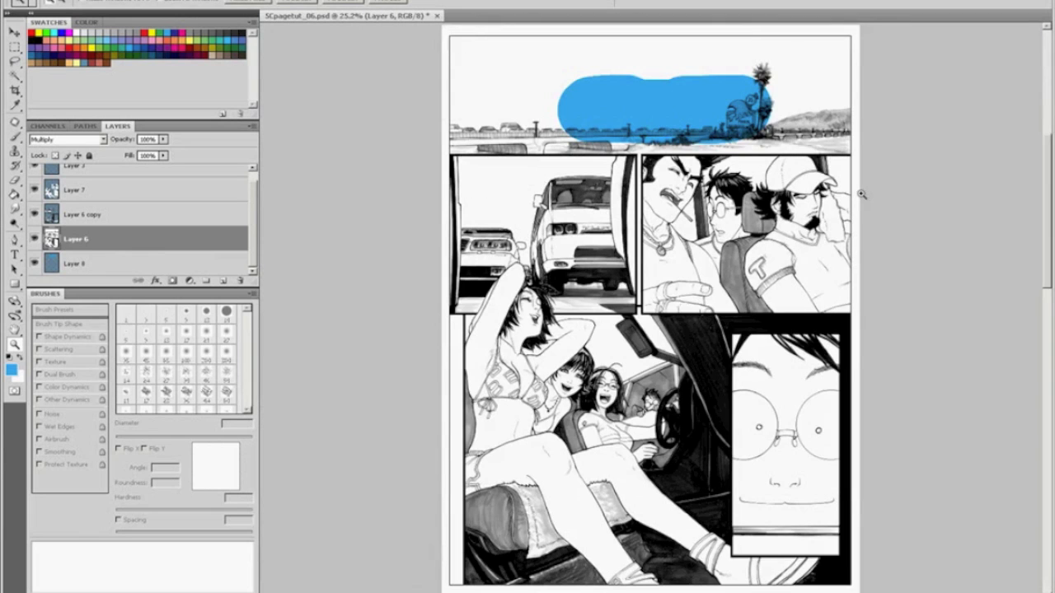
left_click(144, 259)
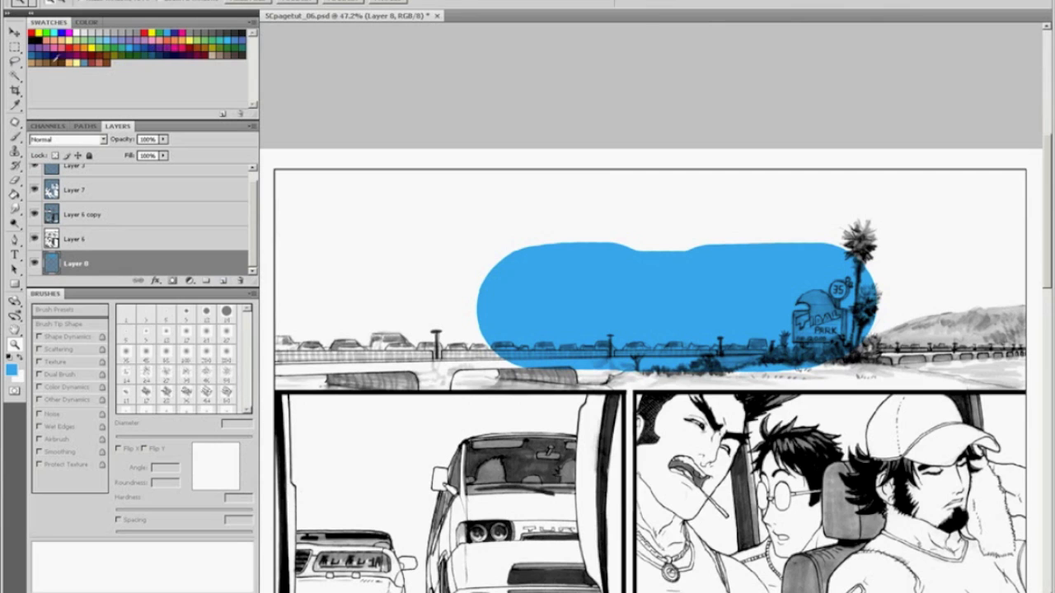
left_click(14, 47)
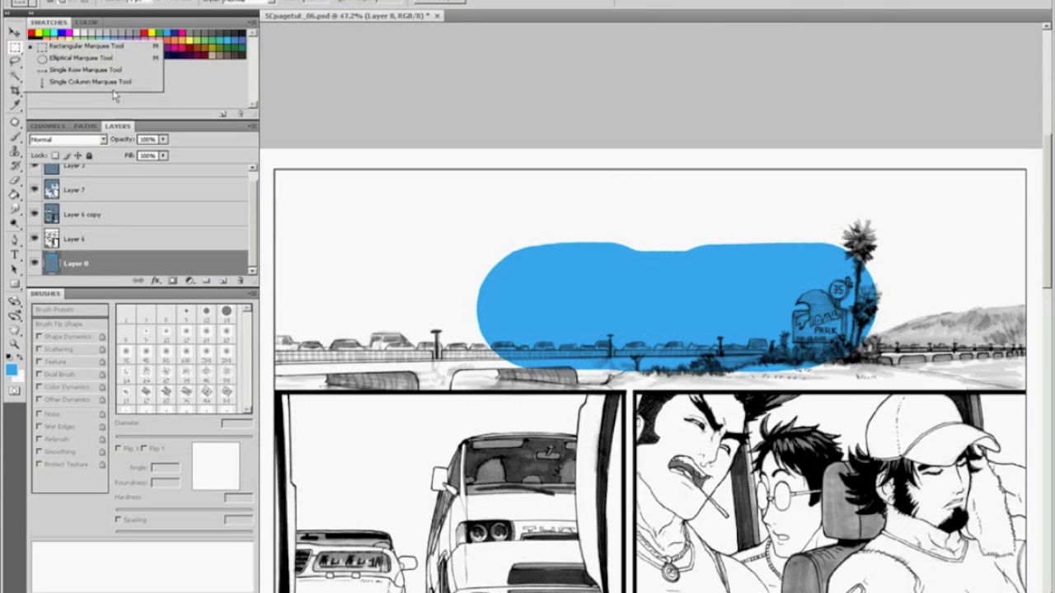
left_click(71, 48)
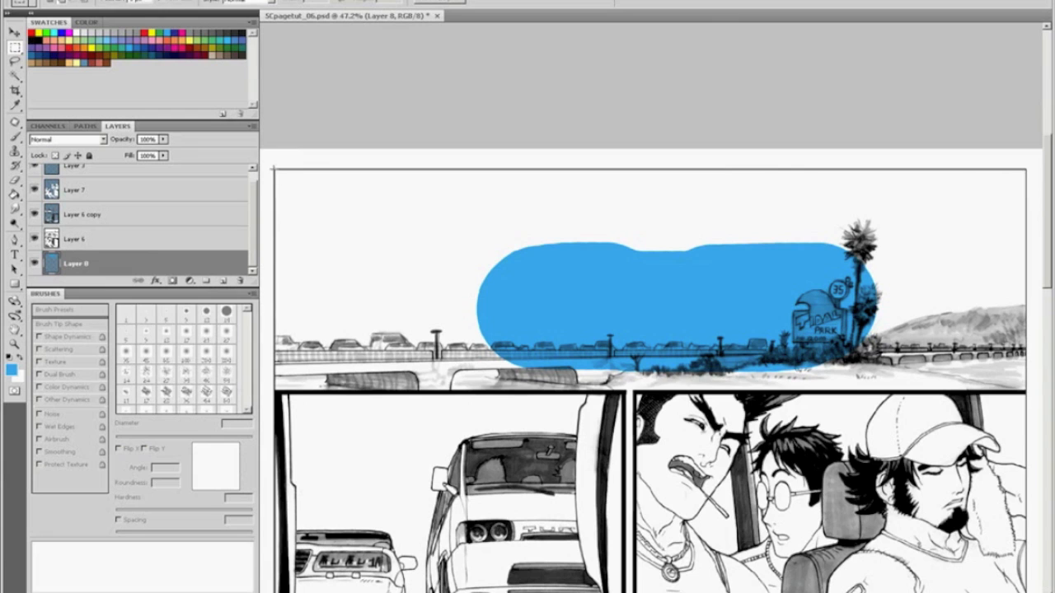
left_click_drag(567, 319, 1029, 392)
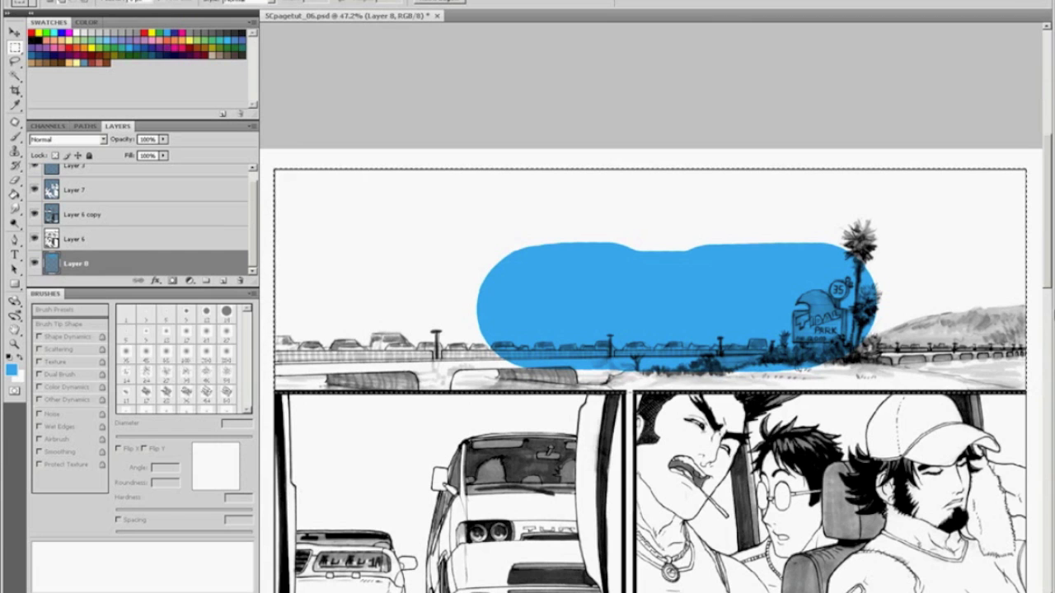
Step: Fill the selected landscape panel on Layer 8 with light blue, hue 196, saturation 42 and brightness 94
left_click_drag(1046, 281, 1045, 339)
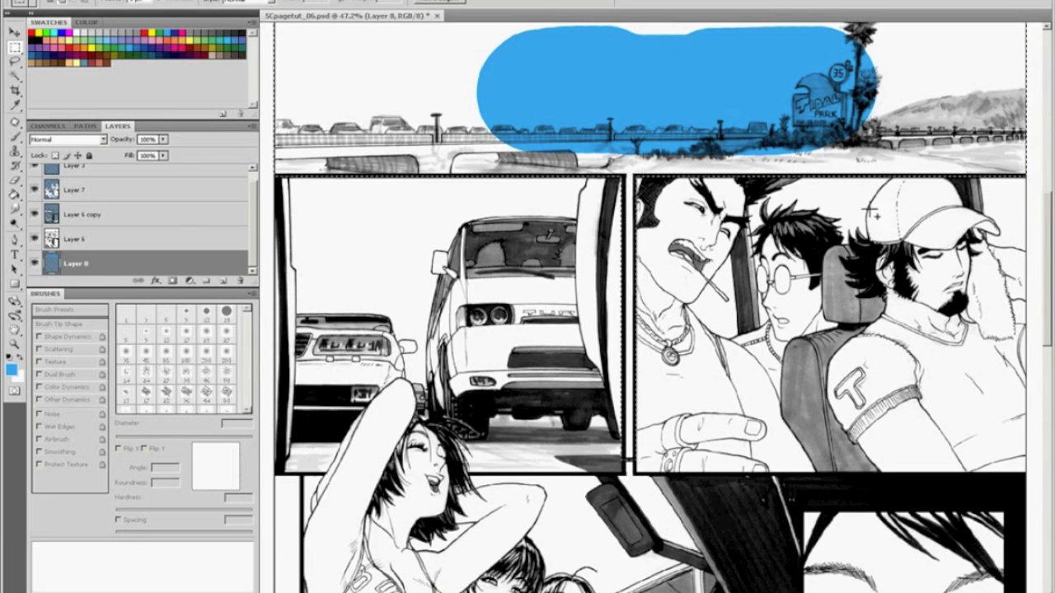
left_click_drag(1049, 244, 1052, 183)
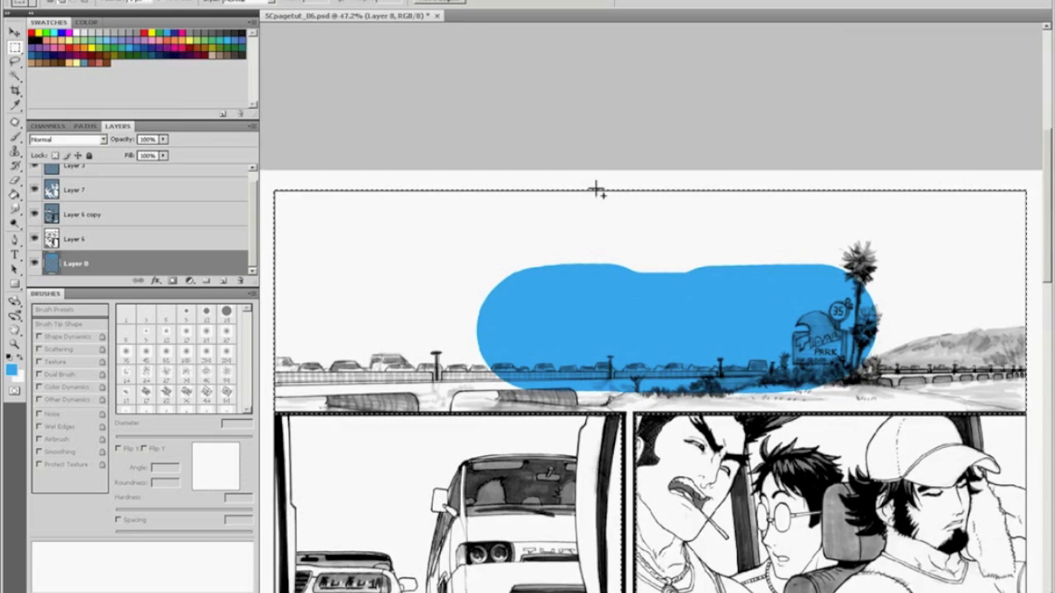
left_click(87, 23)
left_click(95, 57)
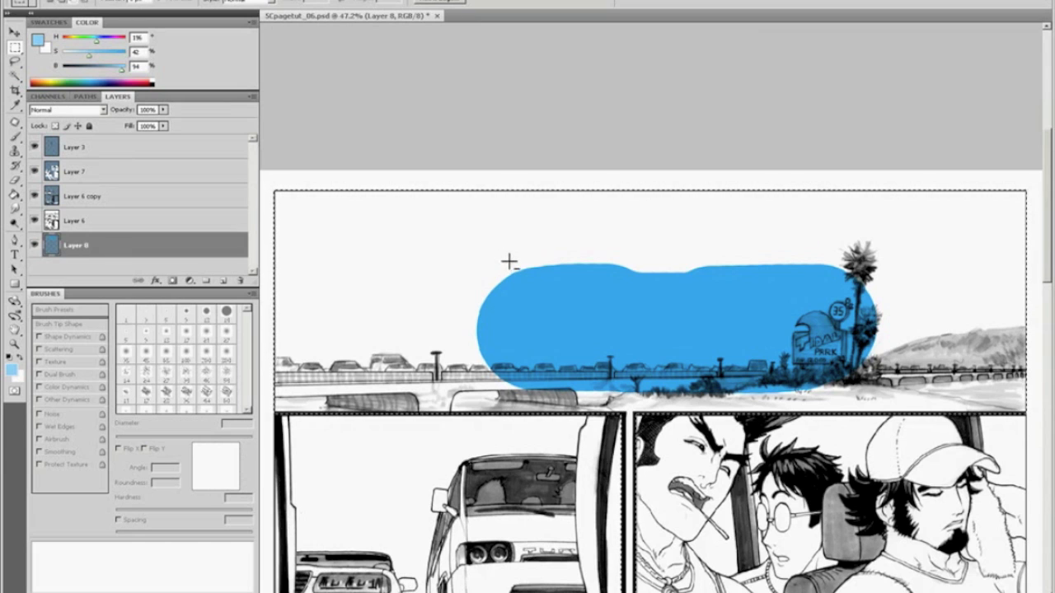
key("alt+BackSpace")
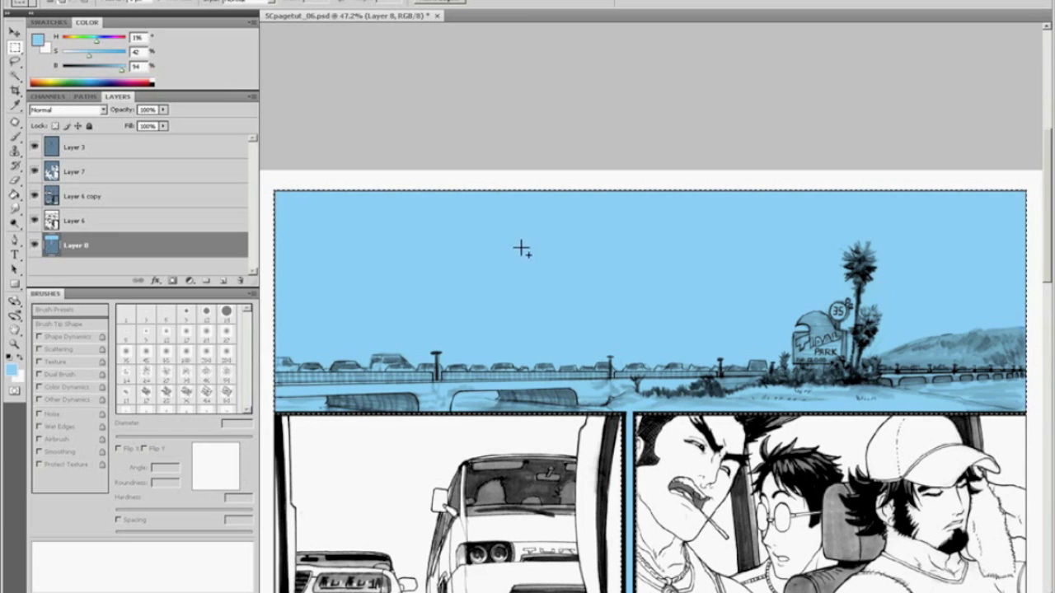
Step: Set the blue's saturation to 19 and draw a Gradient tool fade from the horizon up to mid-sky
left_click_drag(88, 56, 74, 56)
key("g")
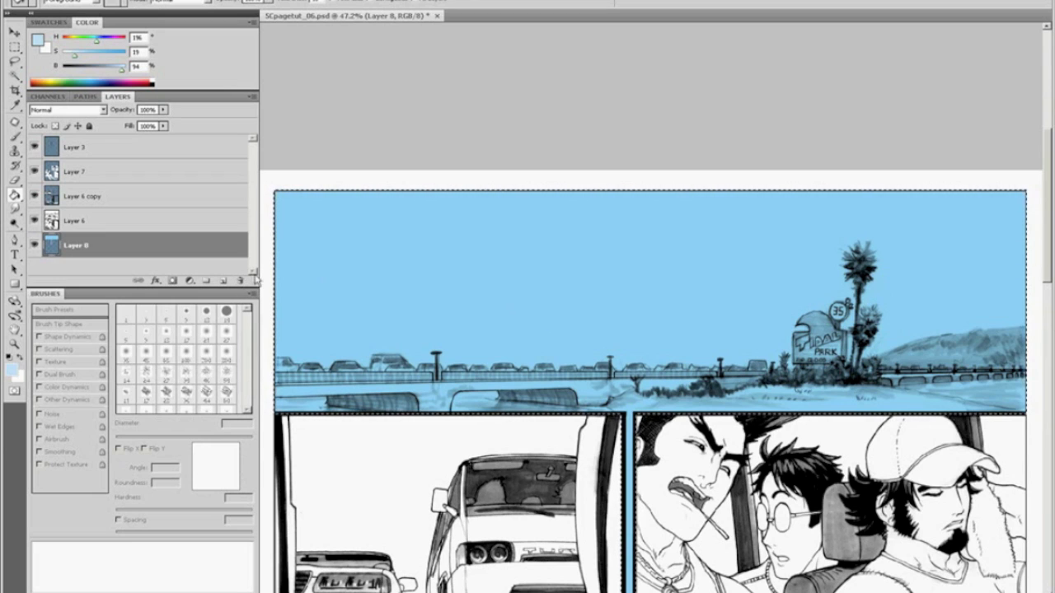
left_click(14, 196)
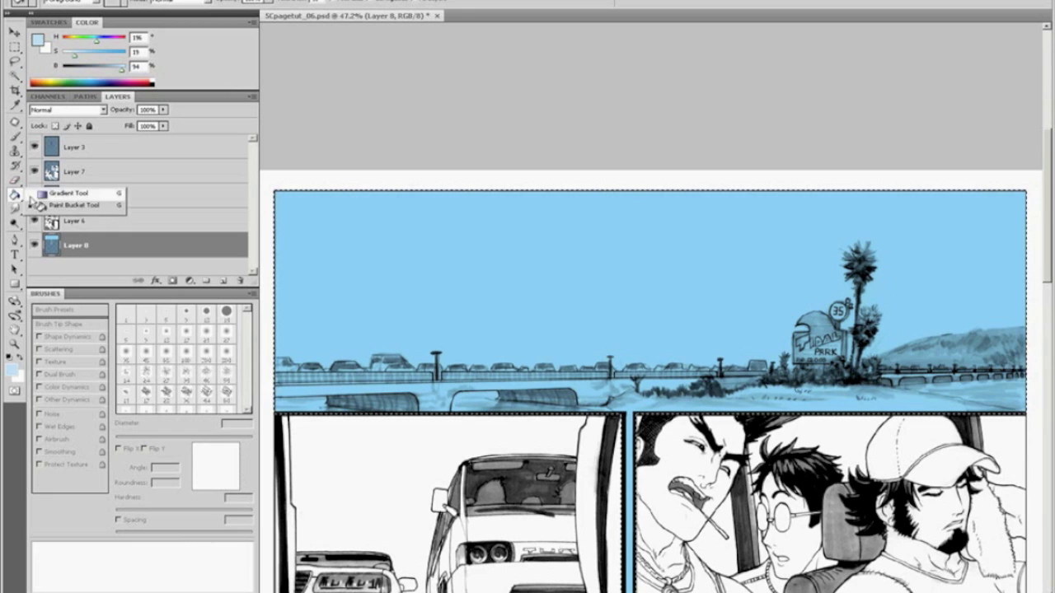
left_click(66, 193)
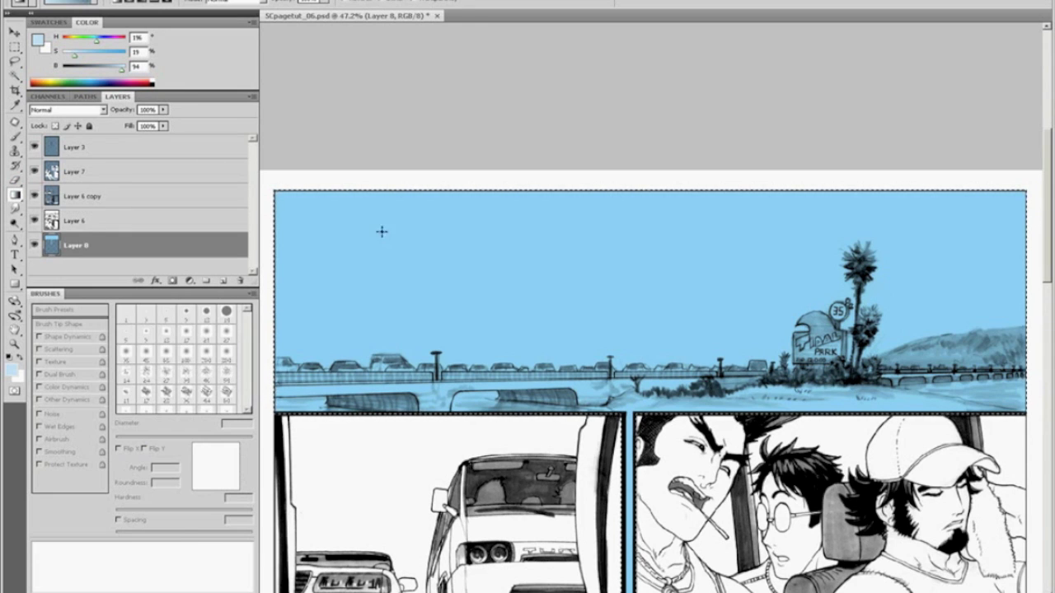
left_click_drag(609, 375, 610, 259)
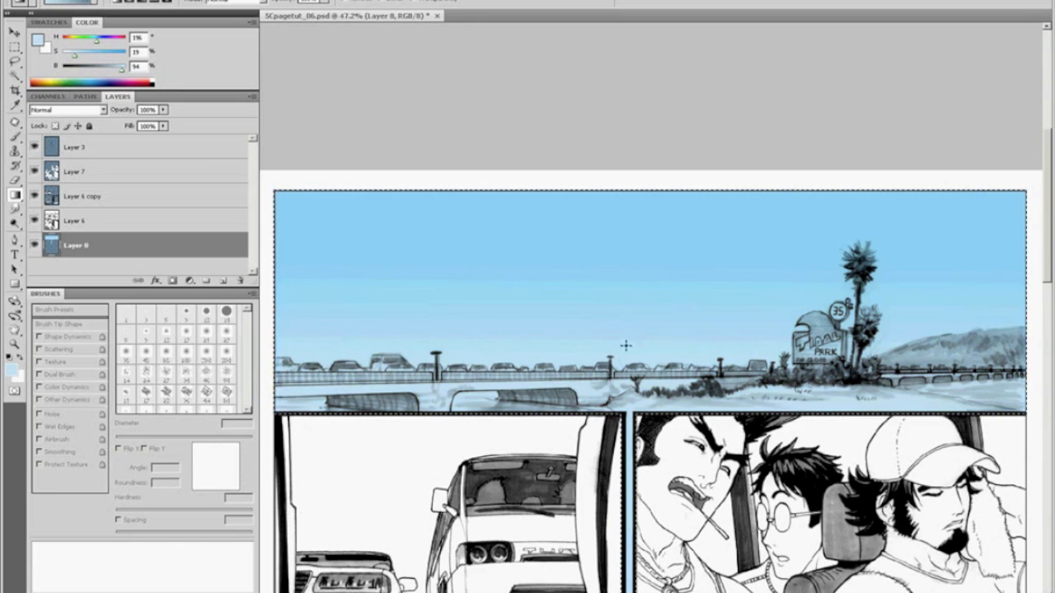
Step: Set the blue's saturation to 83 and draw a slightly slanted gradient from above the panel down toward the horizon
mouse_move(76, 54)
left_mouse_down()
mouse_move(107, 55)
mouse_move(91, 55)
left_mouse_up()
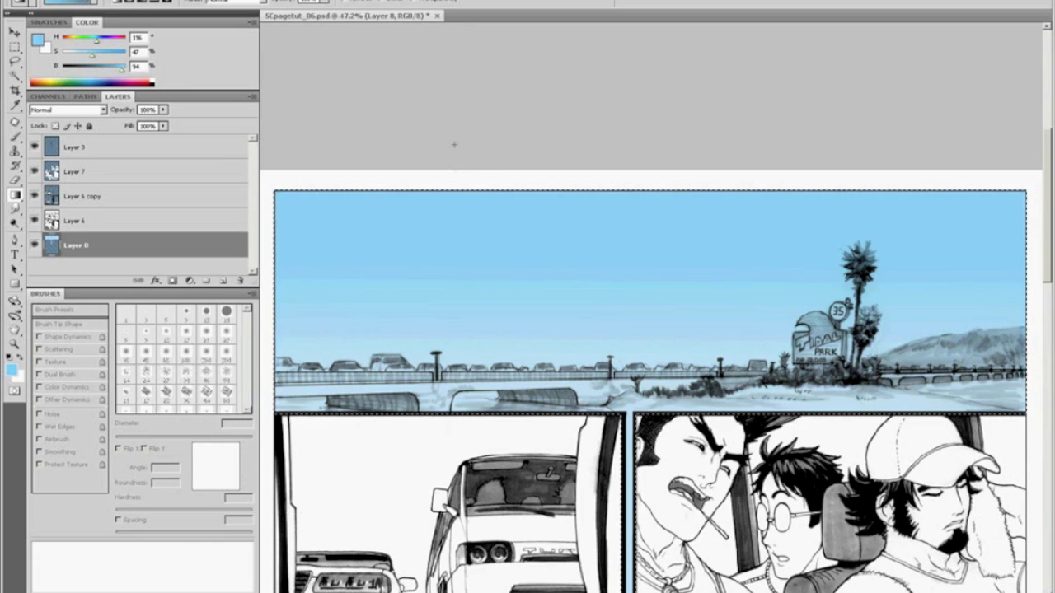
left_click_drag(92, 56, 113, 55)
left_click_drag(477, 145, 528, 329)
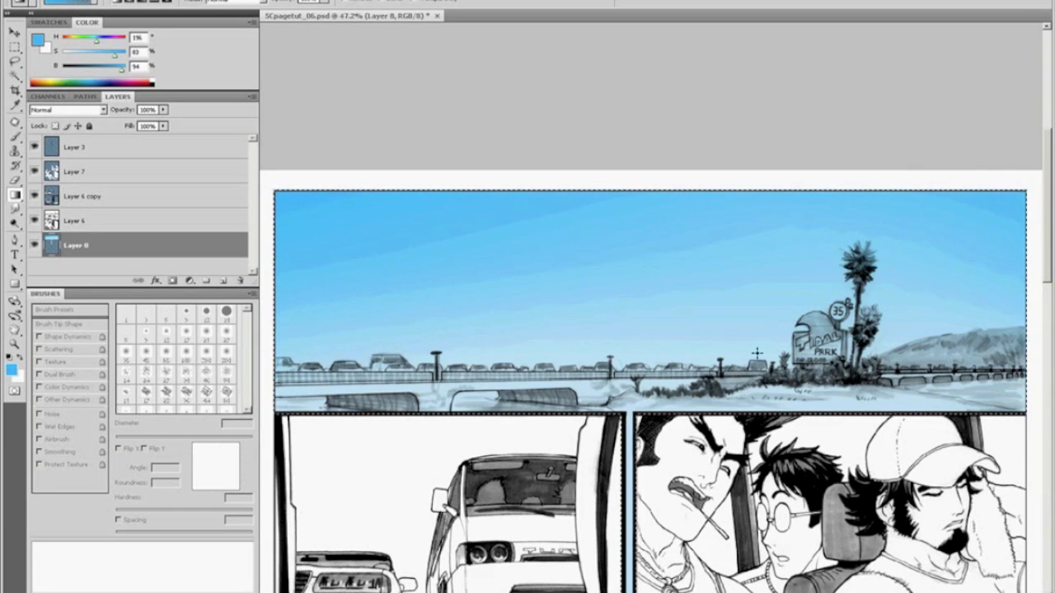
Step: Add a new layer above Layer 8 and sample the pale blue of the panel's lower area for the Brush tool
key("ctrl+0")
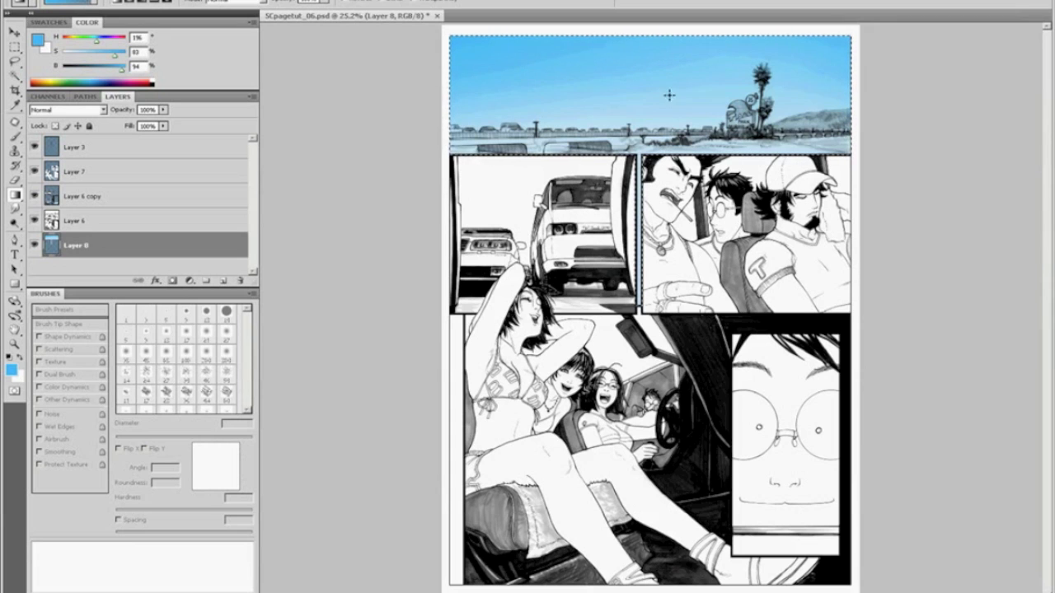
key("z")
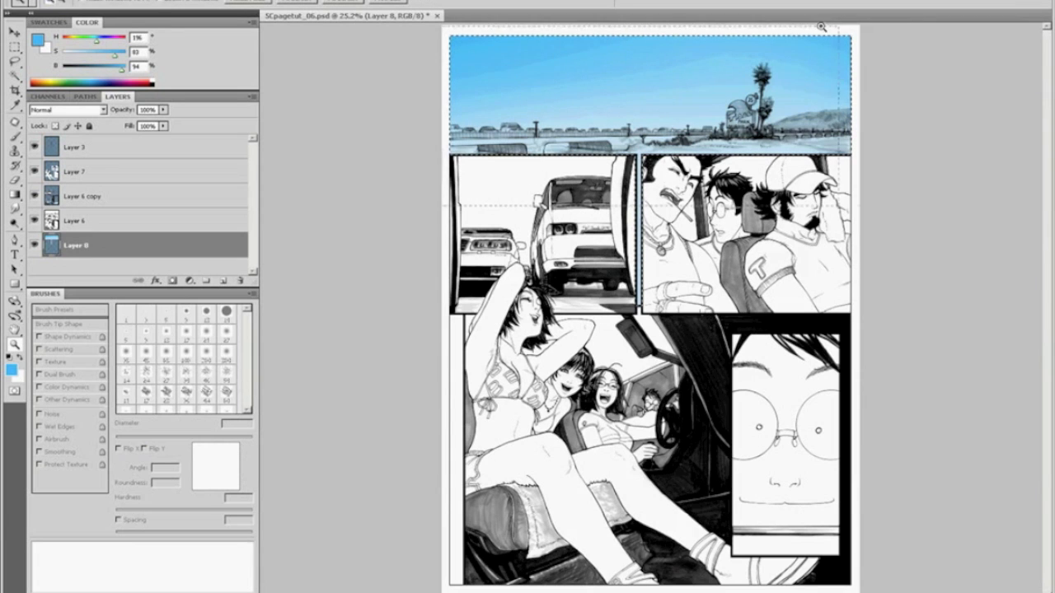
left_click(732, 142)
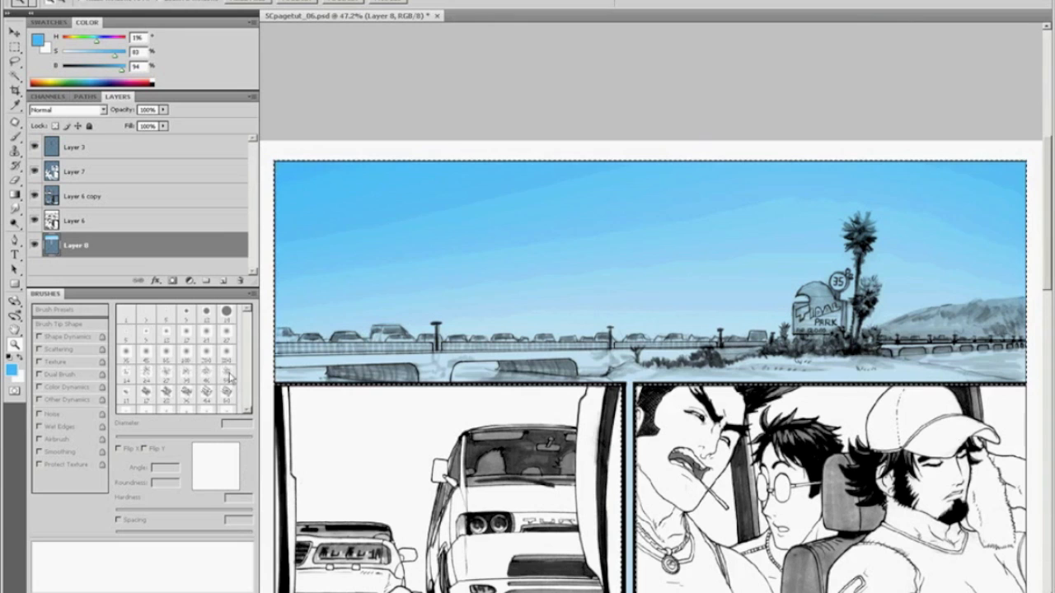
left_click(218, 281)
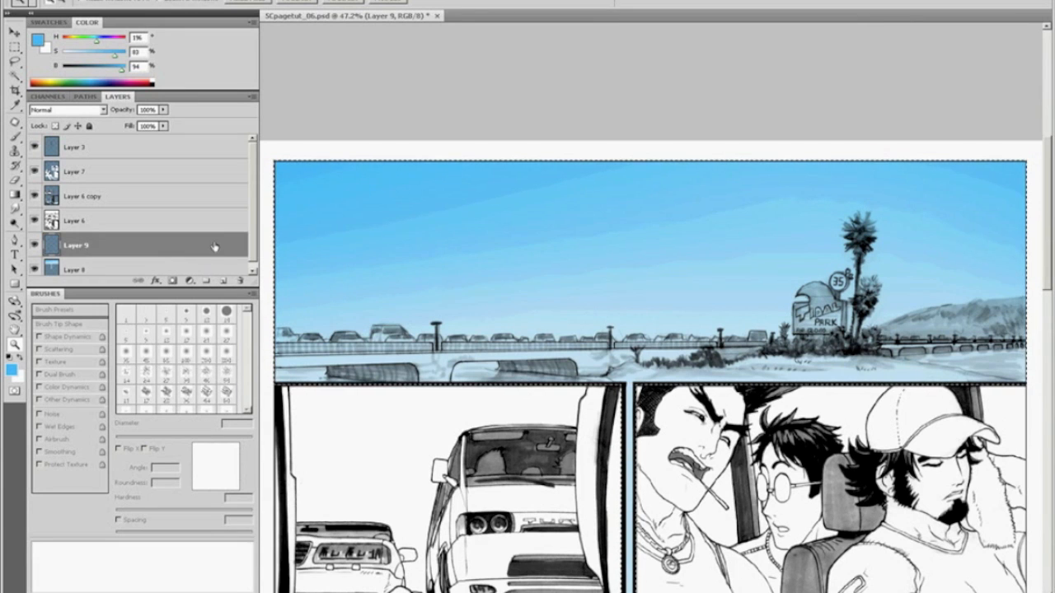
key("b")
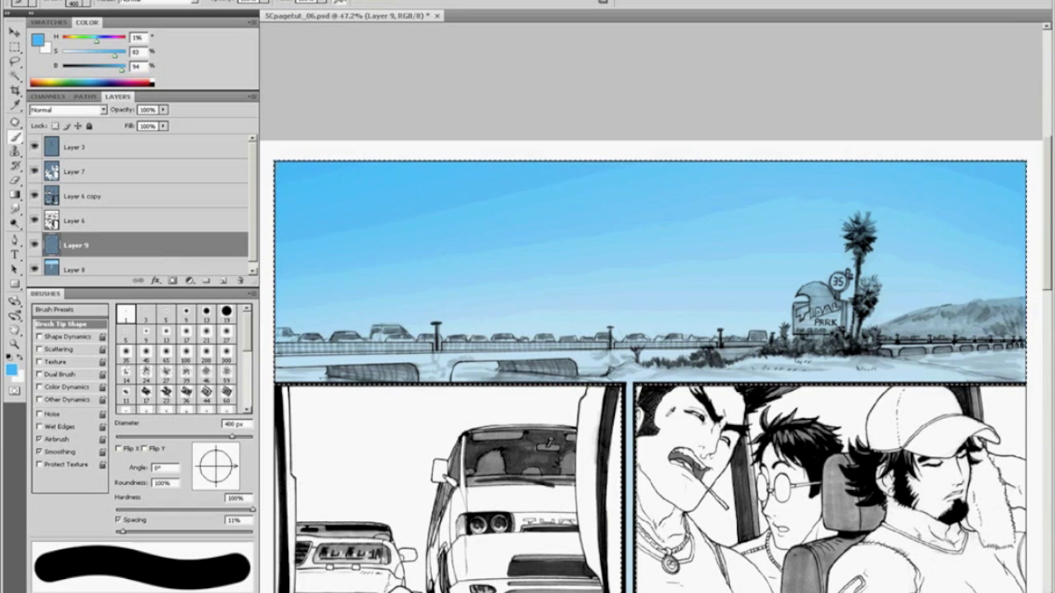
left_click(632, 377, "alt")
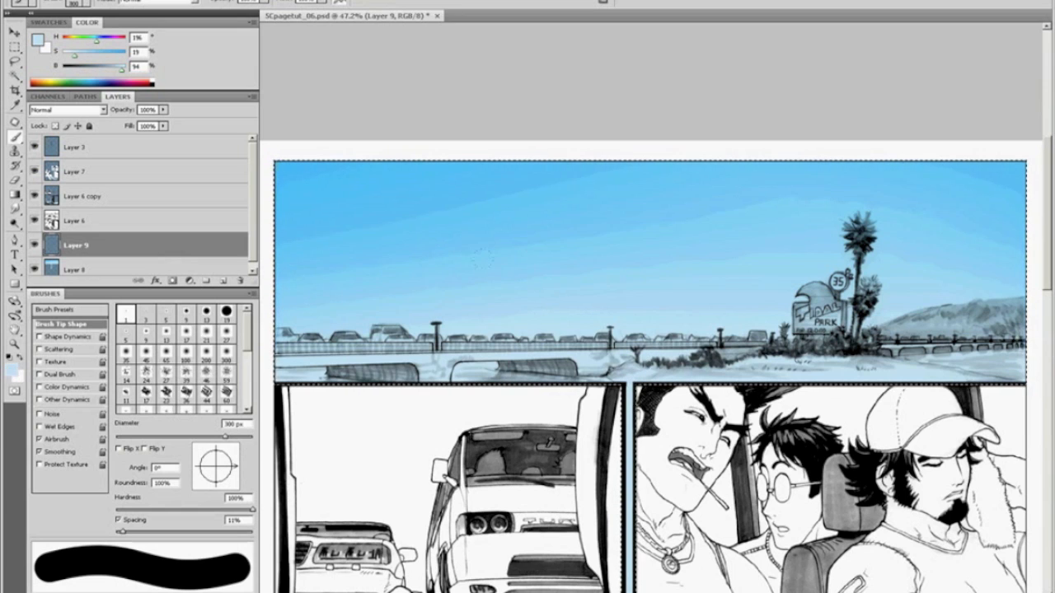
Step: Paint flat pale blue cloud masses rising behind the sign and palm tree, varying the hard round brush up to 200 px
key("bracketleft")
key("bracketleft")
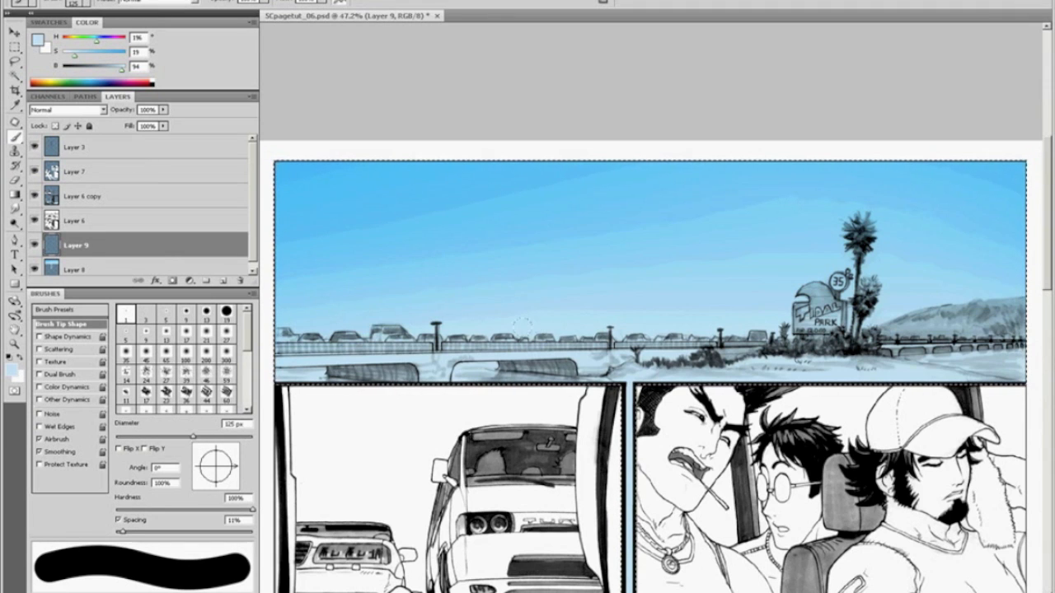
key("bracketleft")
key("bracketleft")
key("bracketleft")
mouse_move(607, 318)
left_mouse_down()
mouse_move(636, 297)
mouse_move(622, 314)
mouse_move(645, 292)
mouse_move(673, 299)
mouse_move(699, 276)
mouse_move(730, 273)
mouse_move(736, 283)
mouse_move(754, 251)
mouse_move(769, 276)
mouse_move(772, 223)
mouse_move(771, 259)
mouse_move(812, 247)
mouse_move(771, 223)
mouse_move(819, 238)
mouse_move(800, 233)
mouse_move(810, 261)
mouse_move(815, 183)
mouse_move(831, 190)
mouse_move(827, 178)
mouse_move(844, 182)
mouse_move(851, 216)
mouse_move(883, 223)
mouse_move(928, 157)
mouse_move(991, 178)
mouse_move(957, 241)
mouse_move(931, 225)
mouse_move(990, 284)
mouse_move(740, 274)
mouse_move(730, 297)
mouse_move(621, 318)
left_mouse_up()
key("bracketright")
key("bracketright")
key("bracketright")
key("bracketright")
key("bracketright")
key("bracketright")
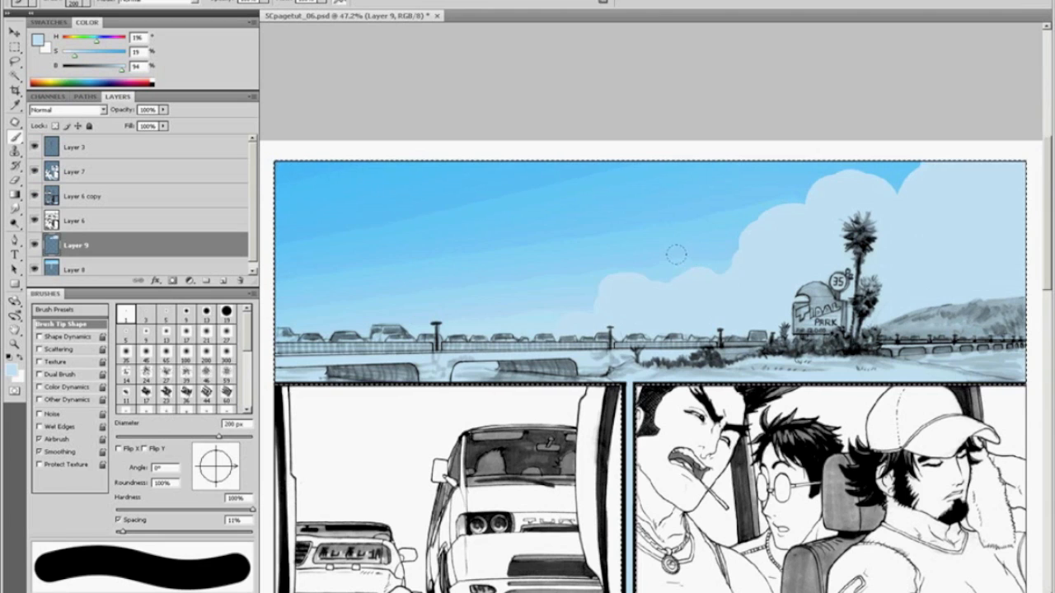
Step: Trim and reshape the large cloud's edge with the Eraser and Brush, and paint a small pale cloud at the sky's left end
key("e")
mouse_move(703, 253)
left_mouse_down()
mouse_move(732, 265)
mouse_move(781, 199)
mouse_move(738, 260)
mouse_move(792, 194)
left_mouse_up()
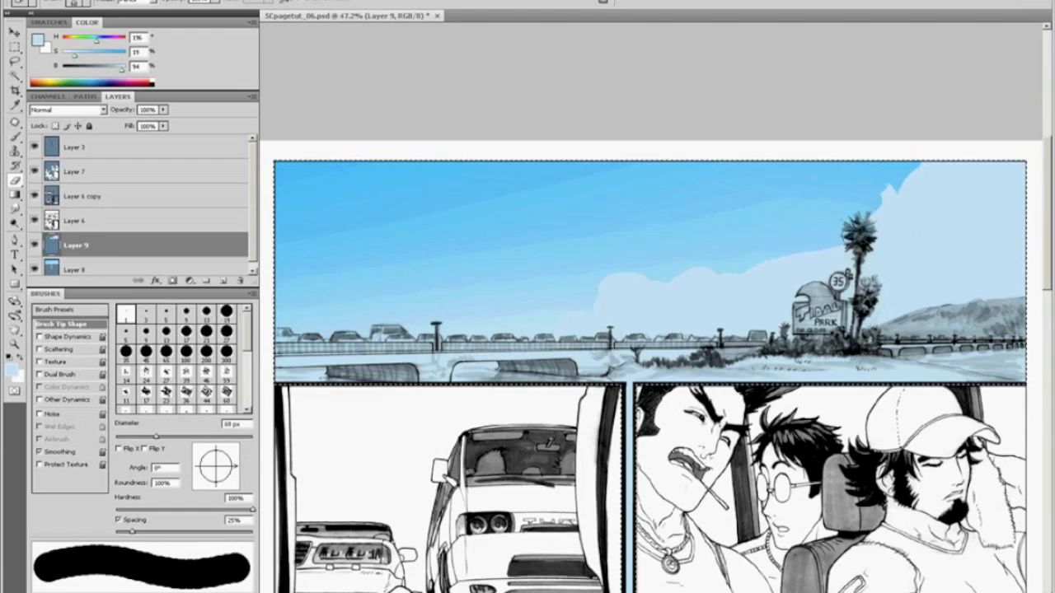
key("b")
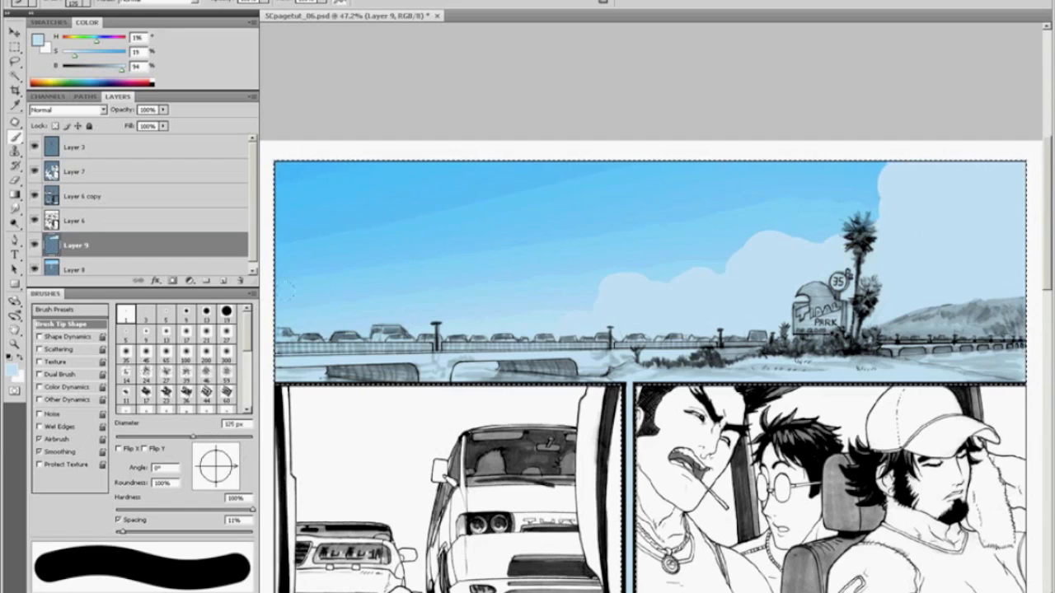
left_click_drag(277, 283, 313, 323)
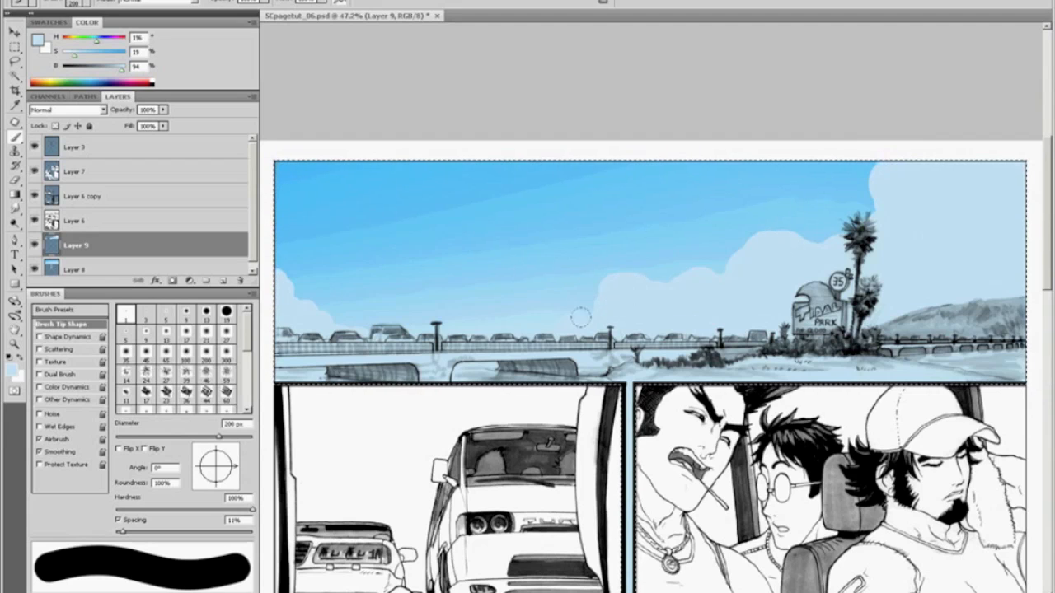
Step: Lock Layer 9's transparent pixels and lighten the upper-right cloud with a 125 px brush at 38% hardness and color saturation 8
key("bracketleft")
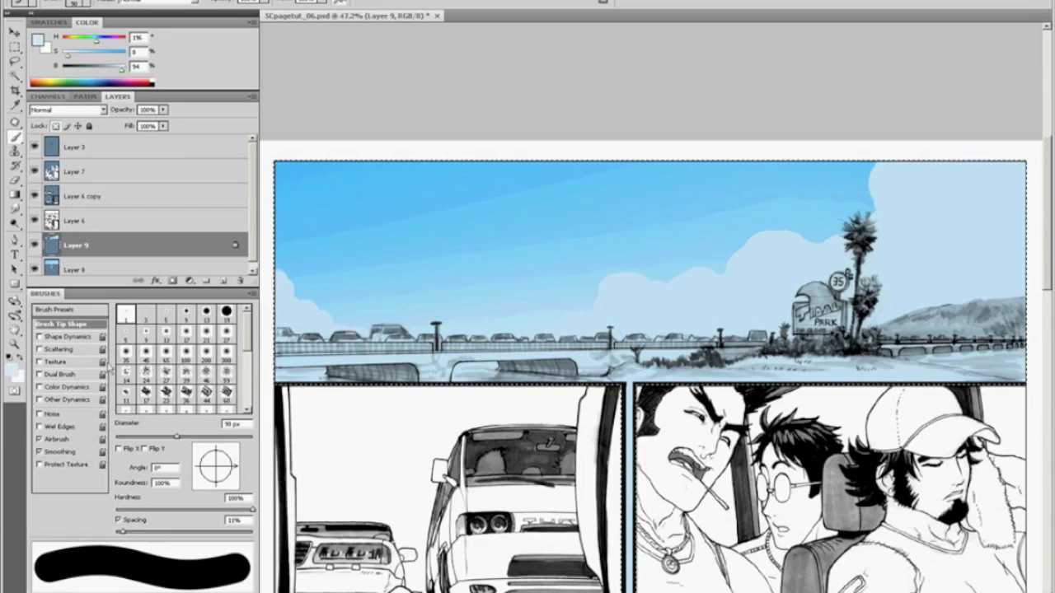
left_click(167, 359)
left_click(167, 511)
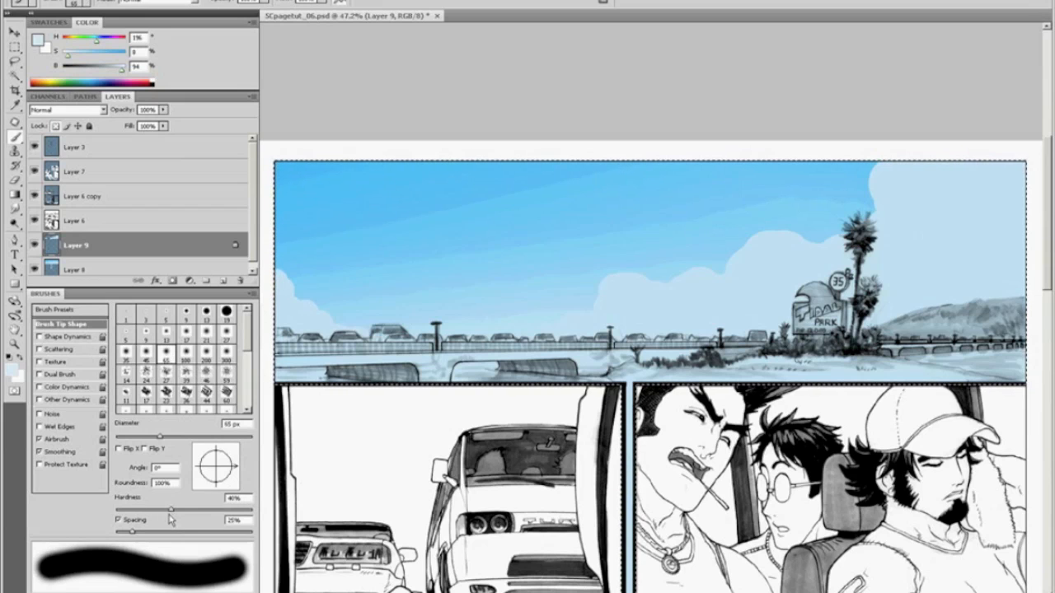
key("bracketright")
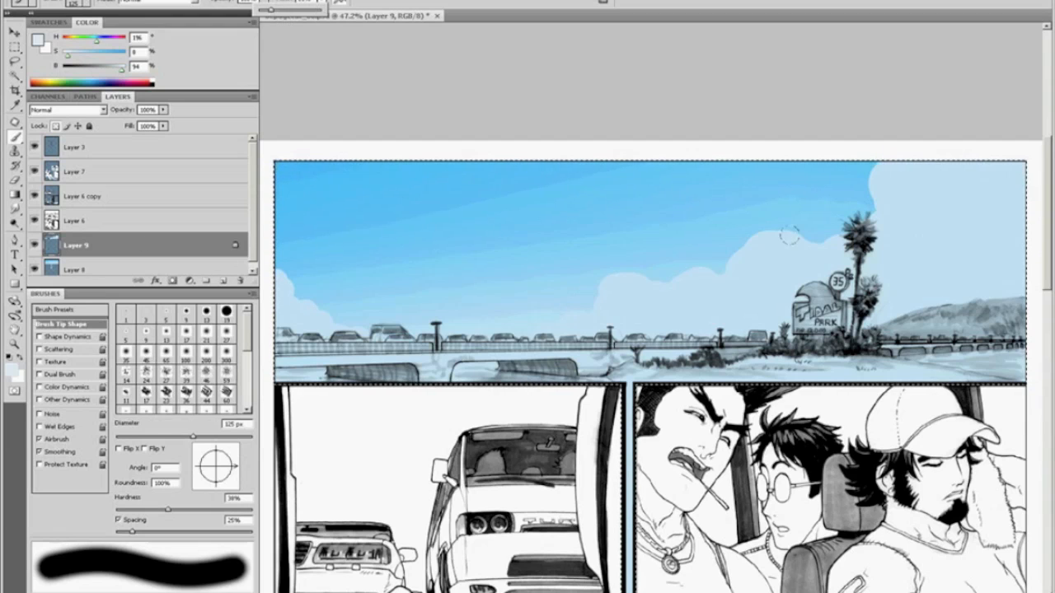
mouse_move(887, 143)
left_mouse_down()
mouse_move(902, 202)
mouse_move(912, 169)
mouse_move(895, 148)
mouse_move(953, 166)
left_mouse_up()
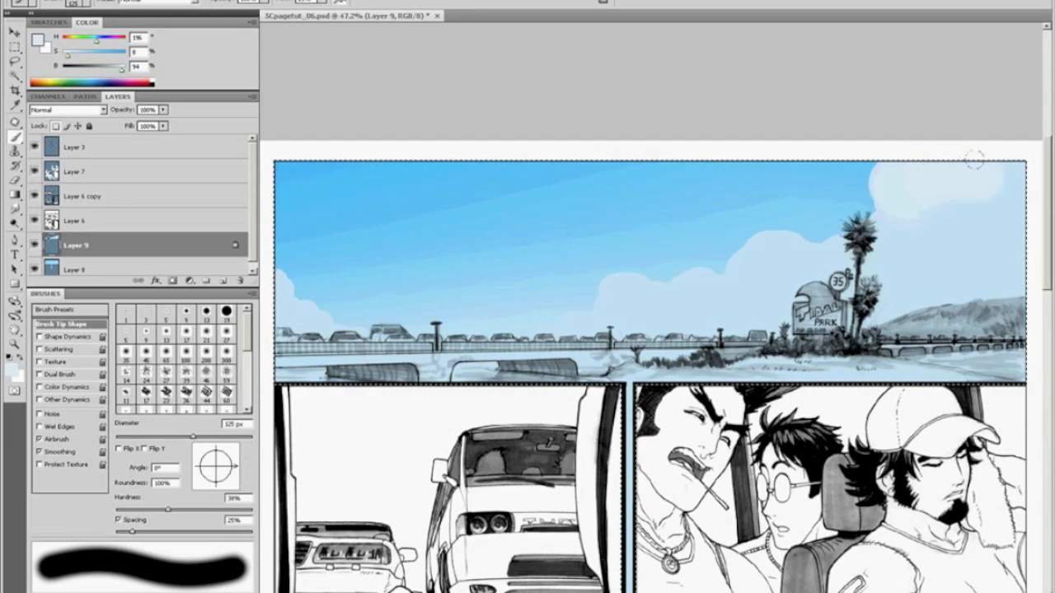
Step: Sample white from the page margin and paint billowing highlights over the large upper-right cloud, varying the brush size
key("z")
left_click_drag(755, 144, 979, 317)
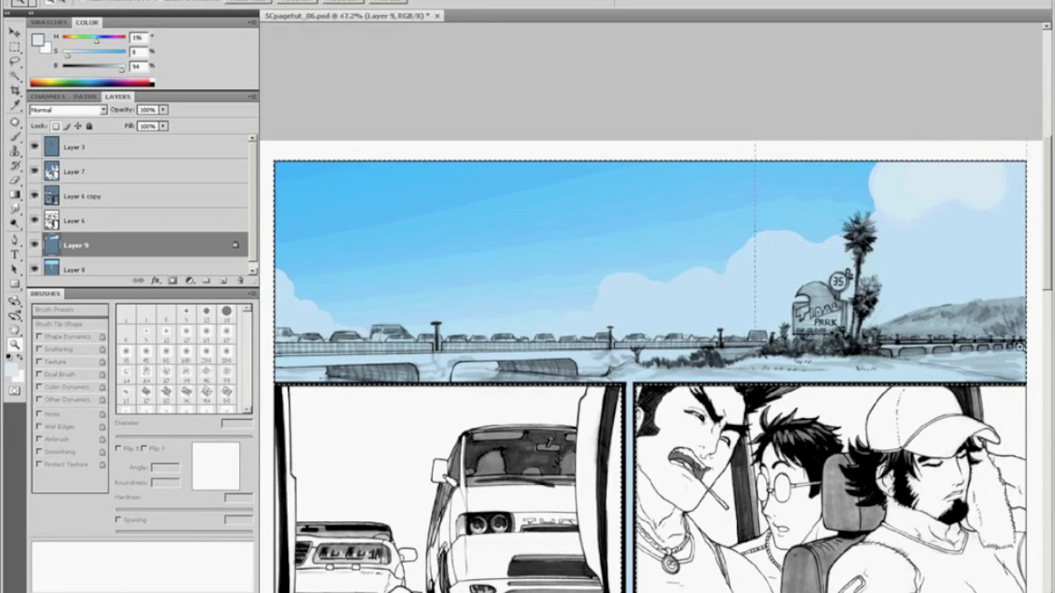
left_click_drag(1019, 347, 1019, 347)
key("b")
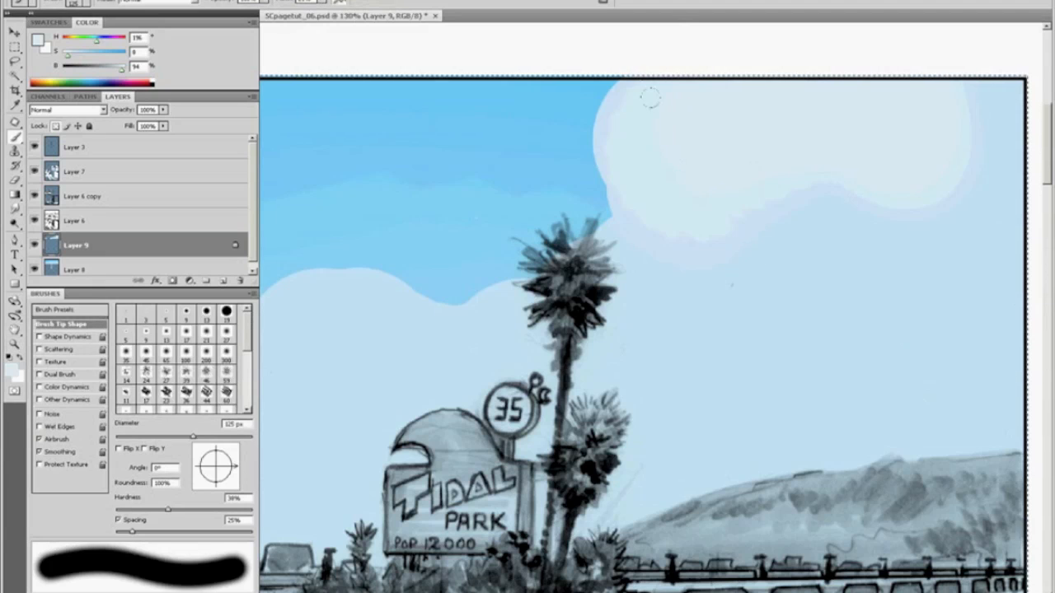
key("bracketleft")
key("bracketleft")
key("bracketleft")
key("bracketleft")
key("bracketleft")
left_click(707, 61, "alt")
mouse_move(676, 97)
left_mouse_down()
mouse_move(638, 89)
mouse_move(708, 103)
mouse_move(751, 165)
left_mouse_up()
key("bracketright")
key("bracketright")
key("bracketright")
mouse_move(697, 119)
left_mouse_down()
mouse_move(634, 132)
mouse_move(688, 110)
mouse_move(725, 118)
mouse_move(657, 215)
mouse_move(761, 201)
mouse_move(720, 189)
mouse_move(774, 228)
mouse_move(849, 123)
mouse_move(792, 82)
mouse_move(938, 87)
mouse_move(915, 64)
mouse_move(775, 48)
mouse_move(923, 262)
left_mouse_up()
Step: Paint white highlights on the cloud left of the palm tree with a 70 px brush and dab one beside the trunk
key("bracketleft")
key("bracketleft")
left_click(637, 338)
mouse_move(535, 290)
left_mouse_down()
mouse_move(478, 346)
mouse_move(289, 296)
mouse_move(343, 333)
left_mouse_up()
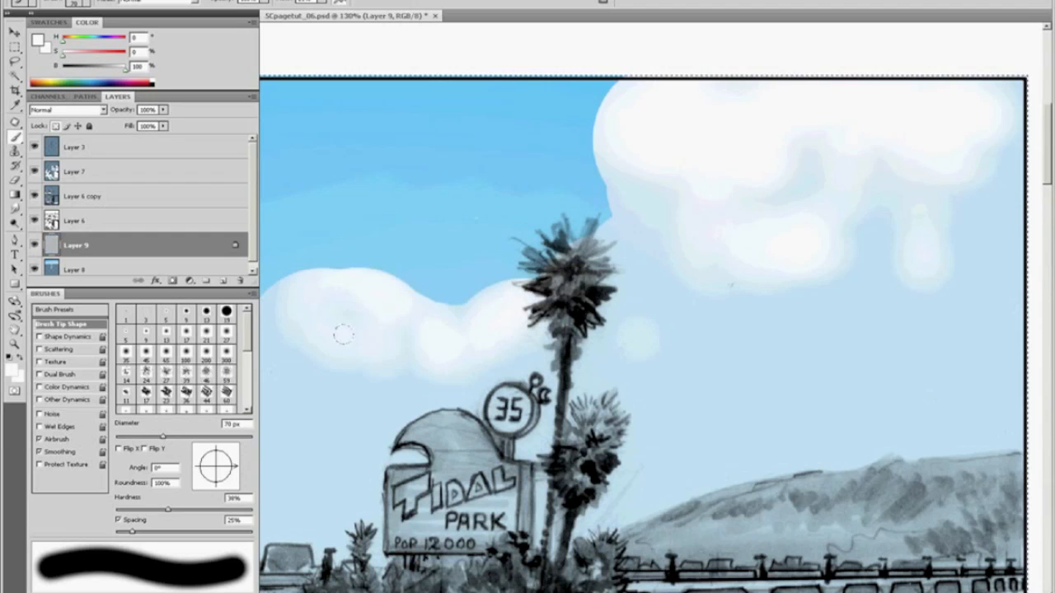
Step: Extend the white highlights along the tops of the low cloud bank left of the sign with a small soft brush
key("ctrl+minus")
key("ctrl+minus")
mouse_move(400, 354)
left_mouse_down()
mouse_move(419, 338)
mouse_move(453, 347)
mouse_move(477, 359)
mouse_move(434, 377)
mouse_move(455, 390)
mouse_move(465, 371)
mouse_move(454, 373)
mouse_move(473, 396)
mouse_move(463, 394)
mouse_move(499, 393)
mouse_move(447, 385)
mouse_move(425, 404)
mouse_move(399, 387)
mouse_move(349, 393)
mouse_move(368, 395)
mouse_move(354, 341)
mouse_move(374, 341)
mouse_move(327, 361)
mouse_move(378, 362)
mouse_move(351, 355)
mouse_move(367, 343)
mouse_move(378, 362)
mouse_move(350, 352)
mouse_move(376, 368)
mouse_move(569, 308)
left_mouse_up()
key("bracketleft")
key("bracketleft")
key("bracketleft")
key("bracketright")
key("bracketright")
key("space")
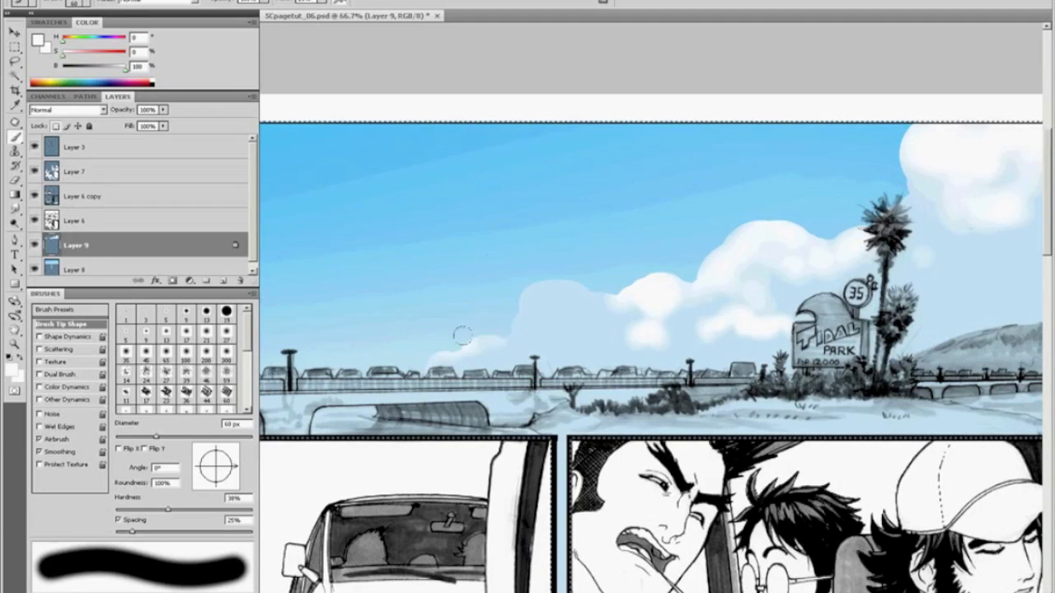
key("bracketright")
key("bracketright")
mouse_move(509, 293)
left_mouse_down()
mouse_move(540, 309)
mouse_move(581, 297)
mouse_move(610, 305)
left_mouse_up()
Step: Sample the pale blue cloud base and shade inside the left bump of the low cloud bank
left_click(568, 333, "alt")
key("bracketleft")
key("bracketleft")
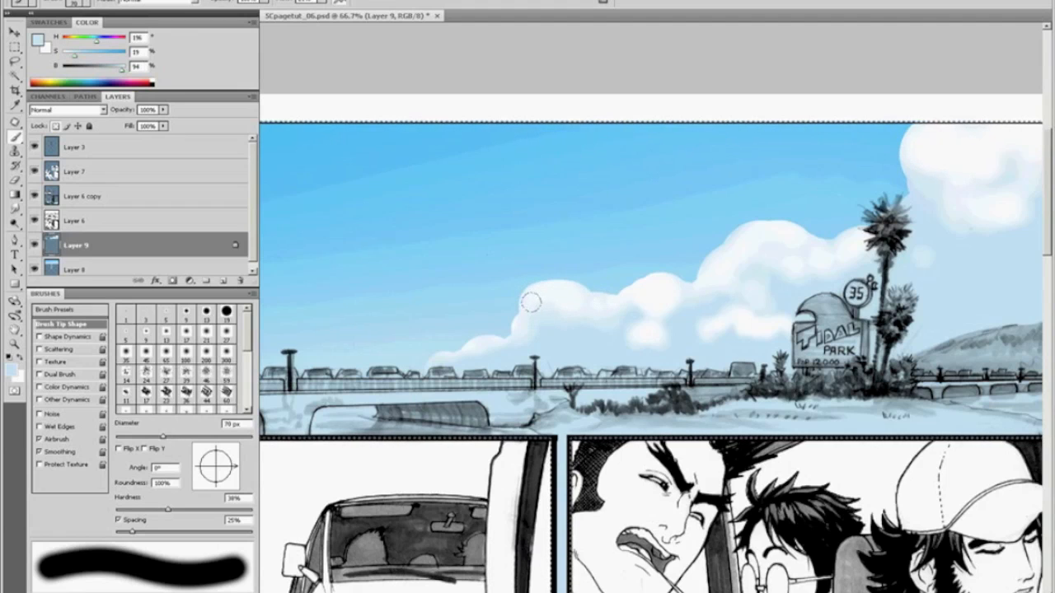
mouse_move(531, 308)
left_mouse_down()
mouse_move(578, 306)
mouse_move(544, 297)
left_mouse_up()
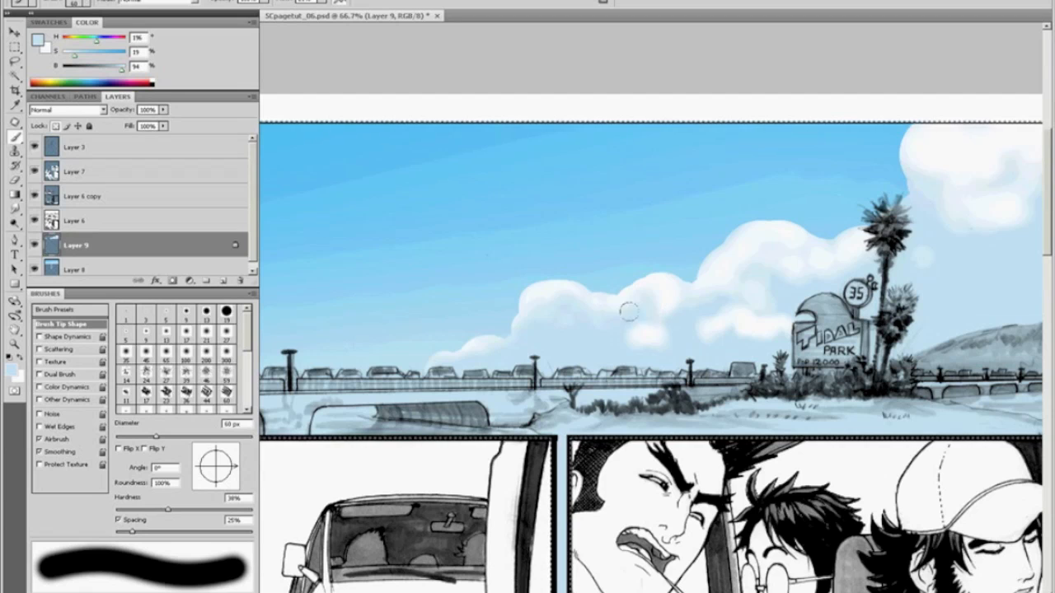
Step: Alternate sampled white and pale blue to model the middle bumps of the low cloud bank with a 60 px brush
left_click(661, 283, "alt")
mouse_move(629, 318)
left_mouse_down()
mouse_move(605, 304)
mouse_move(615, 318)
mouse_move(593, 307)
mouse_move(578, 319)
mouse_move(595, 321)
mouse_move(567, 324)
left_mouse_up()
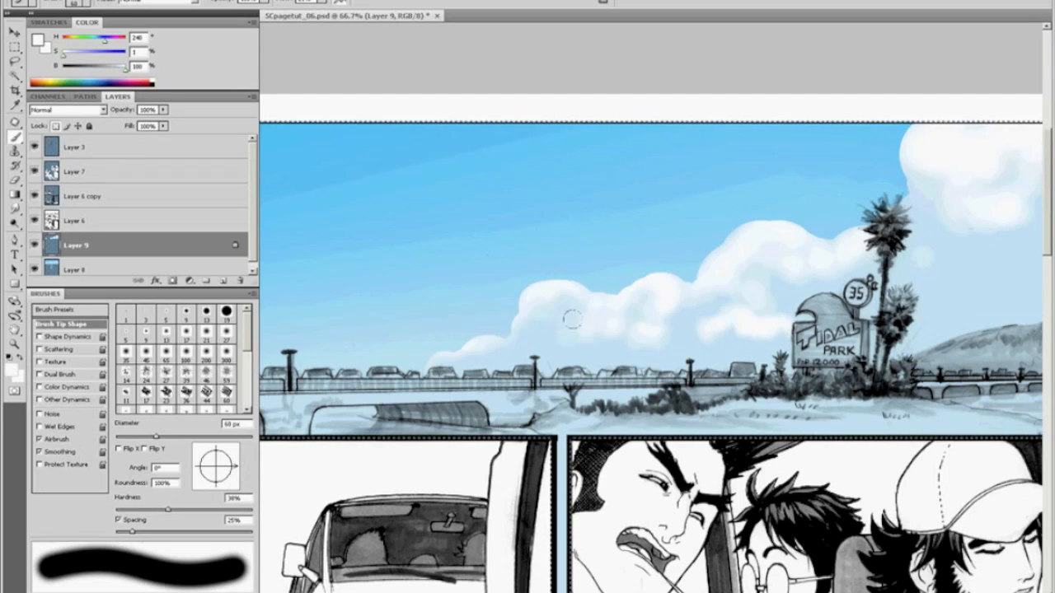
left_click(584, 338, "alt")
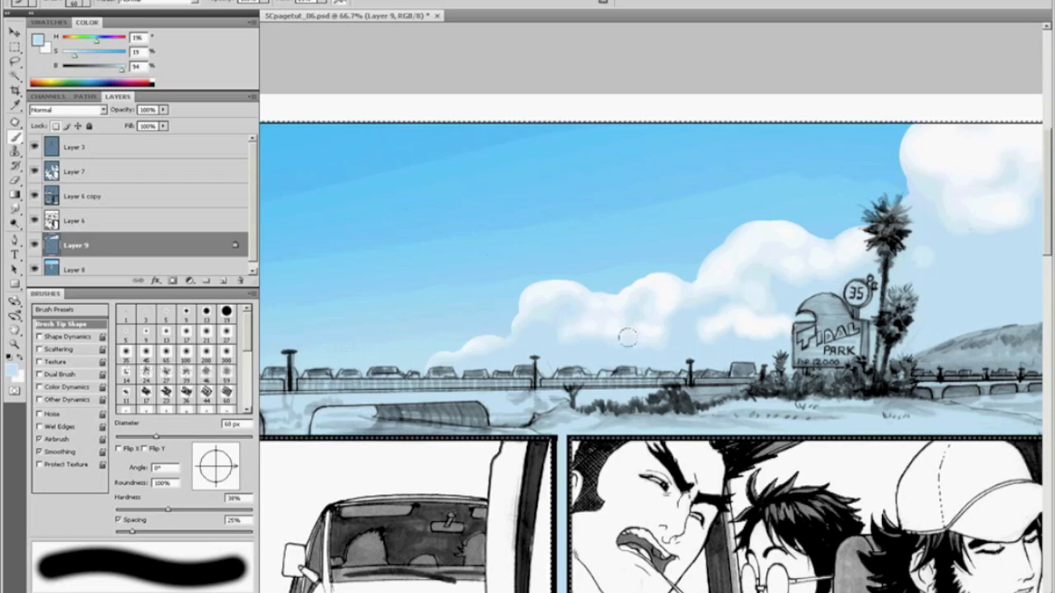
left_click(647, 285, "alt")
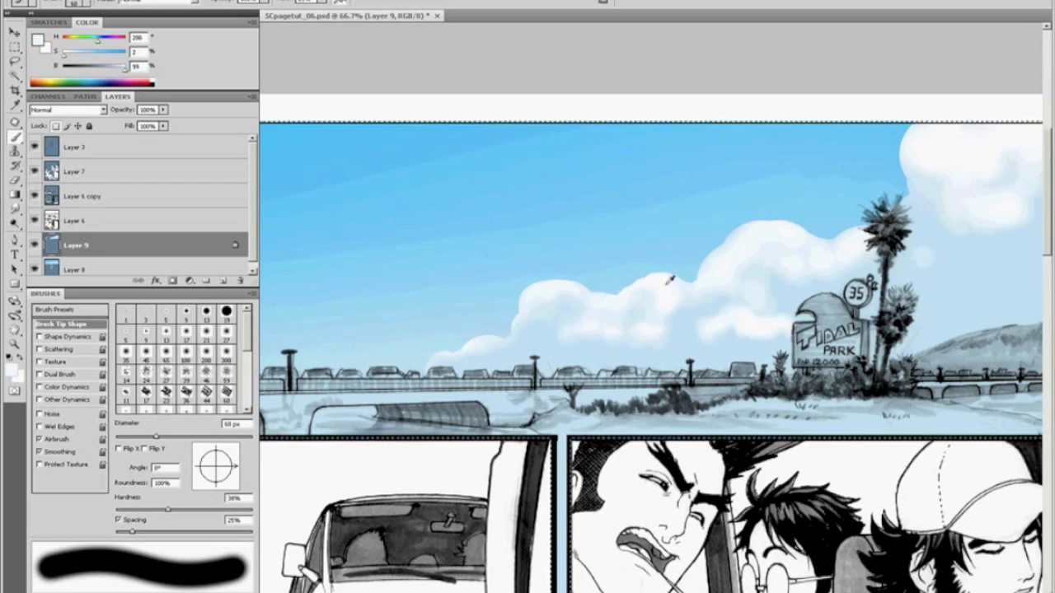
left_click(678, 313, "alt")
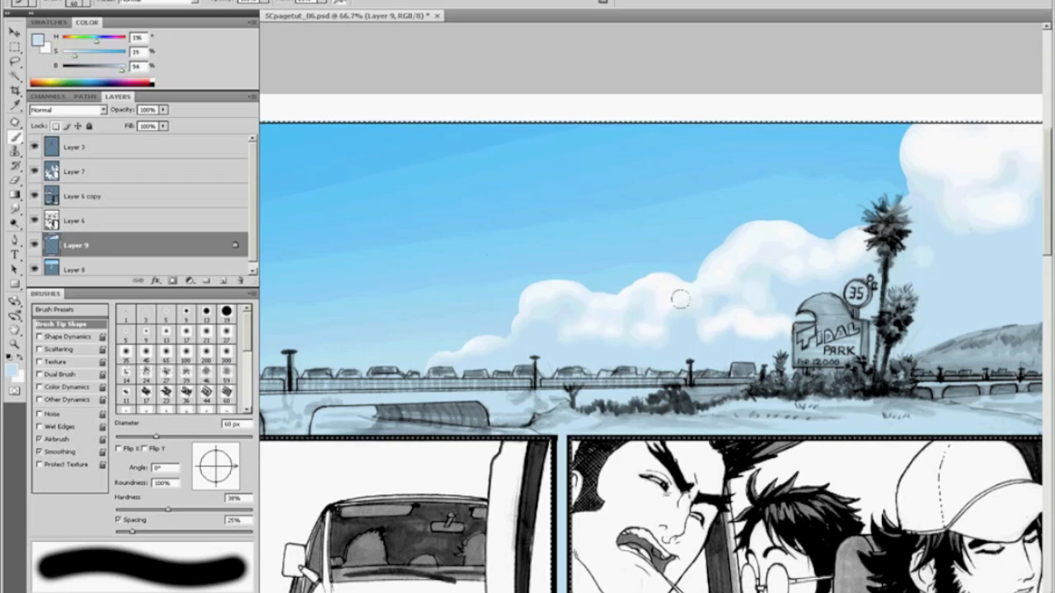
Step: Blend sampled near-white and pale blue patches along the underside of the cloud left of the Tidal Park sign
left_click(719, 275, "alt")
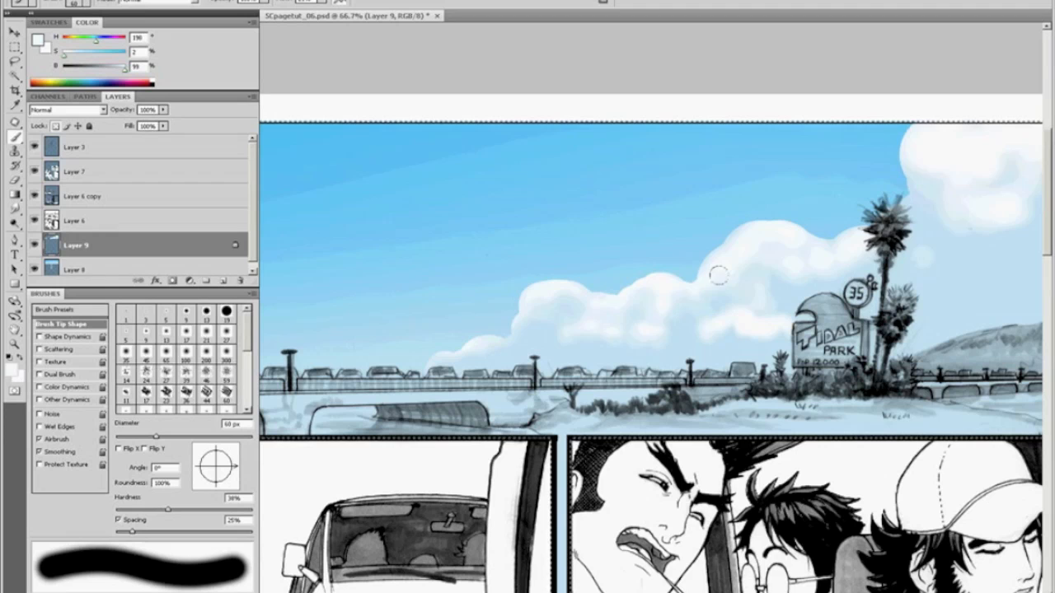
left_click(747, 312, "alt")
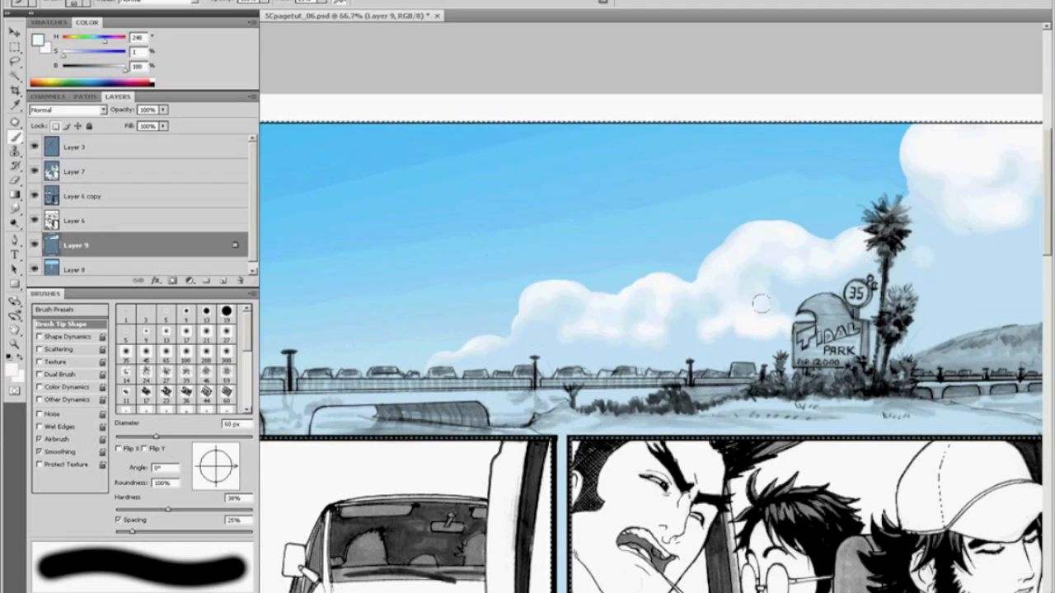
left_click(689, 333, "alt")
left_click_drag(693, 332, 770, 320)
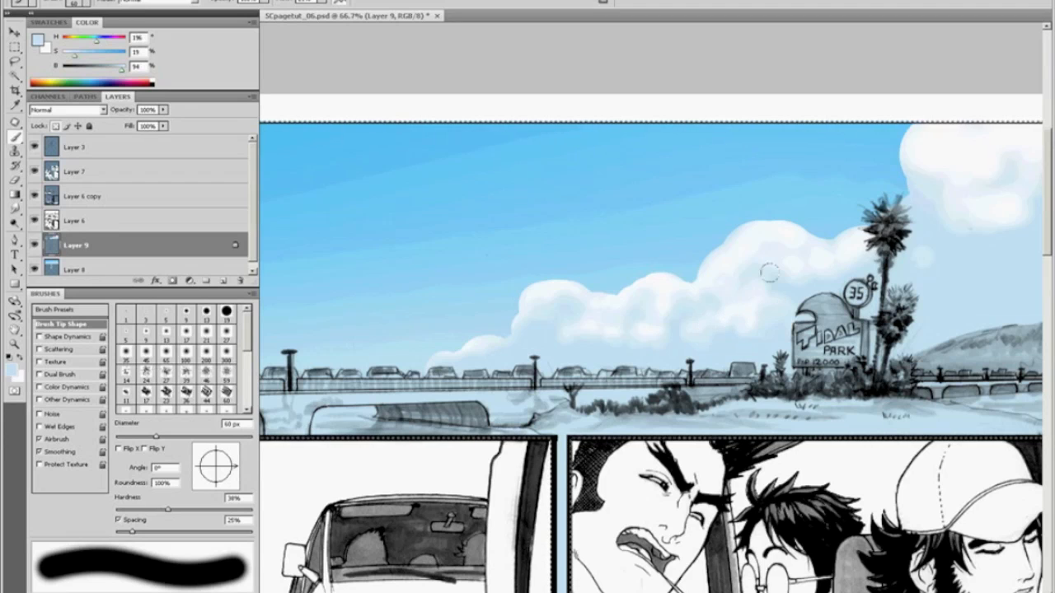
Step: Soften the cloud left of the palm and the large cloud's lower edge with sampled near-white and a 90 px brush
key("bracketright")
key("bracketright")
key("bracketright")
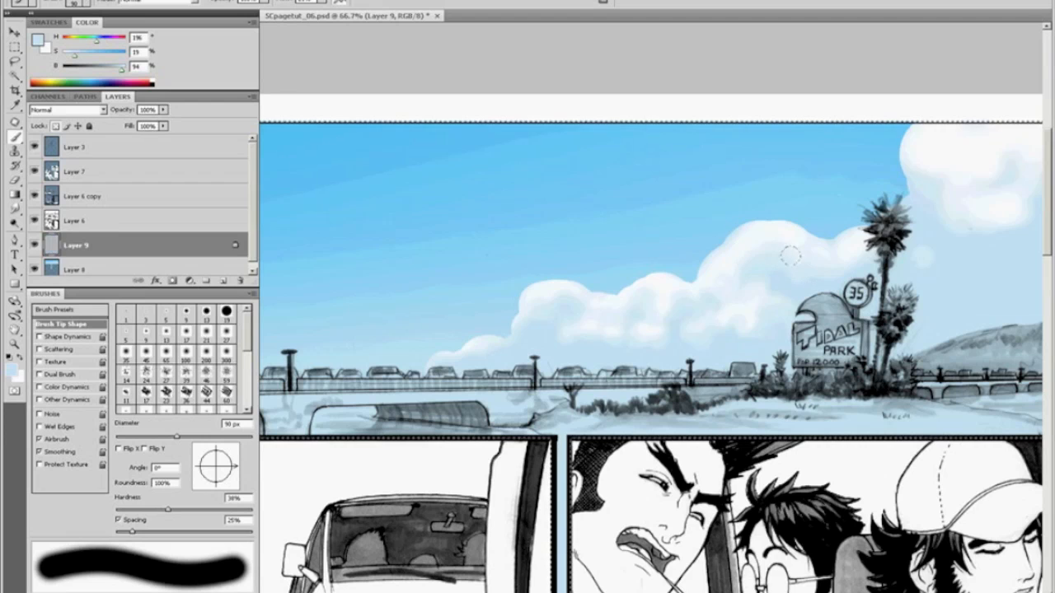
left_click(719, 270, "alt")
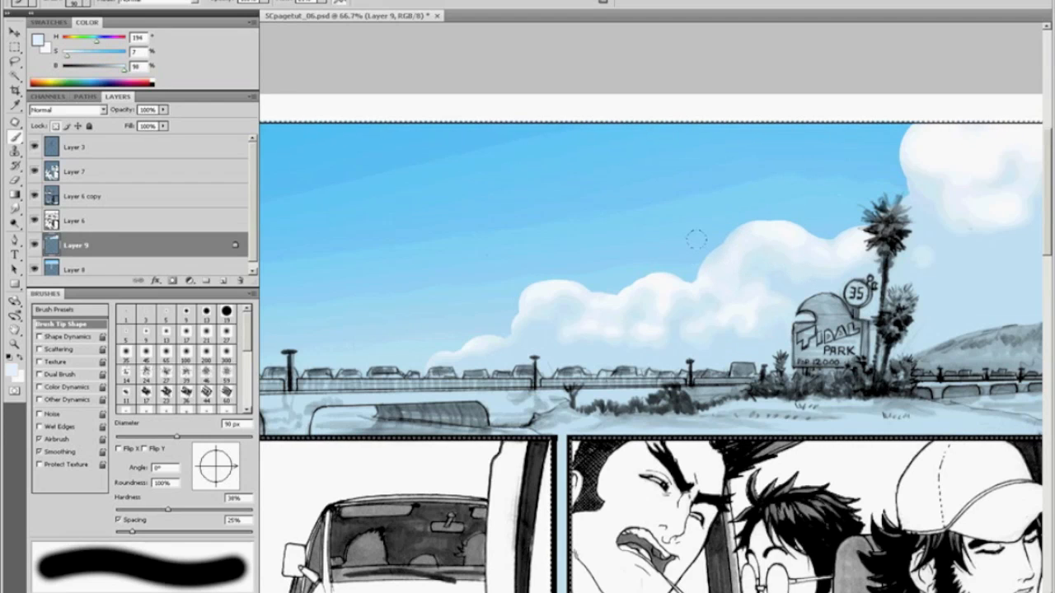
mouse_move(847, 239)
left_mouse_down()
mouse_move(915, 268)
mouse_move(931, 248)
mouse_move(965, 264)
mouse_move(957, 259)
left_mouse_up()
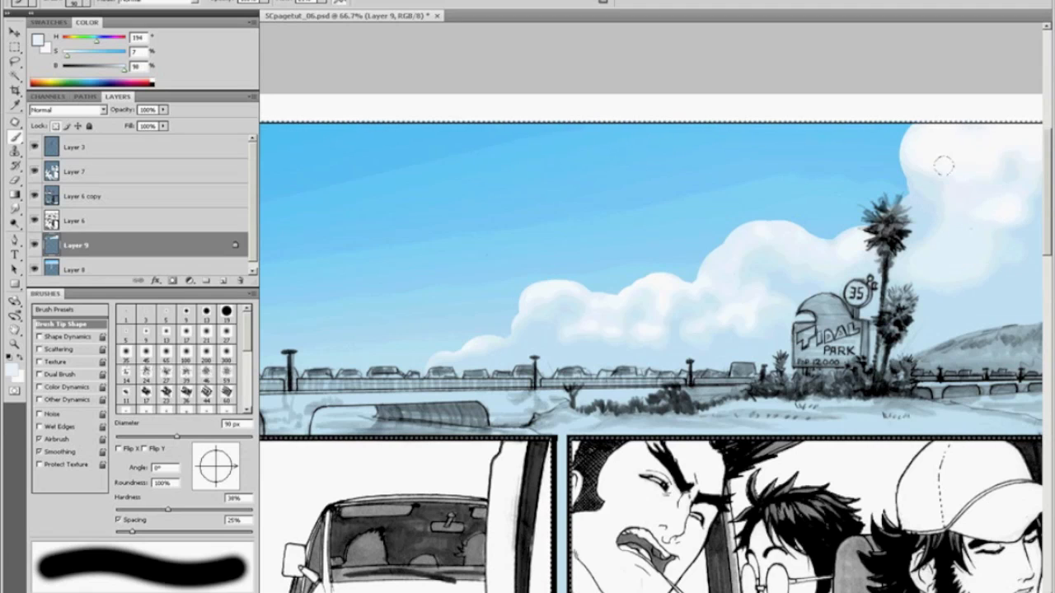
Step: Sample the pale blue cloud tone and shade inside the large upper-right cloud with a 100 to 150 px brush
left_click(1018, 245, "alt")
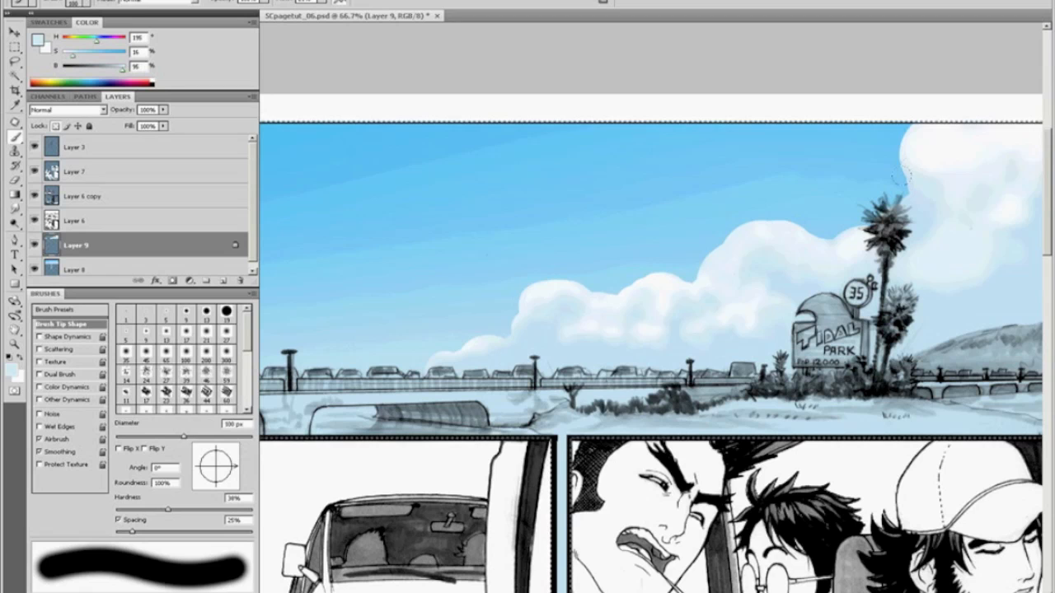
left_click_drag(952, 144, 994, 162)
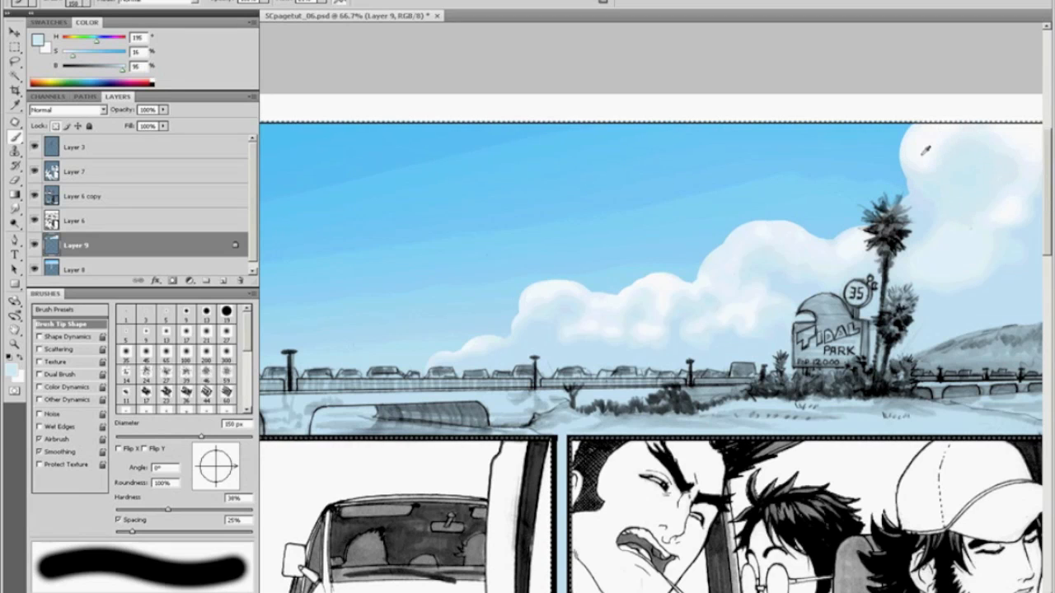
left_click(834, 244, "alt")
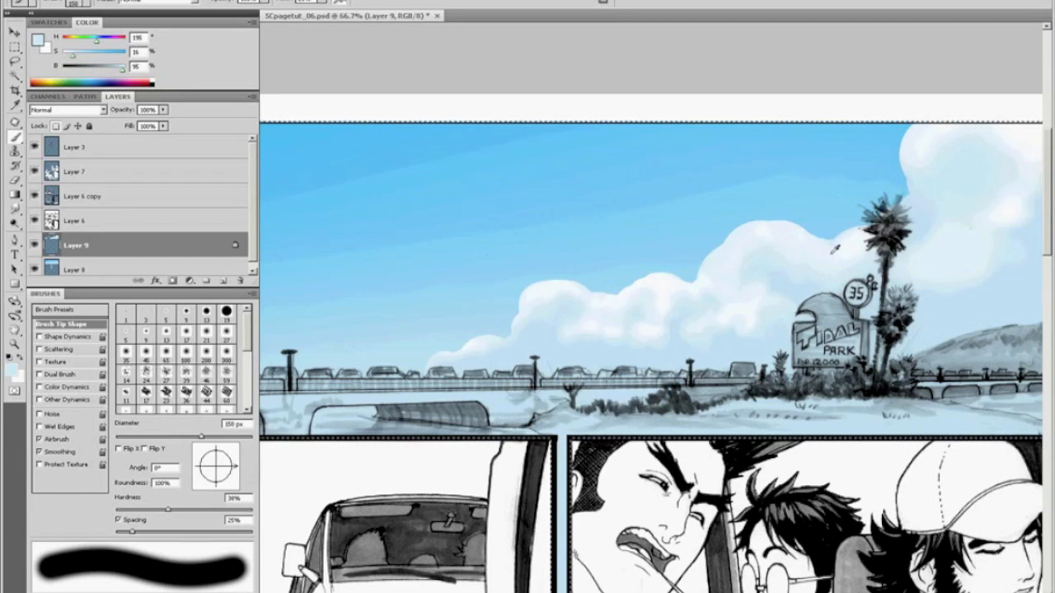
Step: Brush a freshly sampled cloud tint down through the large cloud's right side
key("ctrl+minus")
key("ctrl+minus")
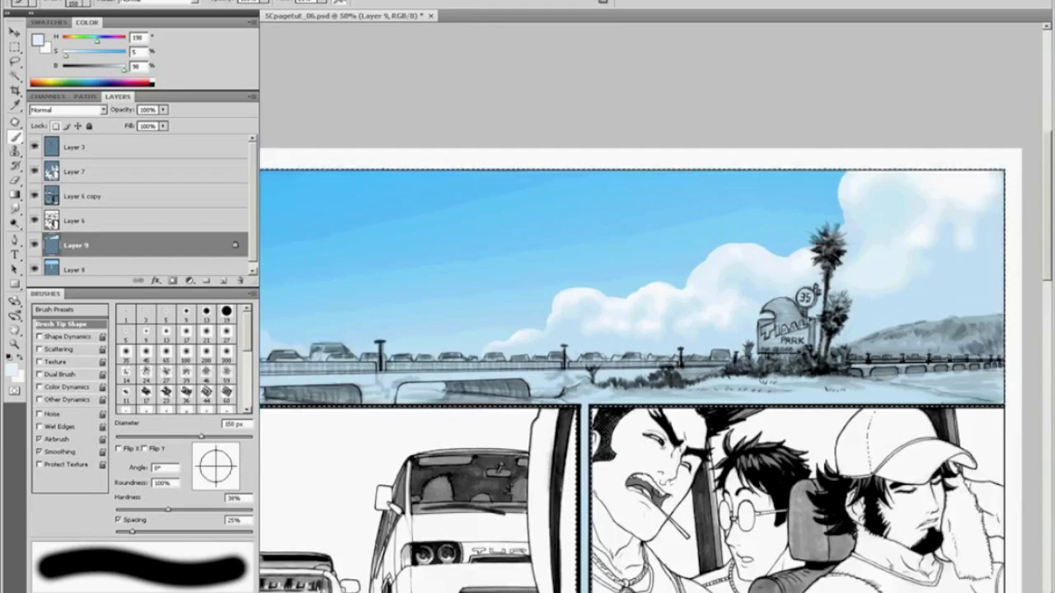
key("z")
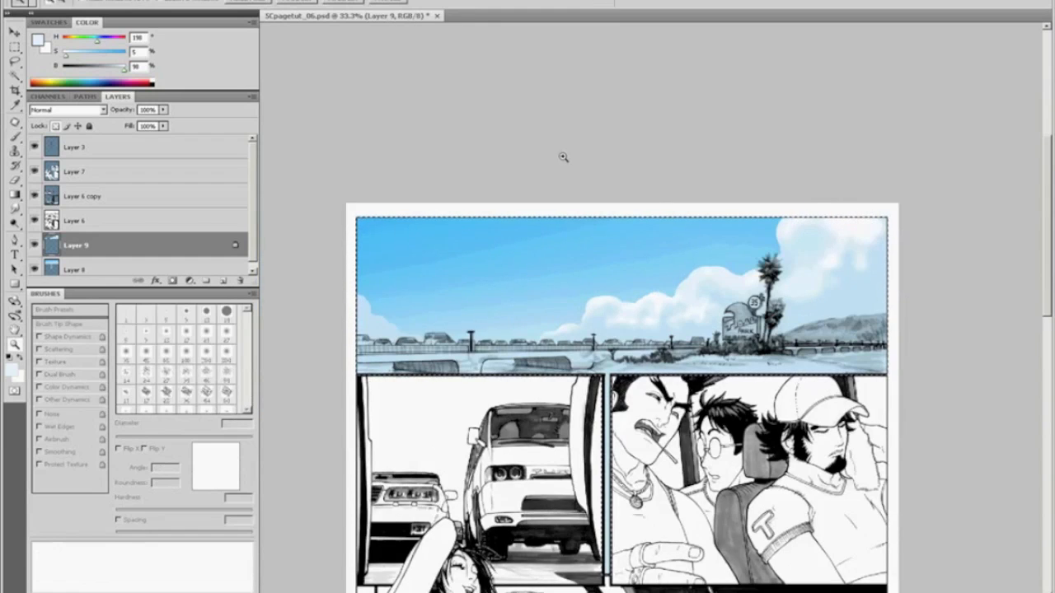
left_click_drag(530, 202, 986, 390)
key("b")
left_click(925, 182, "alt")
mouse_move(982, 157)
left_mouse_down()
mouse_move(984, 237)
mouse_move(946, 276)
mouse_move(981, 320)
mouse_move(956, 238)
mouse_move(876, 239)
mouse_move(941, 263)
left_mouse_up()
Step: Sample the pale blue cloud base and shade the middle of the large cloud with an 80 px brush
left_click(959, 308, "alt")
key("bracketleft")
key("bracketleft")
key("bracketleft")
key("bracketleft")
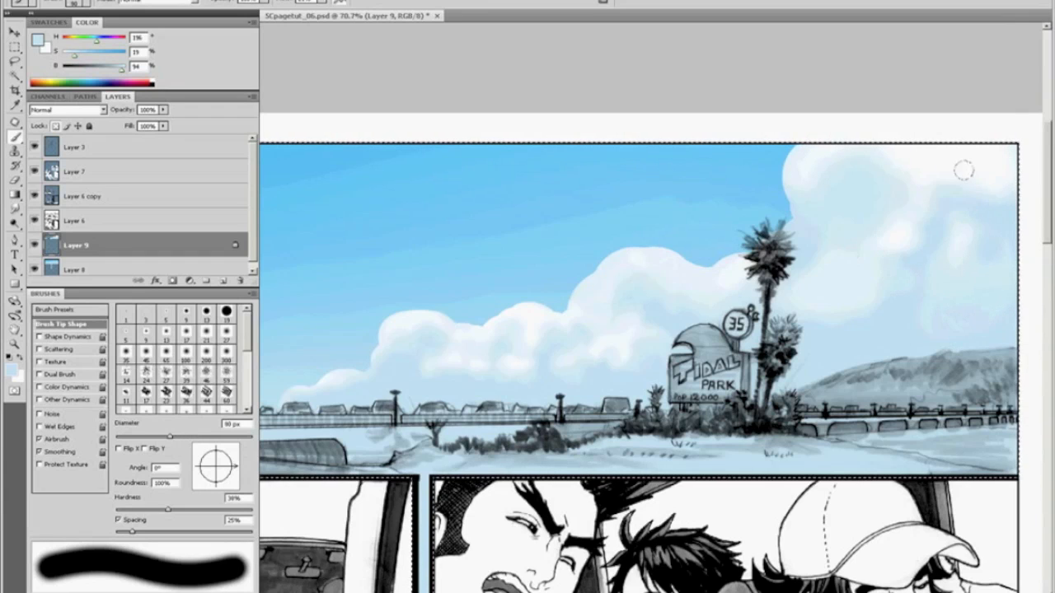
mouse_move(974, 179)
left_mouse_down()
mouse_move(898, 192)
mouse_move(885, 172)
mouse_move(843, 244)
left_mouse_up()
Step: Sample a near-white cloud tint and blend highlights across the large cloud's upper right part
left_click(672, 265, "alt")
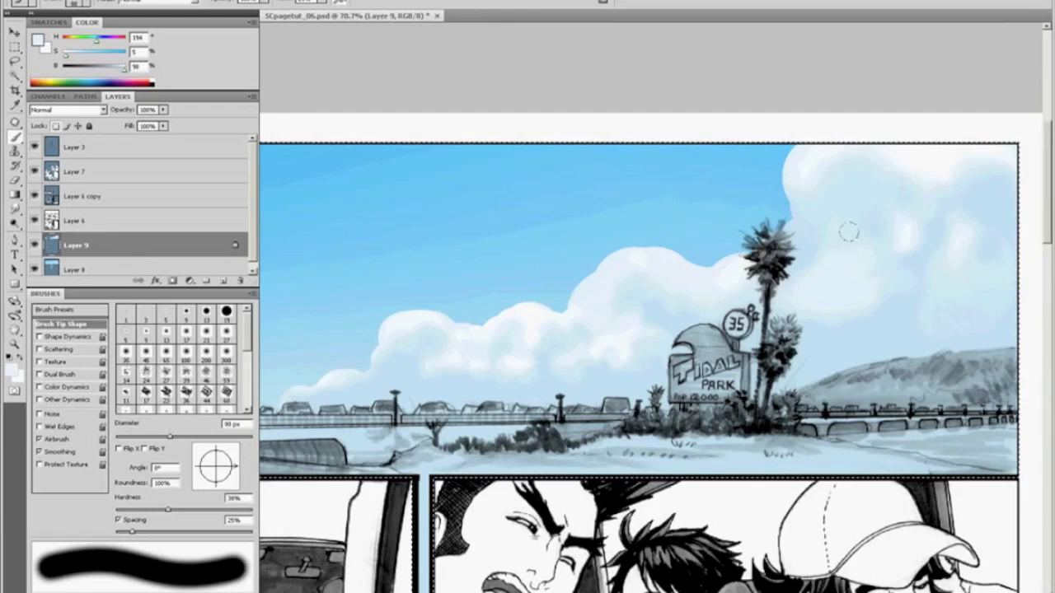
mouse_move(918, 199)
left_mouse_down()
mouse_move(900, 181)
mouse_move(913, 206)
mouse_move(978, 206)
left_mouse_up()
left_click(930, 262, "alt")
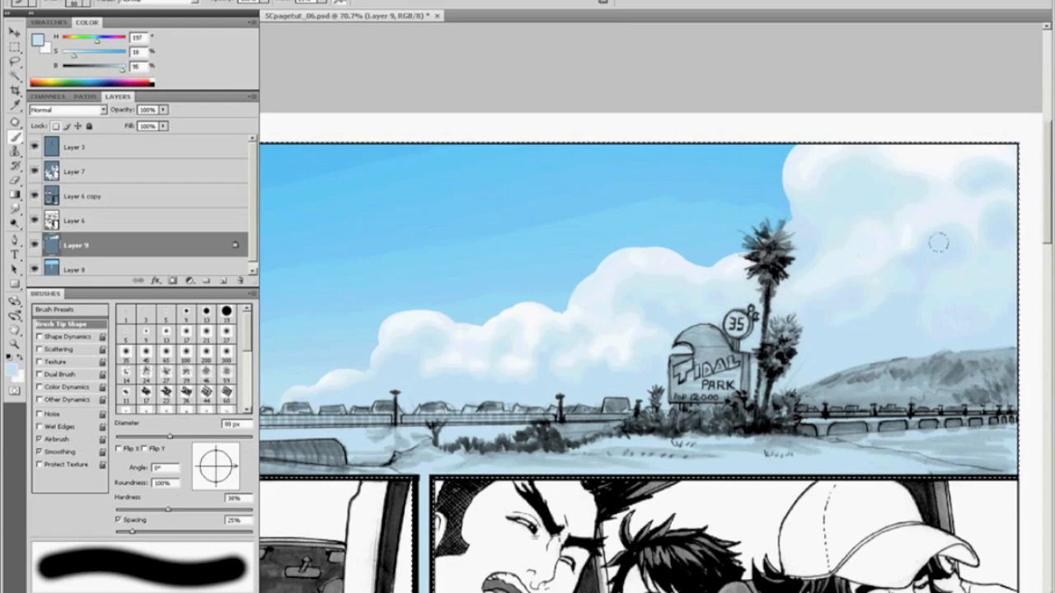
Step: Sample a tone from the hills and lay shading over the large cloud's lower part with an enlarged brush
left_click(945, 363, "alt")
mouse_move(872, 355)
left_mouse_down()
mouse_move(896, 327)
mouse_move(912, 338)
left_mouse_up()
key("bracketright")
mouse_move(806, 308)
left_mouse_down()
mouse_move(857, 284)
mouse_move(875, 295)
mouse_move(944, 290)
mouse_move(903, 260)
left_mouse_up()
left_click(931, 282, "alt")
mouse_move(940, 309)
left_mouse_down()
mouse_move(836, 279)
mouse_move(915, 348)
mouse_move(883, 275)
mouse_move(956, 216)
left_mouse_up()
Step: Extend the blue-grey shading through the large cloud and down beside the palms with a 200 px brush
left_click(958, 317, "alt")
left_click(956, 264, "alt")
mouse_move(957, 262)
left_mouse_down()
mouse_move(880, 198)
mouse_move(941, 207)
mouse_move(866, 239)
mouse_move(876, 249)
mouse_move(826, 222)
left_mouse_up()
left_click_drag(914, 204, 864, 280)
left_click_drag(816, 372, 767, 383)
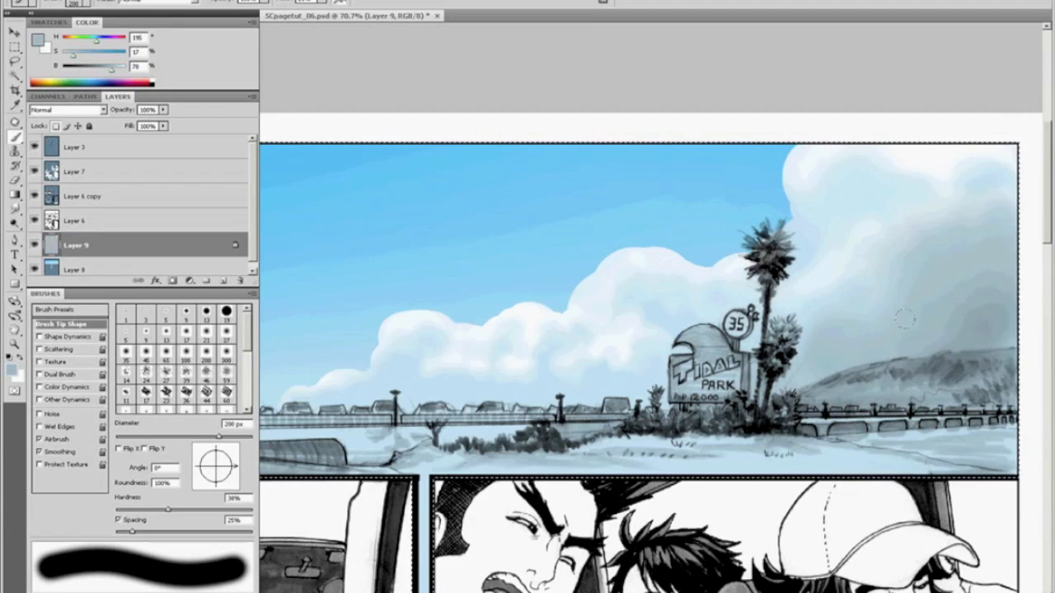
Step: Deepen the blue-grey tone over the hills and the cloud shadow directly above them with a 200 px brush
left_click(963, 362, "alt")
mouse_move(947, 351)
left_mouse_down()
mouse_move(982, 306)
mouse_move(849, 375)
left_mouse_up()
left_click(927, 292, "alt")
left_click_drag(968, 317, 929, 268)
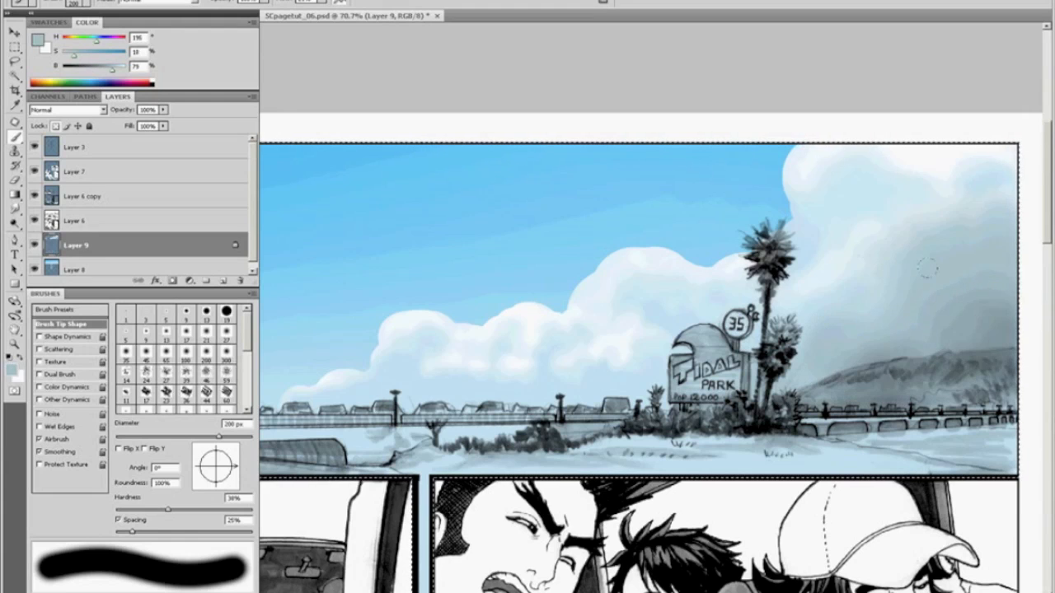
Step: Shade the low cloud bank's base blue-grey with a 90 px brush and soften the cloud above with near-white, reducing the brush to 40 px
mouse_move(669, 332)
left_mouse_down()
mouse_move(656, 363)
mouse_move(580, 386)
mouse_move(610, 384)
mouse_move(332, 415)
left_mouse_up()
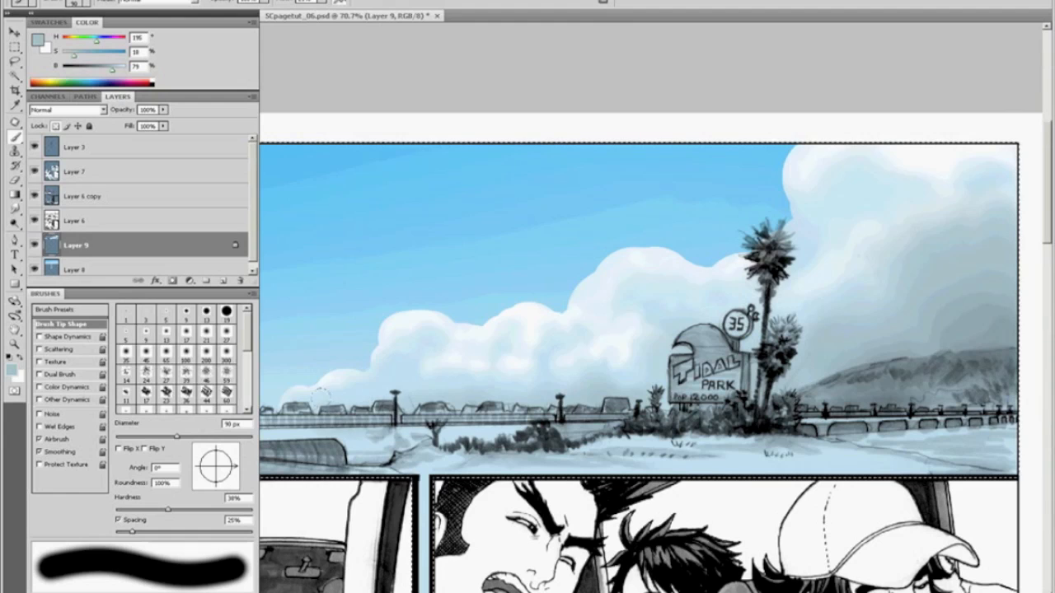
left_click_drag(410, 398, 389, 378)
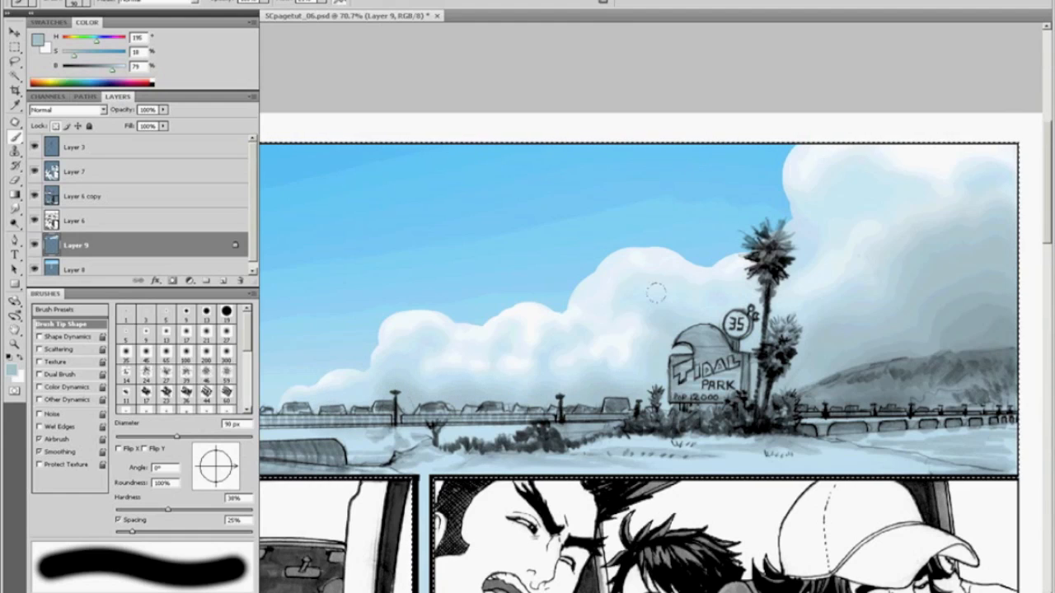
left_click(588, 310, "alt")
left_click_drag(645, 289, 626, 303)
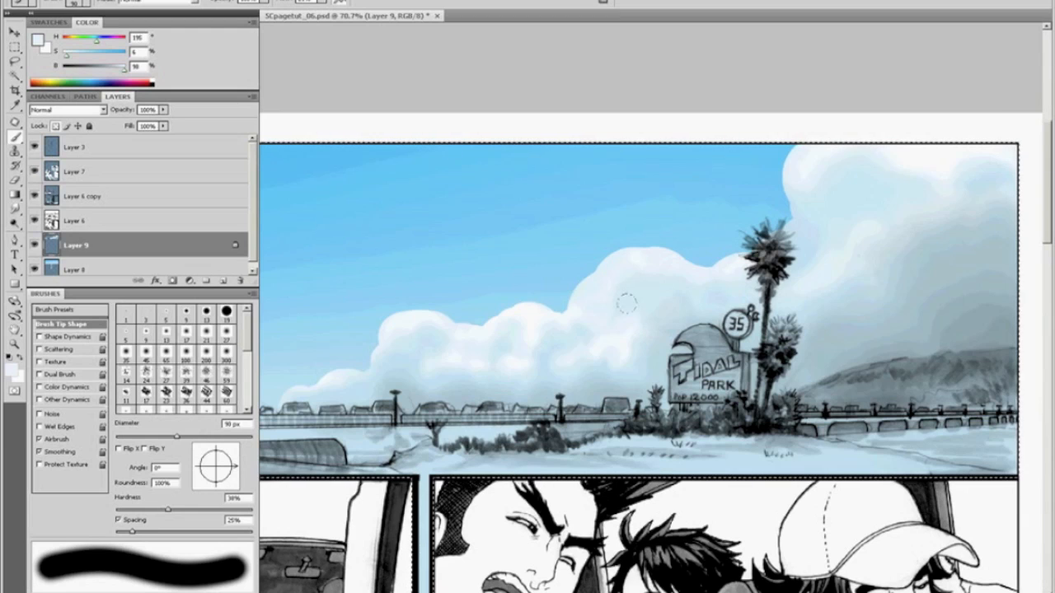
key("bracketleft")
key("bracketleft")
key("bracketleft")
key("bracketleft")
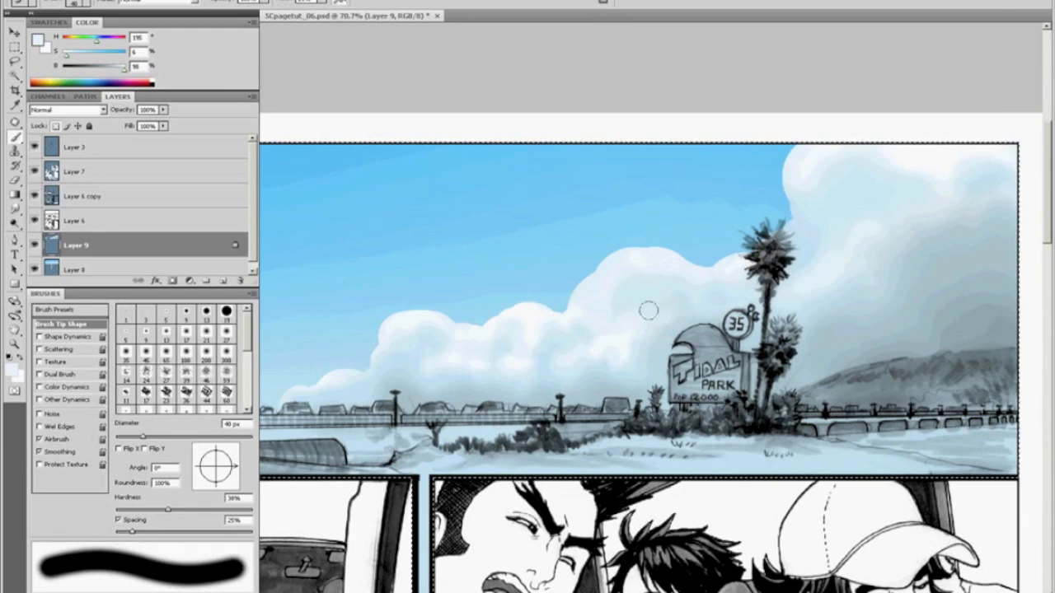
Step: Enlarge the brush to 90 px and paint near-white highlights inside the large cloud above its grey shadow
key("bracketright")
key("bracketright")
mouse_move(870, 234)
left_mouse_down()
mouse_move(850, 214)
mouse_move(921, 218)
left_mouse_up()
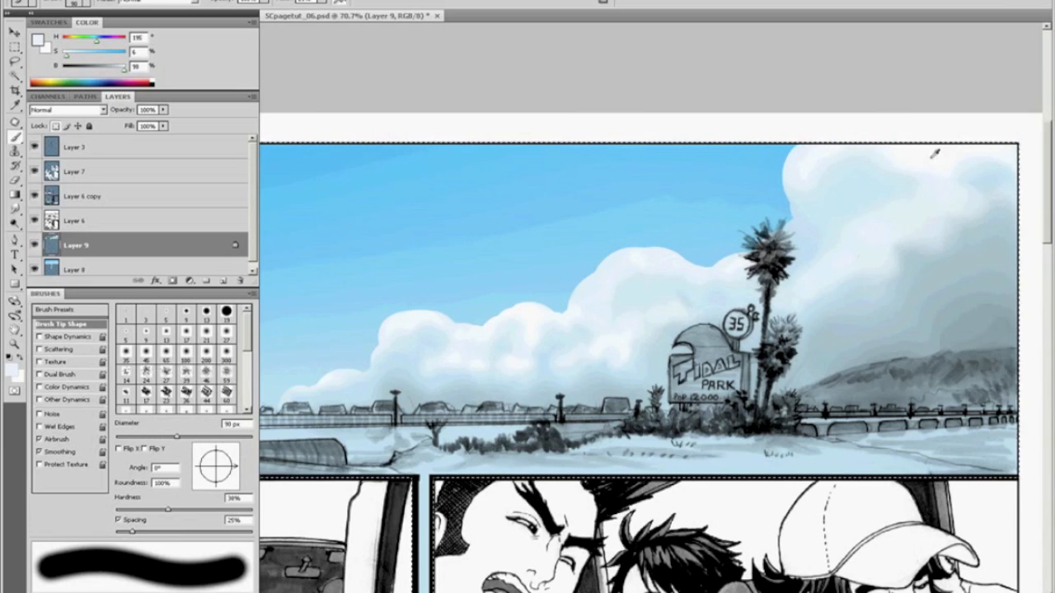
left_click_drag(918, 195, 963, 211)
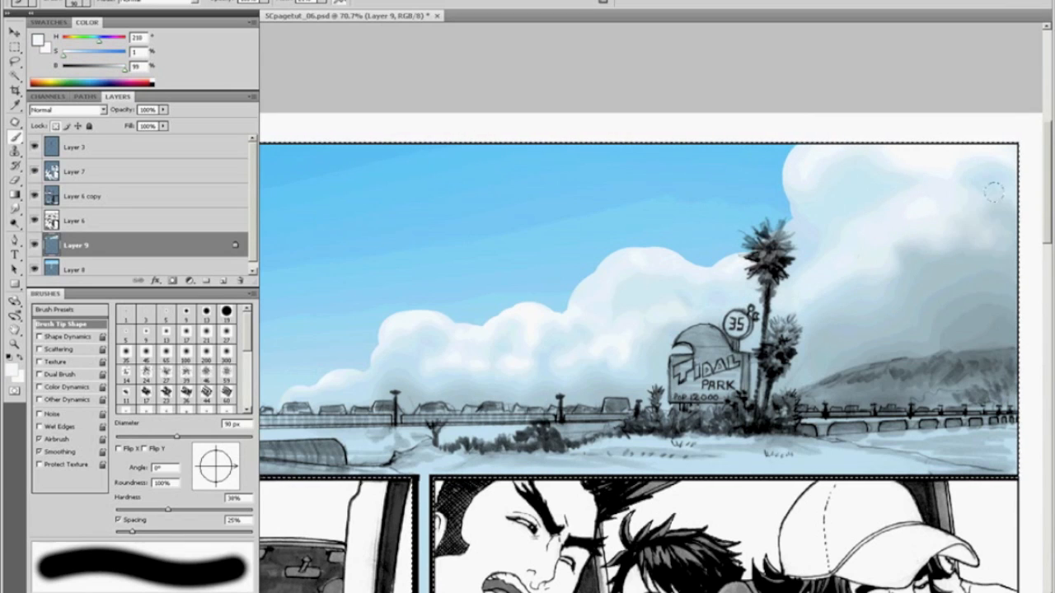
Step: Blend the large cloud's shadow edge with sampled pale blue and touch up the cloud tops with lighter sampled tints
left_click(855, 179, "alt")
mouse_move(889, 244)
left_mouse_down()
mouse_move(916, 289)
mouse_move(948, 297)
mouse_move(894, 312)
mouse_move(868, 297)
left_mouse_up()
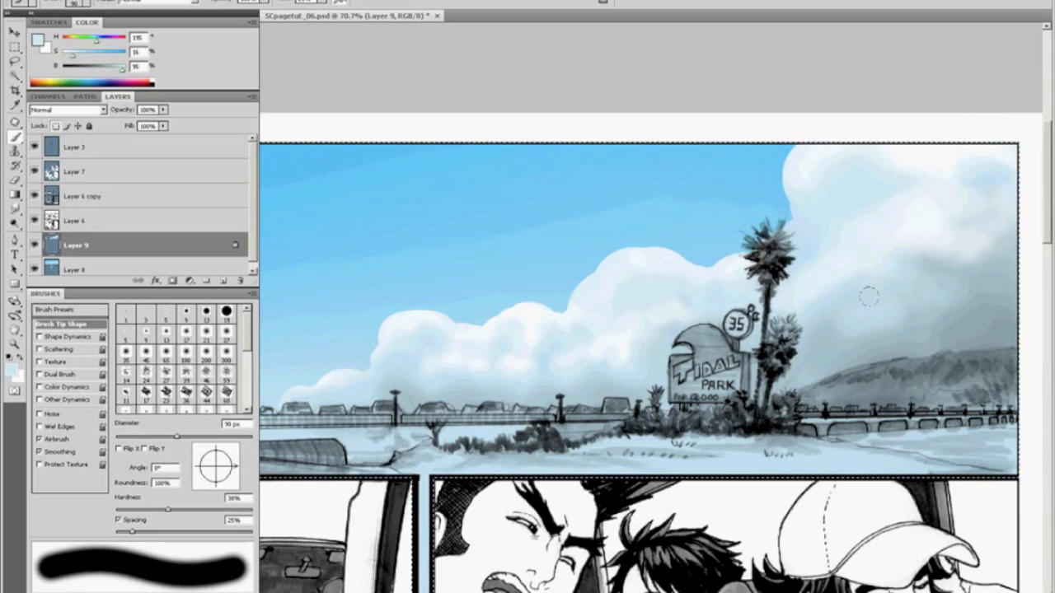
left_click_drag(939, 309, 946, 272)
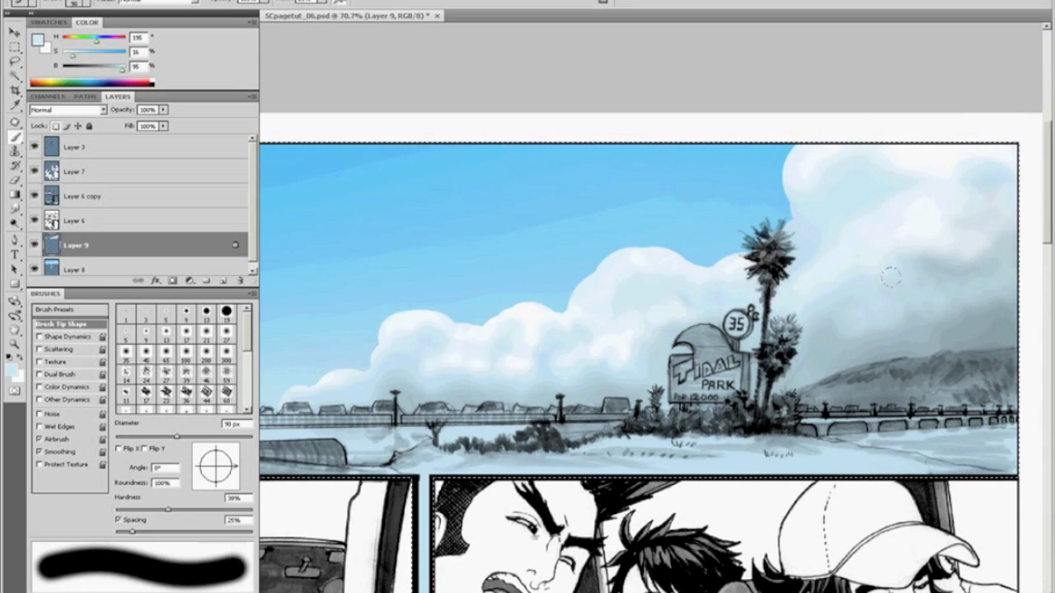
left_click(932, 233, "alt")
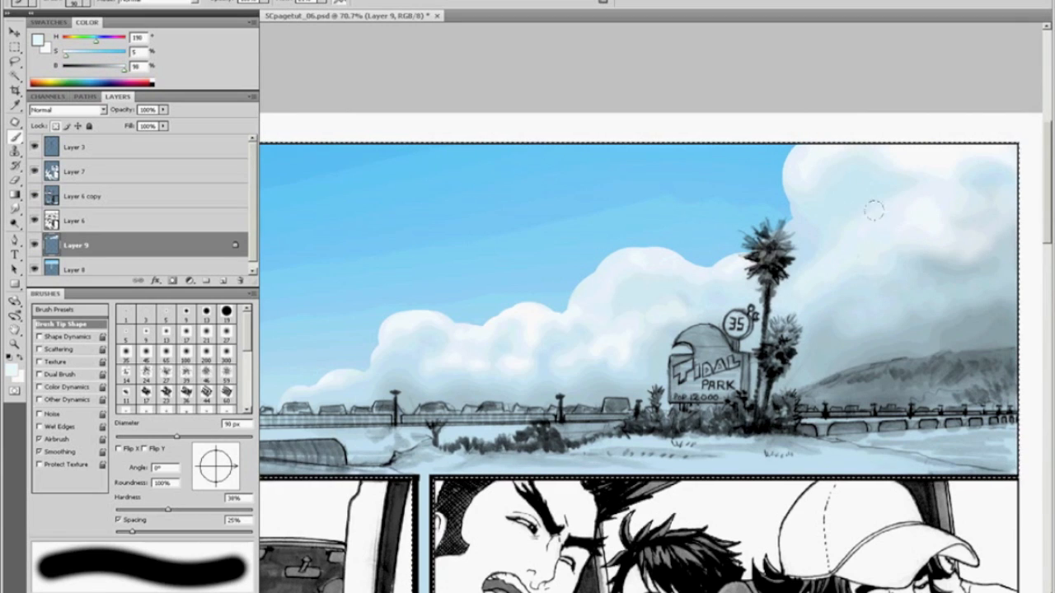
left_click(655, 276, "alt")
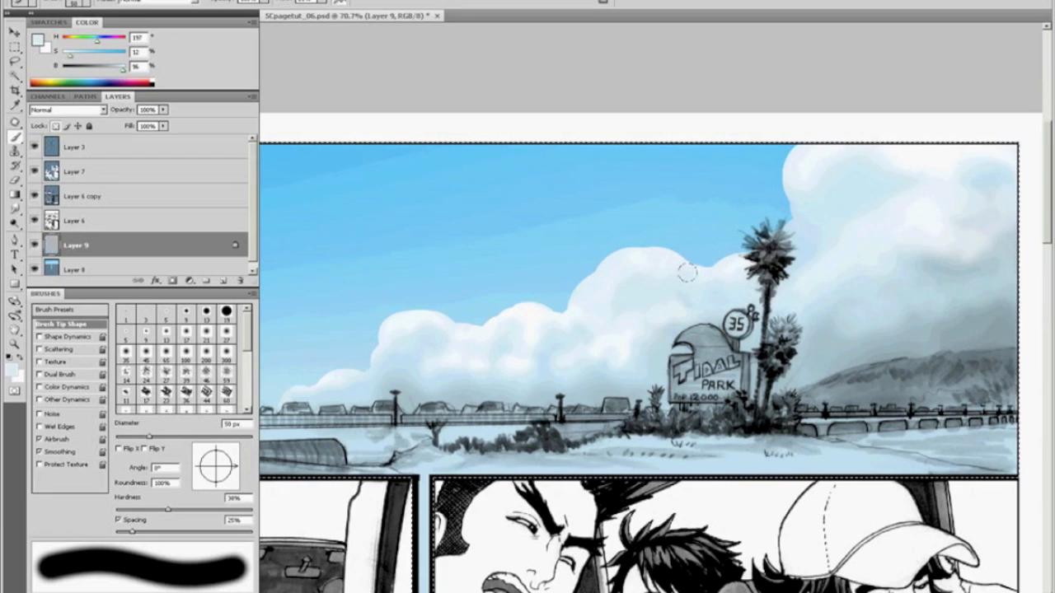
Step: Sample the blue-grey shadow and extend it up the large cloud's right side with a 100 px brush
key("ctrl+0")
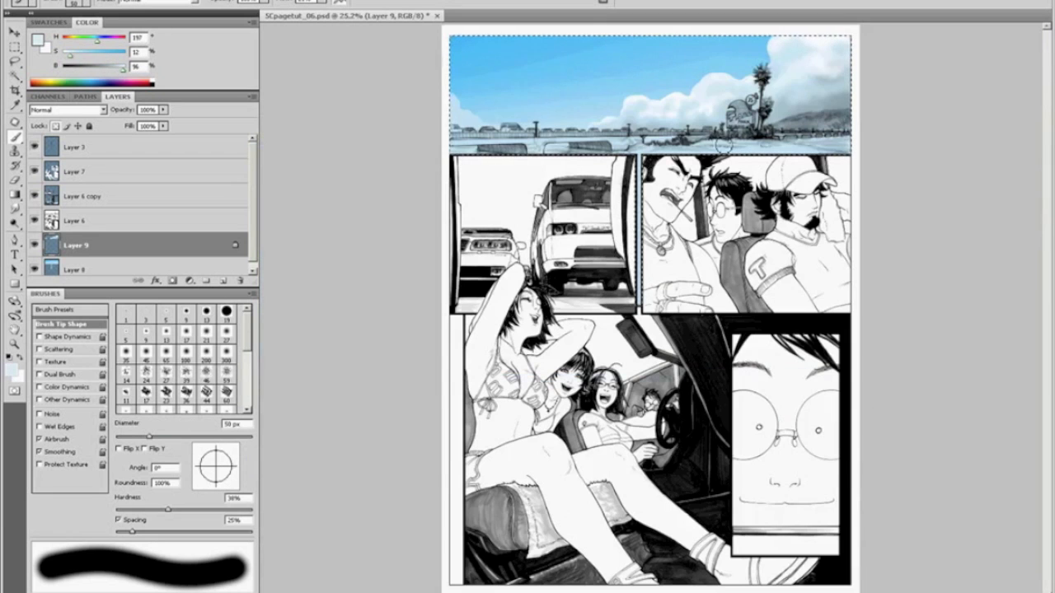
key("z")
left_click(737, 63)
key("b")
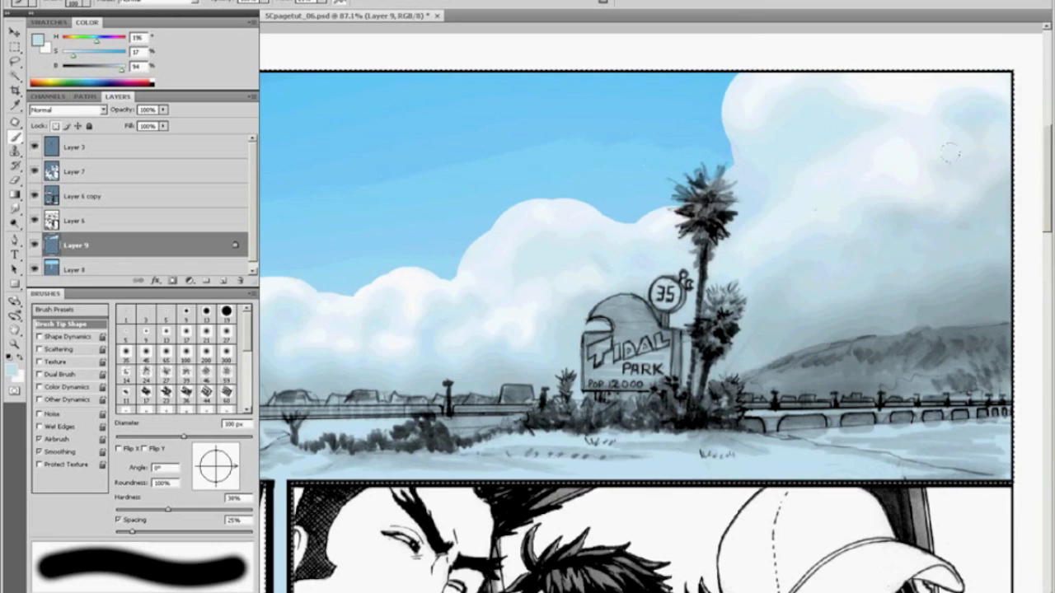
left_click(956, 244, "alt")
mouse_move(934, 210)
left_mouse_down()
mouse_move(960, 149)
mouse_move(965, 187)
mouse_move(980, 198)
mouse_move(923, 205)
mouse_move(966, 171)
left_mouse_up()
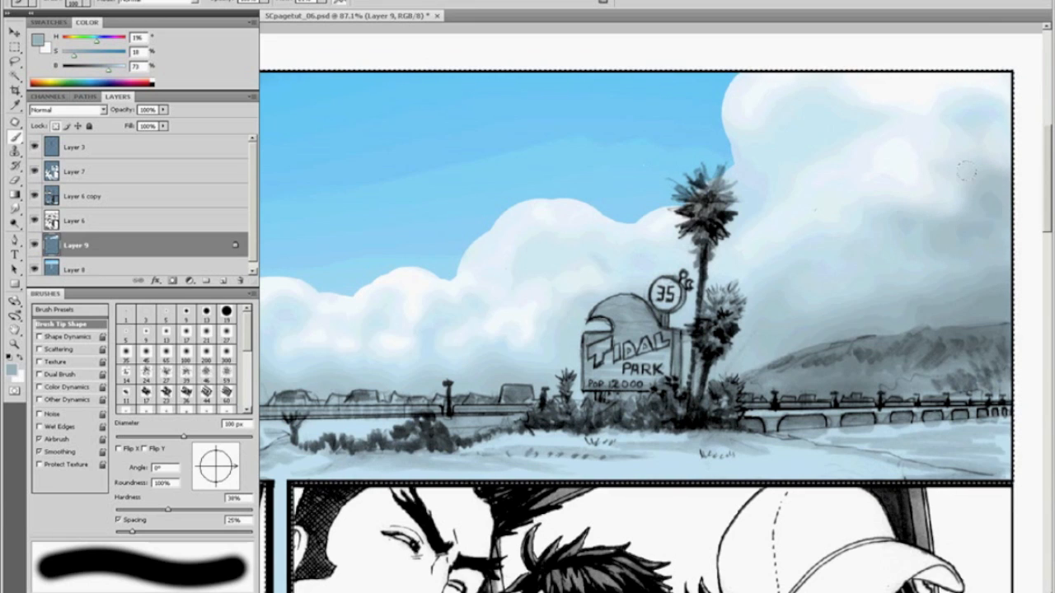
Step: Sample near-white and brush highlights across the large cloud toward the palm with 70 and 50 px brushes
left_click(919, 150, "alt")
left_click_drag(889, 166, 783, 213)
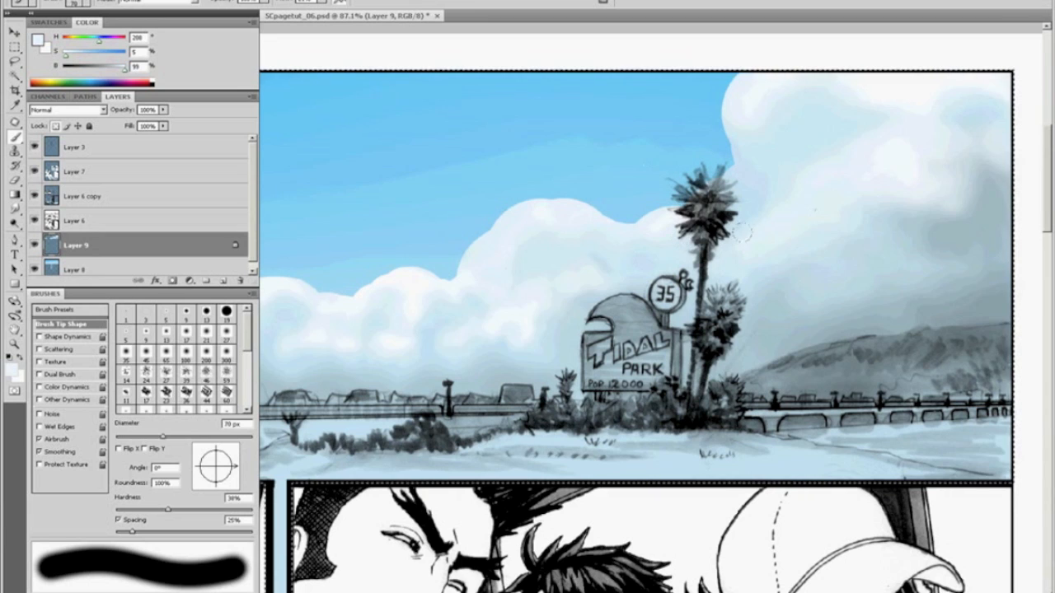
left_click_drag(784, 192, 778, 187)
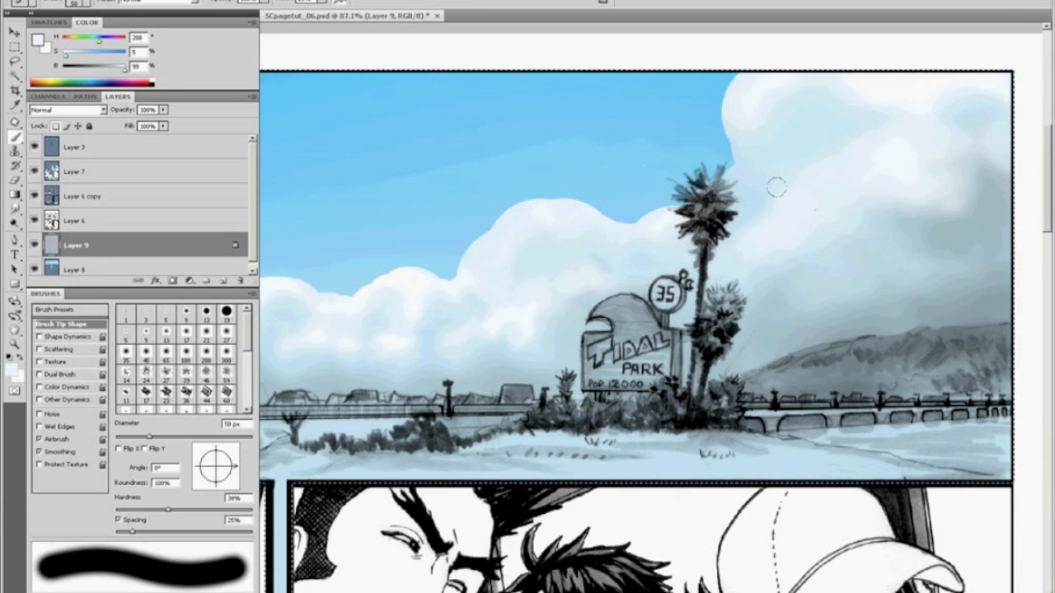
Step: Brush near-white highlights along the large cloud's edge and body beside the palm with 50 and 80 px brushes, then sample pale blue-grey
left_click_drag(733, 121, 745, 97)
left_click_drag(834, 100, 867, 118)
mouse_move(834, 232)
left_mouse_down()
mouse_move(804, 243)
mouse_move(780, 233)
mouse_move(839, 239)
mouse_move(810, 256)
mouse_move(835, 221)
mouse_move(849, 230)
mouse_move(788, 228)
mouse_move(763, 254)
mouse_move(735, 254)
left_mouse_up()
key("bracketright")
key("bracketright")
key("bracketright")
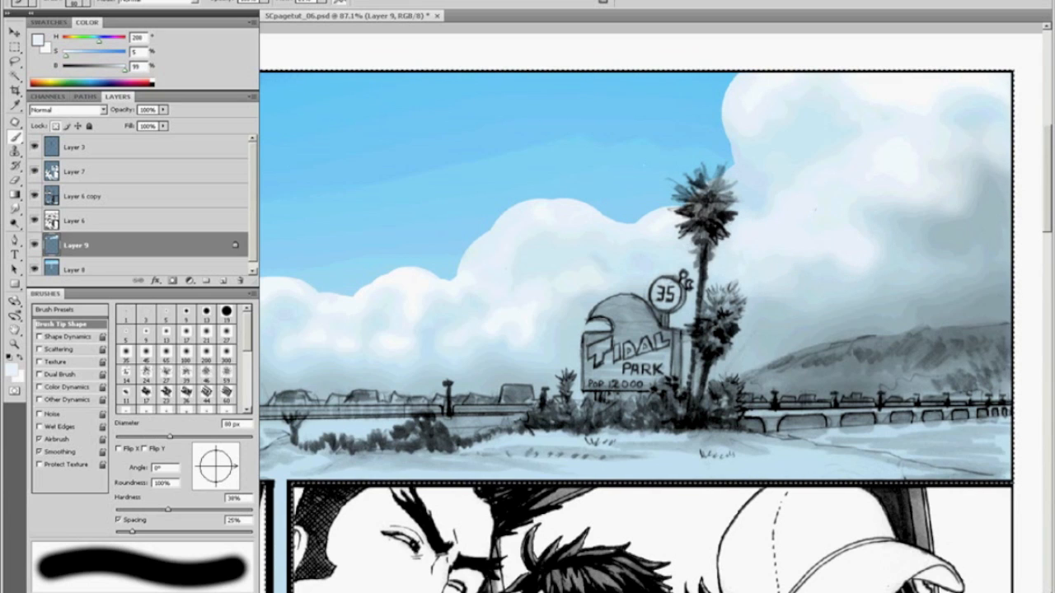
key("bracketleft")
key("bracketleft")
left_click(770, 302, "alt")
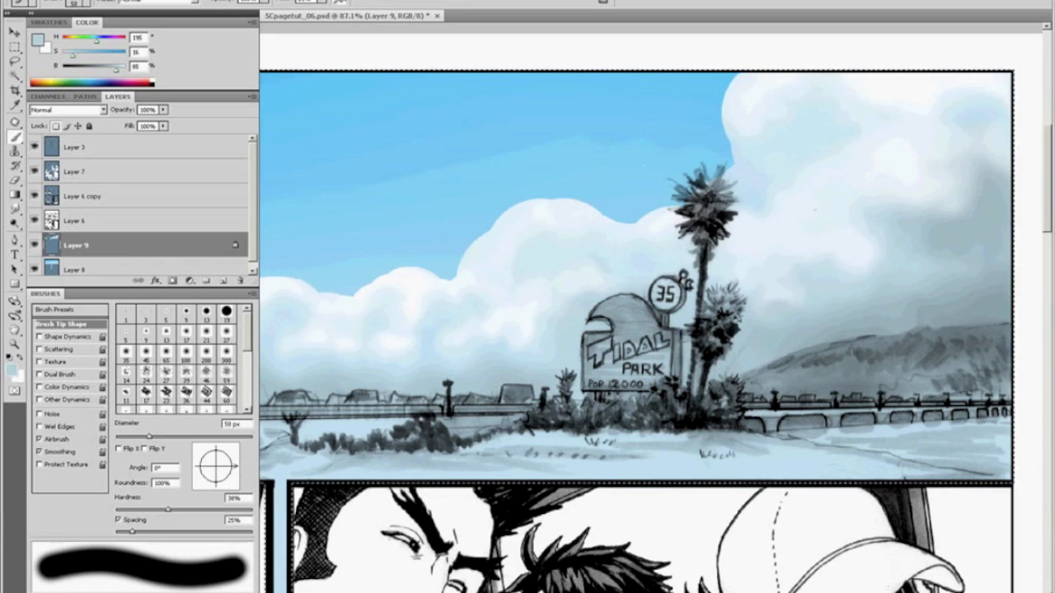
Step: Save the page as a new layered Photoshop file named 5Cpagetut_07 with maximum compatibility
key("ctrl+0")
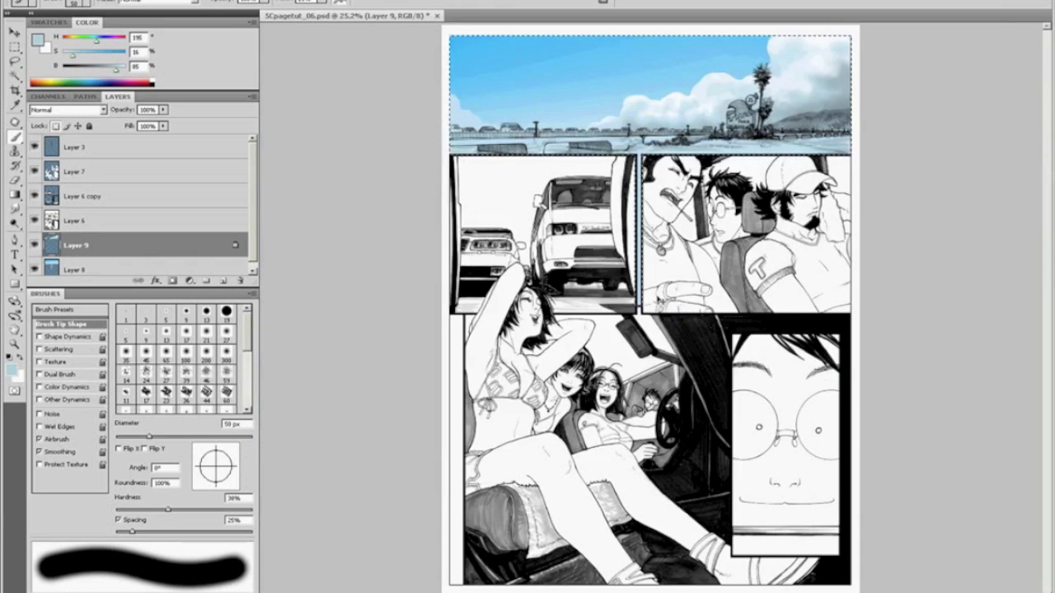
key("ctrl+shift+s")
left_click(518, 280)
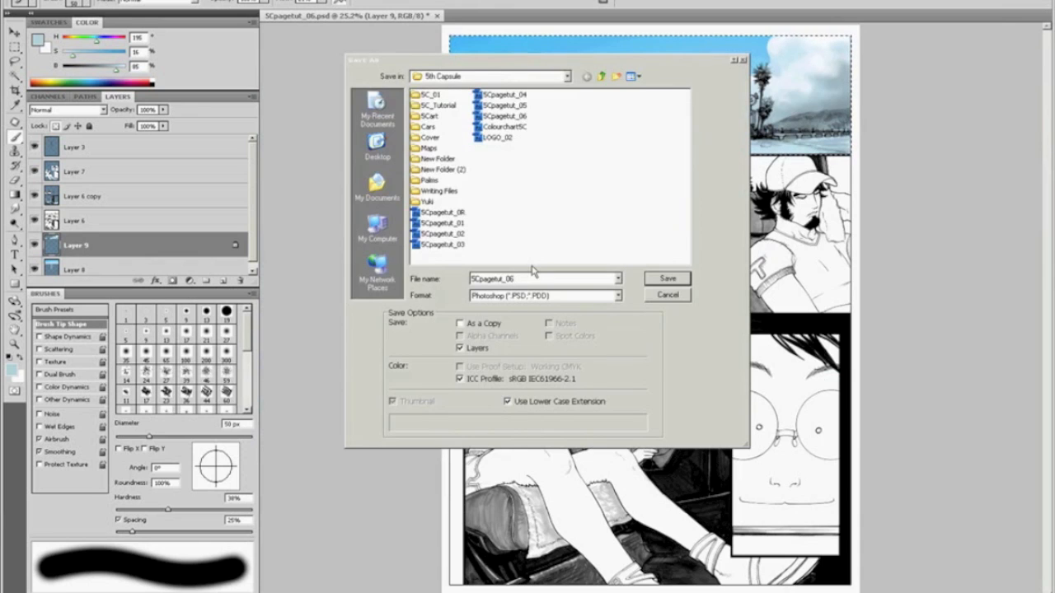
key("Return")
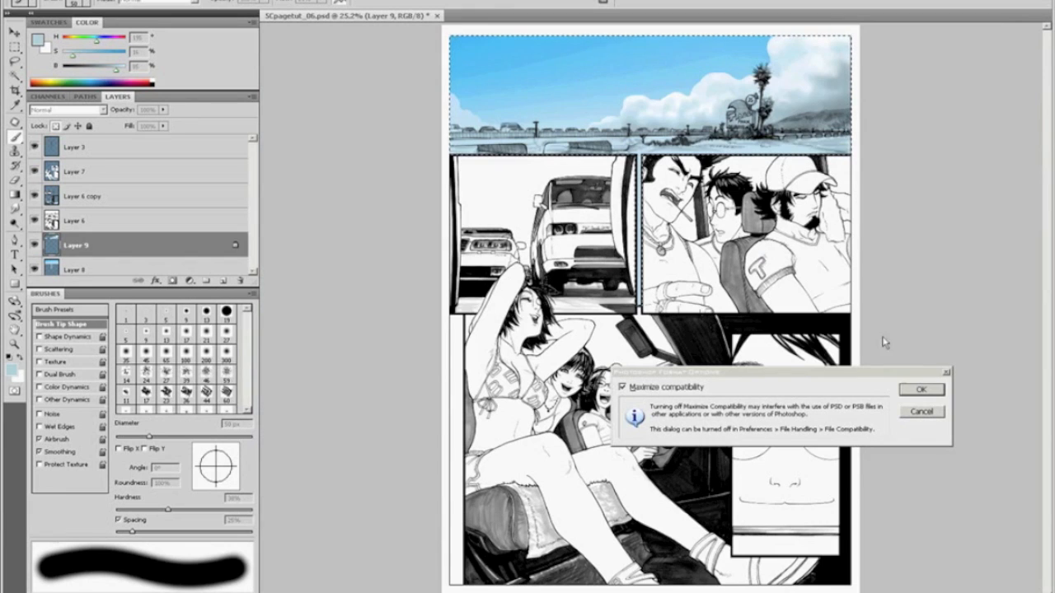
left_click(920, 389)
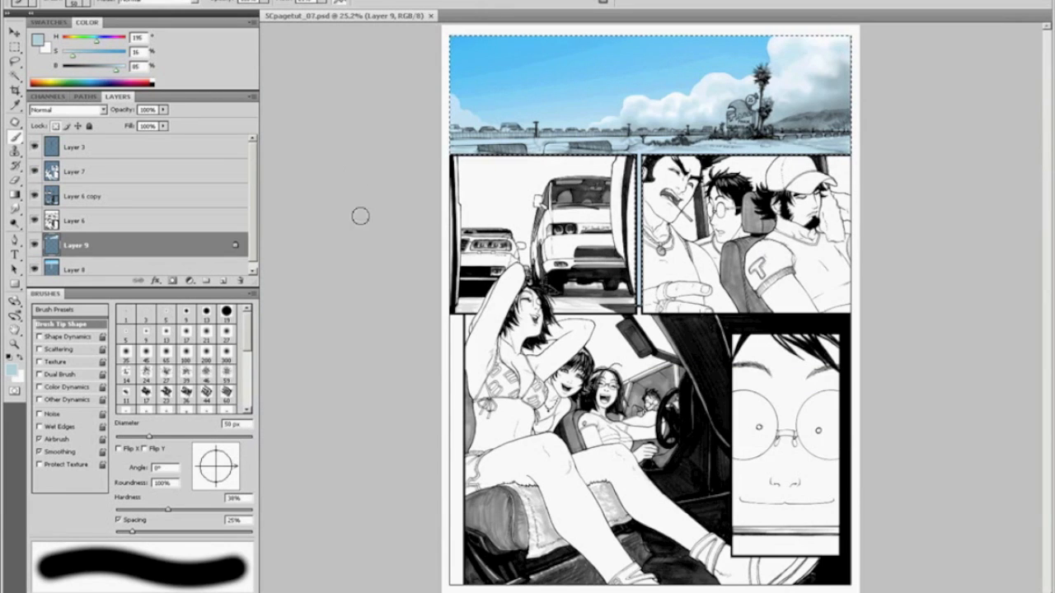
Step: Shade the small cloud at the panel's far left edge with sampled near-white and pale blue using a 50 px brush
key("z")
left_click_drag(416, 49, 763, 224)
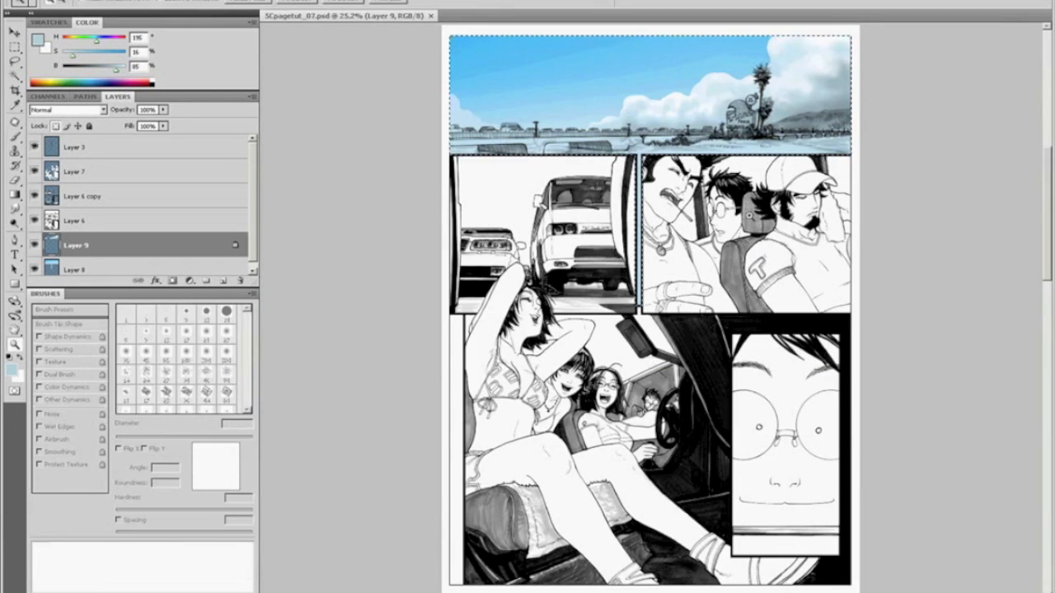
key("b")
left_click(724, 230, "alt")
mouse_move(292, 228)
left_mouse_down()
mouse_move(329, 241)
mouse_move(387, 275)
mouse_move(292, 247)
left_mouse_up()
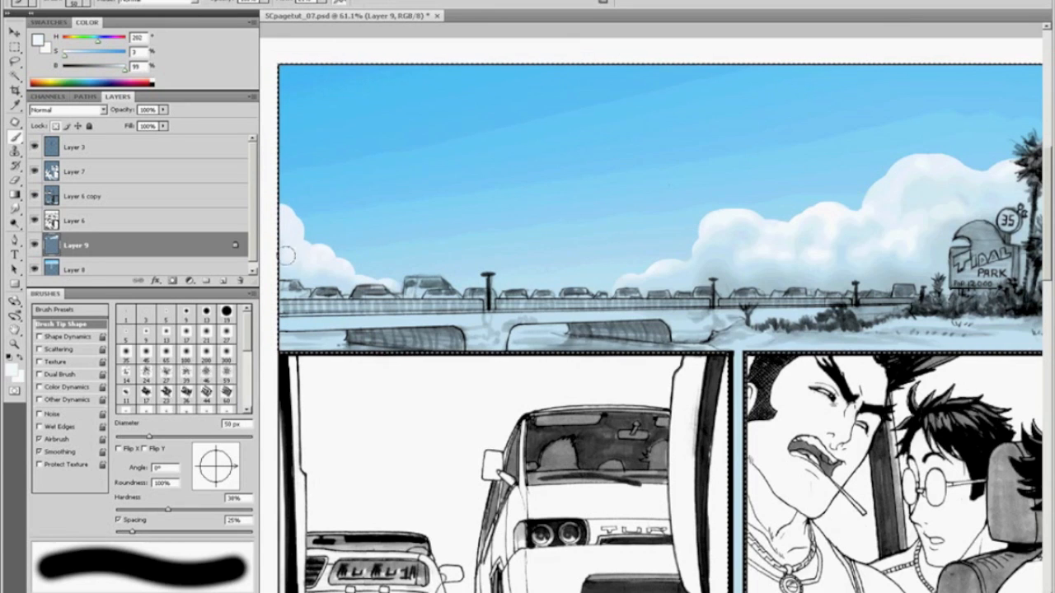
left_click(322, 264, "alt")
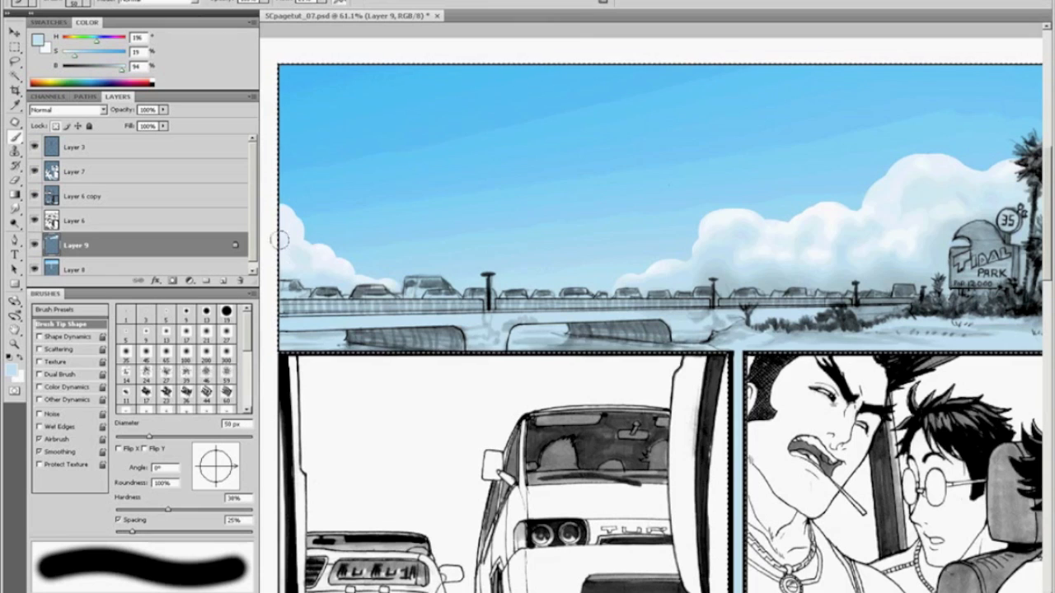
left_click_drag(290, 236, 339, 271)
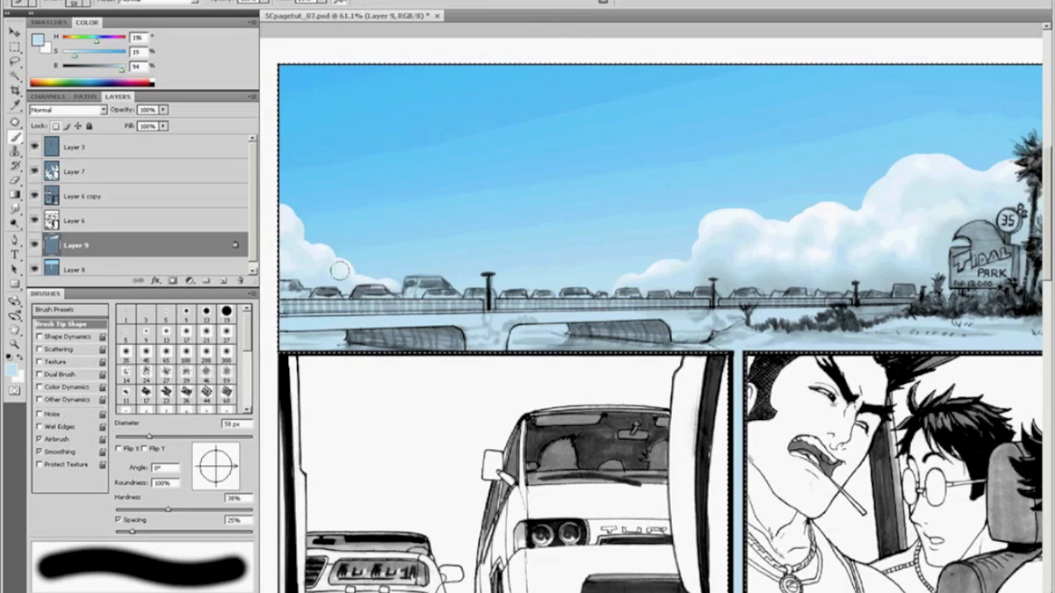
Step: Sample near-white and dab highlights on the low cloud above the bridge with a 25 px brush
left_click(710, 218, "alt")
key("bracketleft")
key("bracketleft")
key("bracketleft")
key("bracketleft")
key("bracketleft")
mouse_move(690, 274)
left_mouse_down()
mouse_move(722, 268)
mouse_move(696, 274)
left_mouse_up()
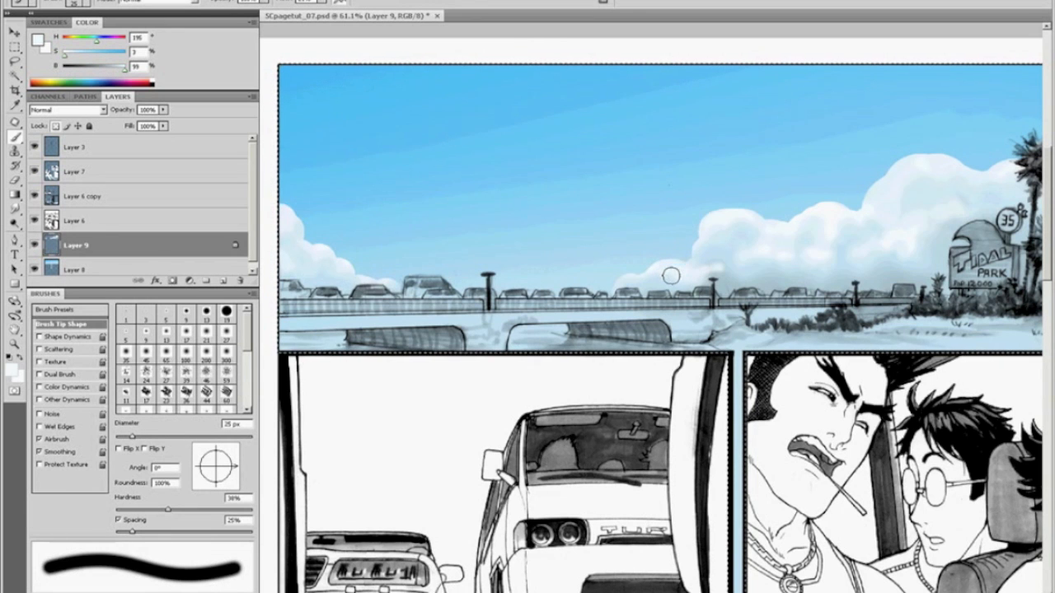
Step: Set the Eraser to Brush mode with 15% hardness and 12% spacing for refining the low cloud's outline
key("z")
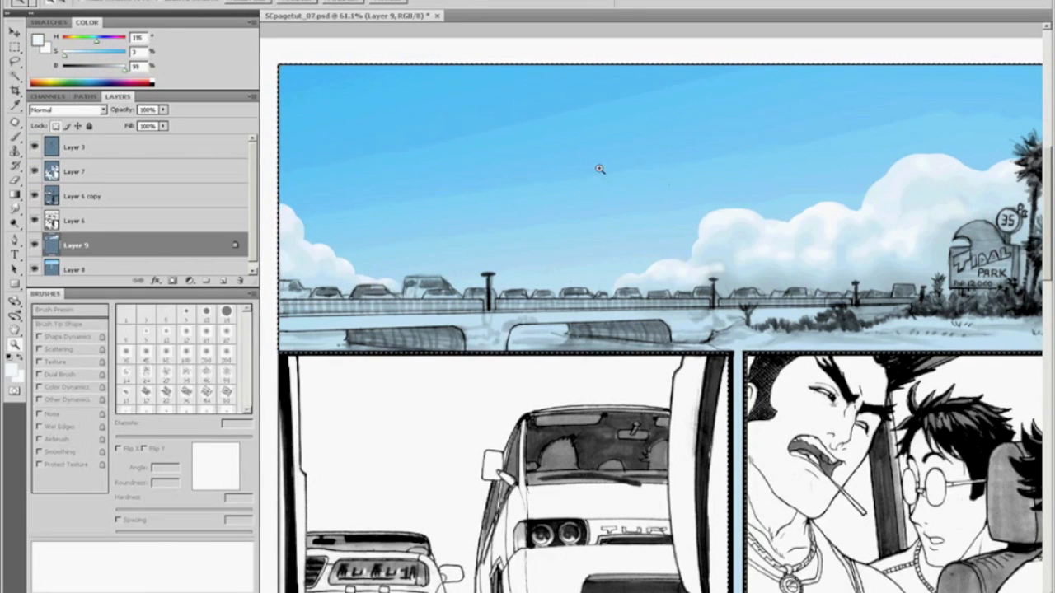
left_click_drag(599, 169, 683, 247)
key("b")
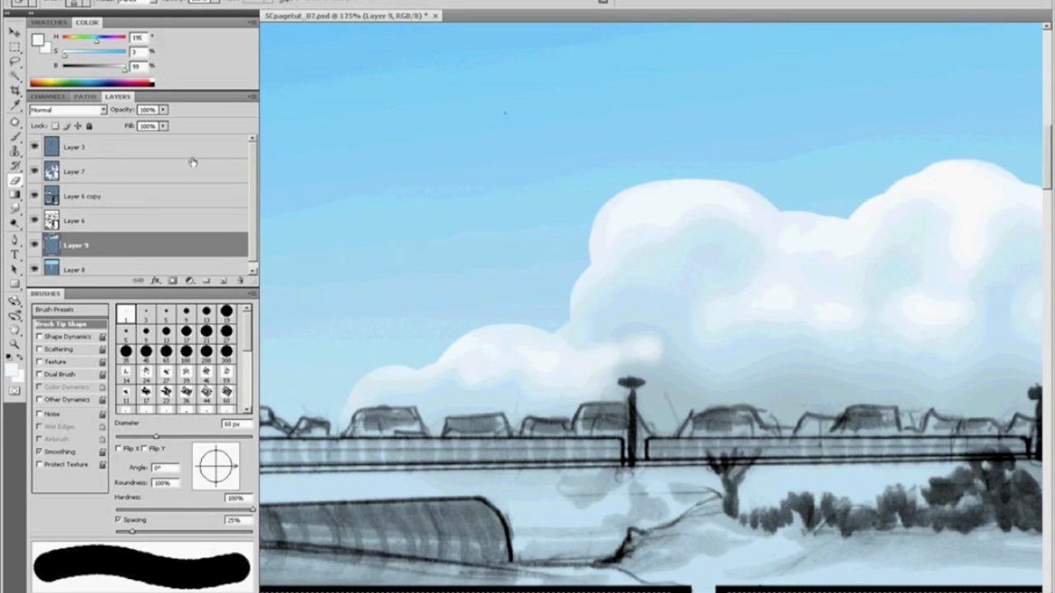
left_click(132, 2)
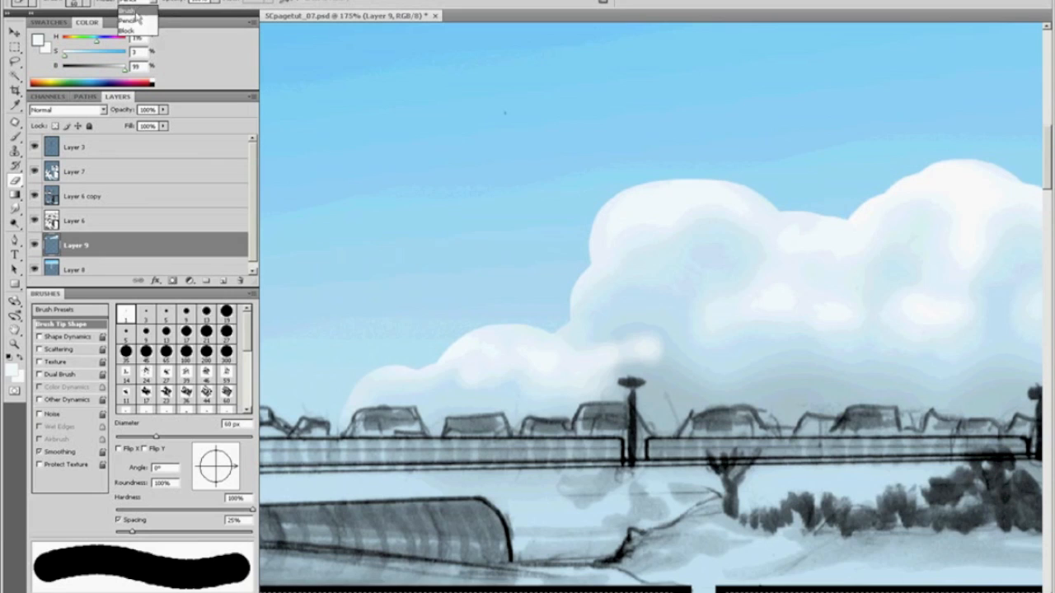
left_click(132, 20)
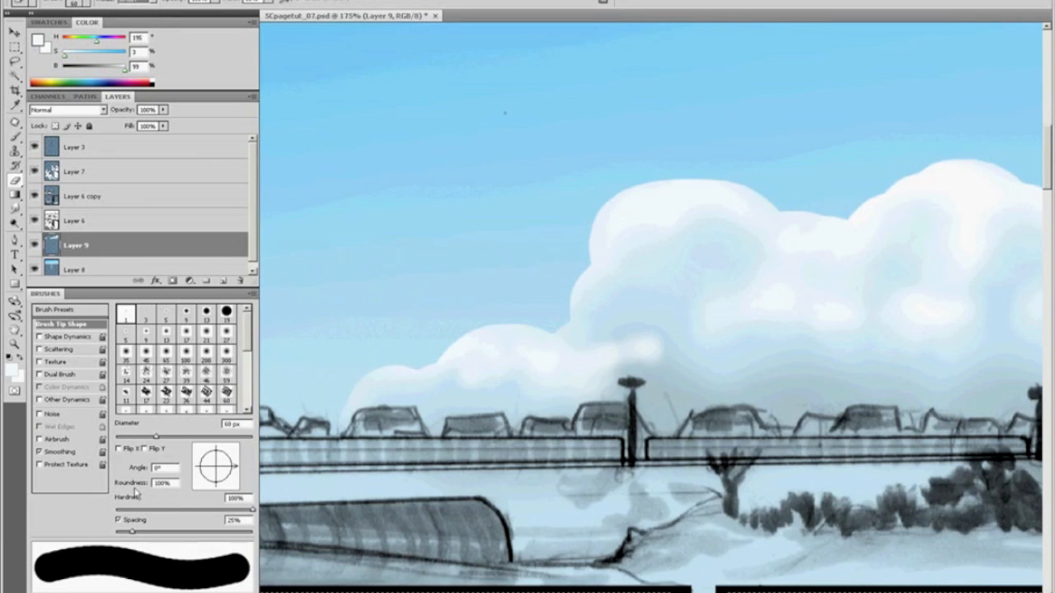
mouse_move(140, 510)
left_mouse_down()
mouse_move(130, 511)
mouse_move(149, 511)
left_mouse_up()
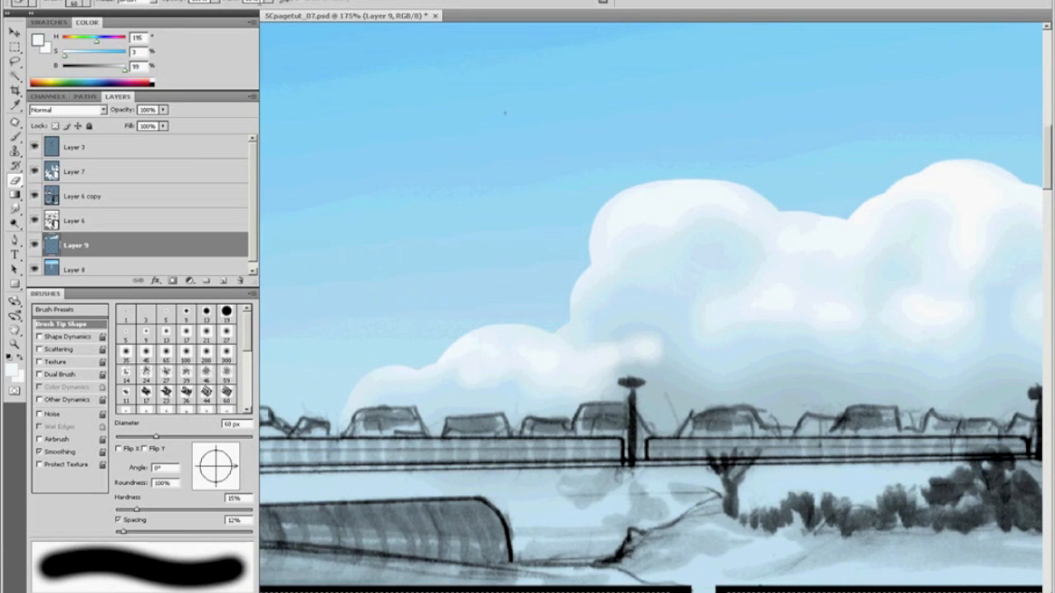
Step: Erase along the low cloud's top edge with 5 and 7 px tips to break it into smaller, irregular bumps
key("bracketleft")
key("bracketleft")
key("bracketleft")
key("bracketleft")
key("bracketleft")
key("bracketleft")
key("bracketleft")
key("bracketleft")
key("bracketleft")
key("bracketleft")
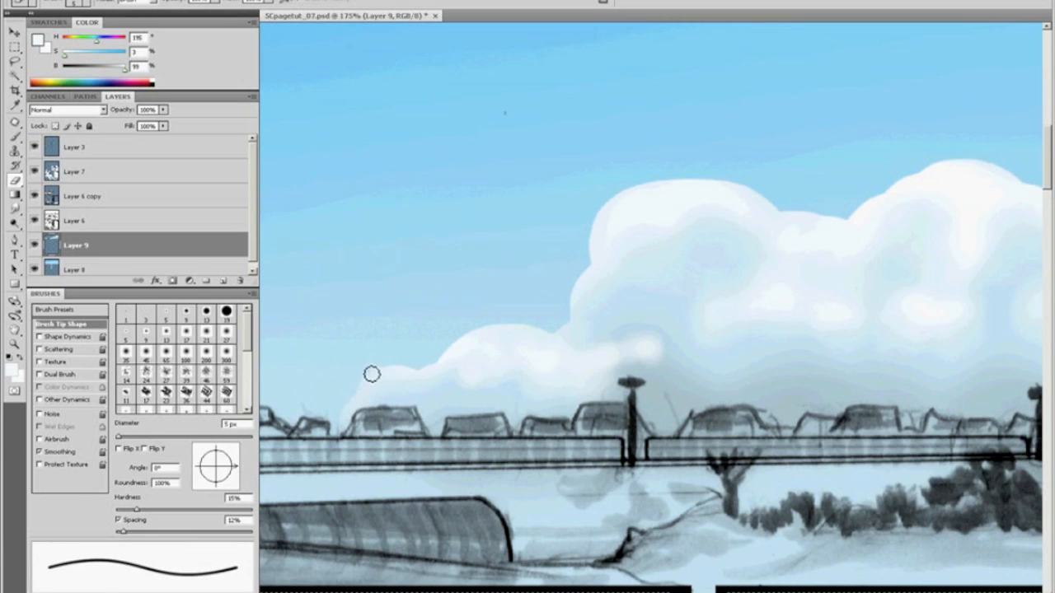
key("bracketright")
key("bracketright")
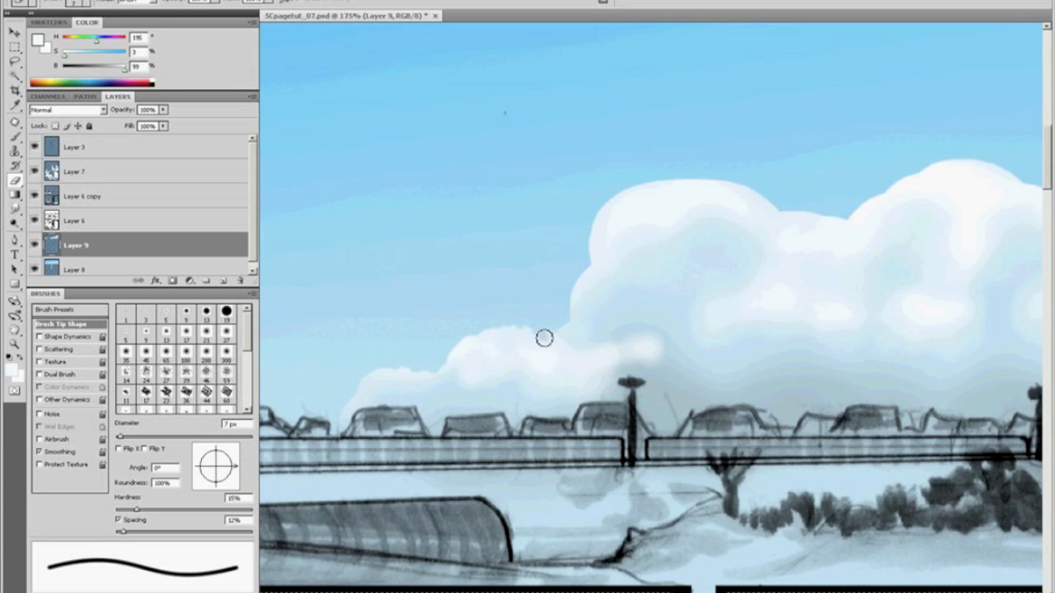
Step: Carve the middle cloud's left side, top and the dip beside the next cloud into uneven puffs with a 9 px eraser
key("bracketright")
key("bracketright")
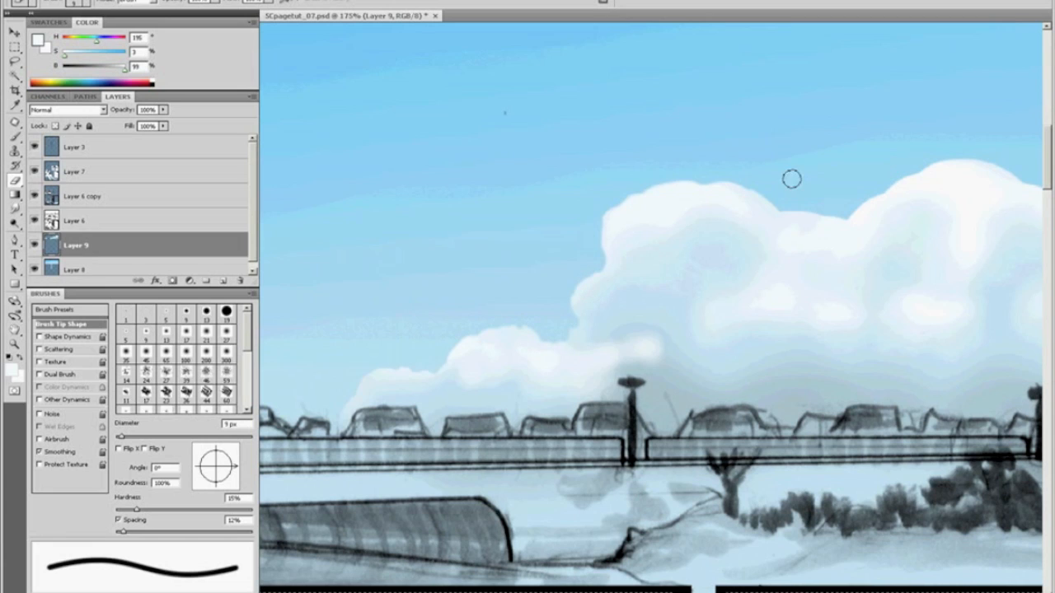
mouse_move(769, 204)
left_mouse_down()
mouse_move(794, 220)
mouse_move(812, 212)
left_mouse_up()
key("bracketright")
key("bracketright")
key("bracketleft")
key("bracketleft")
key("bracketleft")
key("bracketleft")
key("bracketleft")
key("bracketleft")
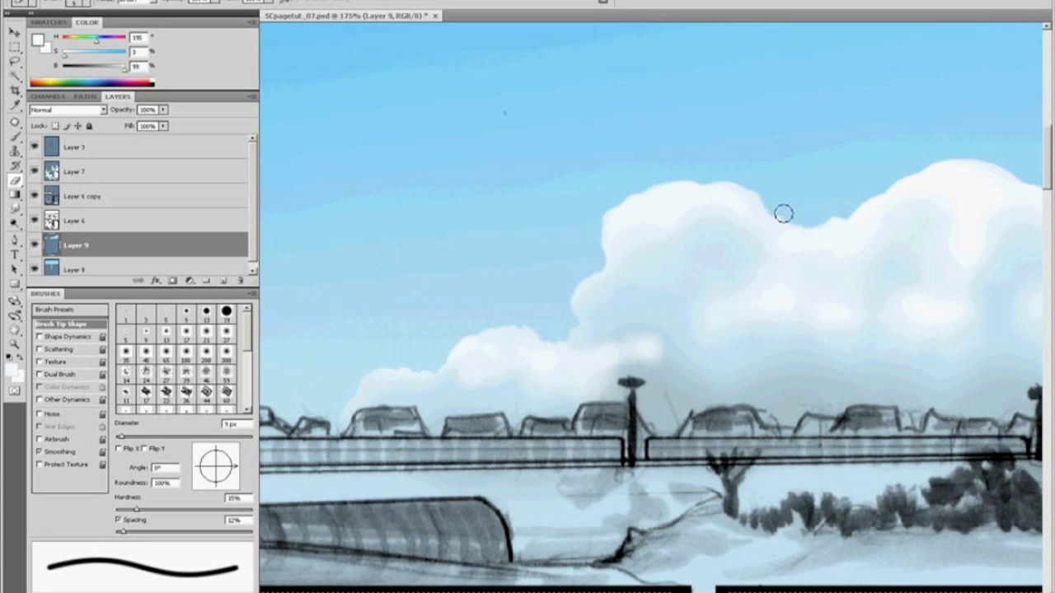
mouse_move(786, 216)
left_mouse_down()
mouse_move(849, 221)
mouse_move(930, 157)
mouse_move(858, 222)
left_mouse_up()
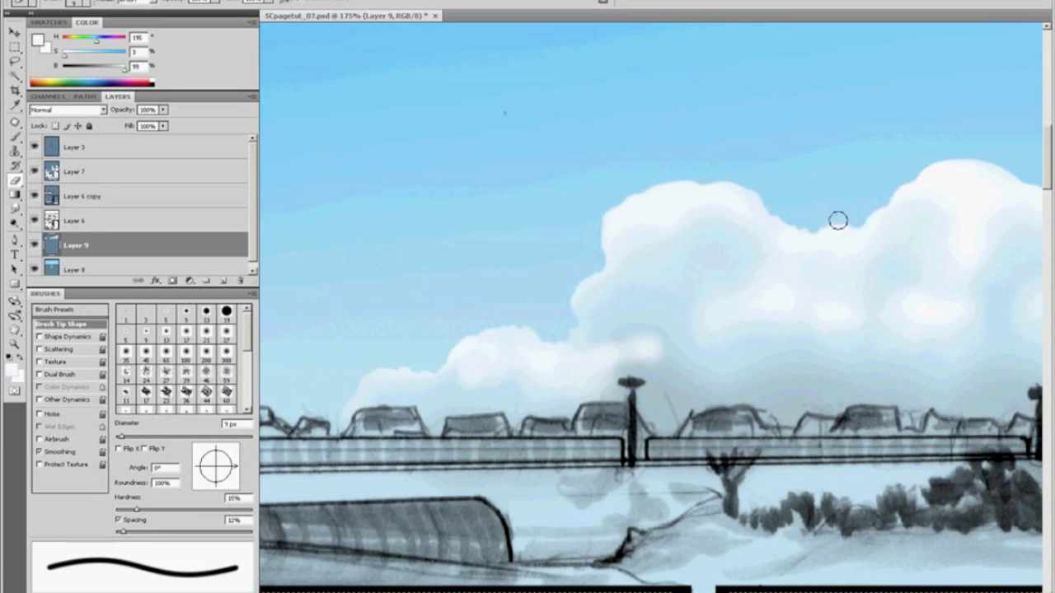
Step: Erase along the outline of the tall cloud behind the Tidal Park sign to give it smaller billows
key("space")
mouse_move(763, 244)
left_mouse_down()
mouse_move(551, 242)
mouse_move(497, 297)
left_mouse_up()
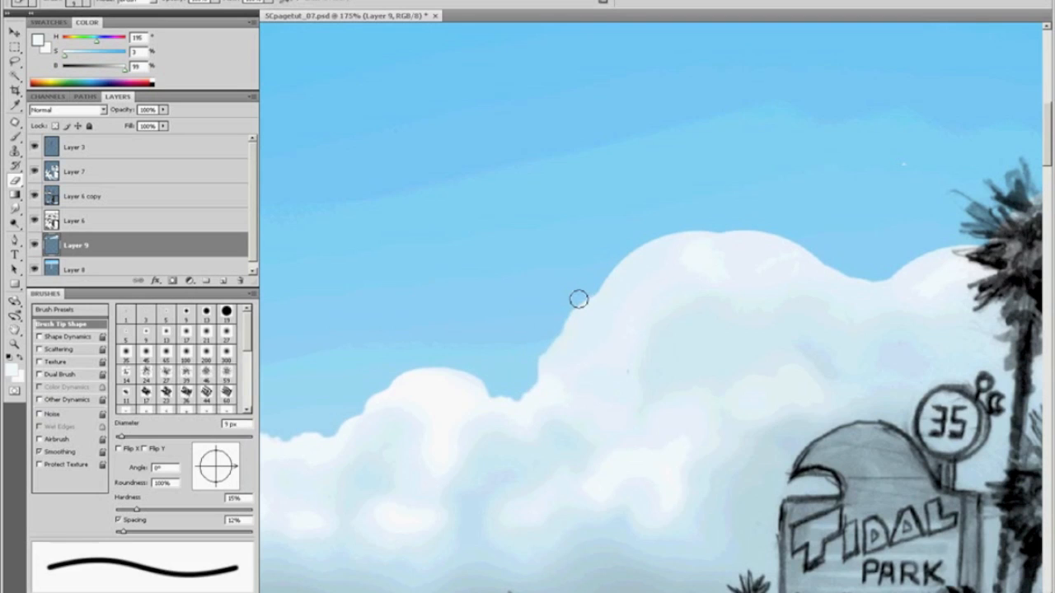
left_click_drag(542, 353, 537, 374)
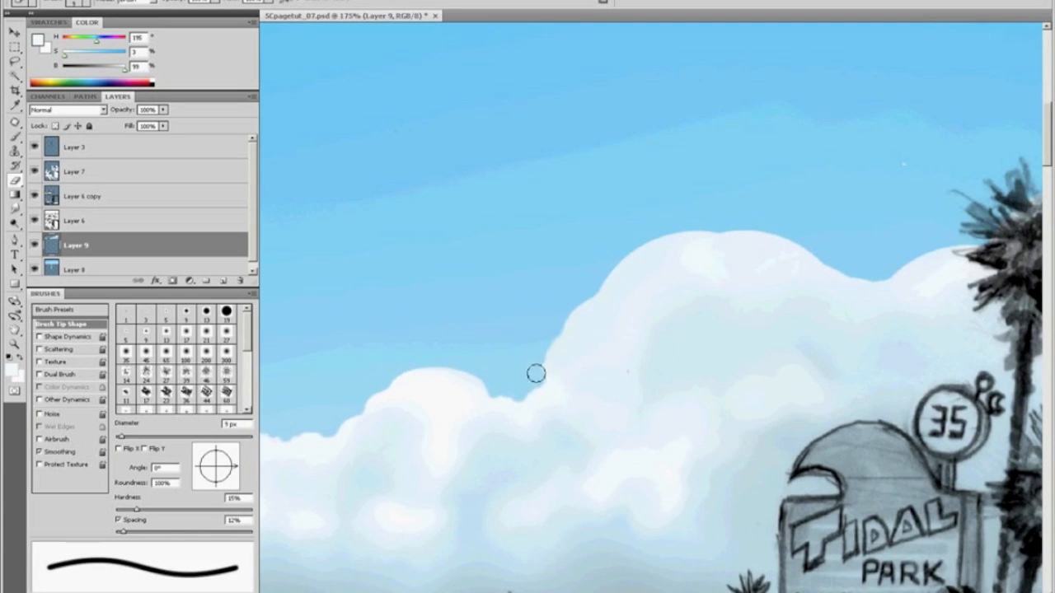
mouse_move(619, 261)
left_mouse_down()
mouse_move(641, 244)
mouse_move(604, 289)
mouse_move(667, 234)
mouse_move(635, 253)
mouse_move(731, 223)
mouse_move(813, 238)
mouse_move(801, 235)
mouse_move(824, 268)
mouse_move(824, 259)
mouse_move(848, 270)
mouse_move(831, 274)
mouse_move(856, 275)
mouse_move(824, 277)
mouse_move(809, 251)
mouse_move(824, 274)
left_mouse_up()
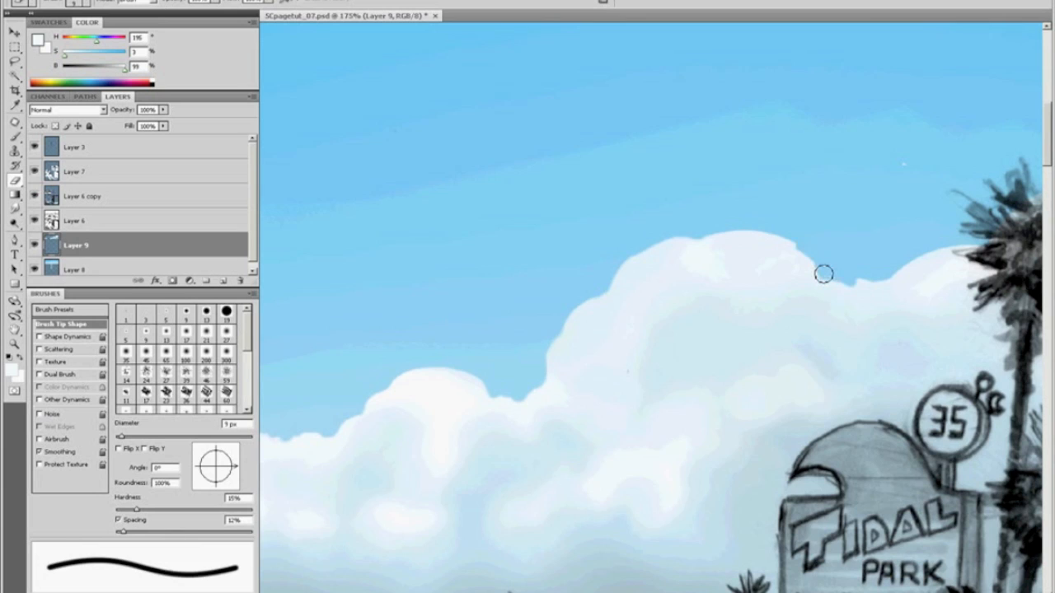
mouse_move(785, 231)
left_mouse_down()
mouse_move(820, 268)
mouse_move(845, 277)
mouse_move(890, 278)
mouse_move(971, 241)
left_mouse_up()
Step: Trim the left edge of the large cloud above the palm with the 9 px eraser
key("space")
left_click_drag(894, 208, 495, 253)
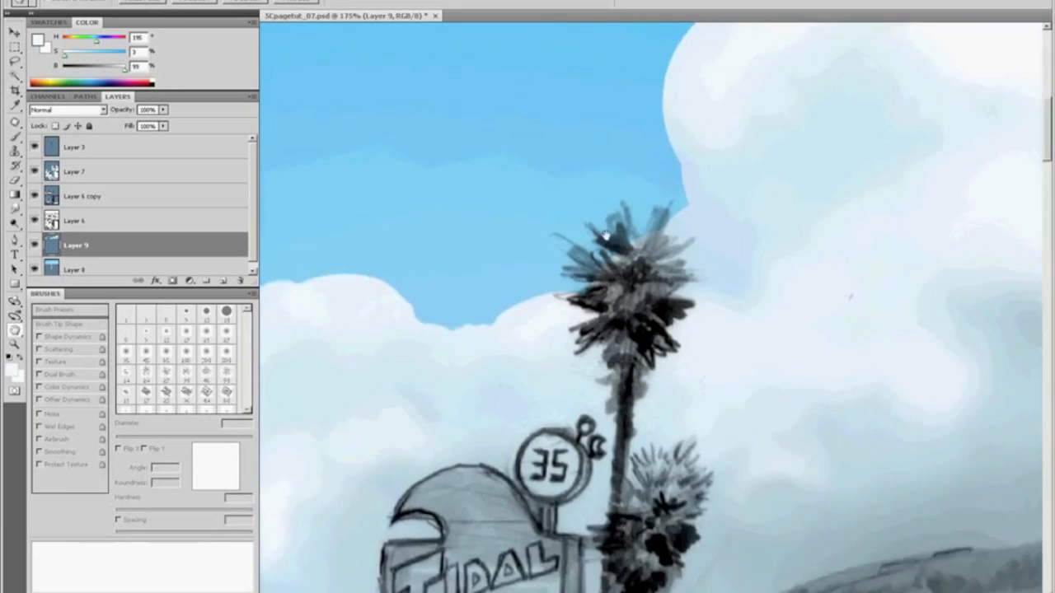
left_click_drag(663, 140, 546, 282)
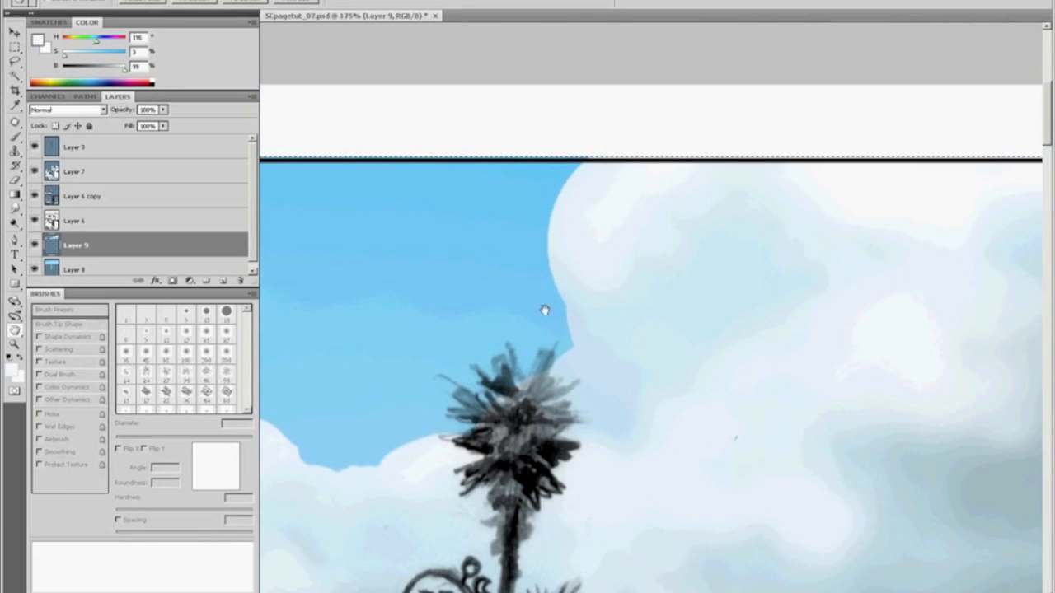
mouse_move(570, 343)
left_mouse_down()
mouse_move(571, 309)
mouse_move(555, 280)
mouse_move(562, 200)
mouse_move(551, 248)
mouse_move(554, 213)
mouse_move(603, 153)
mouse_move(560, 197)
left_mouse_up()
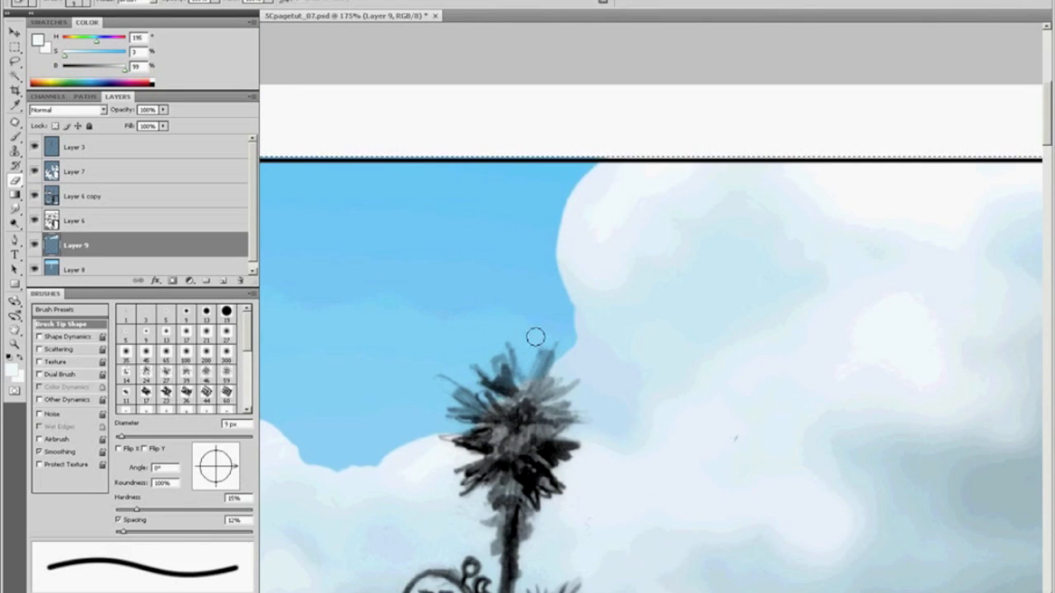
Step: Adjust the Smudge tool's strength and soften the middle cloud's edge above the bridge with a 50 px textured tip
key("space")
left_click_drag(465, 381, 855, 247)
left_click_drag(622, 370, 840, 305)
left_click_drag(738, 288, 818, 244)
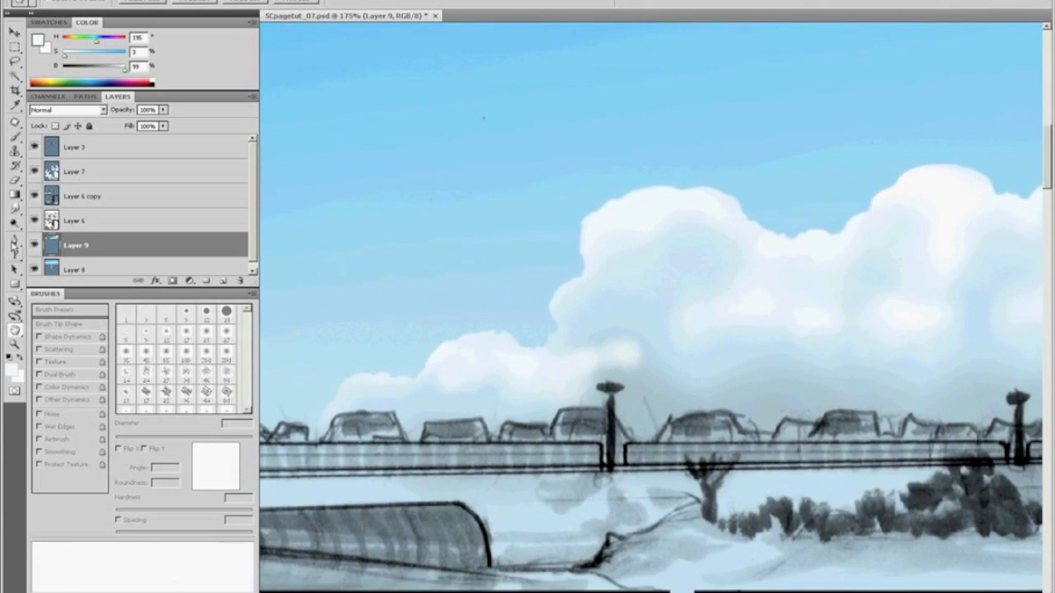
left_click(15, 210)
key("bracketleft")
key("bracketleft")
key("bracketleft")
key("bracketleft")
key("bracketleft")
key("bracketleft")
key("bracketright")
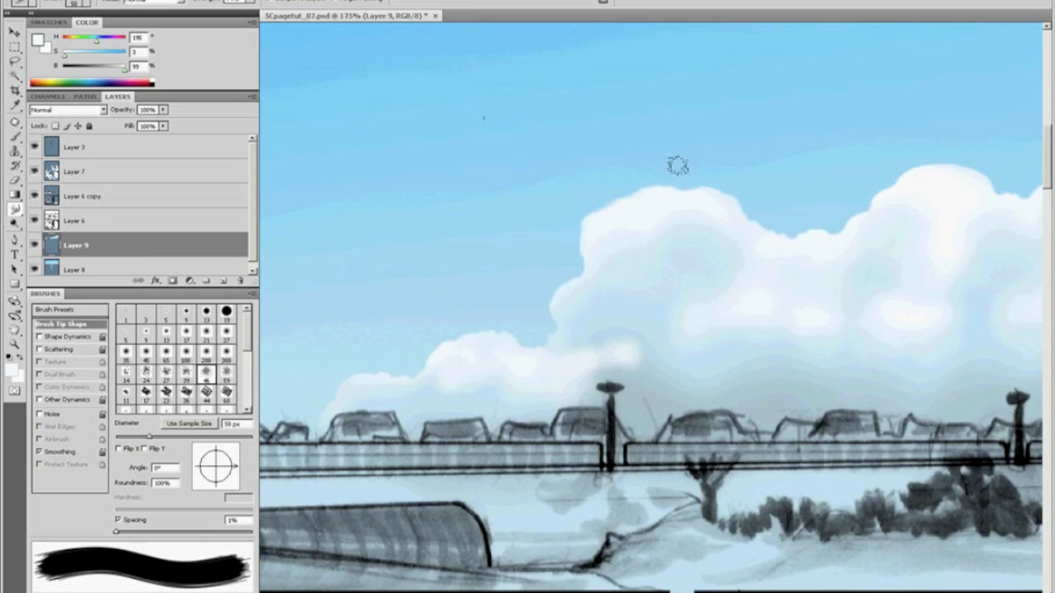
left_click(252, 2)
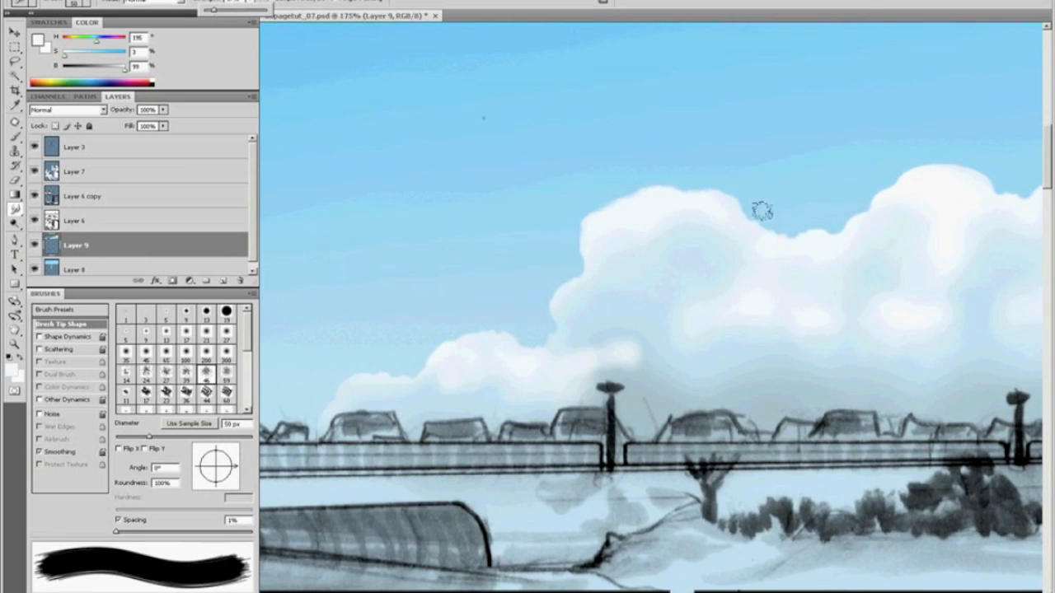
left_click(752, 208)
left_click_drag(764, 212, 835, 199)
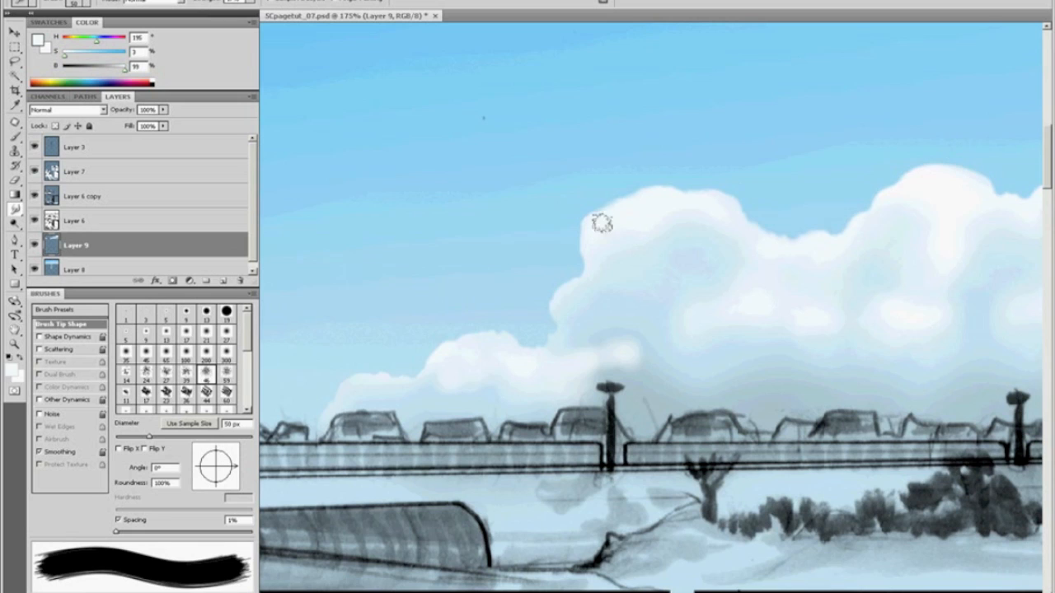
Step: Reduce the Smudge tip to 35 px and smooth the finer bumps along the middle cloud's outline
key("bracketleft")
key("bracketleft")
key("bracketleft")
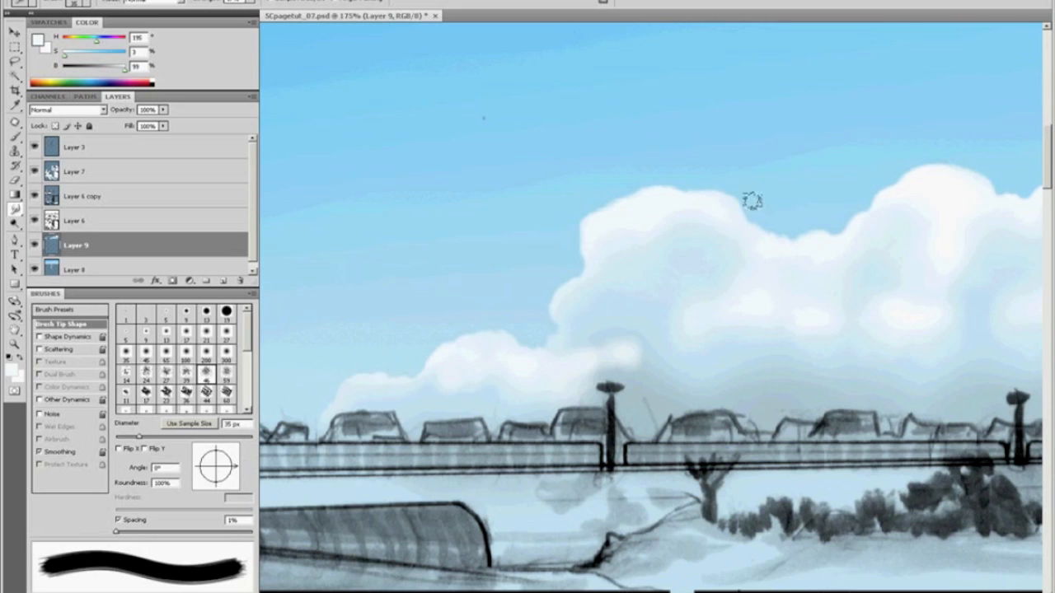
Step: Smudge the outline of the clouds left of the Tidal Park sign with 35 and 45 px textured tips
key("space")
mouse_move(829, 208)
left_mouse_down()
mouse_move(566, 277)
mouse_move(565, 288)
left_mouse_up()
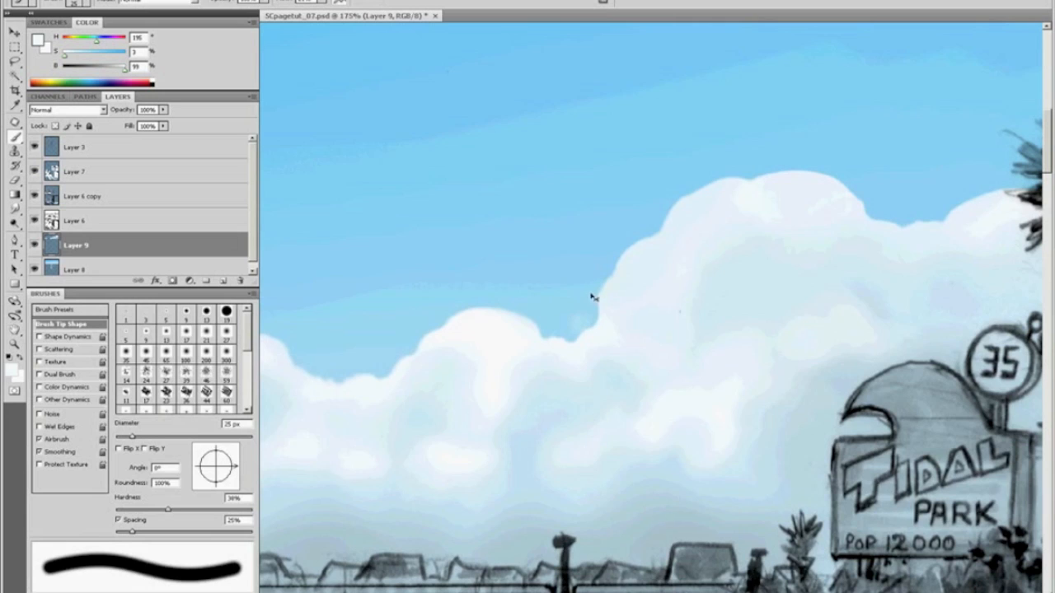
left_click(15, 209)
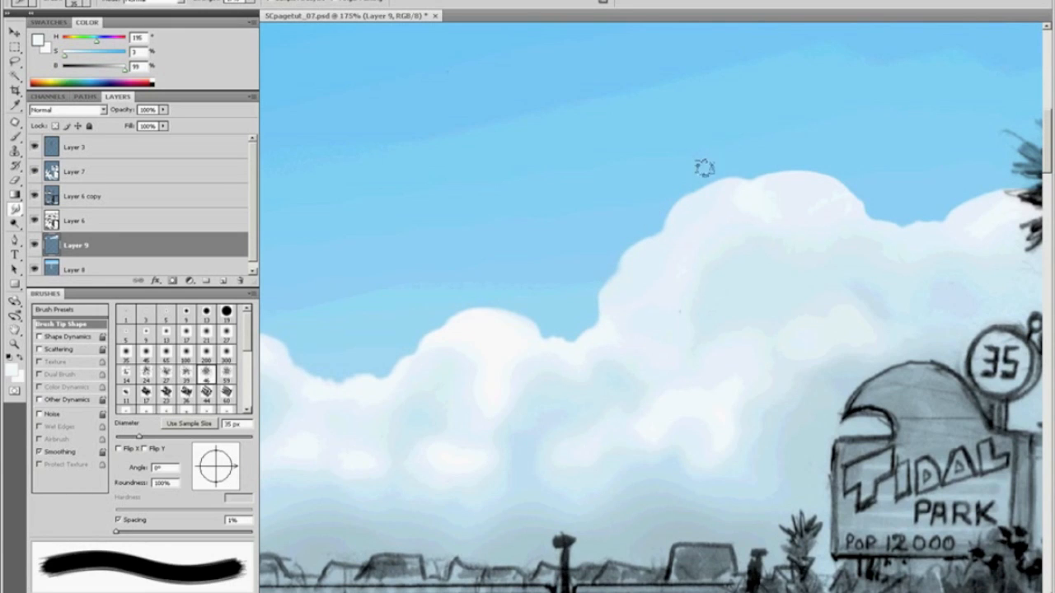
key("bracketright")
key("bracketright")
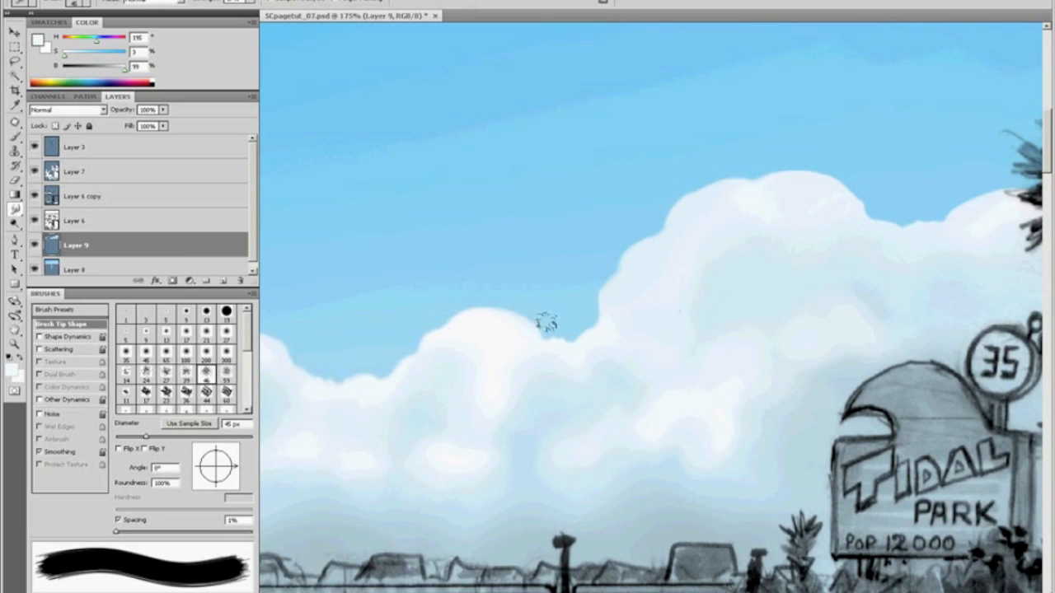
Step: Smudge the cloud edges left of the Tidal Park sign and above the palm tree with the 45 px textured tip
left_click_drag(838, 172, 864, 216)
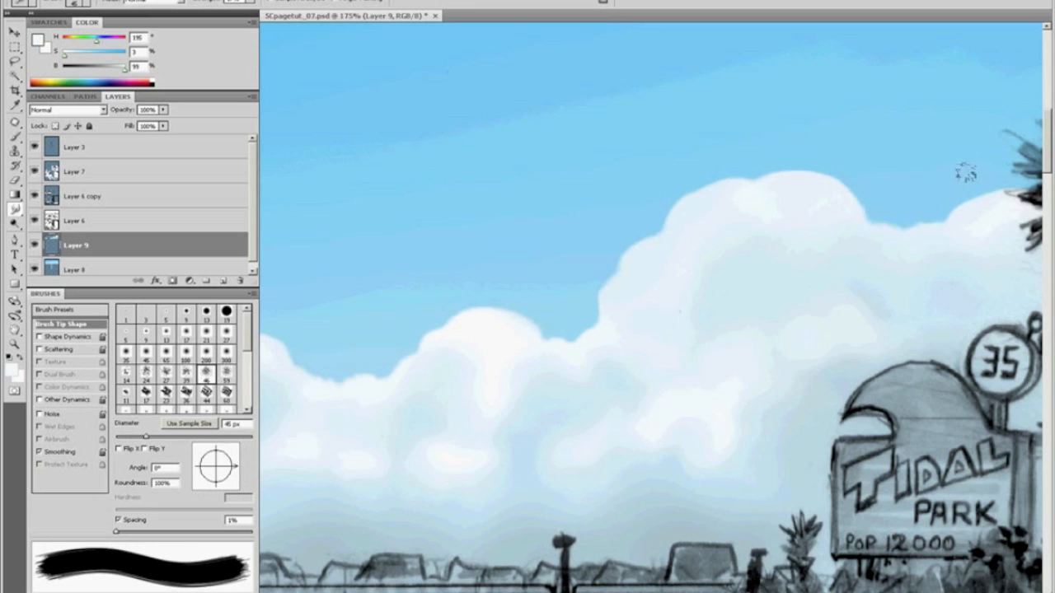
key("space")
mouse_move(881, 217)
left_mouse_down()
mouse_move(652, 245)
mouse_move(530, 316)
left_mouse_up()
key("b")
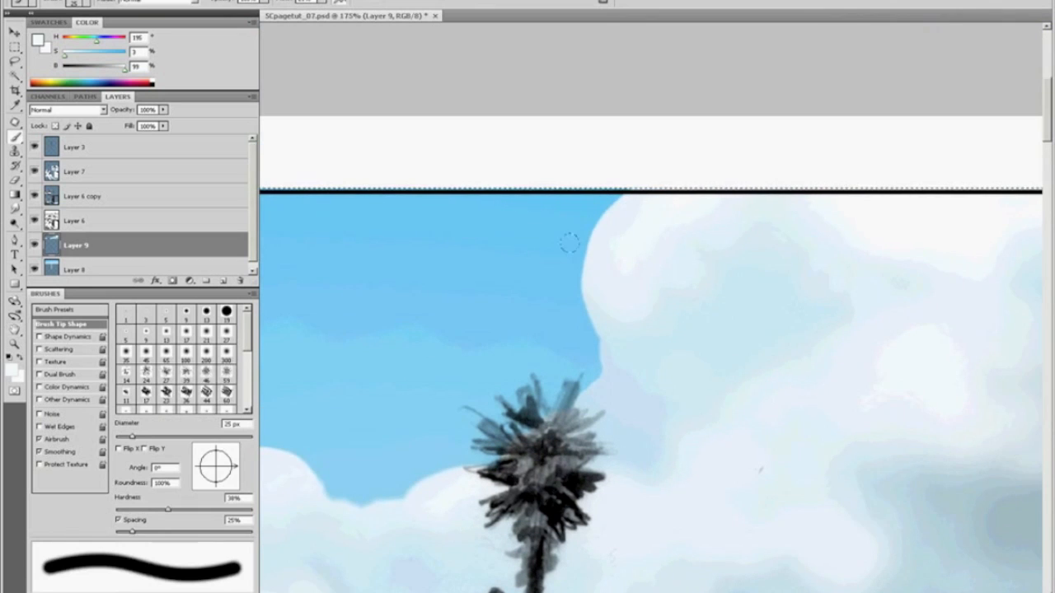
left_click(15, 209)
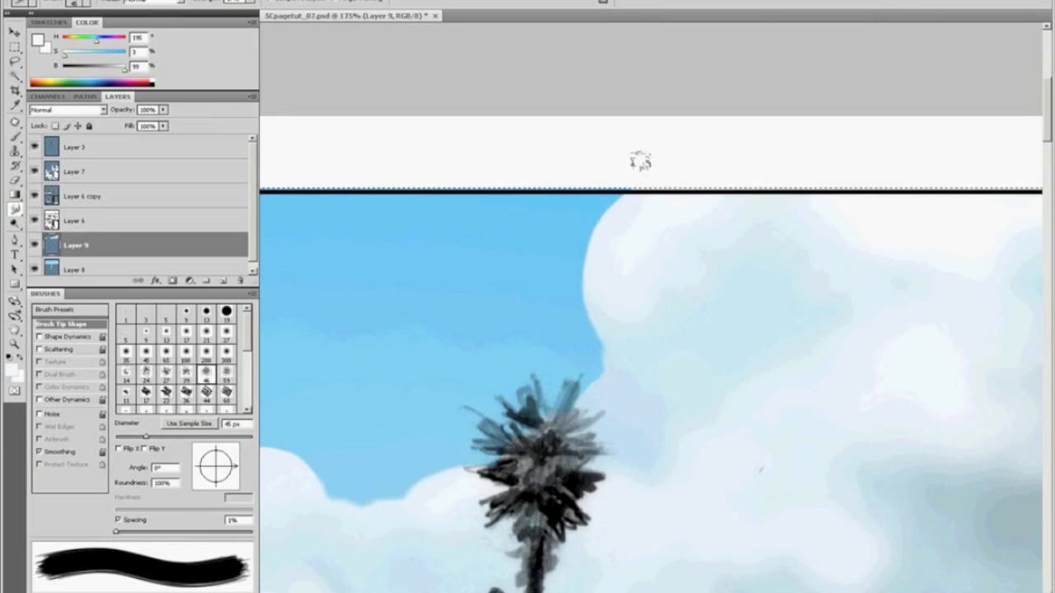
key("ctrl+0")
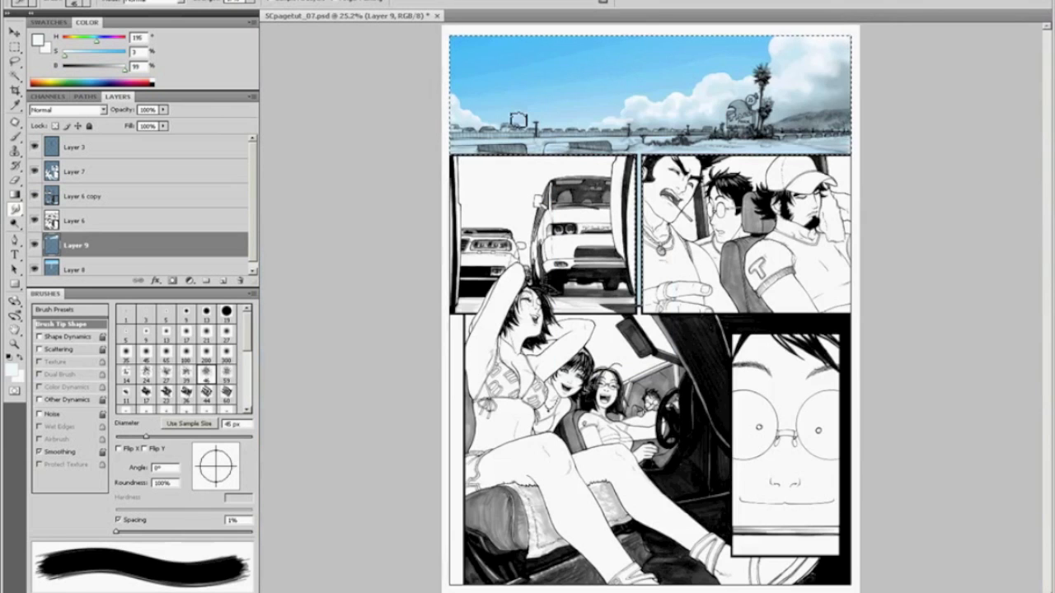
Step: Smudge the outline of the small clouds above the cars at the landscape panel's left end with the 45 px textured tip
key("z")
left_click_drag(429, 100, 429, 100)
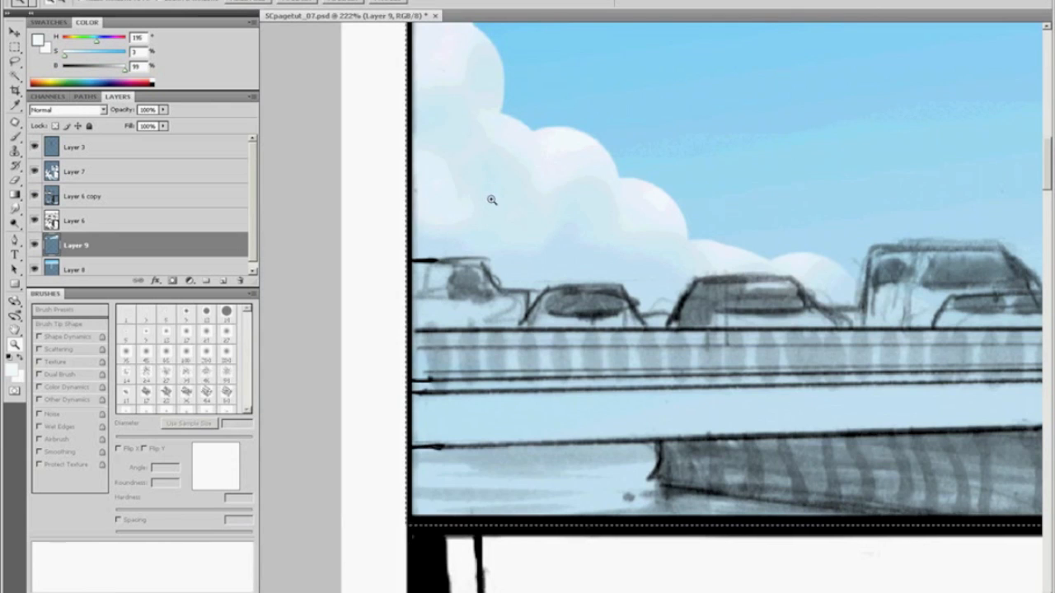
key("b")
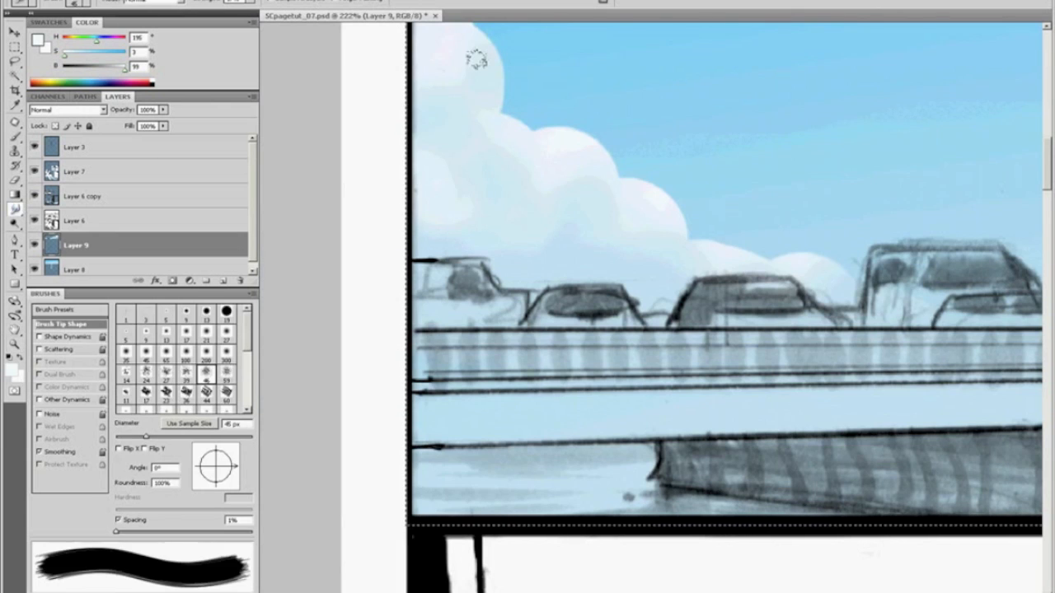
left_click_drag(477, 85, 526, 108)
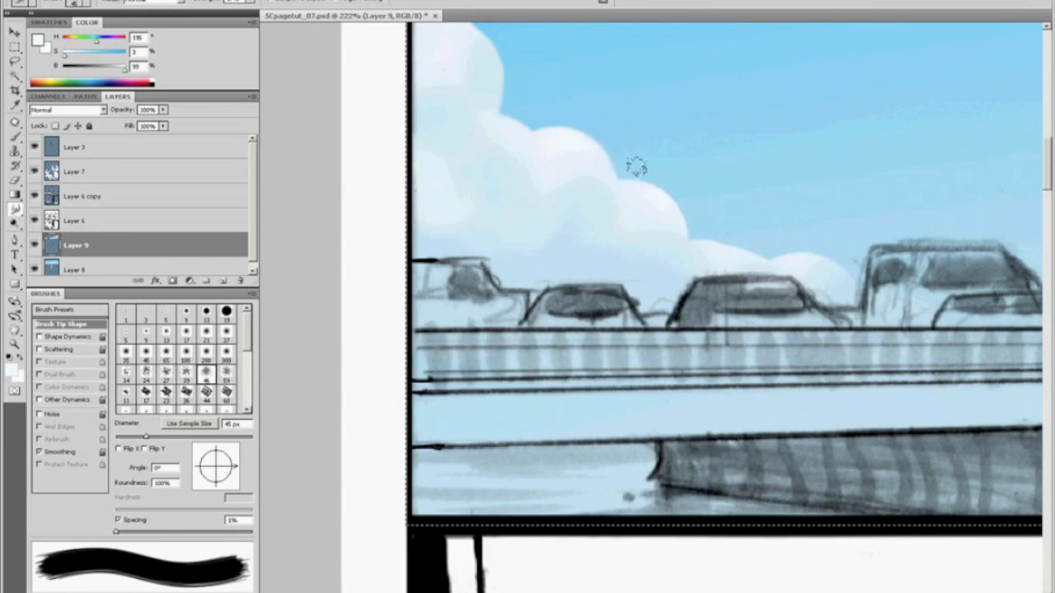
mouse_move(664, 176)
left_mouse_down()
mouse_move(669, 212)
mouse_move(685, 219)
left_mouse_up()
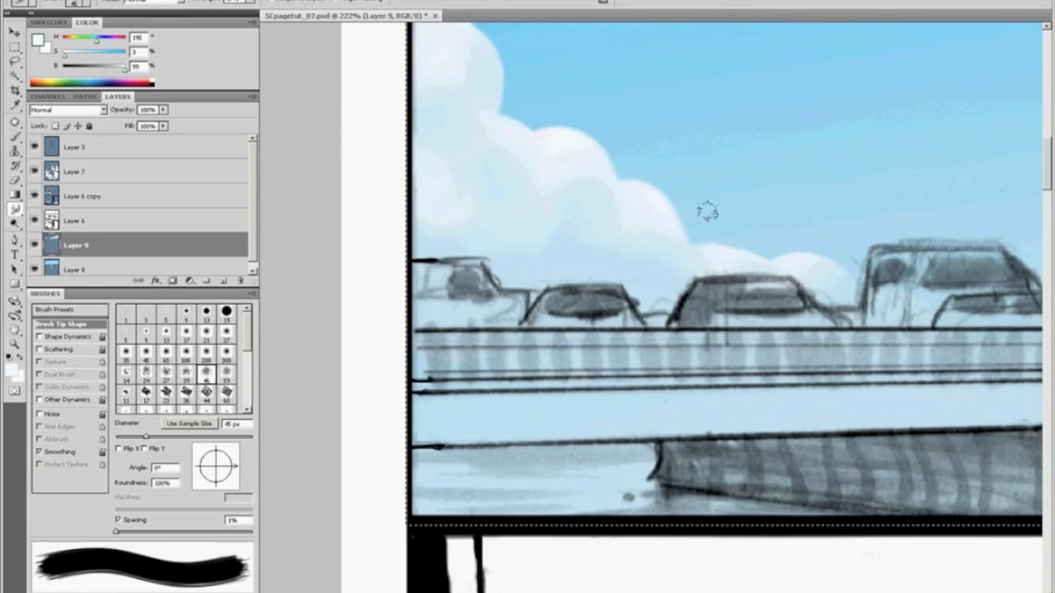
left_click_drag(805, 232, 833, 244)
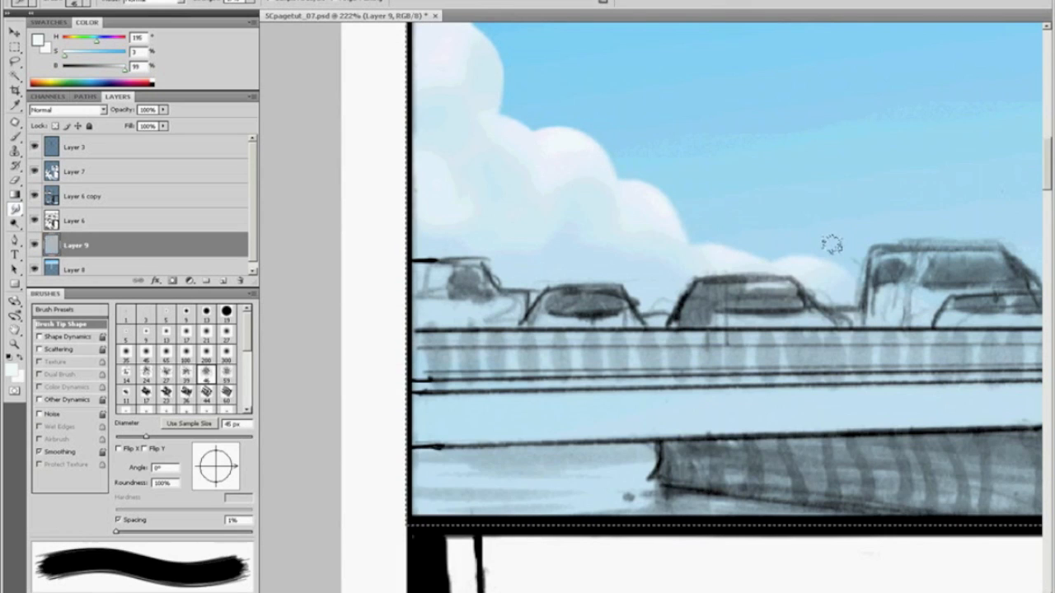
key("ctrl+0")
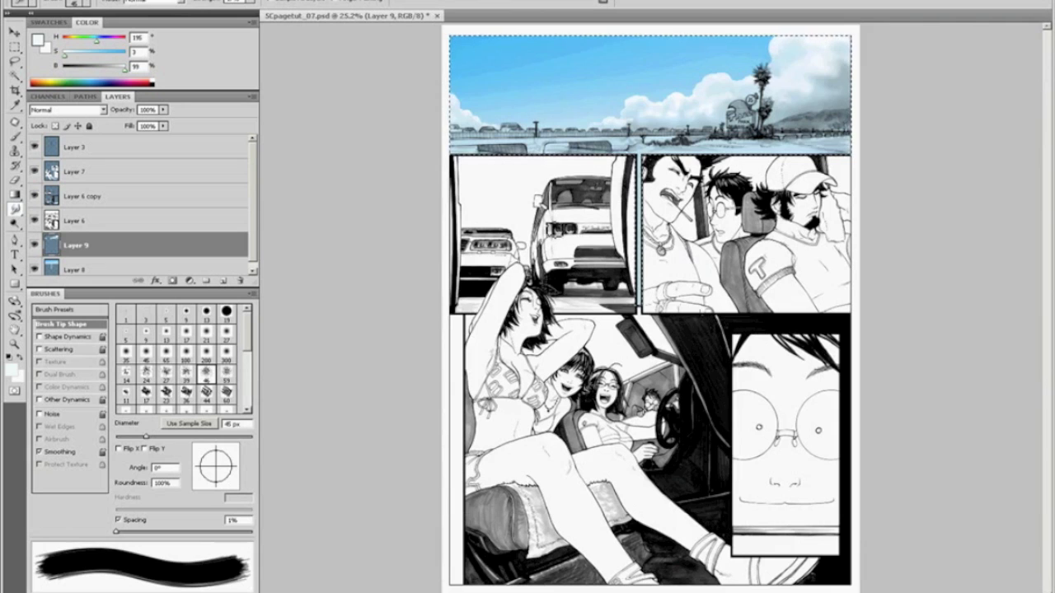
Step: Sample the pale blue from the sky just above the horizon and enlarge the layer list to show Layer 8 fully
key("z")
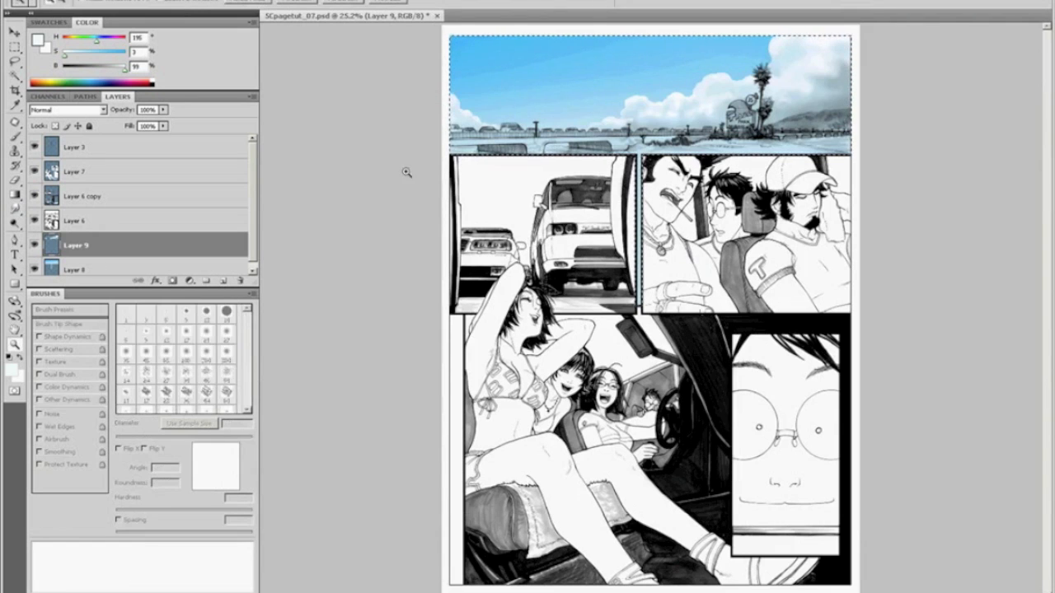
left_click_drag(864, 9, 880, 7)
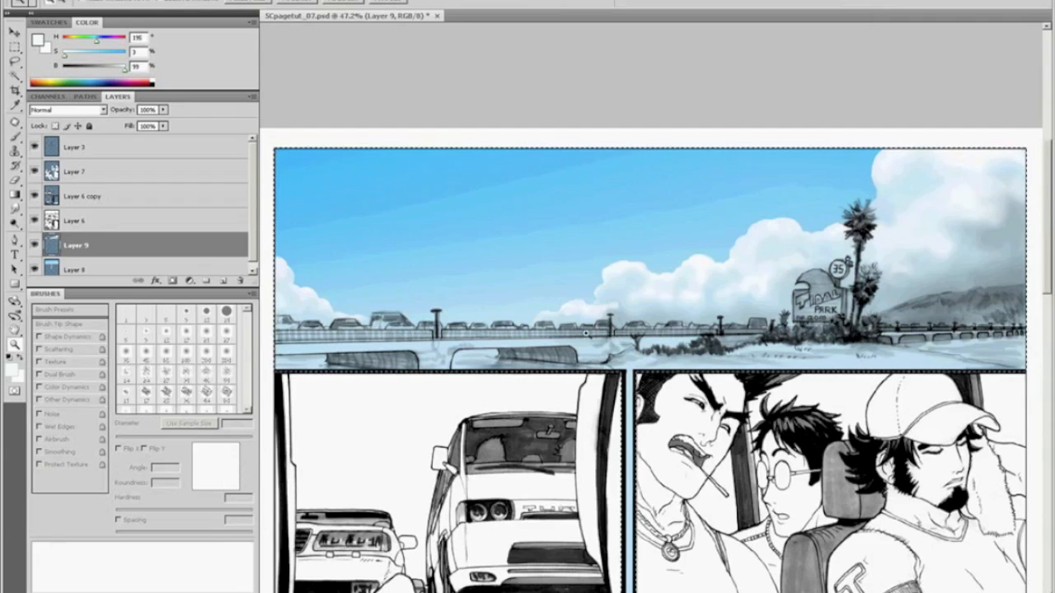
key("b")
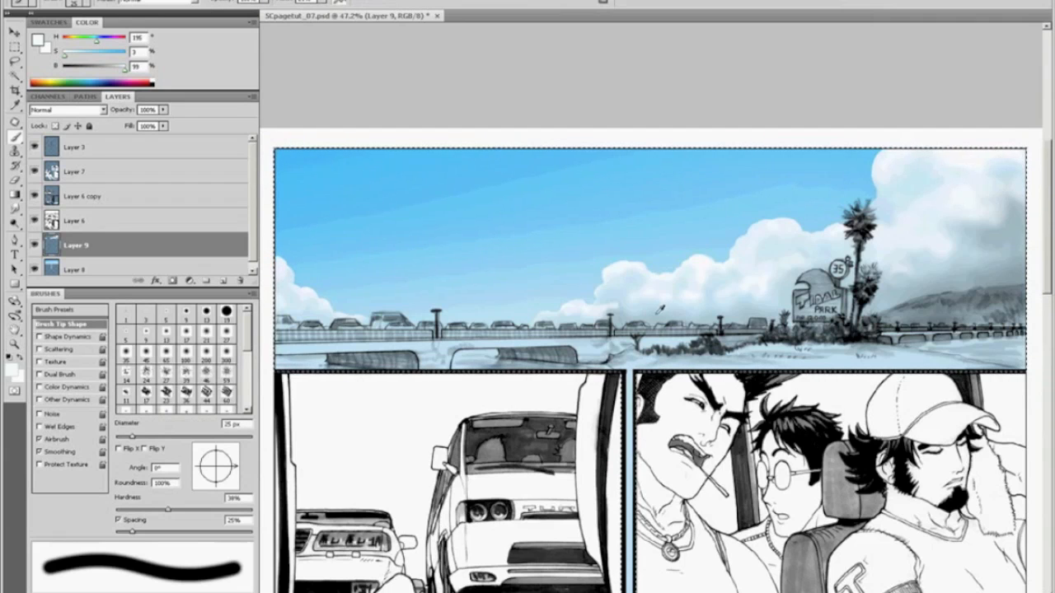
left_click(586, 286, "alt")
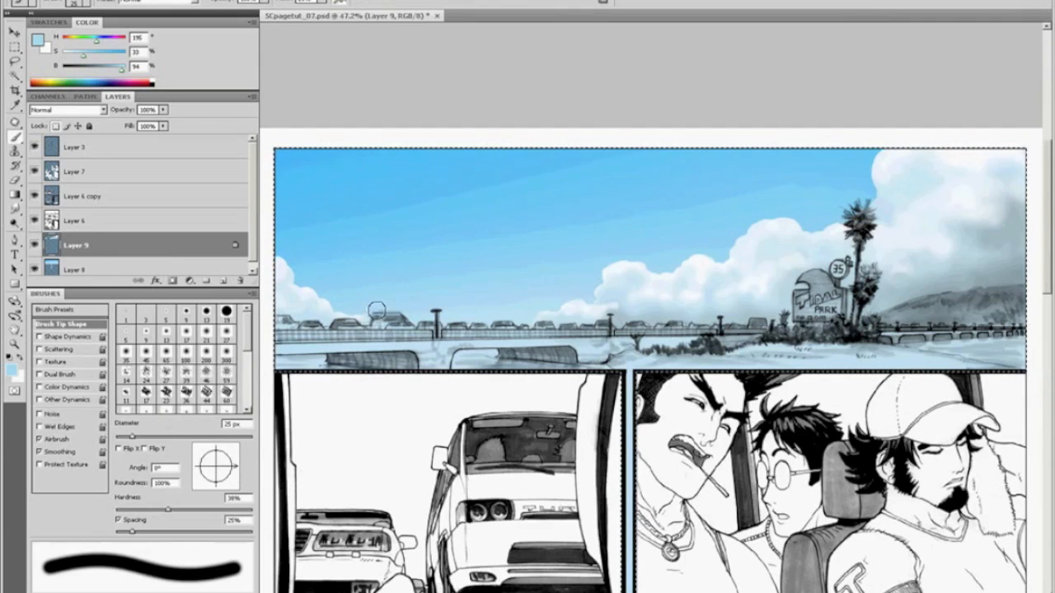
key("g")
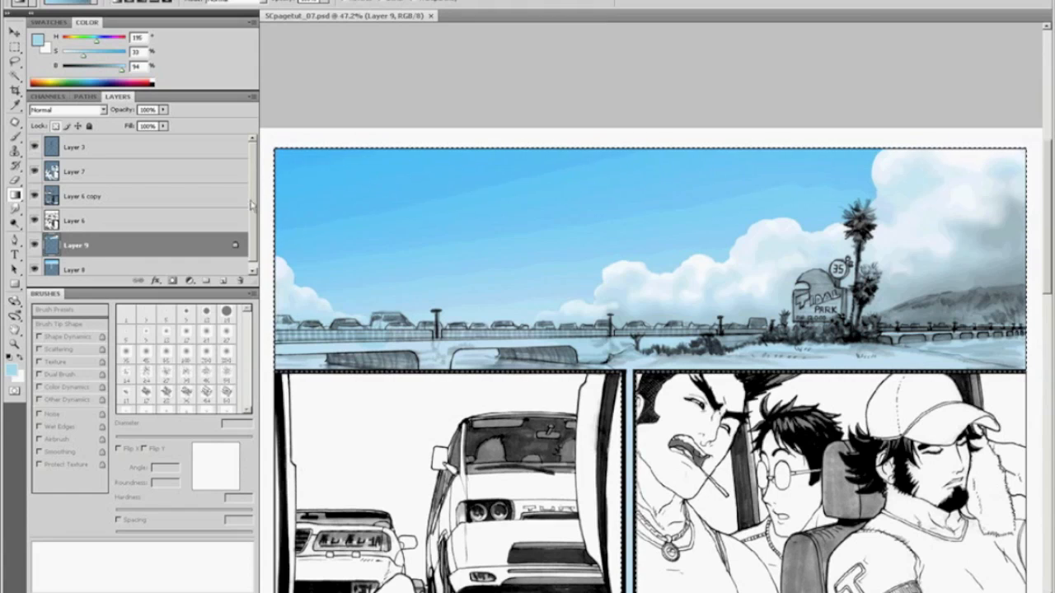
left_click_drag(252, 204, 257, 221)
left_click_drag(205, 290, 205, 334)
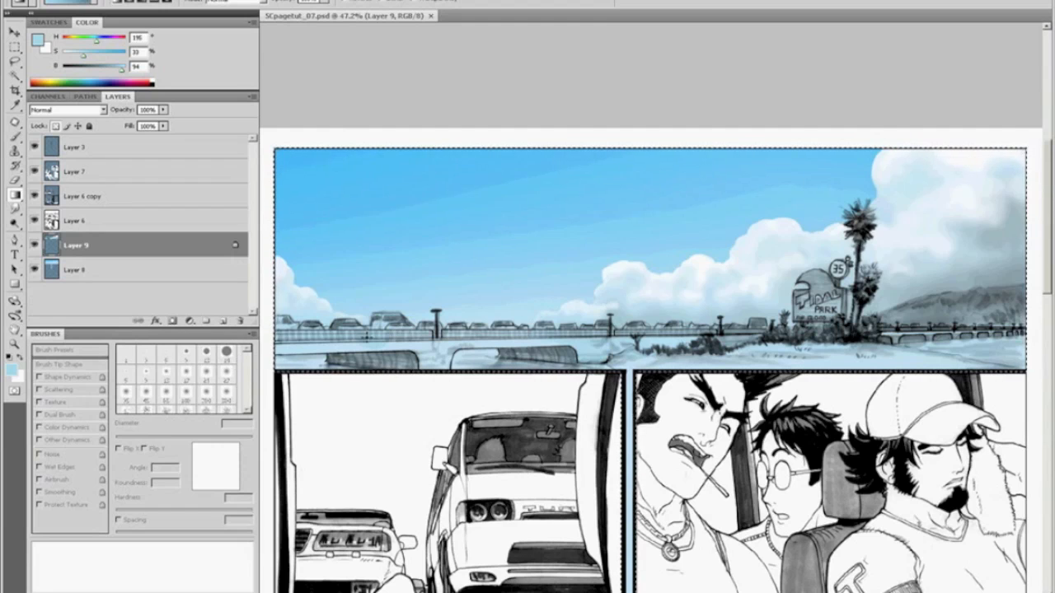
Step: Mix a teal foreground color with hue 184, saturation 62 and brightness 83 for the Brush
left_click_drag(96, 42, 126, 69)
left_click(90, 55)
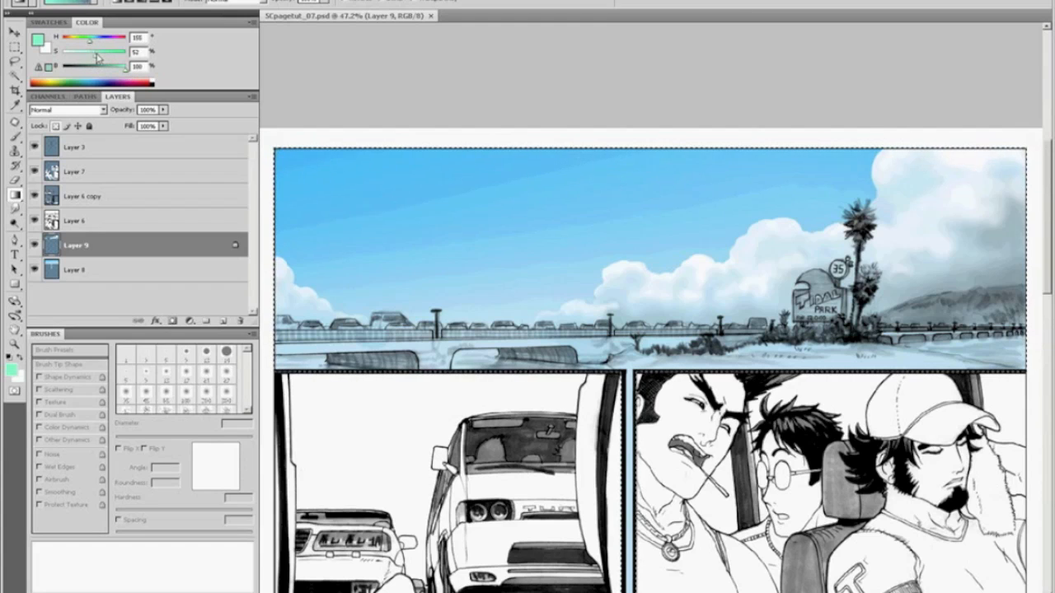
left_click_drag(121, 72, 91, 60)
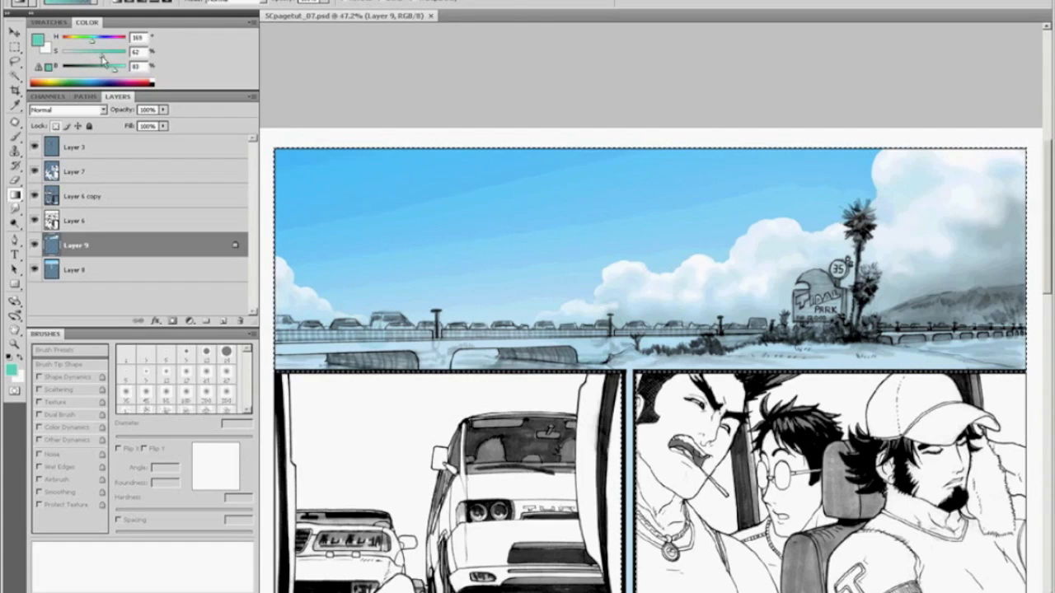
left_click_drag(93, 45, 96, 47)
key("b")
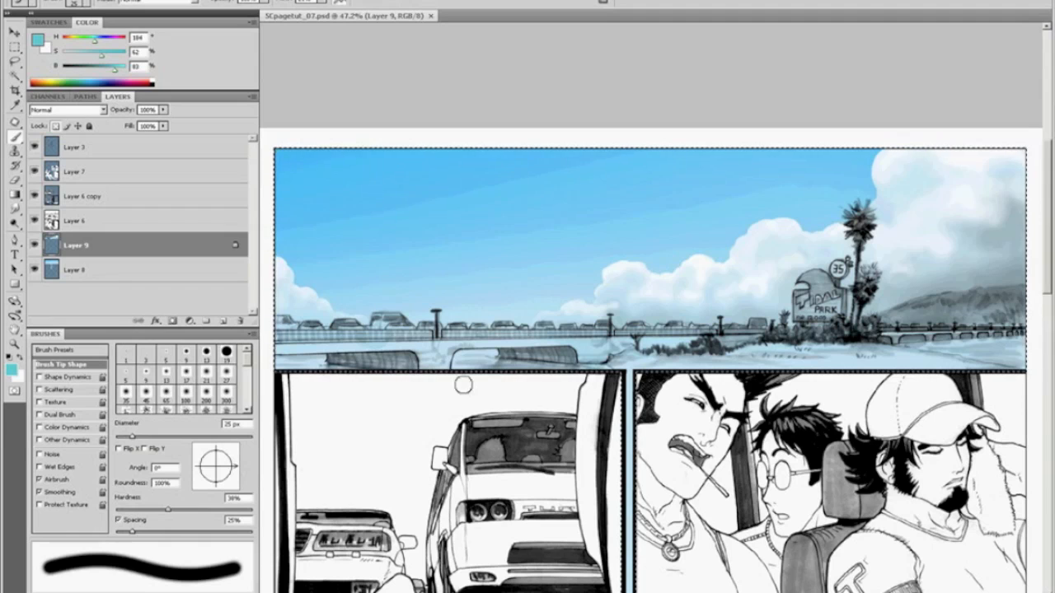
Step: Unlock Layer 9's transparent pixels and paint teal water beneath the bridge across the landscape panel with a 90 px brush
key("slash")
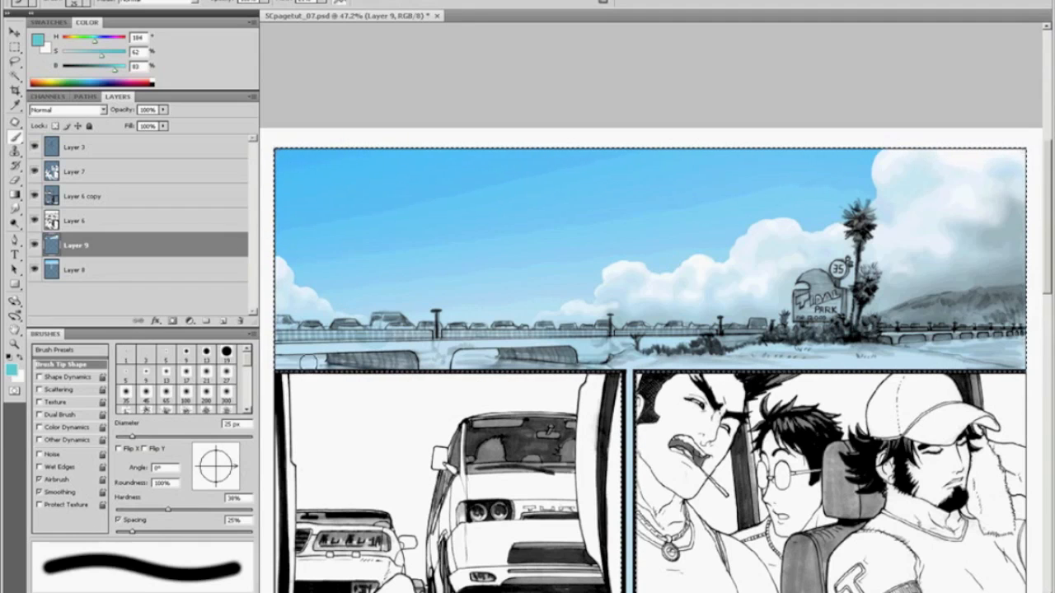
key("bracketright")
key("bracketright")
key("bracketright")
key("bracketright")
key("bracketright")
key("bracketright")
key("bracketright")
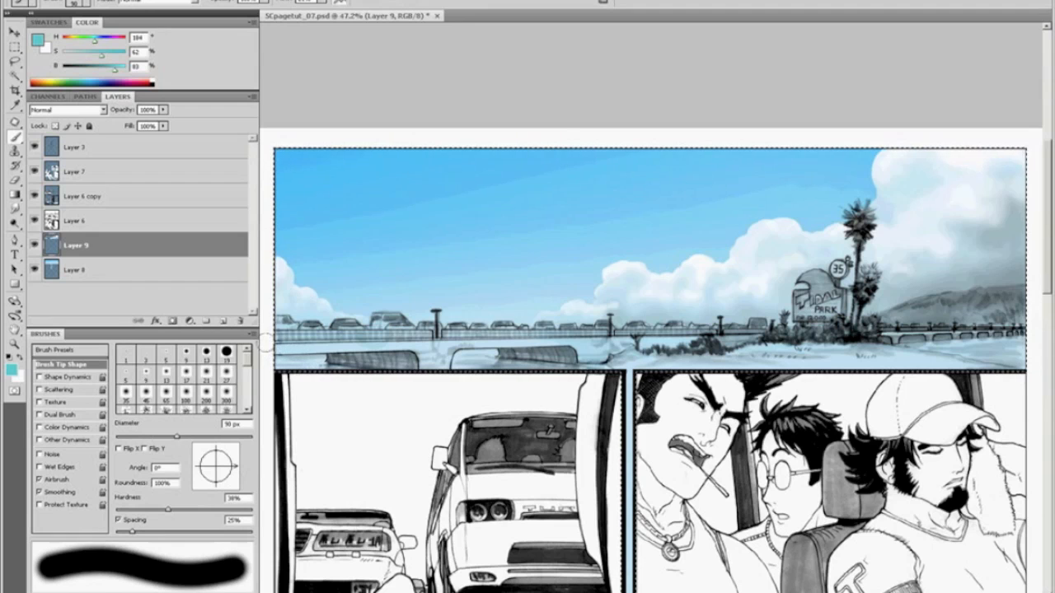
mouse_move(272, 353)
left_mouse_down()
mouse_move(980, 359)
mouse_move(925, 363)
left_mouse_up()
scroll(791, 359, "right", 1)
scroll(659, 363, "left", 7)
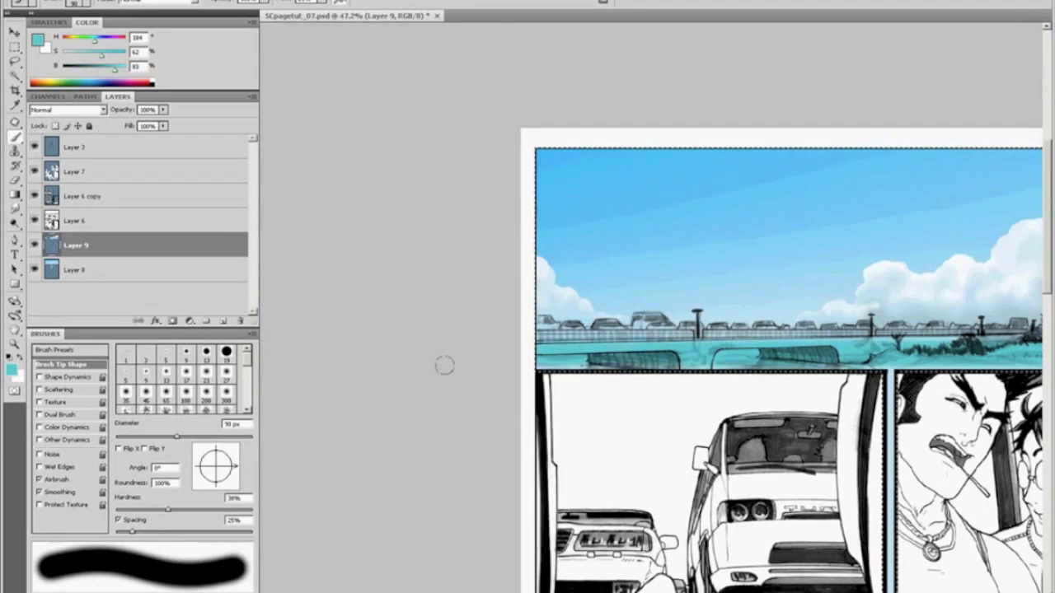
scroll(446, 365, "right", 1)
key("ctrl+0")
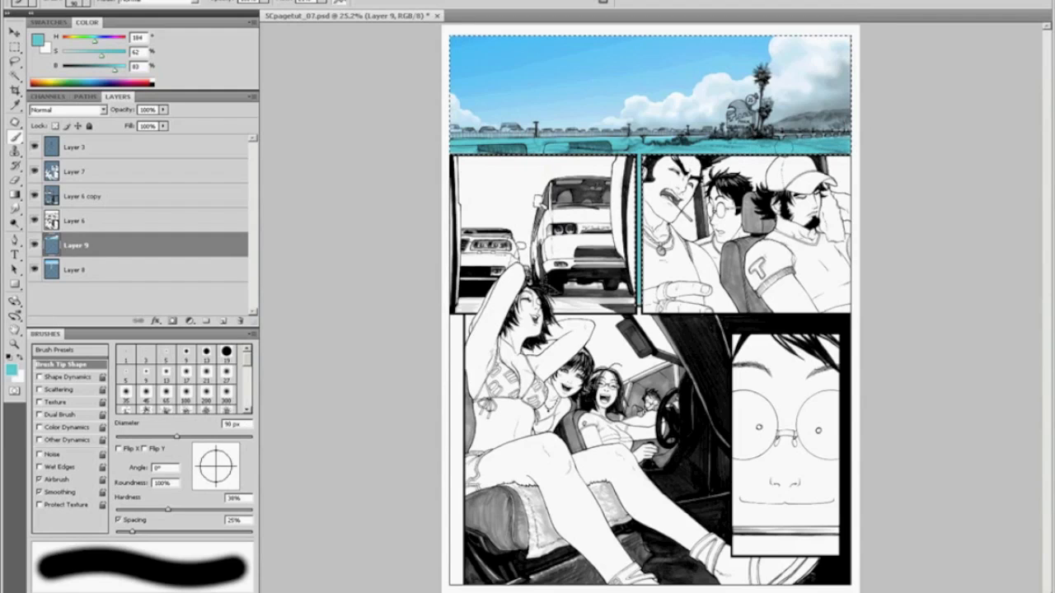
Step: Raise the brush's flow and go over the teal water beneath the bridge from the landscape panel's left edge
key("z")
left_click_drag(434, 109, 870, 213)
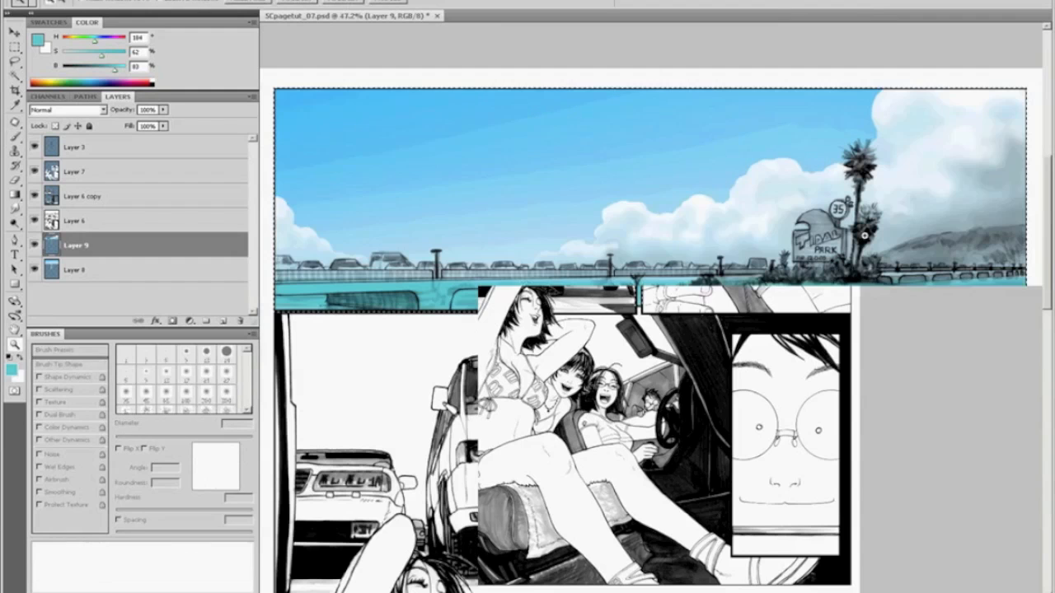
key("b")
left_click(322, 1)
left_click_drag(339, 14, 363, 16)
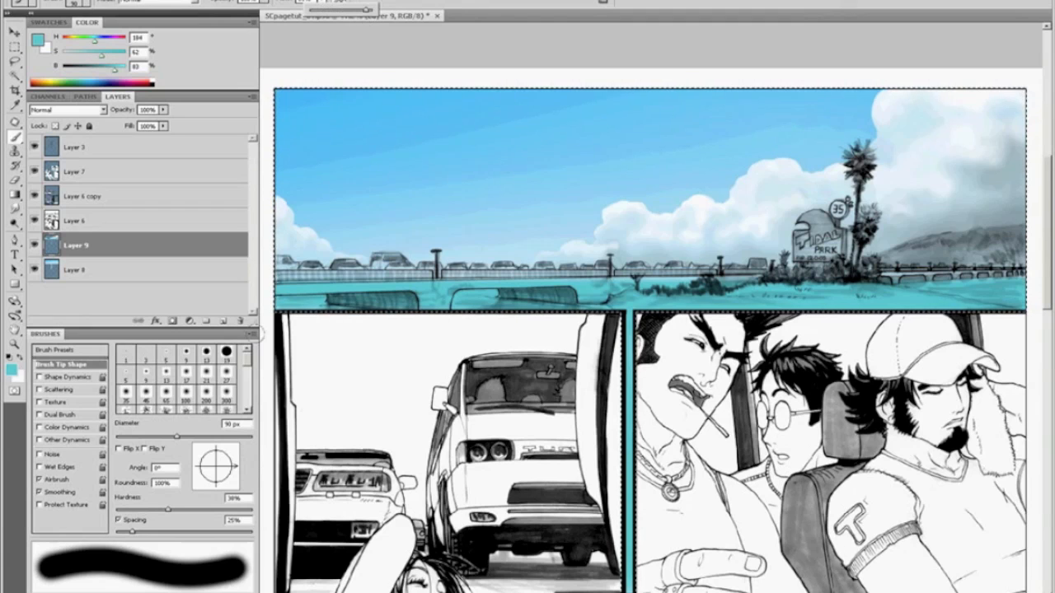
left_click(263, 295)
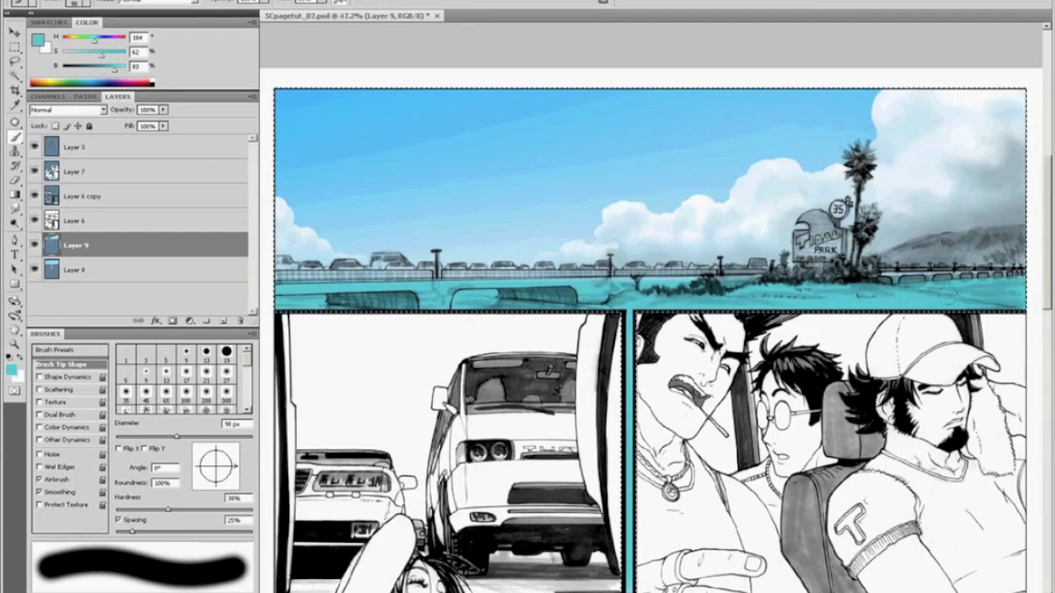
Step: Mix a pale sand color with hue 47, saturation 22 and brightness 100, and start painting the beach below the bushes
left_click(53, 82)
left_click(54, 79)
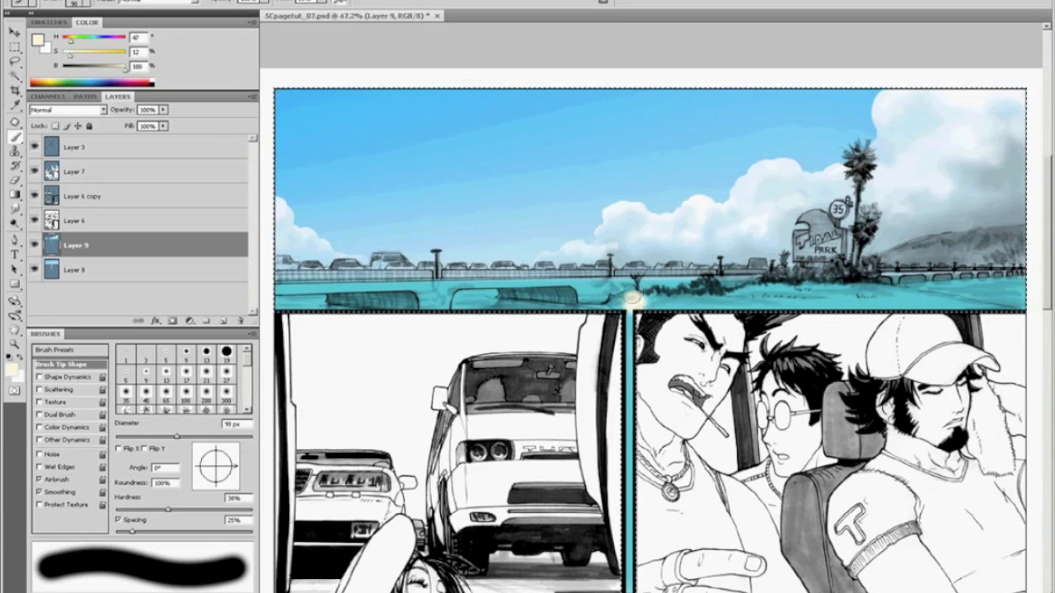
left_click_drag(75, 59, 77, 58)
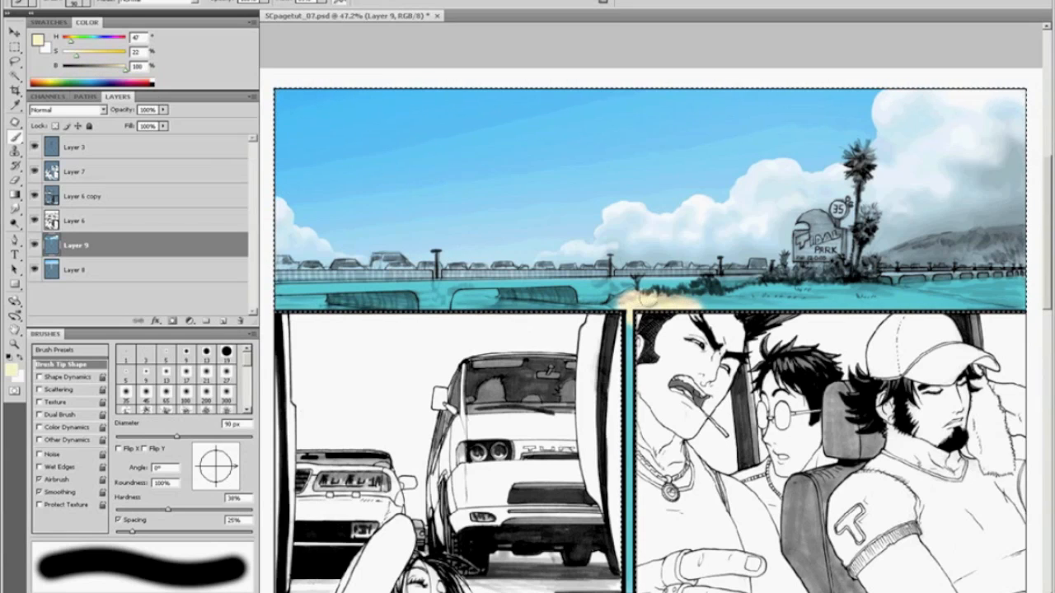
Step: Paint the sandy beach below the bushes and Tidal Park sign to the panel's right end, varying the brush from 35 to 175 px
key("bracketleft")
key("bracketleft")
key("bracketleft")
key("bracketleft")
key("bracketleft")
key("bracketleft")
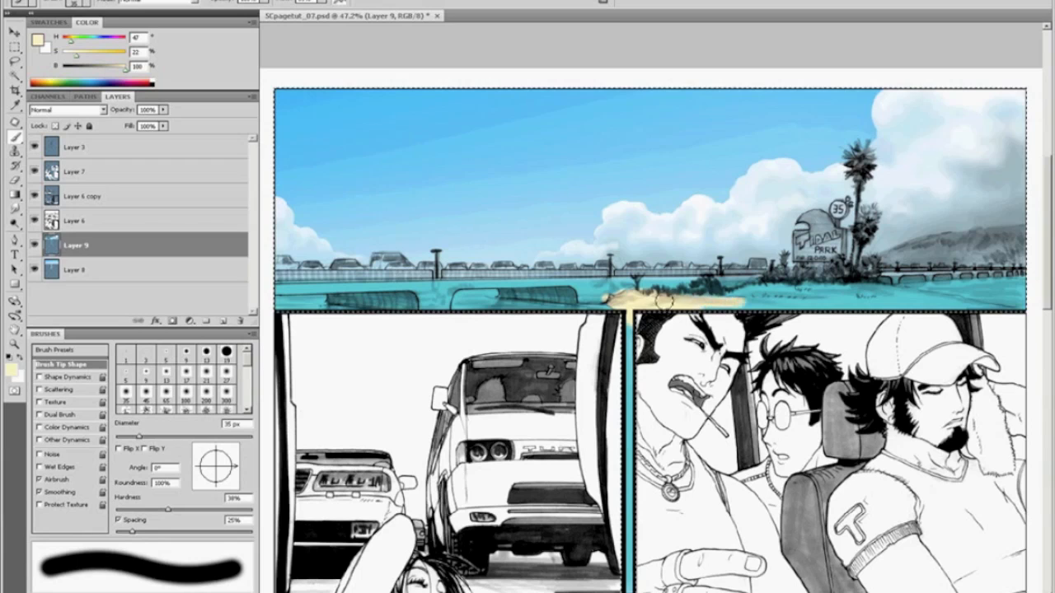
key("bracketright")
key("bracketright")
key("bracketright")
key("bracketright")
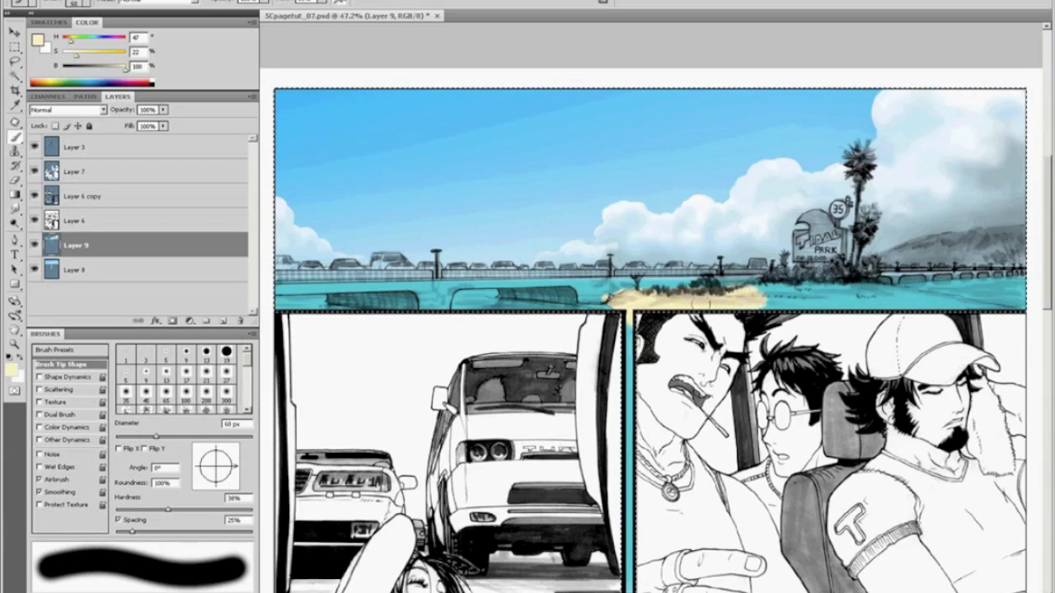
mouse_move(893, 304)
left_mouse_down()
mouse_move(930, 305)
mouse_move(870, 294)
mouse_move(943, 307)
left_mouse_up()
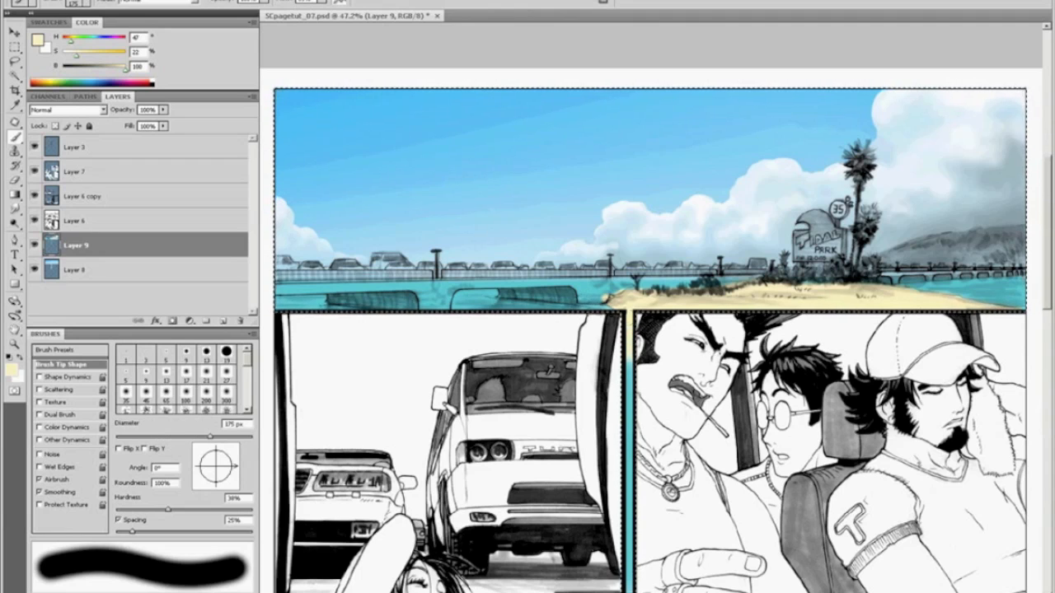
Step: Blend the sand color into the teal along the vertical gutter below the beach, using teal and pale green sampled from it
left_click(630, 363, "alt")
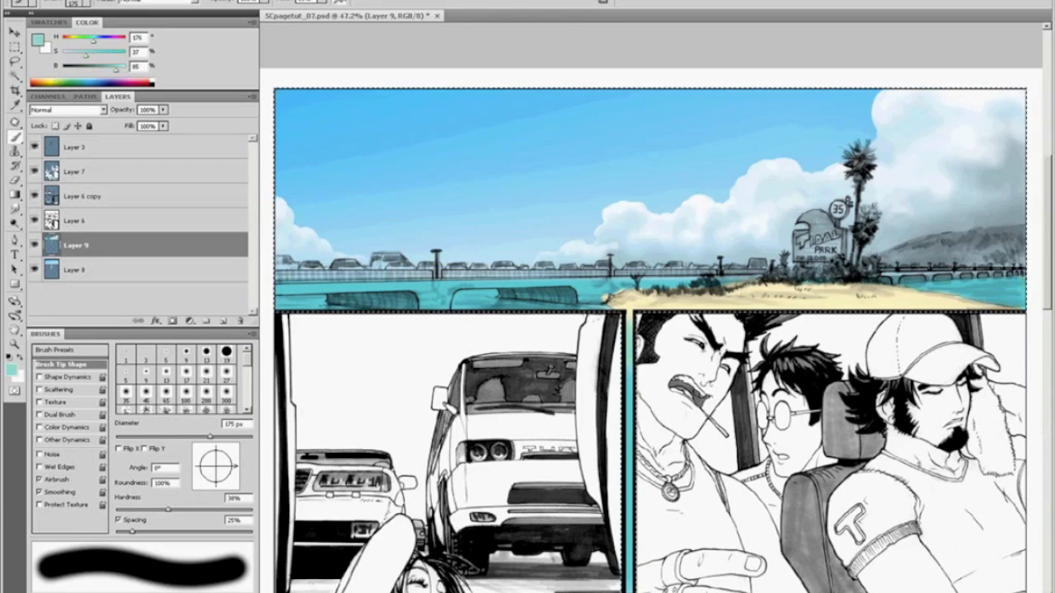
left_click(630, 328, "alt")
key("ctrl+z")
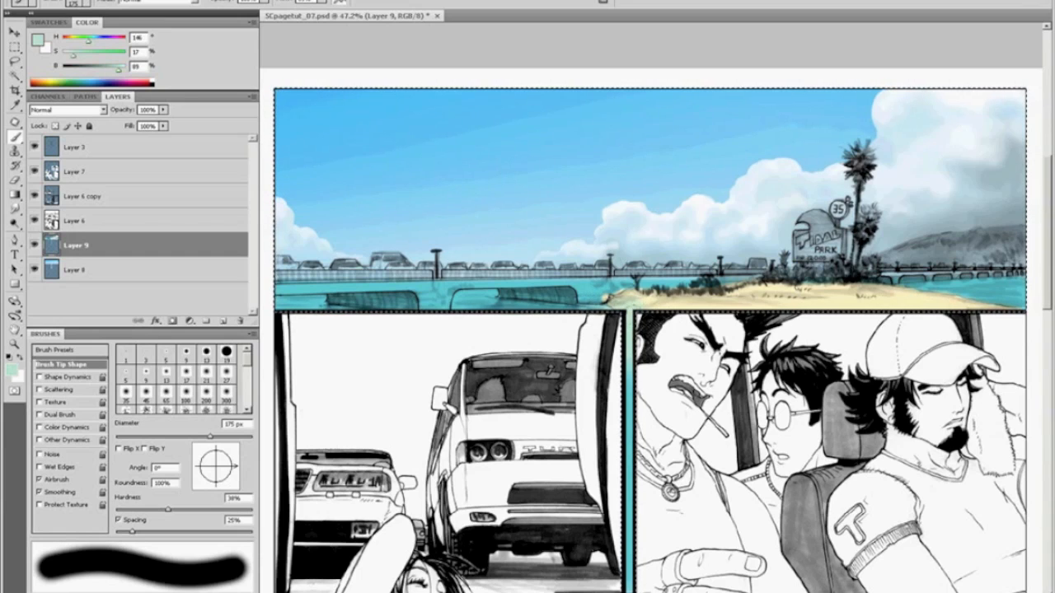
Step: Paint the left tip of the beach along the panel's lower edge with sampled sand color and a 35 px brush
left_click(830, 309, "alt")
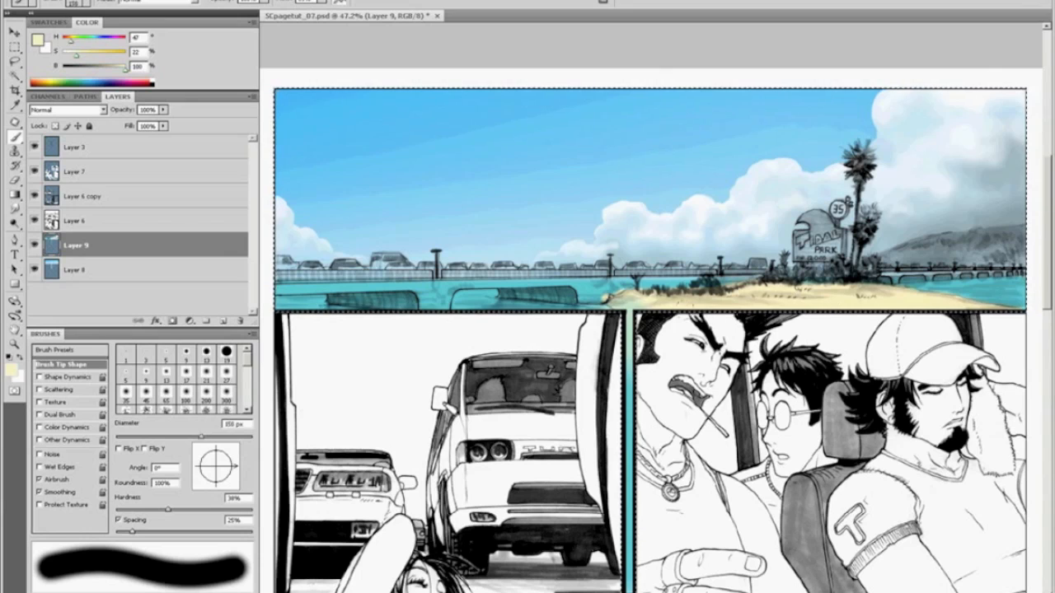
key("bracketleft")
key("bracketleft")
key("bracketleft")
key("bracketleft")
key("bracketleft")
key("bracketleft")
key("bracketleft")
key("bracketleft")
key("bracketleft")
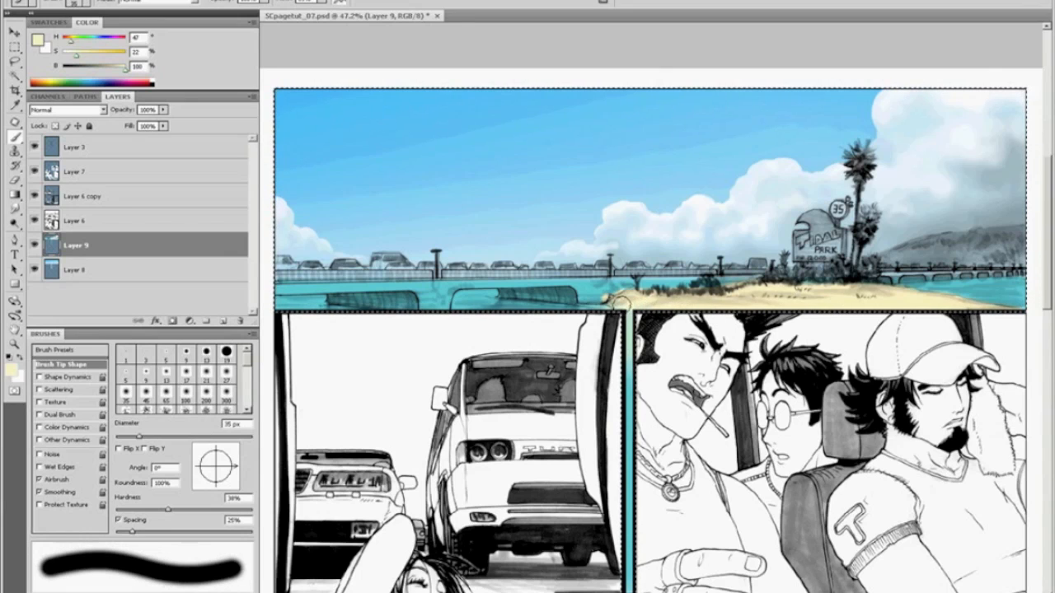
mouse_move(640, 306)
left_mouse_down()
mouse_move(680, 306)
mouse_move(732, 309)
left_mouse_up()
Step: Paint a small sand patch in the water left of the beach and trim it with sampled teal, enlarging the brush to 125 px
left_click(563, 318, "alt")
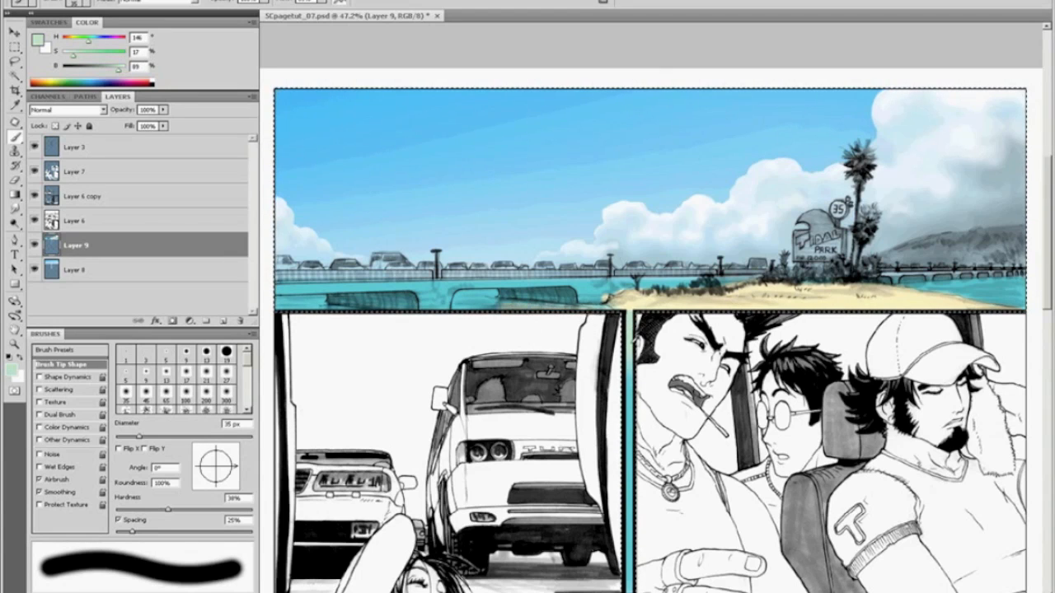
left_click(459, 307, "alt")
key("bracketright")
key("bracketright")
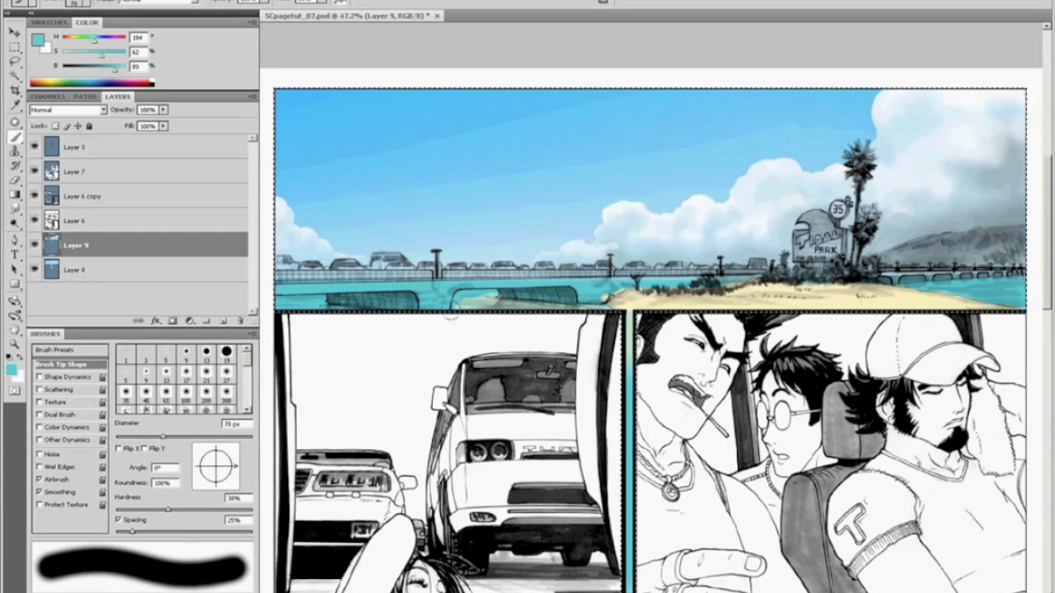
key("bracketright")
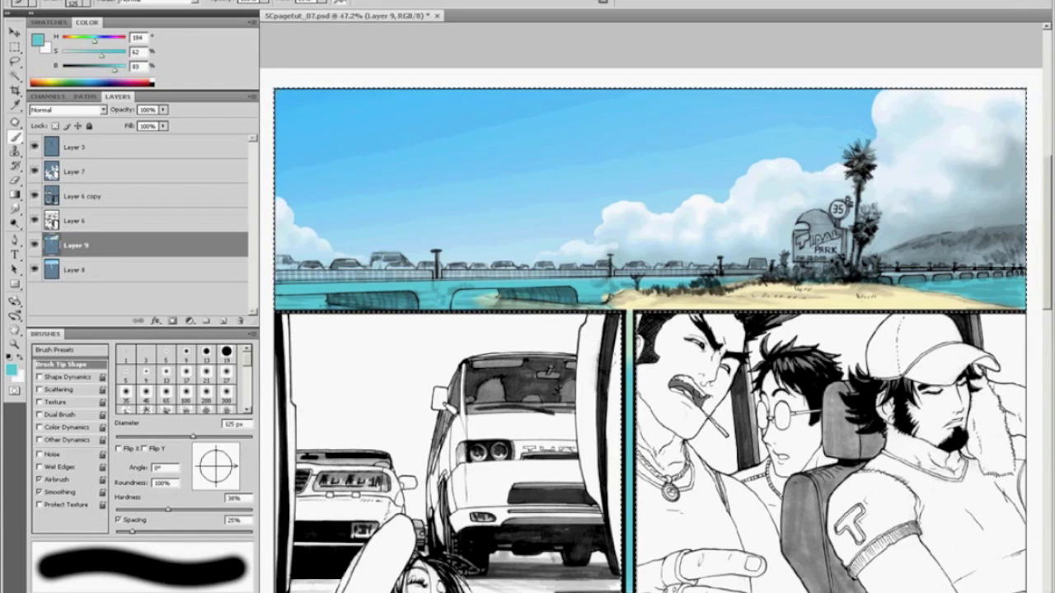
Step: Retouch the beach's edges with sampled pale green, sand and teal, varying the brush between 40 and 250 px
key("d")
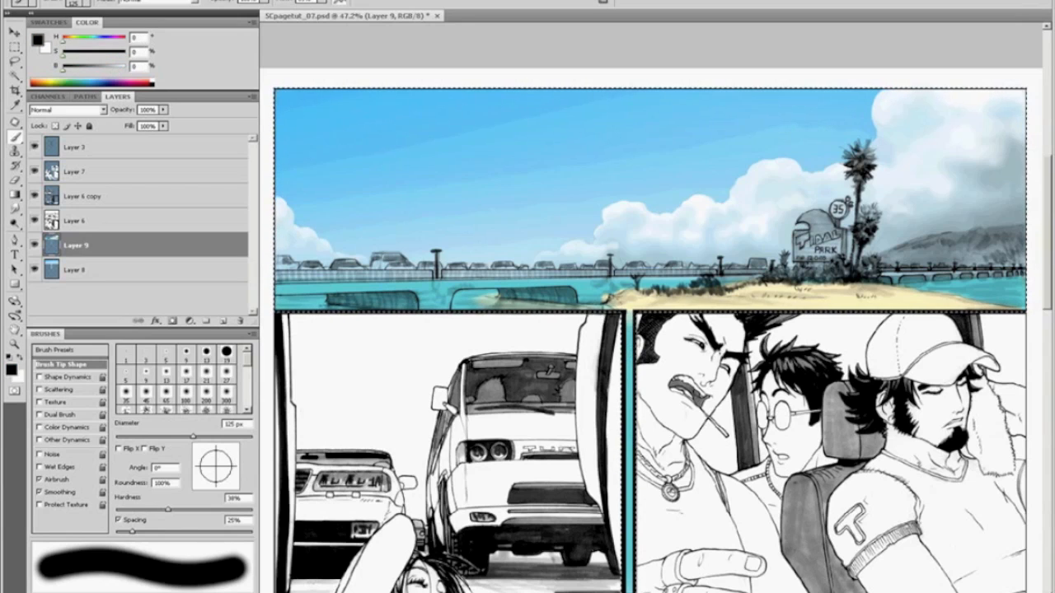
left_click(600, 300, "alt")
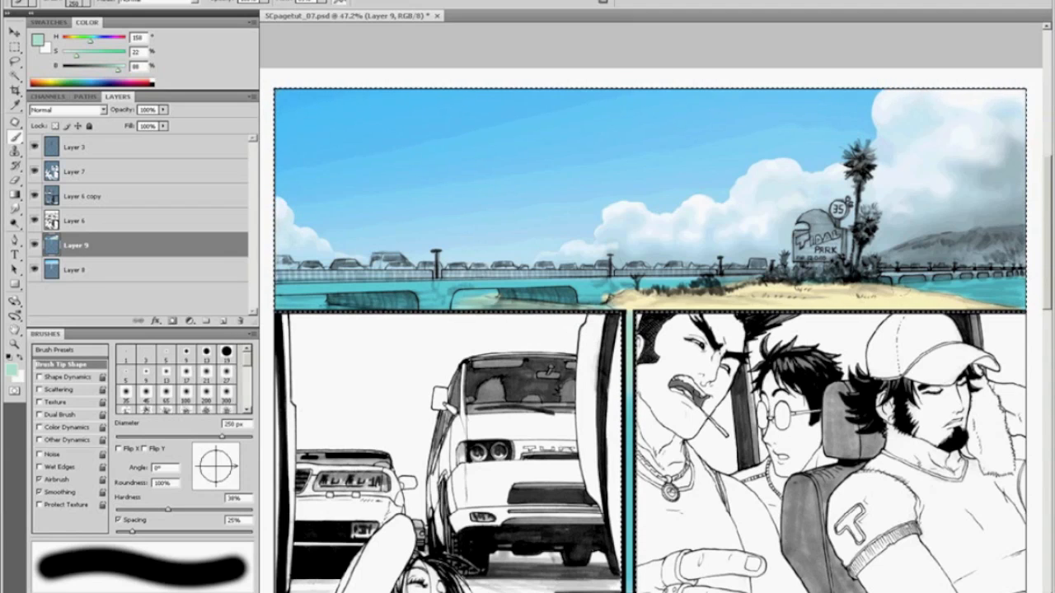
left_click(920, 304, "alt")
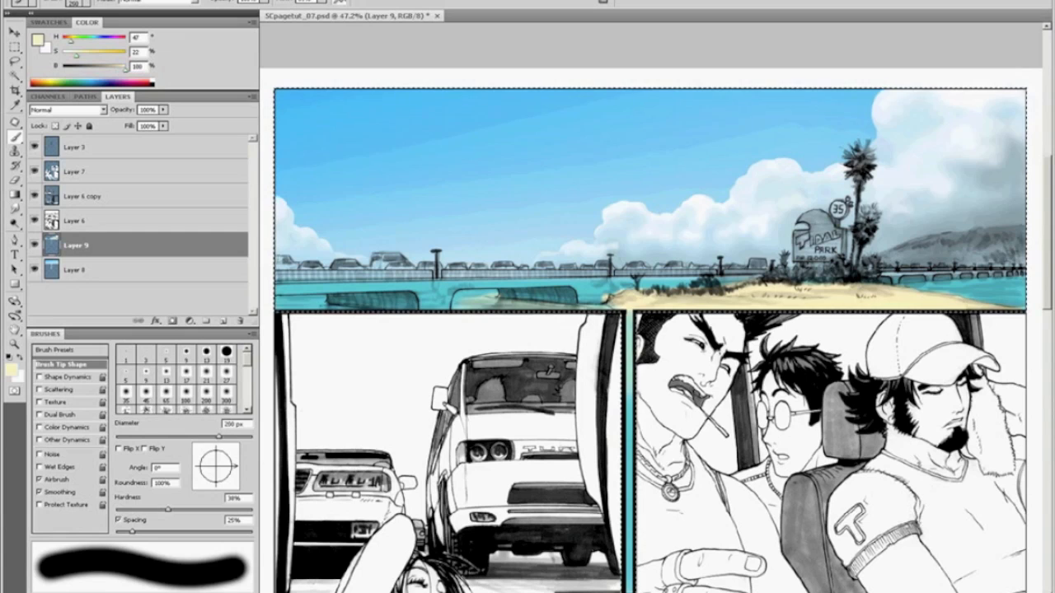
key("bracketright")
key("bracketright")
left_click(937, 290, "alt")
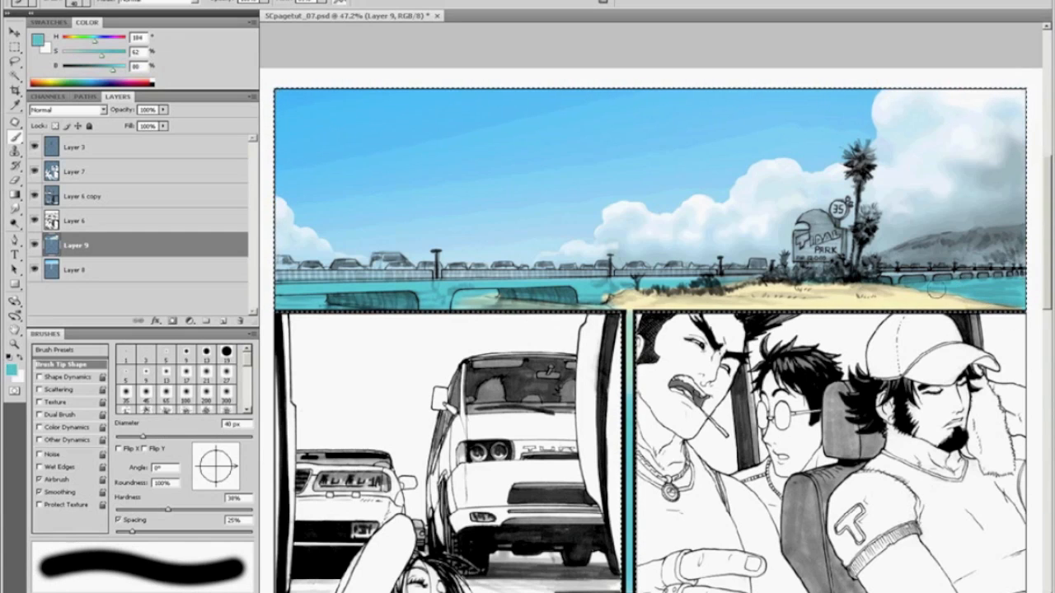
left_click(985, 311, "alt")
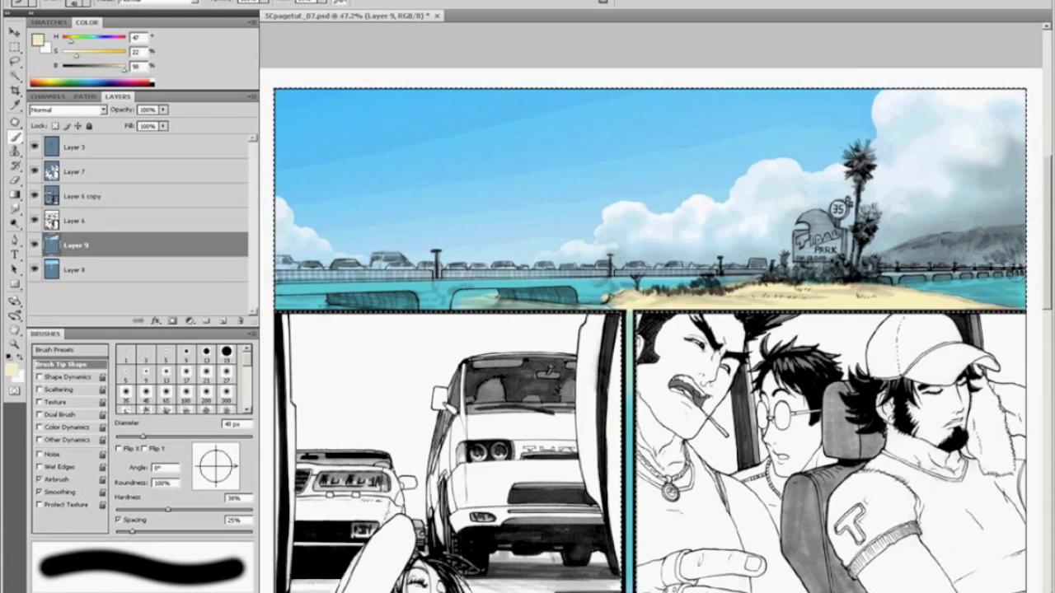
key("bracketright")
key("bracketright")
key("bracketright")
key("bracketright")
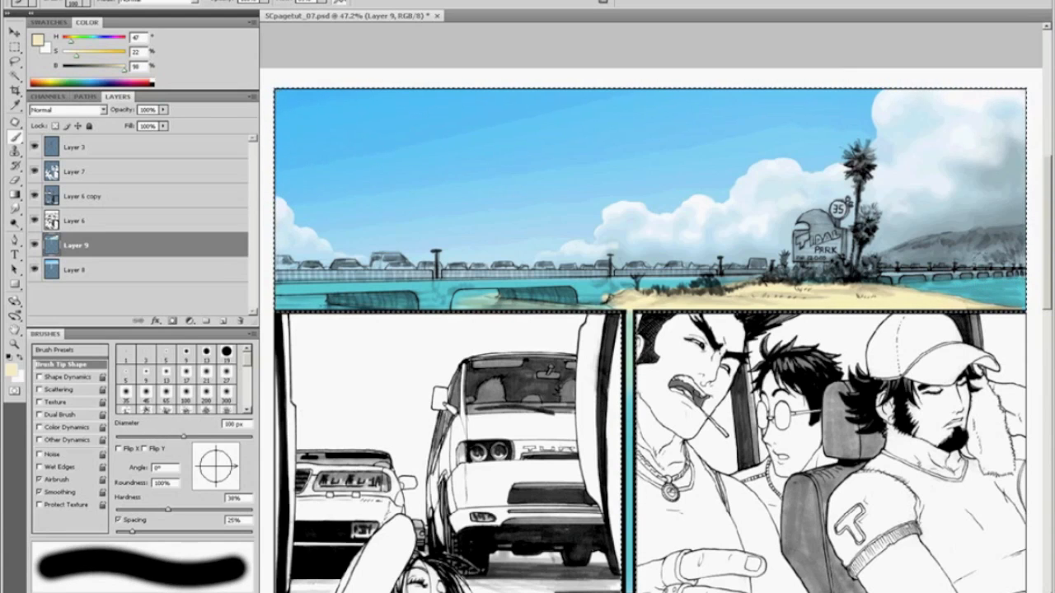
Step: Paint a muted sandy patch over the far end of the bridge at the panel's right edge with a 25 px brush
left_click(855, 313, "alt")
key("bracketleft")
key("bracketleft")
key("bracketleft")
key("bracketleft")
key("bracketleft")
key("bracketleft")
key("bracketleft")
key("bracketleft")
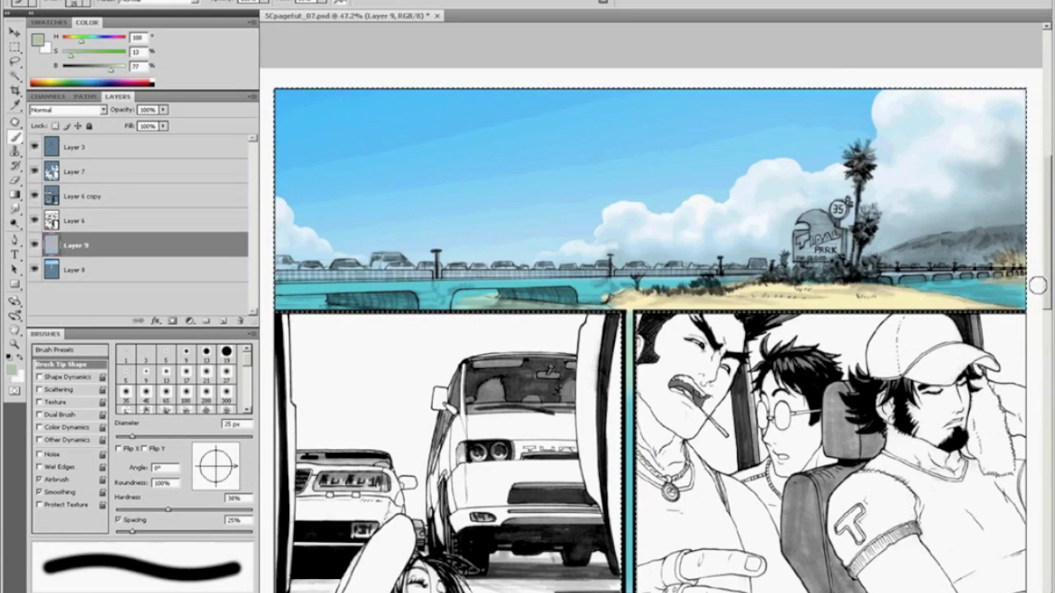
Step: Adjust the brush flow and paint sampled teal over the small sand patch between the bridge arches, using a brush of about 80 px
left_click(993, 286, "alt")
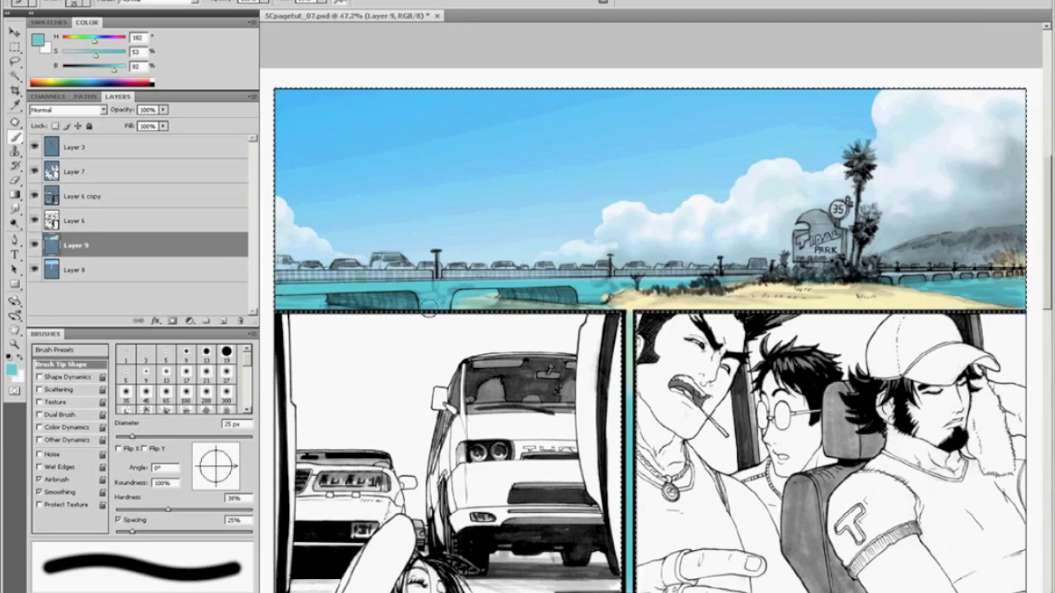
left_click(322, 2)
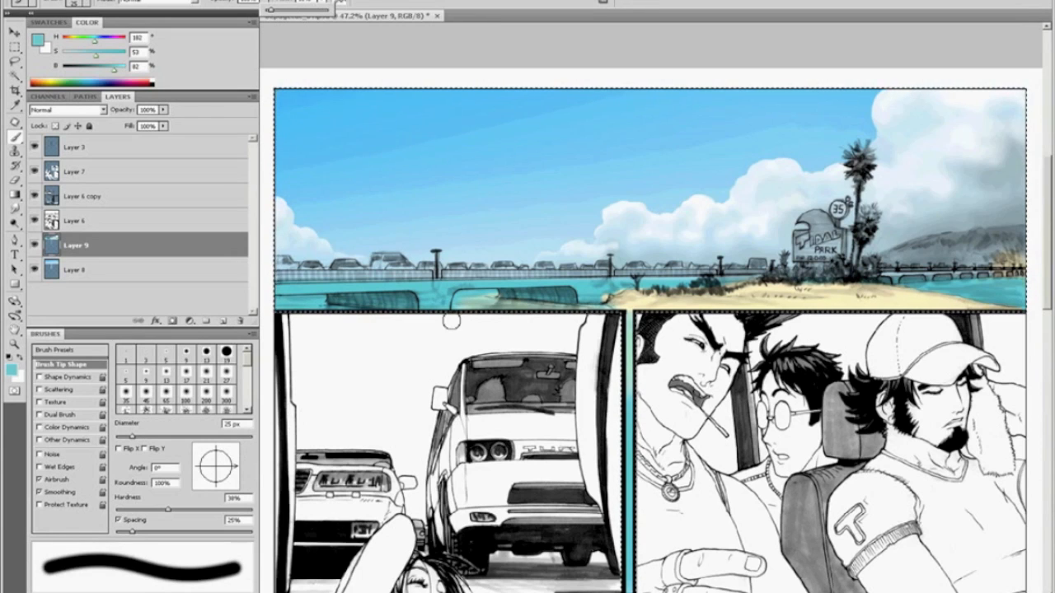
key("bracketright")
key("bracketright")
key("bracketright")
key("bracketright")
key("bracketright")
key("bracketright")
left_click_drag(464, 286, 422, 305)
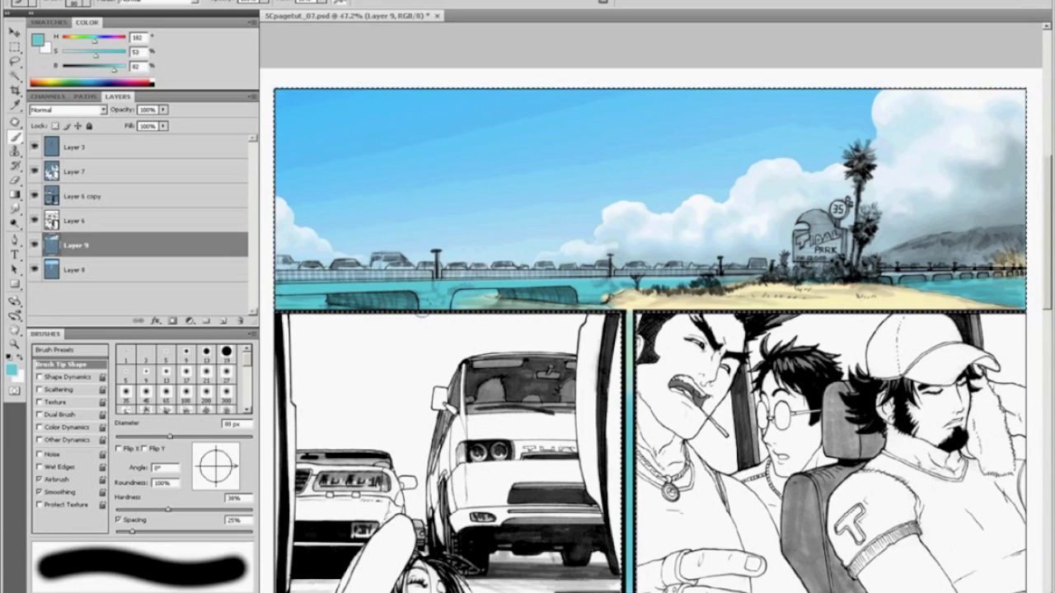
key("bracketleft")
key("bracketleft")
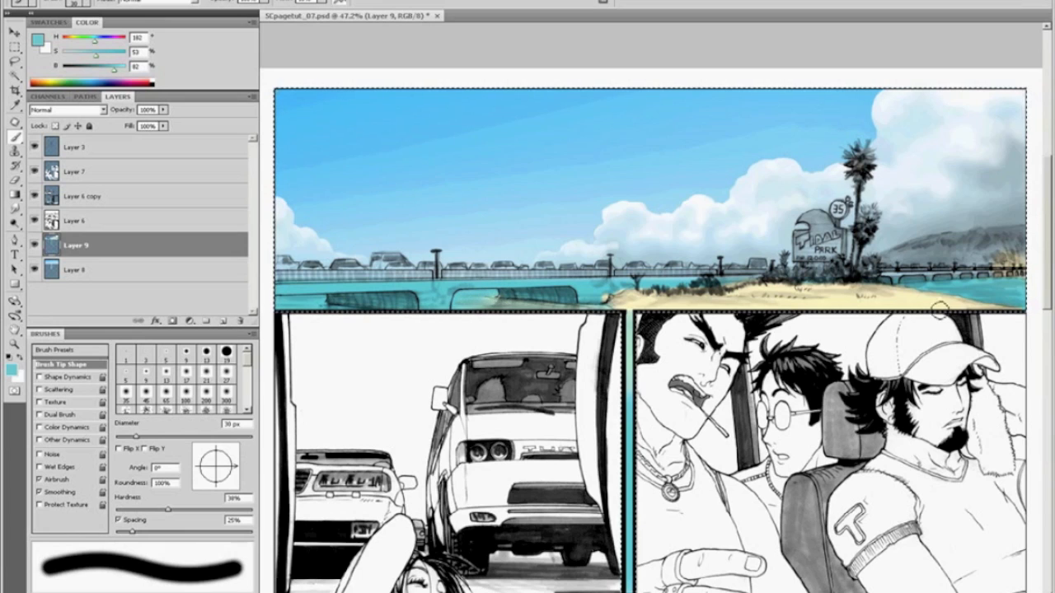
Step: Blend teal into the lower edge of the beach with the brush enlarged to 125 px
key("bracketright")
key("bracketright")
key("bracketright")
key("bracketright")
key("bracketright")
key("bracketright")
key("bracketright")
key("bracketright")
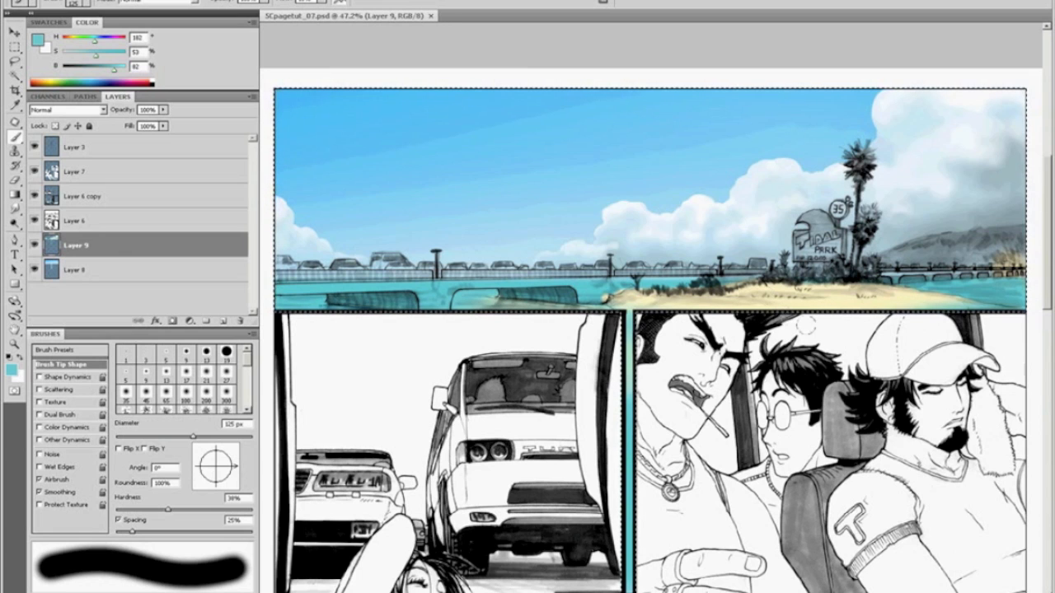
Step: Mix a green with hue 152, saturation 52 and brightness 47, and set a smaller brush with 86% hardness for the hill
key("z")
left_click_drag(834, 169, 938, 240)
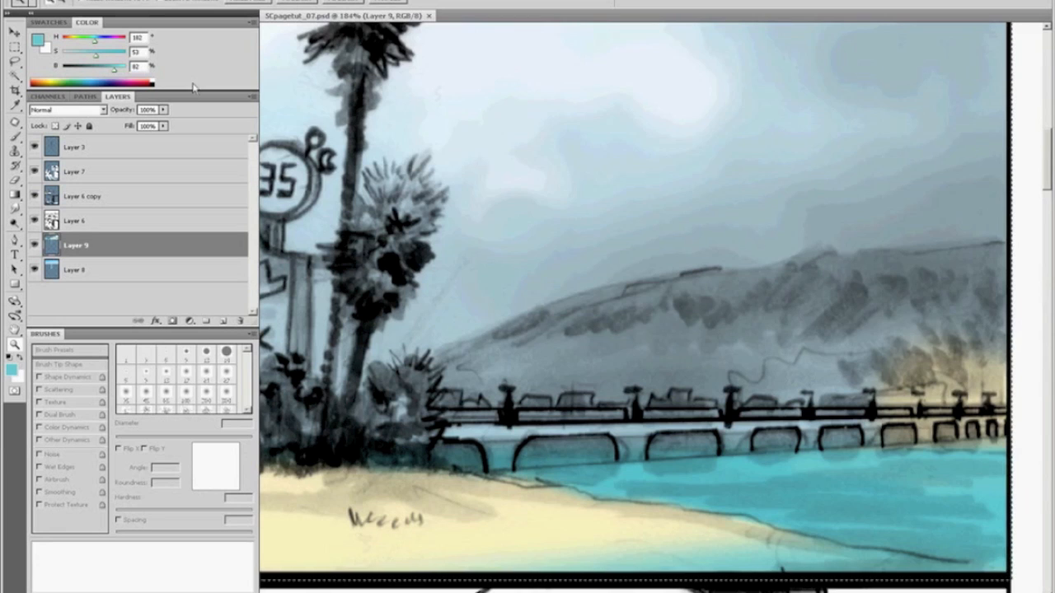
mouse_move(77, 80)
left_mouse_down()
mouse_move(85, 70)
mouse_move(75, 82)
left_mouse_up()
left_click(92, 52)
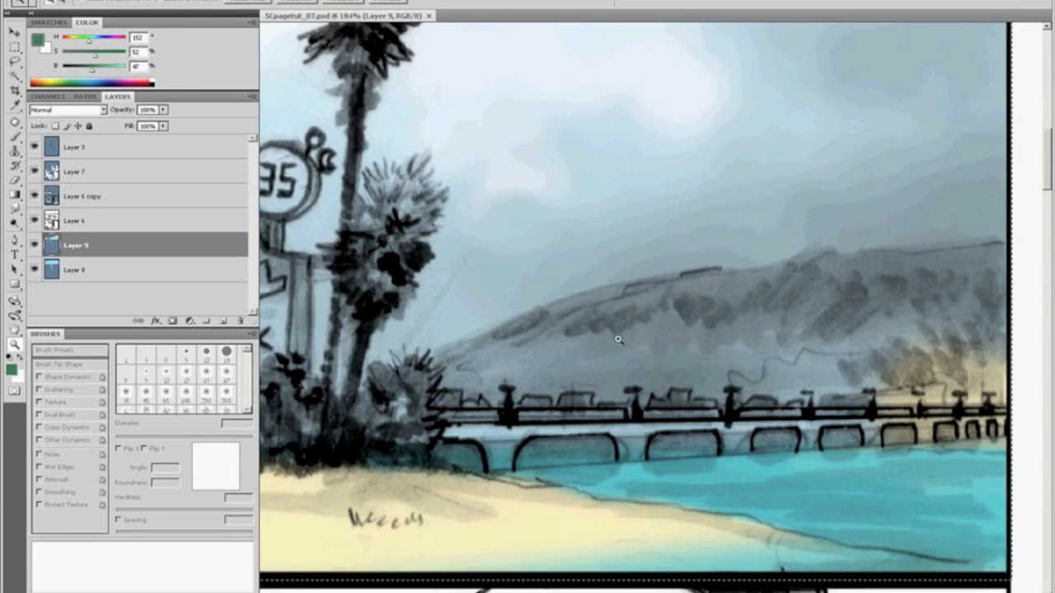
key("b")
key("bracketleft")
key("bracketleft")
key("bracketleft")
key("bracketleft")
key("bracketleft")
key("bracketleft")
key("bracketleft")
left_click_drag(143, 511, 235, 513)
Step: Raise the brush flow and start painting the hill behind the bridge green, beginning at its left slope
left_click_drag(465, 375, 540, 350)
left_click(322, 2)
left_click_drag(315, 10, 427, 11)
mouse_move(533, 360)
left_mouse_down()
mouse_move(509, 358)
mouse_move(387, 412)
mouse_move(429, 437)
mouse_move(973, 408)
mouse_move(660, 363)
mouse_move(973, 346)
left_mouse_up()
left_click_drag(649, 382, 555, 366)
mouse_move(346, 412)
left_mouse_down()
mouse_move(367, 386)
mouse_move(598, 294)
mouse_move(791, 276)
mouse_move(828, 268)
mouse_move(824, 251)
mouse_move(940, 272)
mouse_move(622, 332)
left_mouse_up()
Step: Fill the rest of the hill with green up to its ridge and the panel's right edge, using a 45 px brush
key("bracketright")
key("bracketright")
key("bracketright")
key("bracketright")
left_click_drag(540, 340, 729, 301)
left_click_drag(811, 325, 770, 393)
mouse_move(771, 393)
left_mouse_down()
mouse_move(689, 399)
mouse_move(837, 386)
left_mouse_up()
left_click_drag(936, 342, 973, 345)
left_click_drag(820, 328, 973, 293)
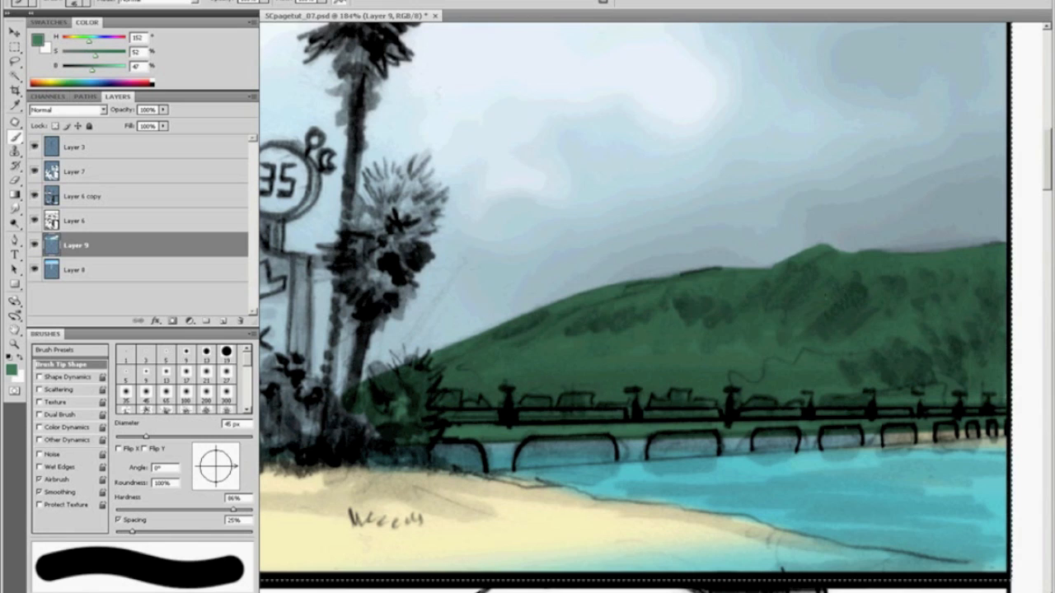
Step: Sample a darker green and set up a 27 px textured brush with 29% spacing and 23% angle jitter
left_click(855, 317, "alt")
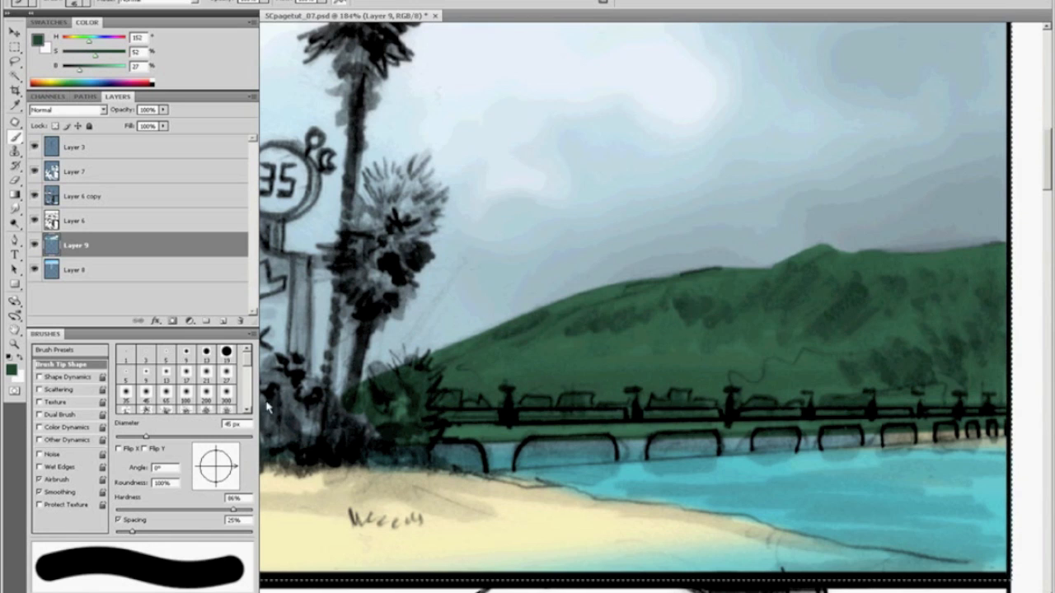
left_click(169, 408)
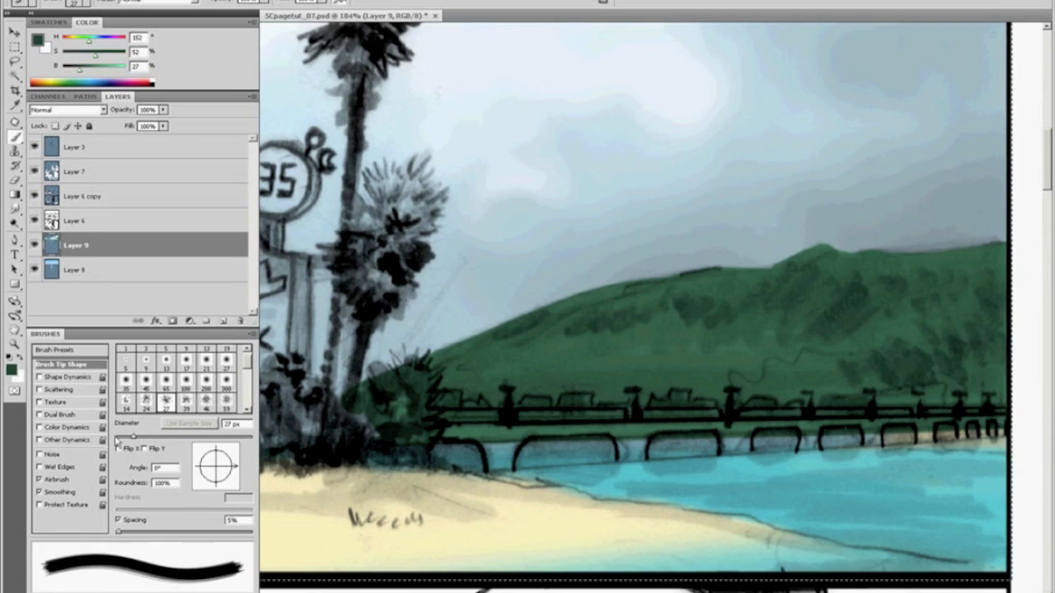
left_click(57, 377)
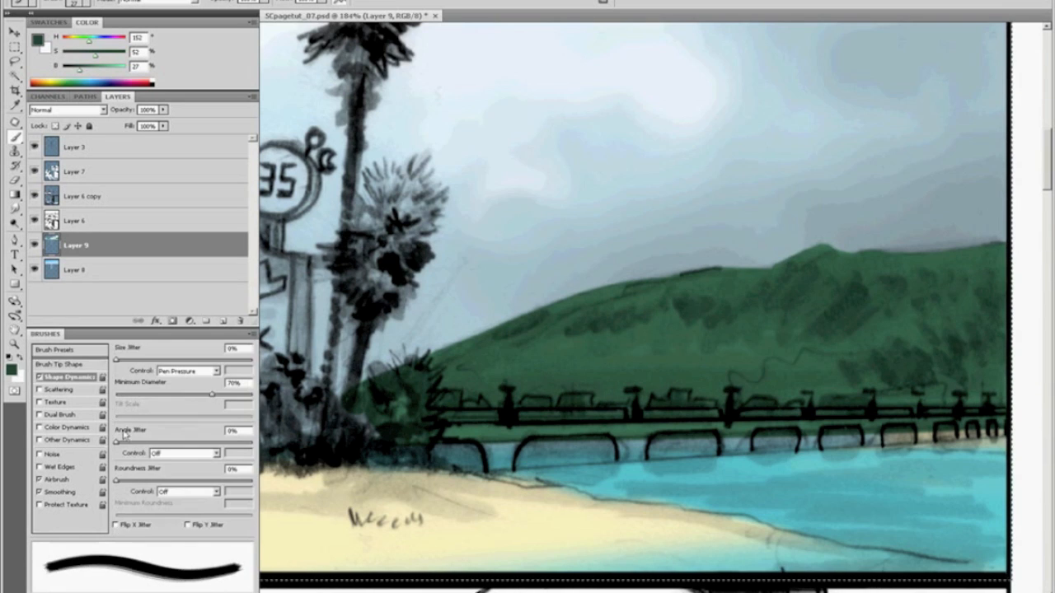
left_click(43, 377)
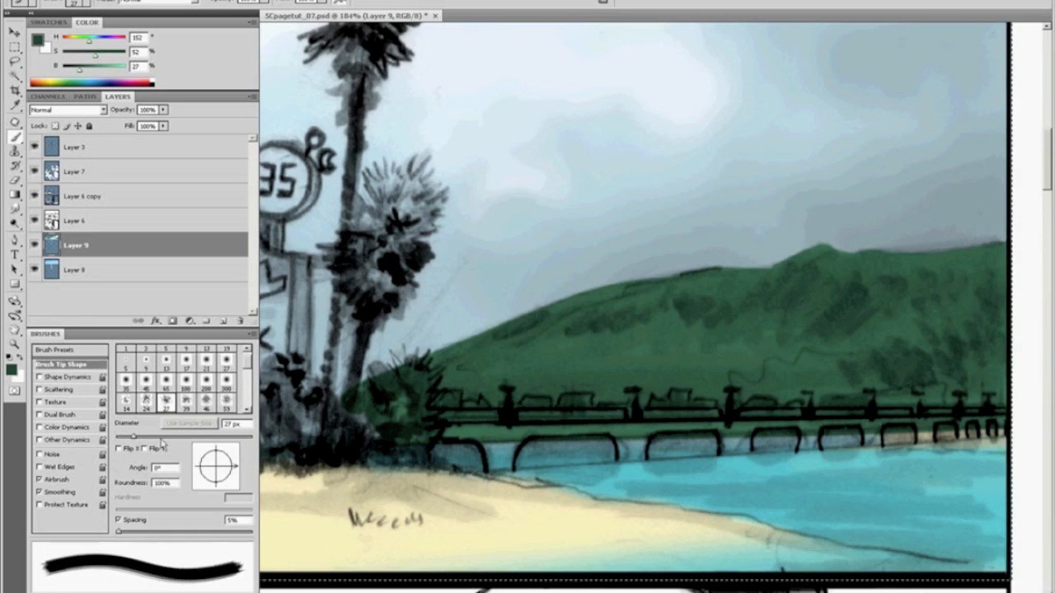
left_click_drag(121, 532, 134, 532)
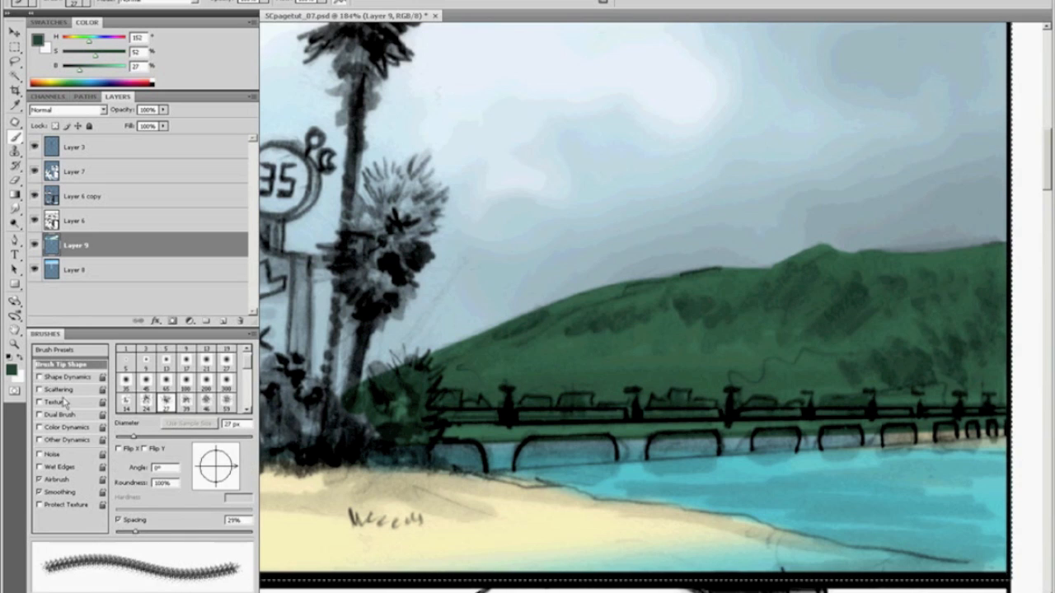
left_click(68, 377)
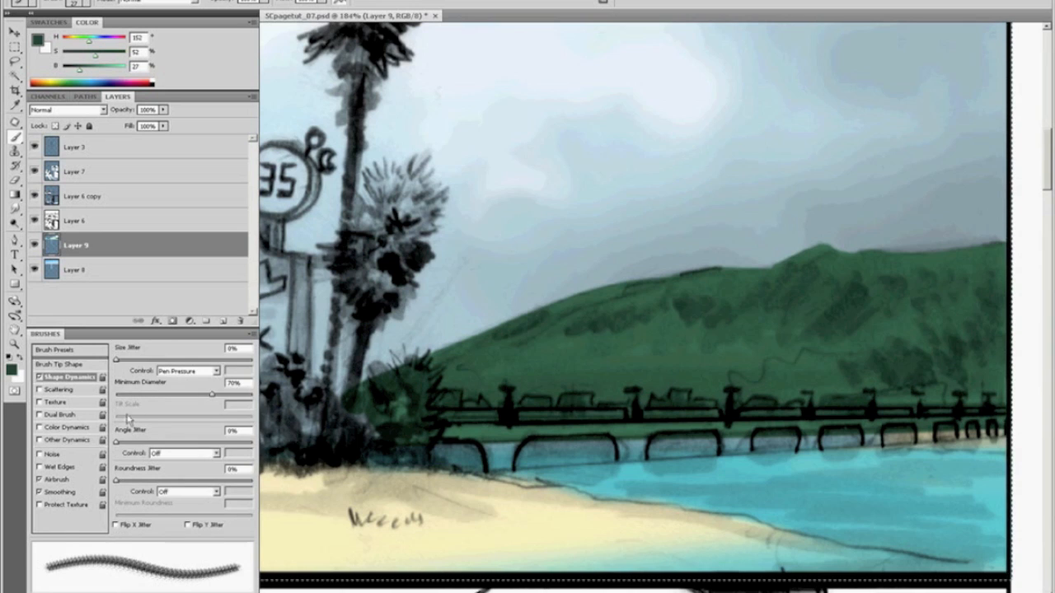
left_click_drag(117, 443, 148, 443)
Step: Paint dark green foliage shadows across the hill's slopes with the textured brush, varying its size
mouse_move(524, 376)
left_mouse_down()
mouse_move(569, 356)
mouse_move(543, 374)
mouse_move(436, 380)
left_mouse_up()
key("[")
key("[")
key("[")
key("[")
mouse_move(534, 339)
left_mouse_down()
mouse_move(500, 373)
mouse_move(503, 339)
mouse_move(469, 337)
mouse_move(582, 329)
mouse_move(557, 325)
mouse_move(724, 310)
left_mouse_up()
key("]")
key("]")
key("]")
mouse_move(664, 295)
left_mouse_down()
mouse_move(564, 316)
mouse_move(783, 310)
mouse_move(812, 285)
mouse_move(824, 307)
mouse_move(965, 338)
mouse_move(841, 371)
mouse_move(577, 360)
mouse_move(643, 389)
mouse_move(834, 387)
left_mouse_up()
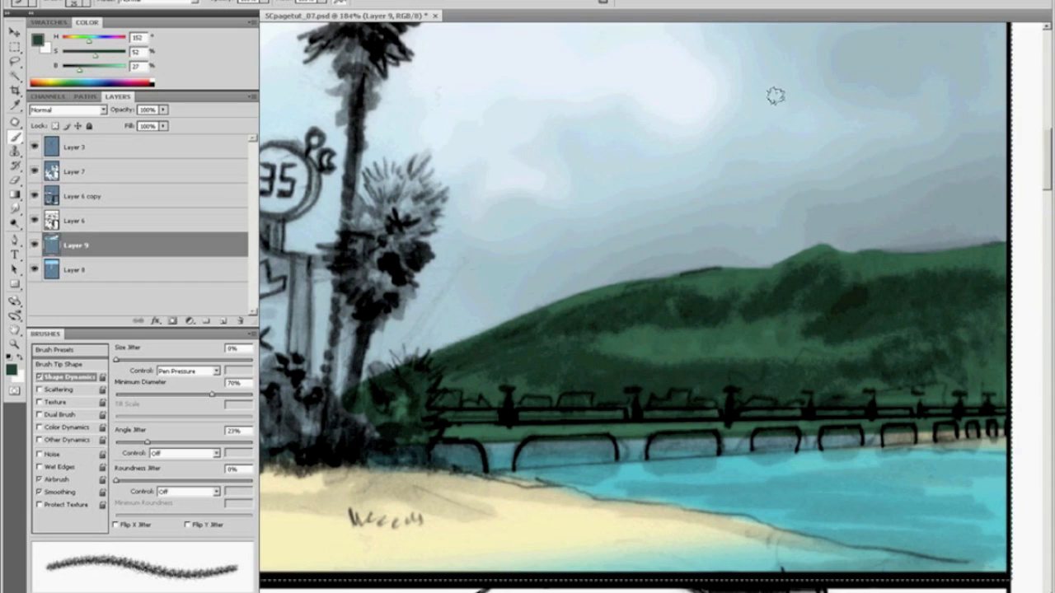
mouse_move(688, 41)
left_mouse_down()
mouse_move(658, 145)
mouse_move(574, 140)
mouse_move(725, 161)
mouse_move(641, 150)
mouse_move(621, 174)
left_mouse_up()
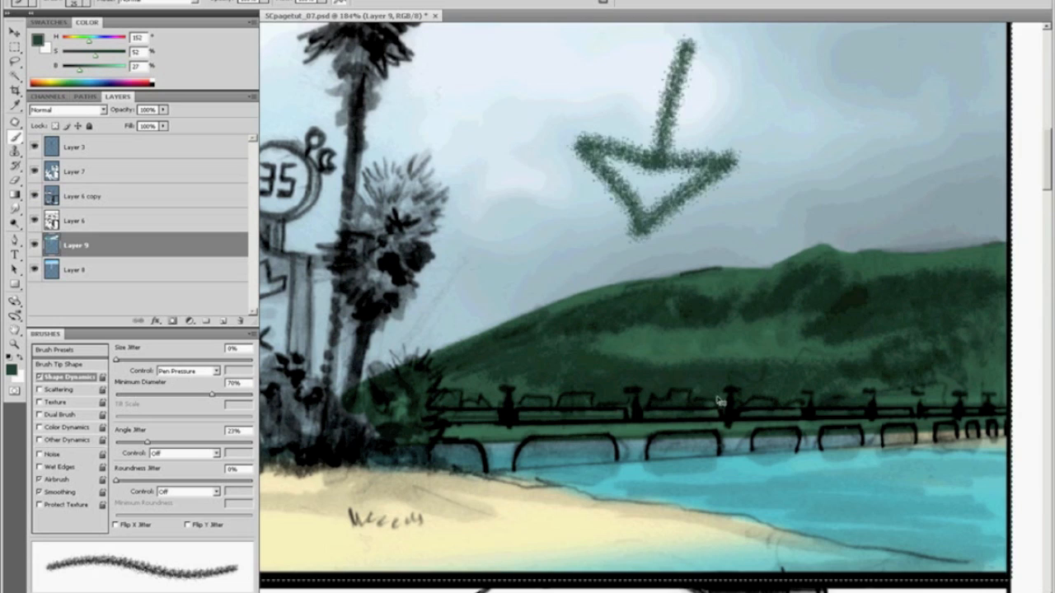
key("ctrl+alt+z")
key("ctrl+alt+z")
key("ctrl+alt+z")
key("ctrl+alt+z")
key("ctrl+alt+z")
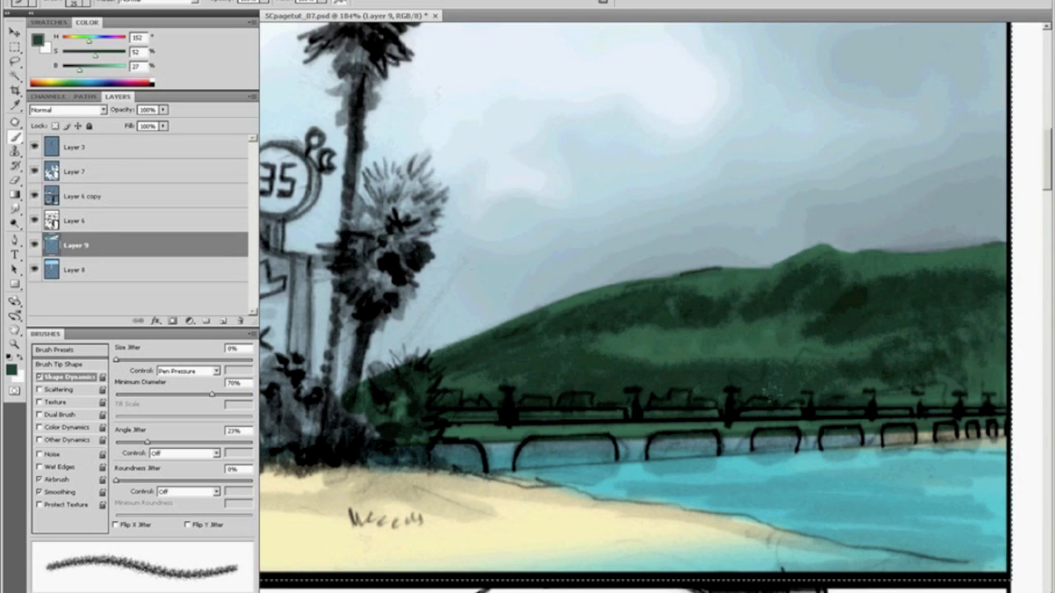
Step: Texture the hill's lower slope with sampled mid green, and its left ridge with a very dark green and a finer brush
left_click(754, 340, "alt")
mouse_move(686, 357)
left_mouse_down()
mouse_move(626, 368)
mouse_move(622, 356)
mouse_move(581, 350)
mouse_move(490, 375)
left_mouse_up()
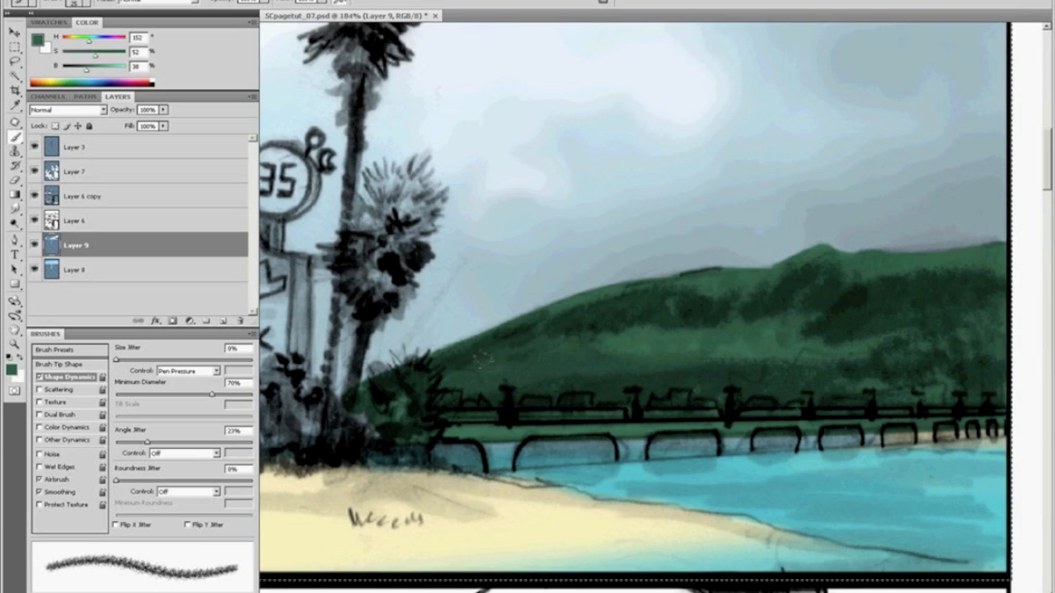
left_click(516, 336, "alt")
mouse_move(507, 337)
left_mouse_down()
mouse_move(452, 338)
mouse_move(450, 355)
mouse_move(561, 314)
left_mouse_up()
key("bracketleft")
key("bracketleft")
key("bracketleft")
key("bracketleft")
key("bracketleft")
key("bracketleft")
key("bracketleft")
key("bracketleft")
key("bracketleft")
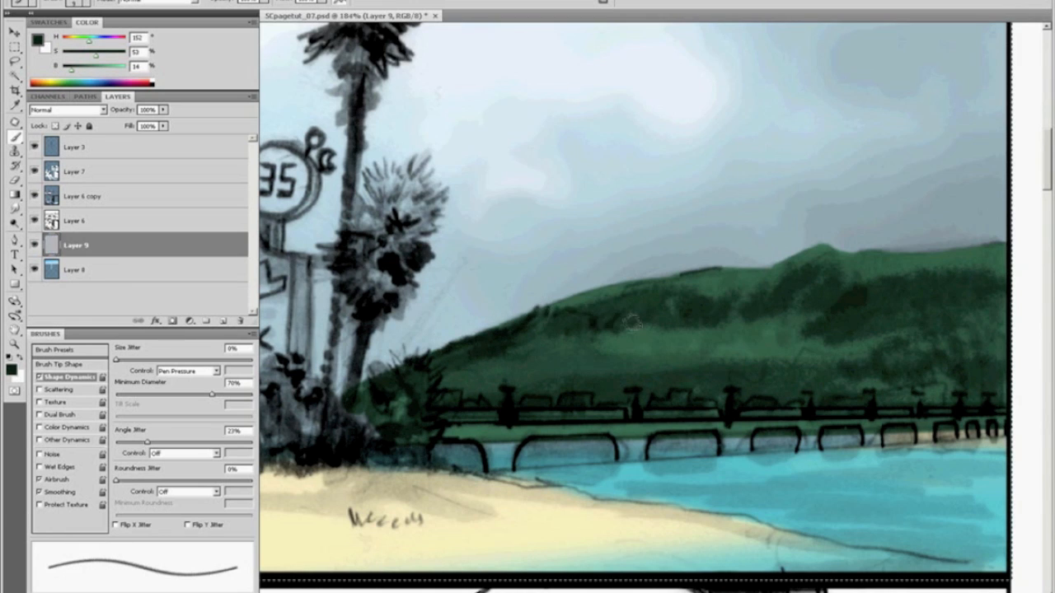
Step: Deepen the shadow bands across the hill's middle and base with sampled very dark greens and a larger textured brush
key("bracketright")
key("bracketright")
key("bracketright")
key("bracketright")
key("bracketright")
mouse_move(630, 325)
left_mouse_down()
mouse_move(652, 306)
mouse_move(758, 312)
mouse_move(782, 303)
mouse_move(843, 320)
left_mouse_up()
left_click(869, 287, "alt")
mouse_move(771, 315)
left_mouse_down()
mouse_move(696, 330)
mouse_move(636, 323)
mouse_move(754, 315)
mouse_move(793, 273)
mouse_move(867, 292)
left_mouse_up()
left_click_drag(814, 330, 859, 336)
mouse_move(922, 324)
left_mouse_down()
mouse_move(973, 312)
mouse_move(895, 397)
mouse_move(948, 404)
mouse_move(1001, 376)
mouse_move(887, 377)
mouse_move(810, 408)
mouse_move(968, 400)
mouse_move(732, 406)
mouse_move(659, 396)
mouse_move(540, 403)
mouse_move(451, 425)
mouse_move(515, 389)
left_mouse_up()
left_click(959, 377, "alt")
Step: Drop the panel selection and lasso the whole green hill from its ridge down to the bridge
key("l")
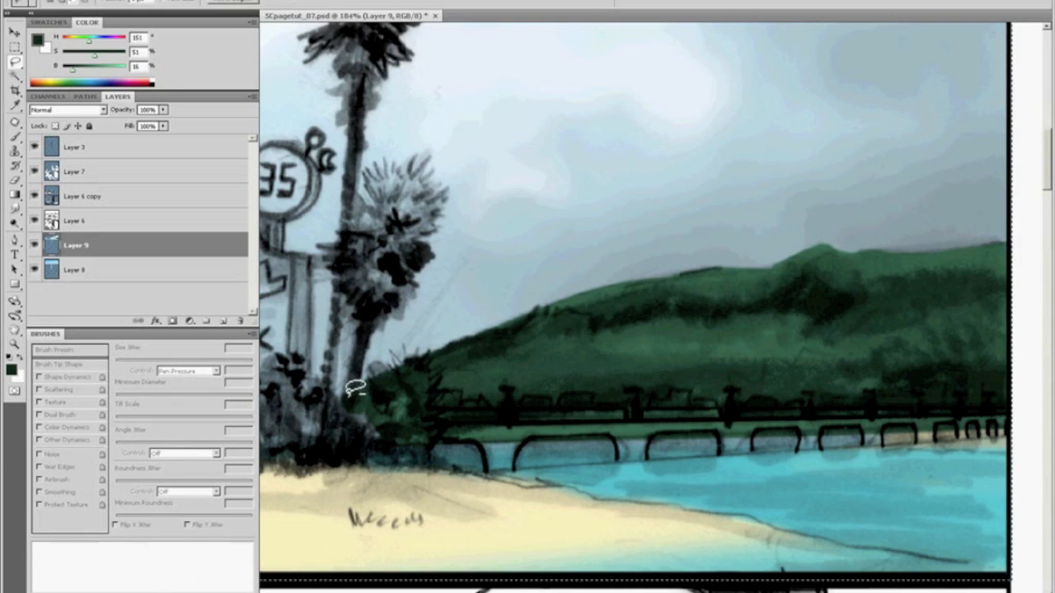
mouse_move(347, 385)
left_mouse_down()
mouse_move(562, 294)
mouse_move(798, 244)
left_mouse_up()
mouse_move(1000, 223)
left_mouse_down()
mouse_move(1019, 338)
mouse_move(1012, 408)
left_mouse_up()
mouse_move(666, 423)
left_mouse_down()
mouse_move(321, 431)
mouse_move(304, 418)
left_mouse_up()
key("ctrl+d")
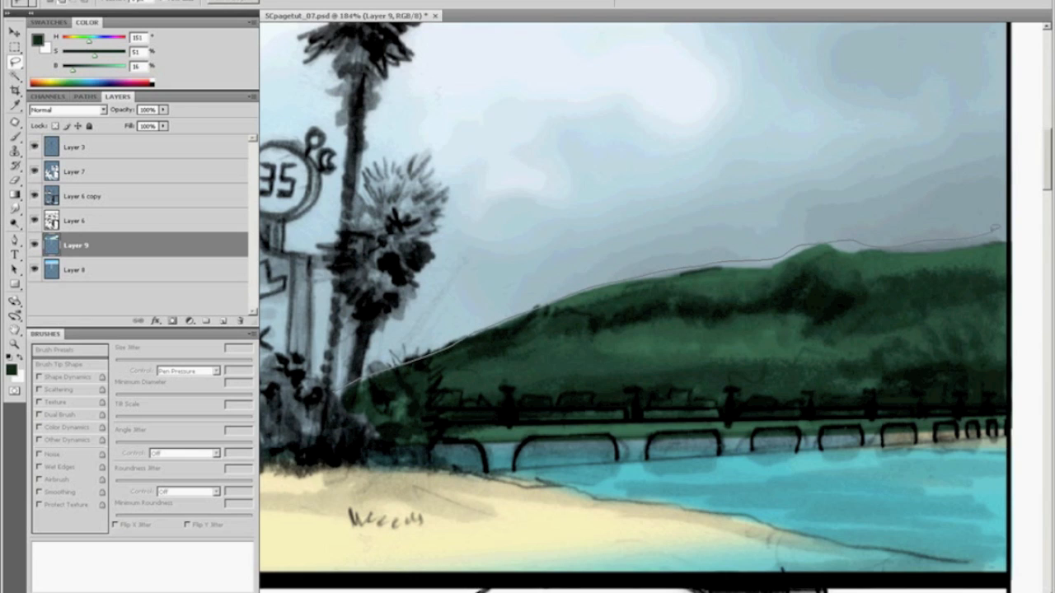
left_click_drag(746, 435, 298, 449)
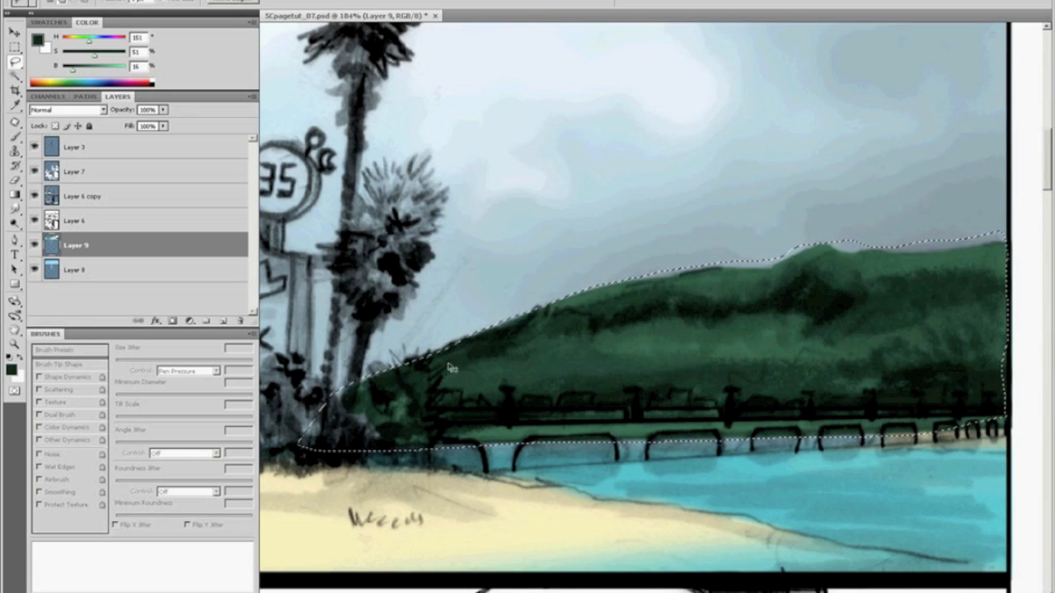
Step: Lower the selected hill's saturation and shift its hue toward warmer green with Hue/Saturation, and drop the selection
key("ctrl+u")
mouse_move(596, 435)
left_mouse_down()
mouse_move(563, 437)
mouse_move(579, 438)
left_mouse_up()
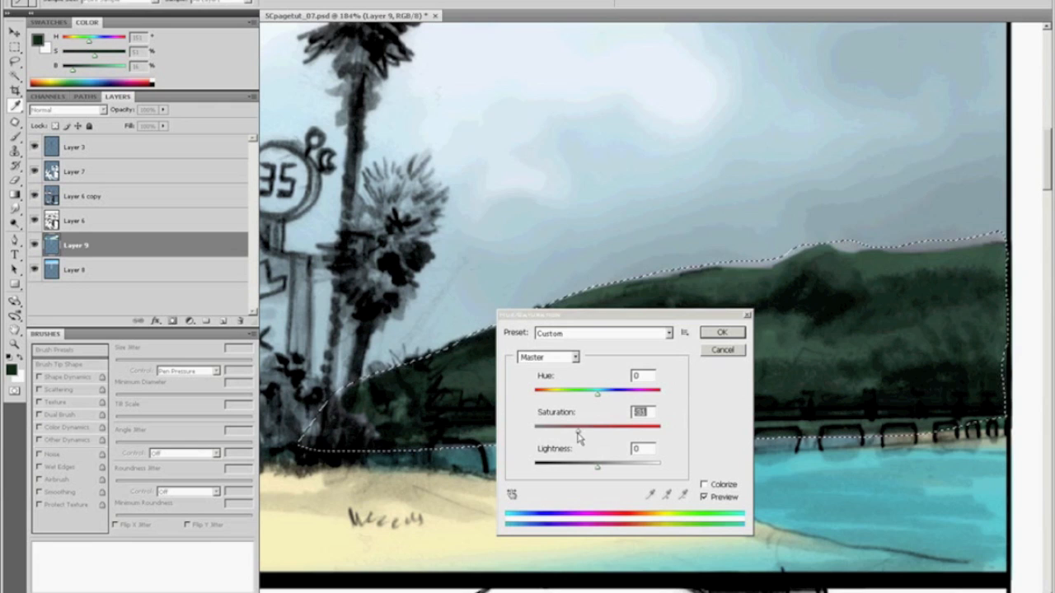
left_click_drag(597, 395, 585, 395)
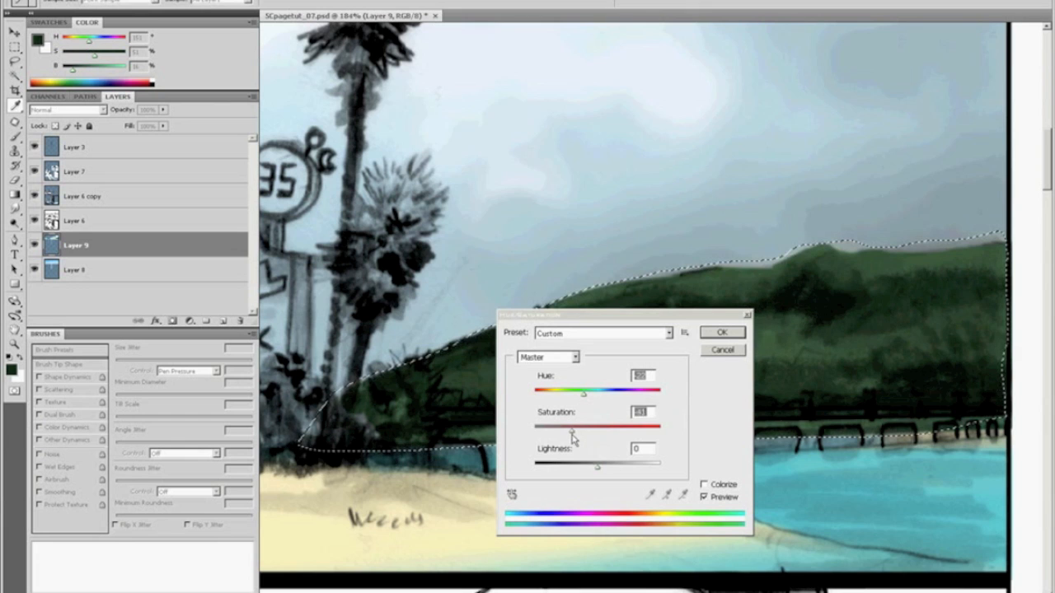
left_click(716, 334)
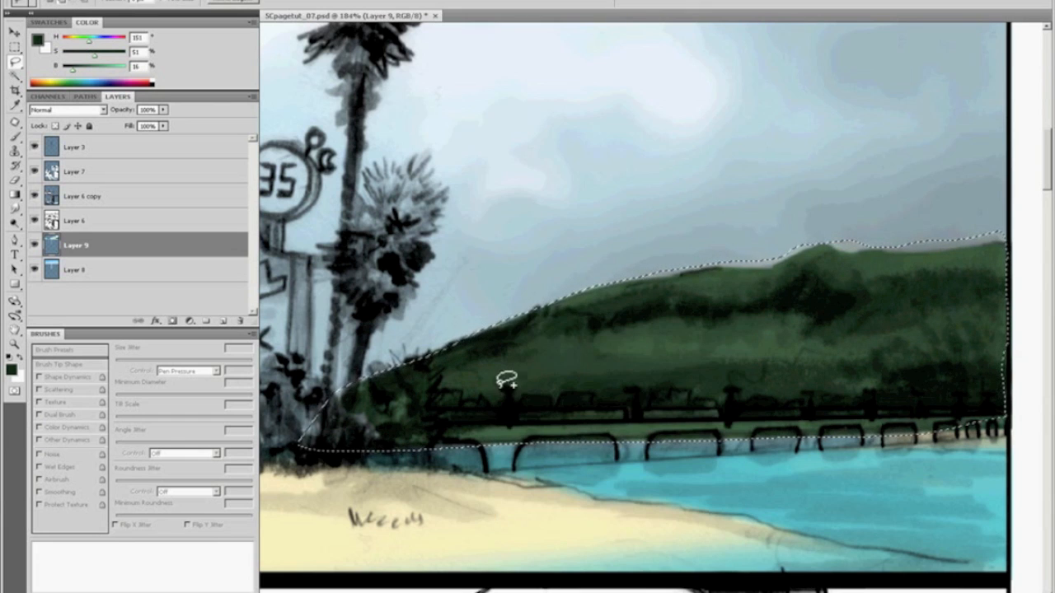
key("ctrl+d")
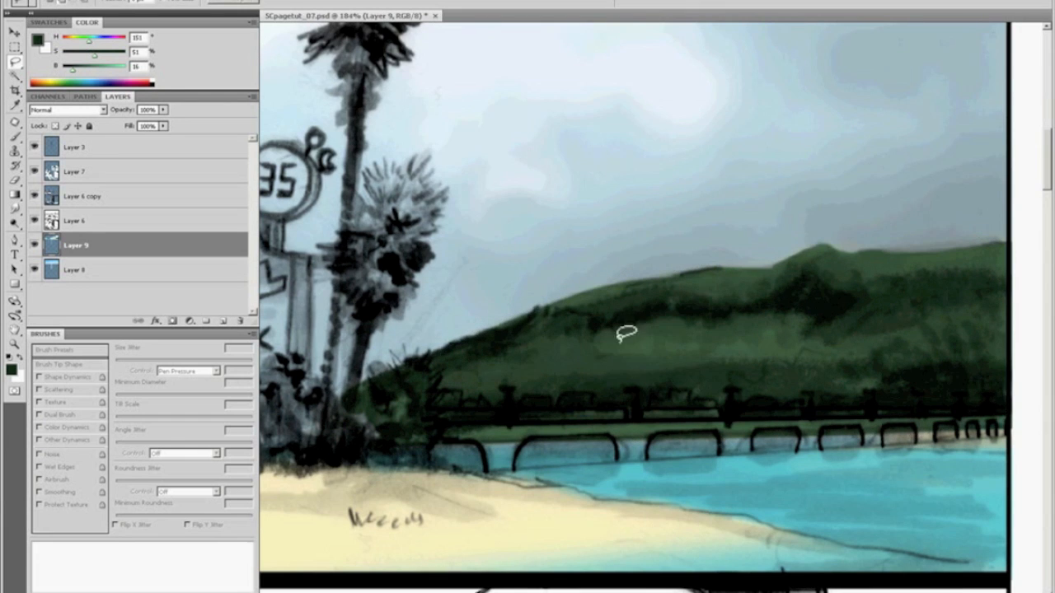
key("ctrl+0")
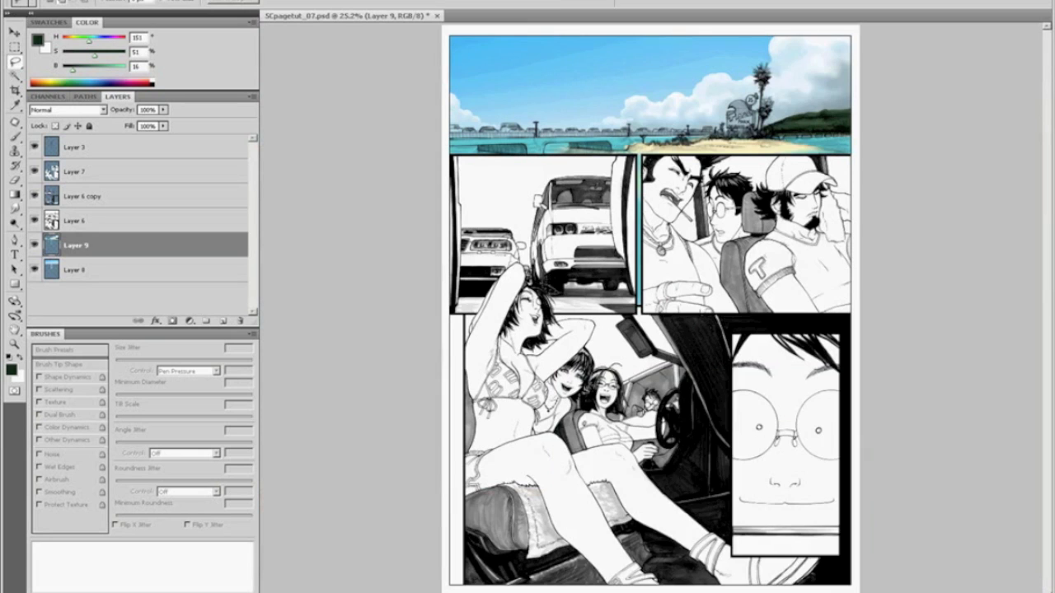
Step: Lasso the hill above the bridge deck with some sky around it, and sample the pale blue-grey sky as the gradient color
key("z")
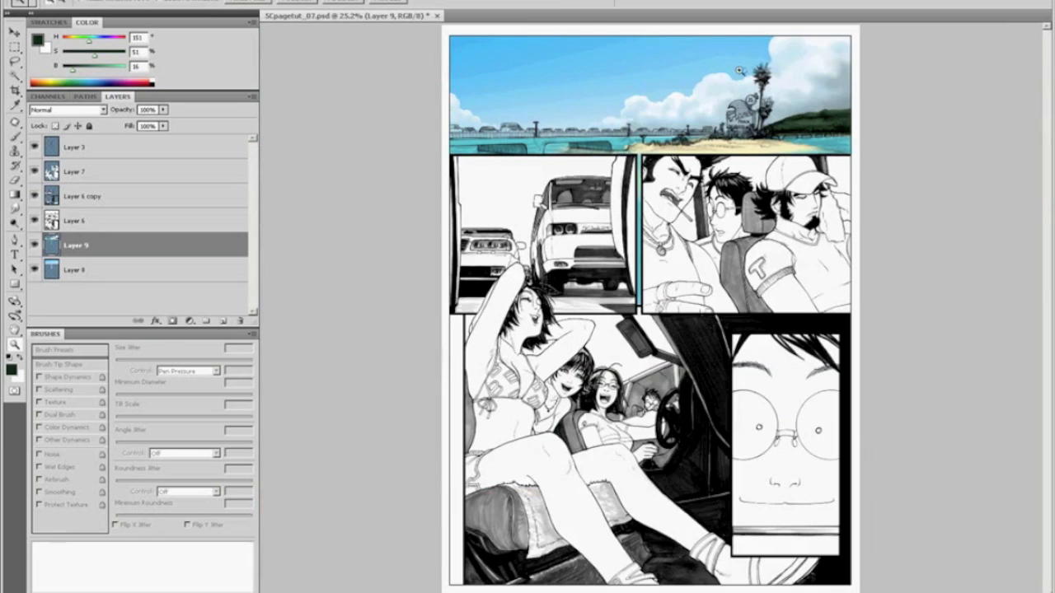
left_click_drag(739, 70, 865, 165)
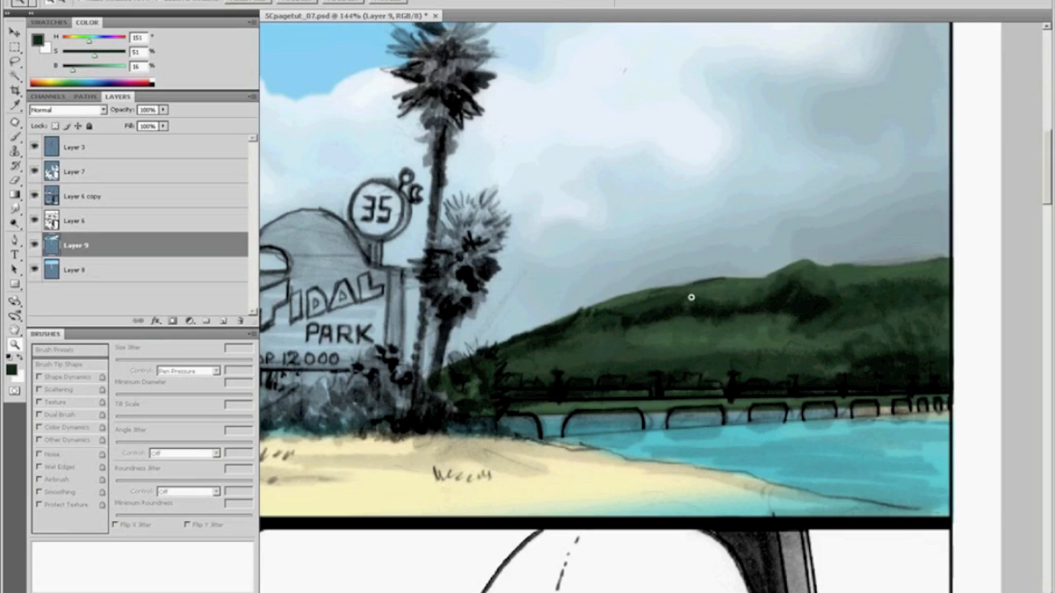
key("b")
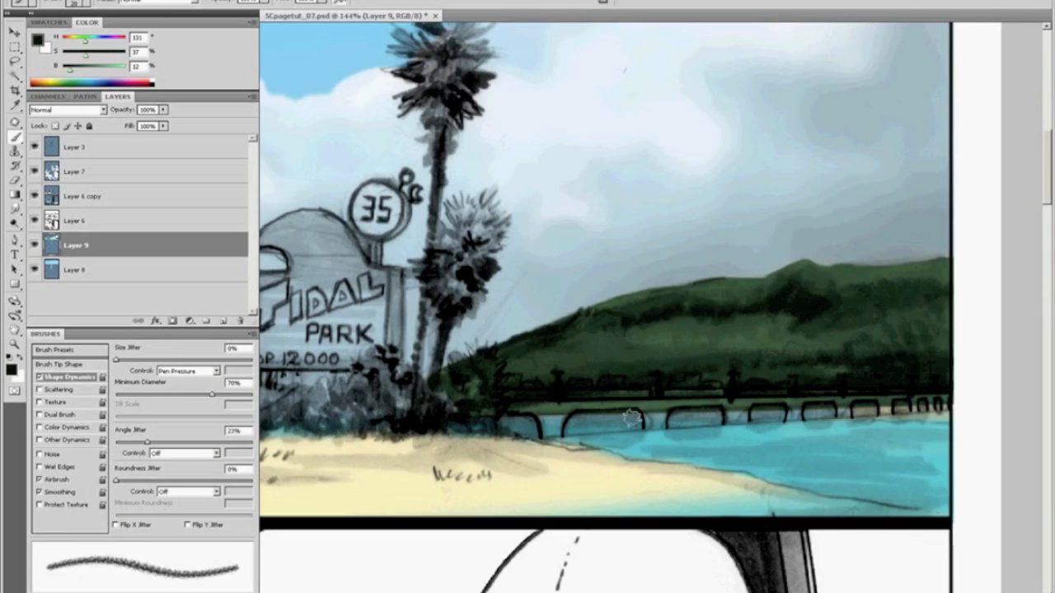
key("l")
left_click_drag(404, 401, 930, 386)
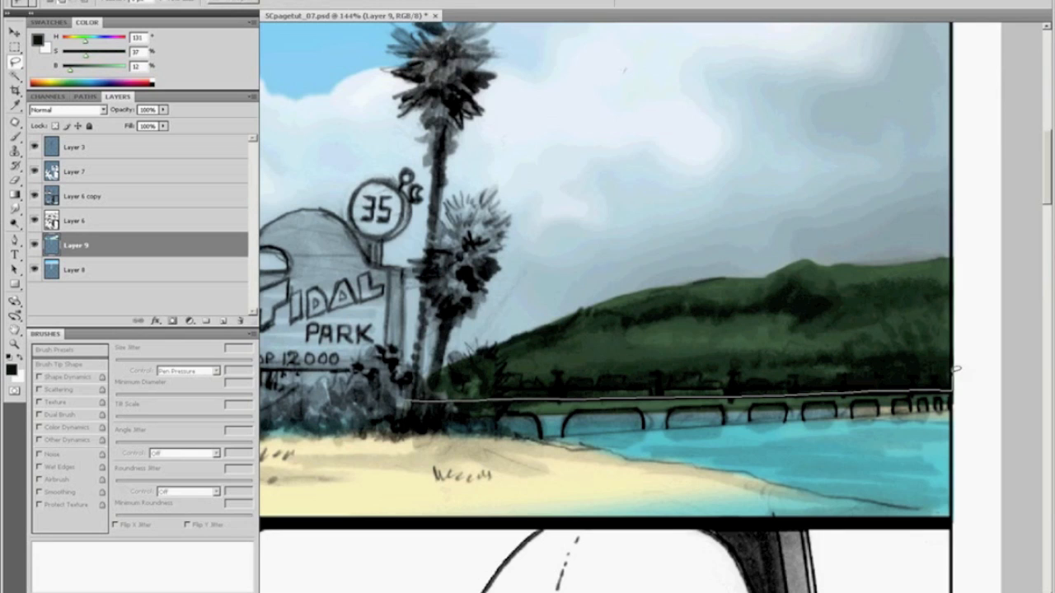
mouse_move(969, 253)
left_mouse_down()
mouse_move(934, 227)
mouse_move(750, 231)
mouse_move(469, 287)
mouse_move(408, 313)
mouse_move(375, 402)
left_mouse_up()
key("g")
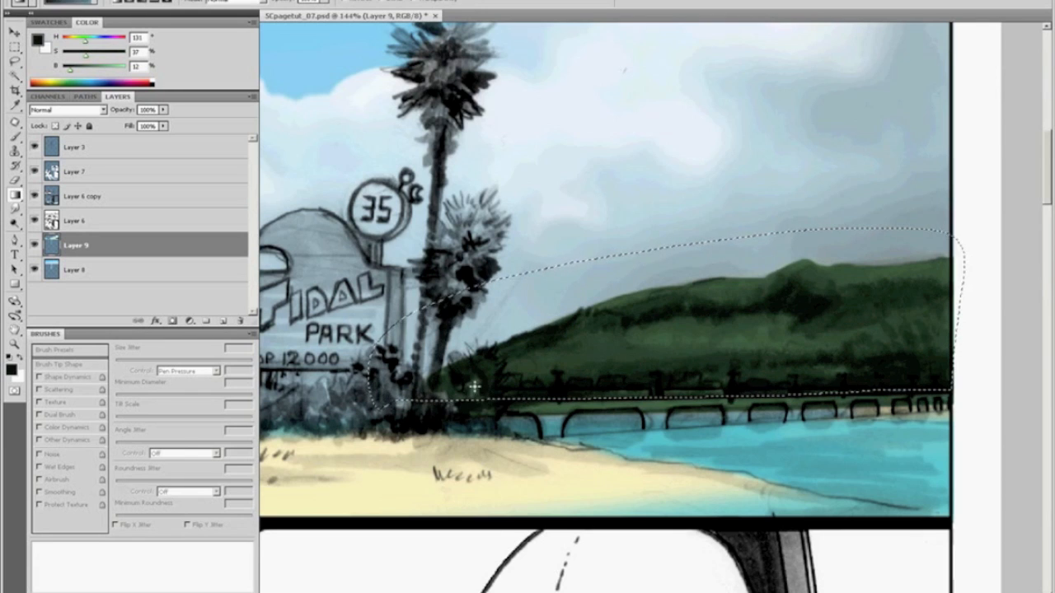
left_click(511, 326, "alt")
left_click_drag(653, 515, 656, 290)
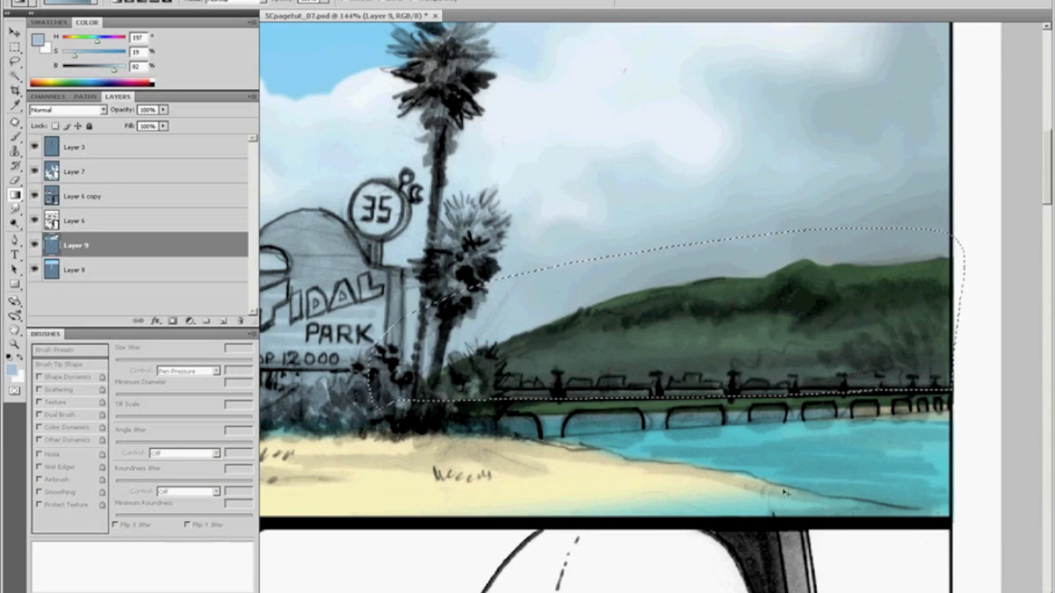
key("ctrl+z")
key("ctrl+z")
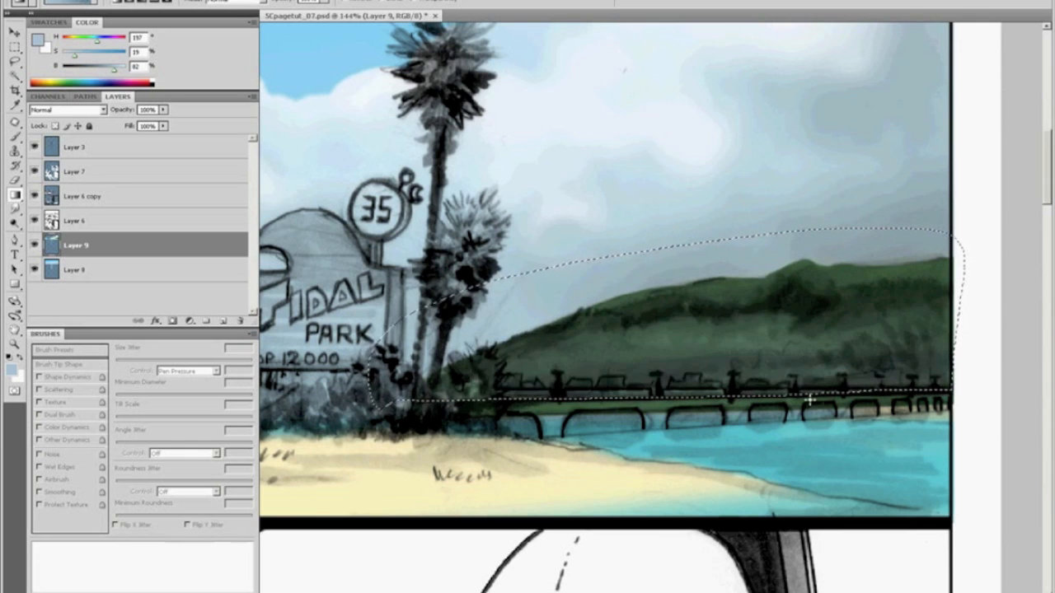
key("ctrl+z")
Step: Fade a pale blue haze gradient upward from below the panel over the hill's lower slope, and drop the selection
left_click_drag(719, 592, 704, 343)
key("ctrl+d")
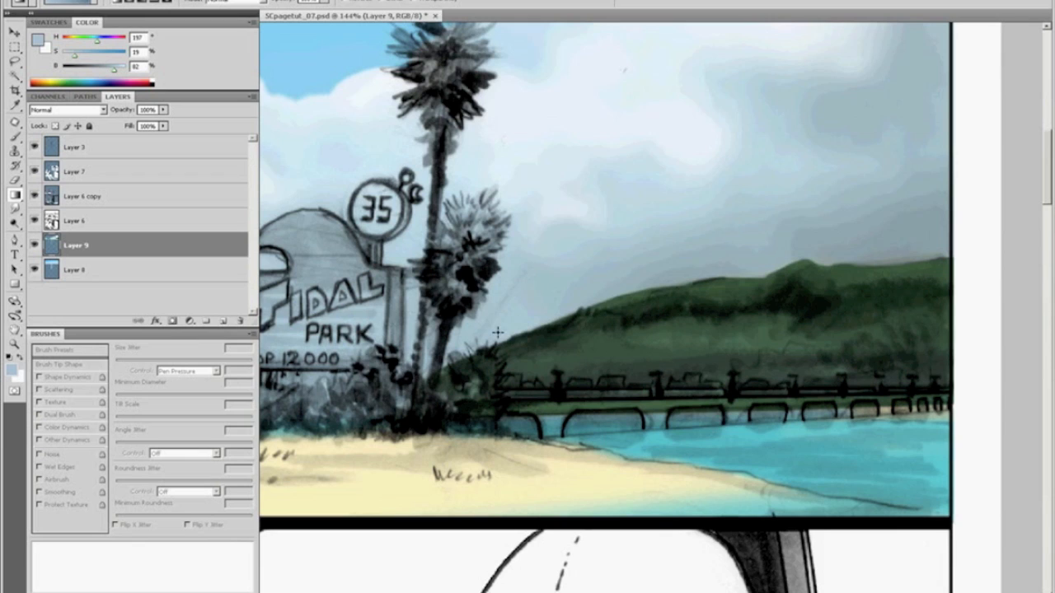
key("ctrl+0")
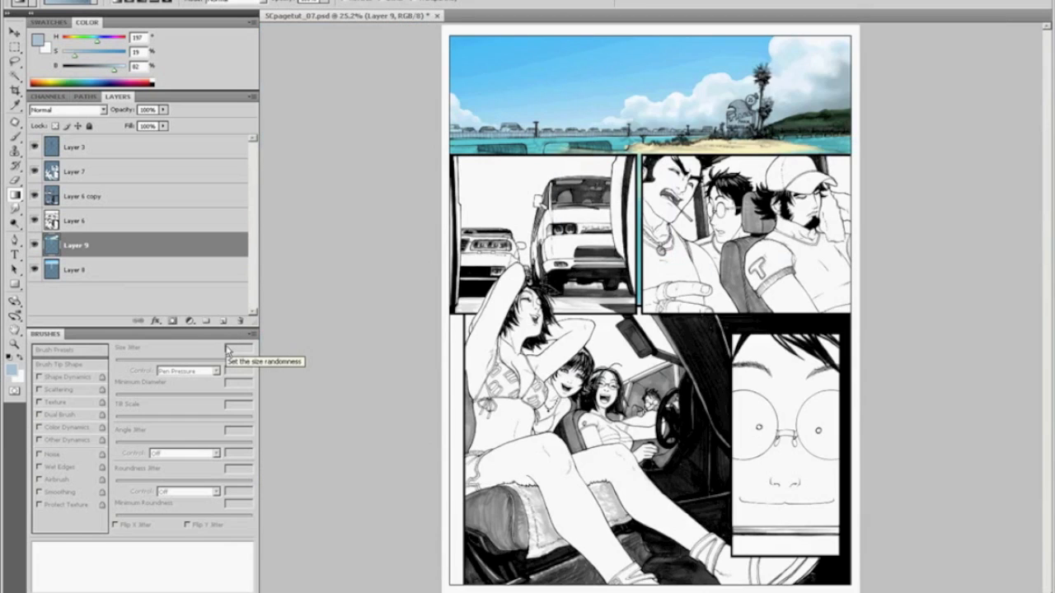
Step: Dab light green highlights (H 104, S 42, B 76) on the hill's middle slope and along its ridge with a small textured brush
key("z")
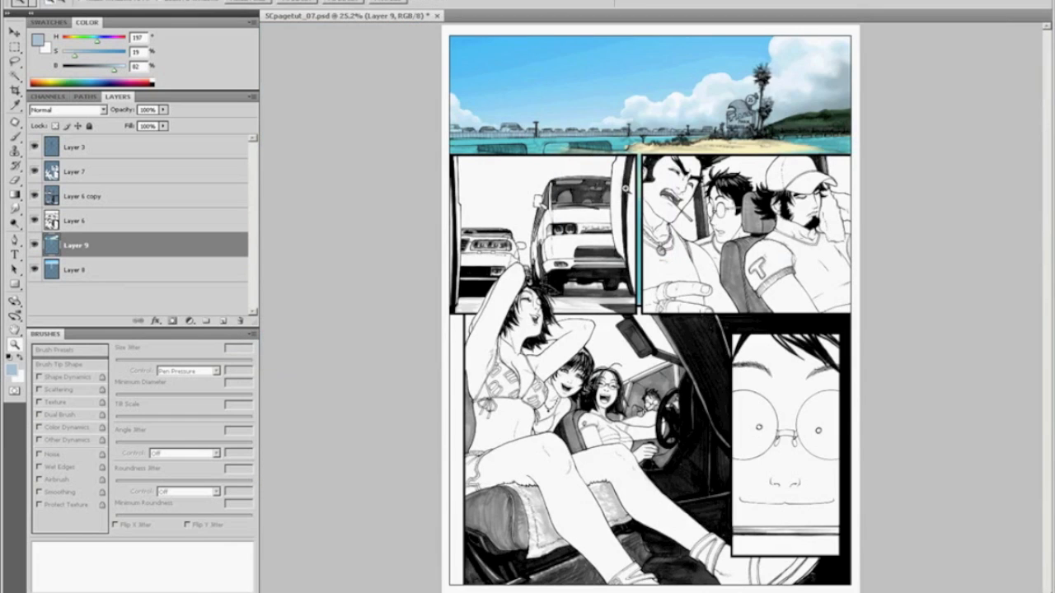
left_click_drag(774, 107, 879, 157)
key("b")
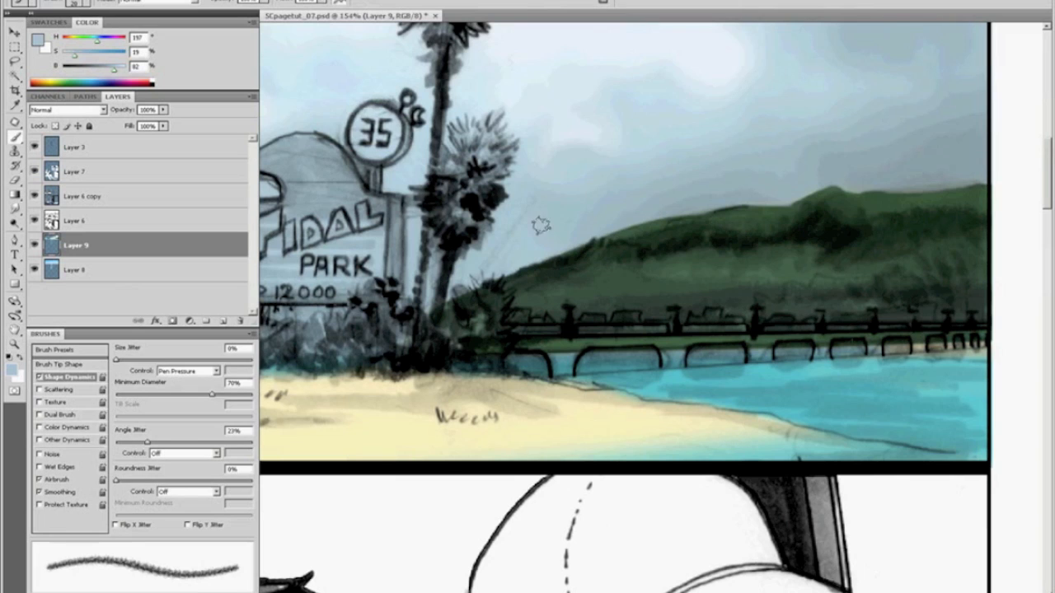
left_click_drag(85, 83, 71, 76)
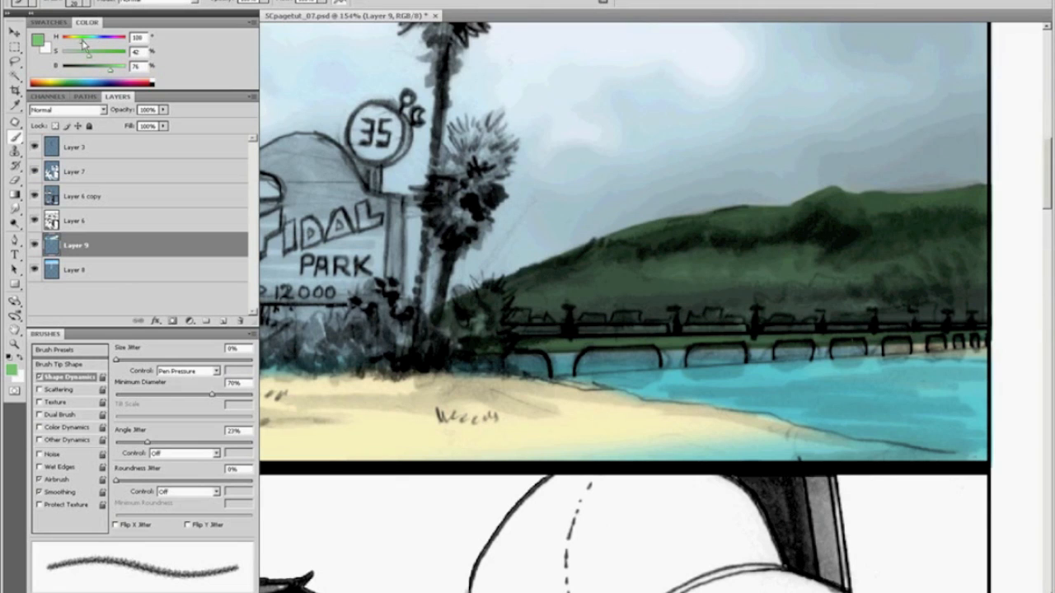
key("bracketleft")
key("bracketleft")
key("bracketleft")
key("bracketleft")
key("bracketleft")
key("bracketleft")
key("bracketleft")
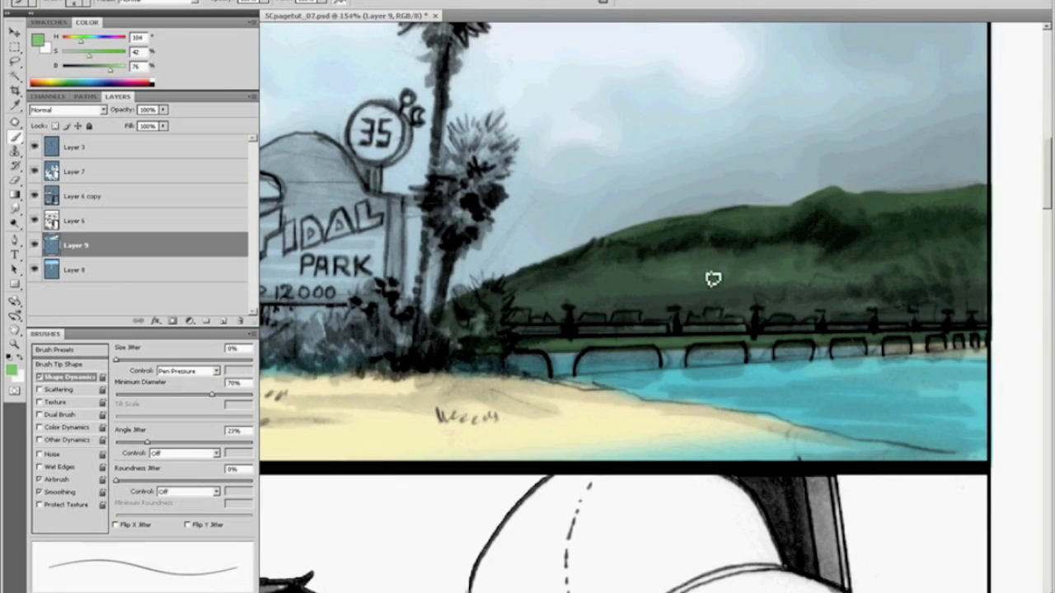
left_click_drag(725, 282, 766, 280)
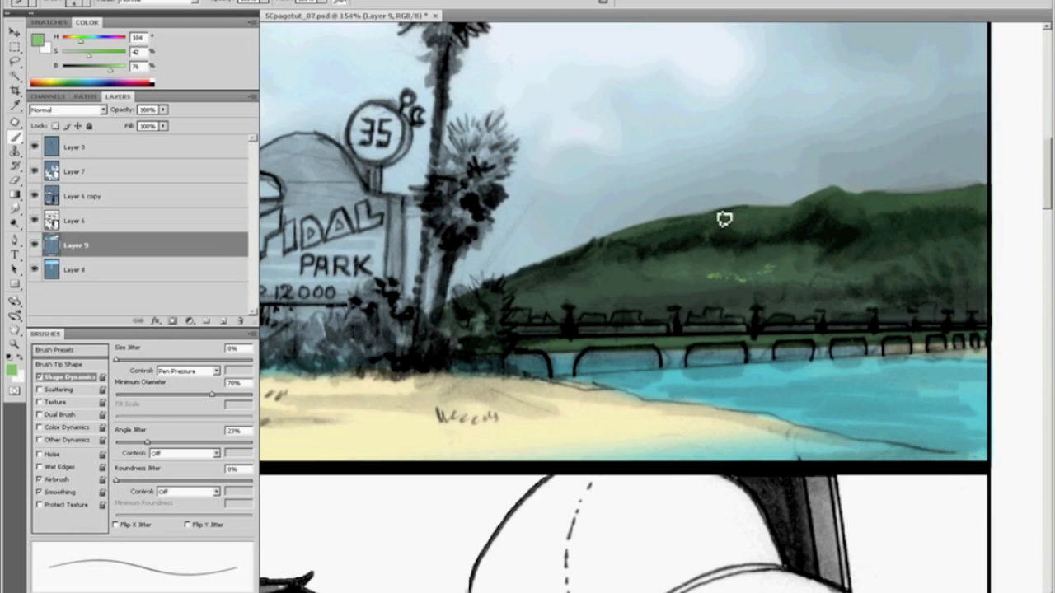
mouse_move(736, 218)
left_mouse_down()
mouse_move(798, 216)
mouse_move(835, 197)
mouse_move(823, 204)
mouse_move(979, 191)
mouse_move(911, 198)
left_mouse_up()
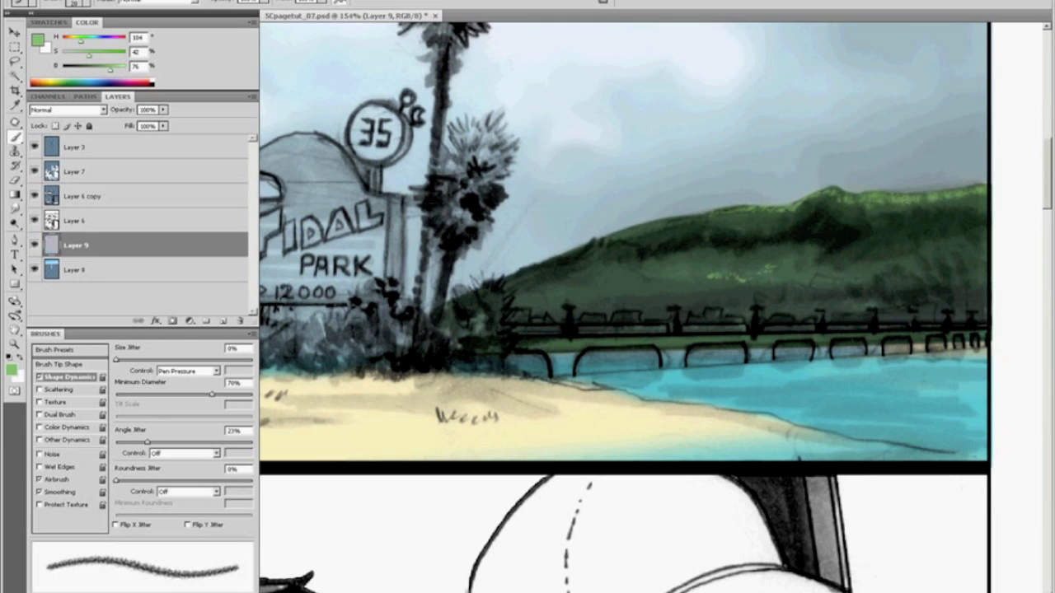
Step: Blend the ridge highlights with sampled greens and extend them toward the left slope in a green of H 104, S 42, B 60
left_click(886, 206, "alt")
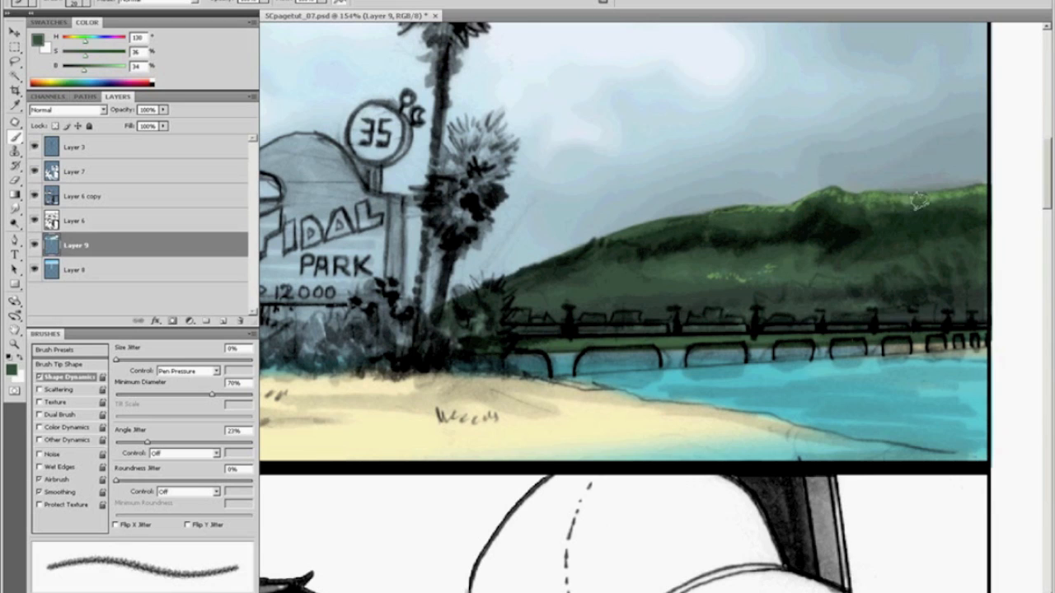
left_click(905, 196, "alt")
left_click_drag(896, 200, 875, 201)
left_click_drag(736, 220, 718, 215)
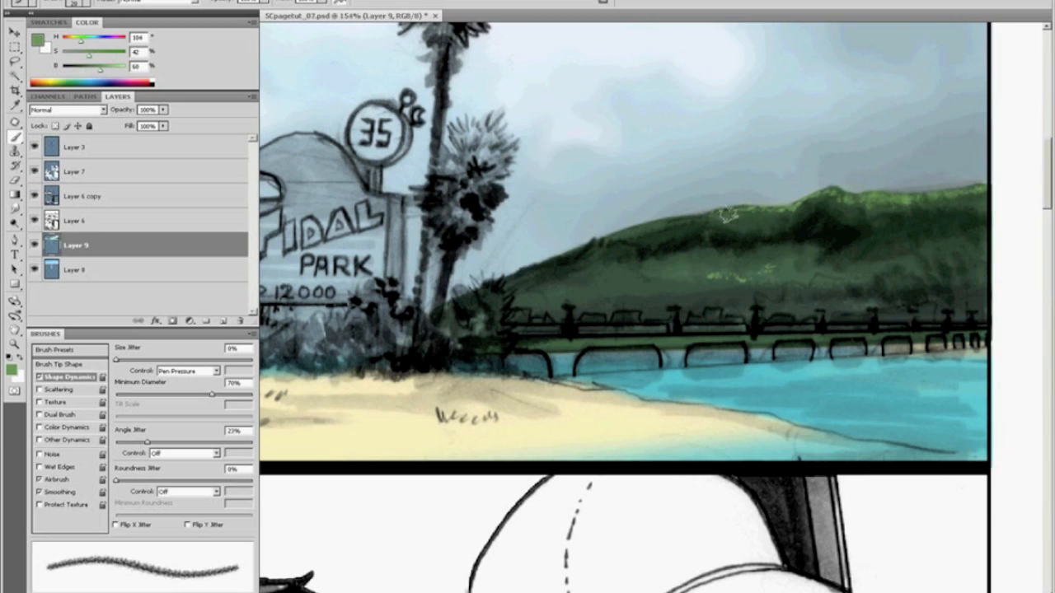
Step: Brush a broad sunlit green band across the hill's middle slope with a larger textured brush
key("bracketright")
key("bracketright")
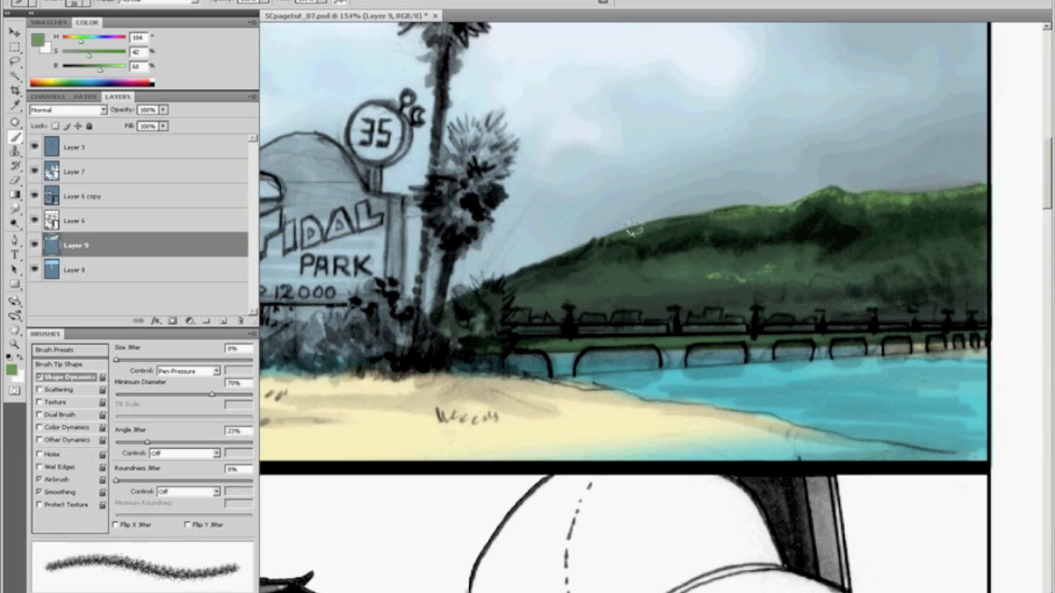
mouse_move(693, 263)
left_mouse_down()
mouse_move(730, 273)
mouse_move(784, 260)
mouse_move(628, 264)
left_mouse_up()
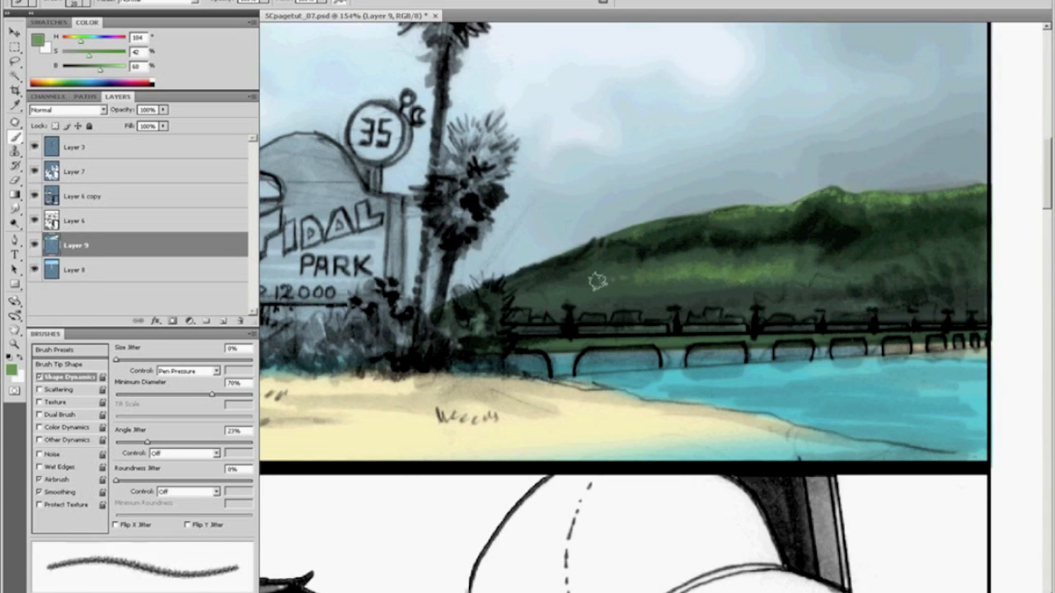
mouse_move(556, 288)
left_mouse_down()
mouse_move(743, 270)
mouse_move(717, 274)
mouse_move(730, 265)
mouse_move(710, 256)
mouse_move(778, 266)
mouse_move(790, 254)
mouse_move(816, 270)
mouse_move(867, 264)
left_mouse_up()
left_click_drag(789, 270, 700, 275)
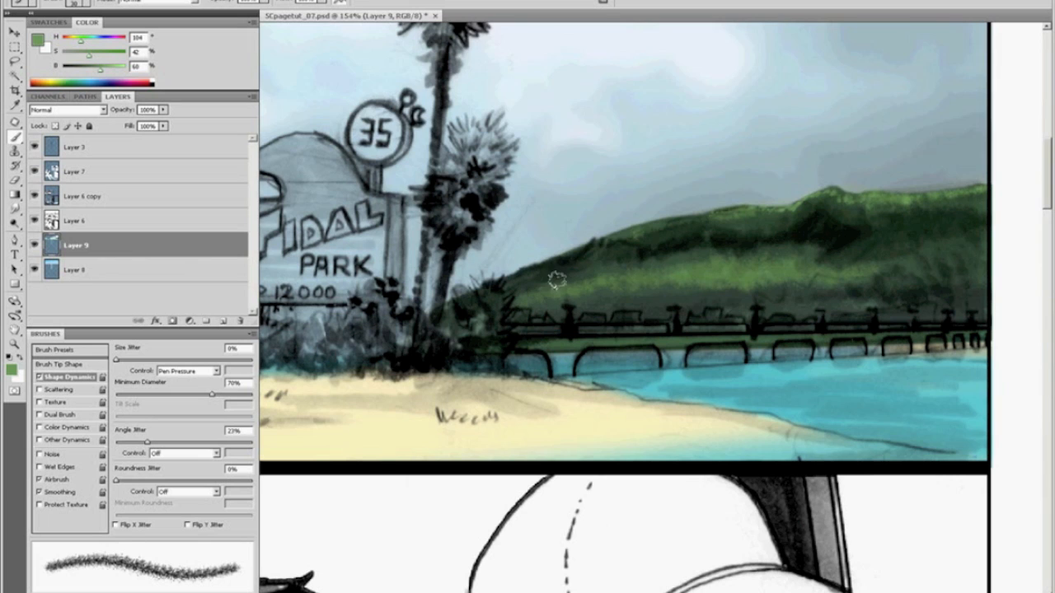
Step: Add fine green foliage highlights along the hill's left ridge with a smaller textured brush
key("bracketleft")
key("bracketleft")
key("bracketleft")
key("bracketleft")
mouse_move(571, 264)
left_mouse_down()
mouse_move(599, 241)
mouse_move(660, 226)
mouse_move(708, 219)
mouse_move(690, 236)
mouse_move(709, 230)
left_mouse_up()
Step: Dab green foliage highlights below the peak, on the dark right slope and along the middle band with a slightly larger brush
key("bracketright")
key("bracketright")
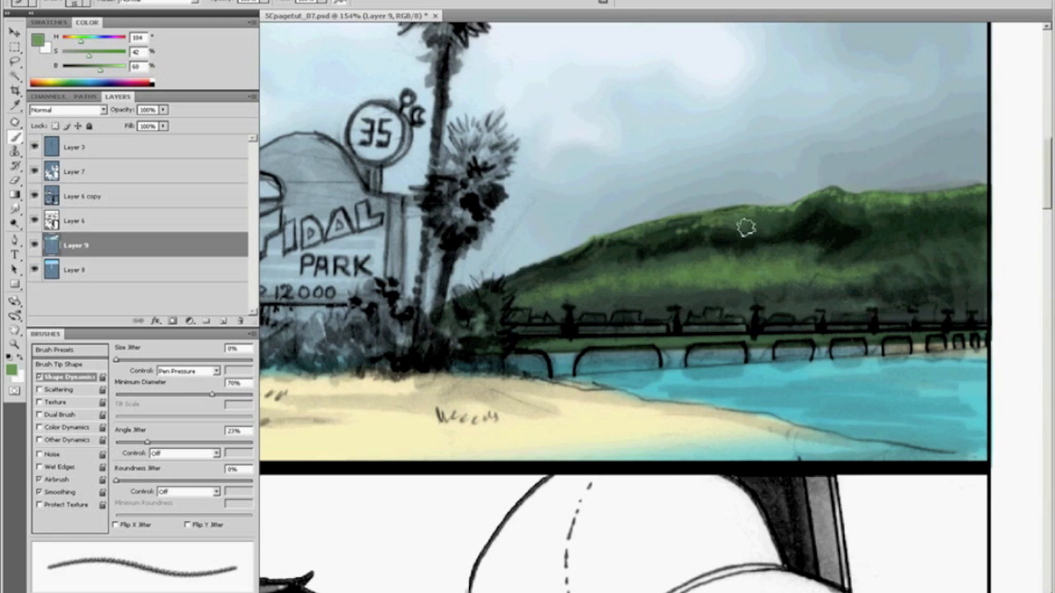
left_click_drag(789, 217, 811, 208)
mouse_move(891, 242)
left_mouse_down()
mouse_move(893, 263)
mouse_move(910, 259)
left_mouse_up()
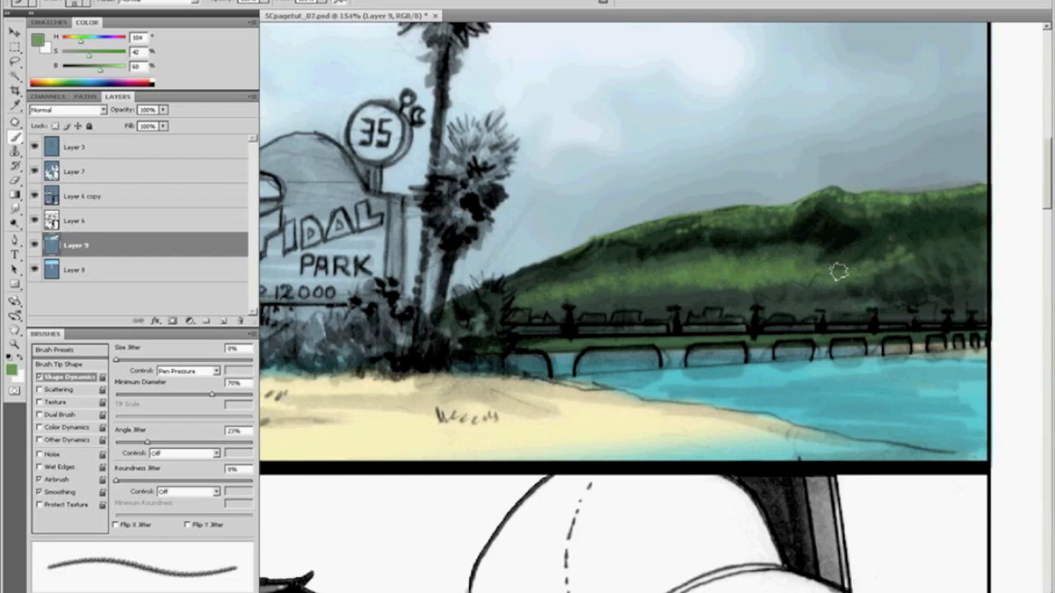
left_click_drag(798, 282, 813, 288)
Step: Glaze the hill's middle and left slopes with sampled greens, using a much larger textured brush at reduced flow
left_click(669, 290, "alt")
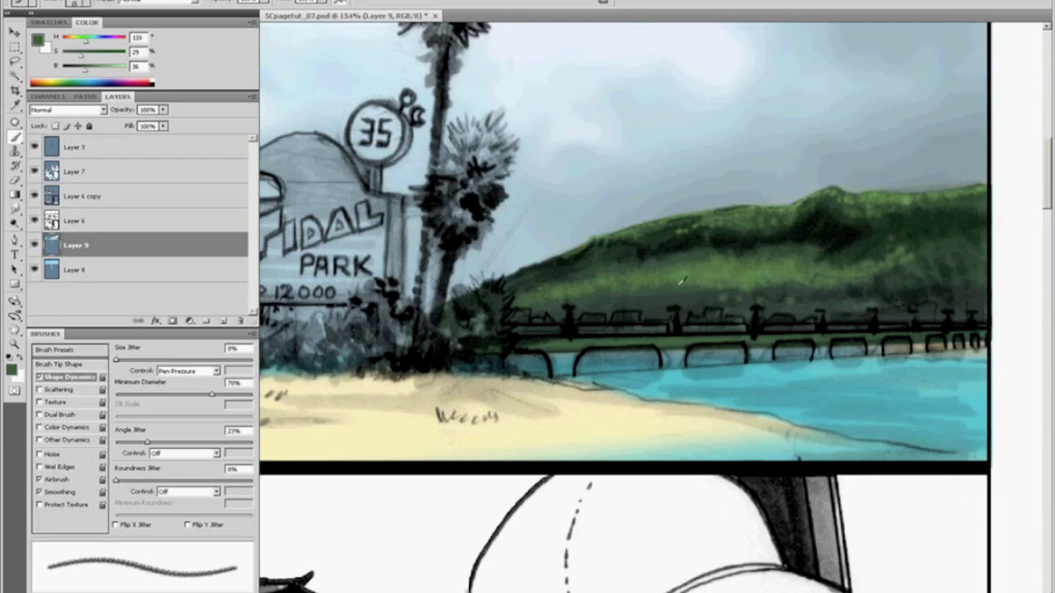
key("bracketright")
key("bracketright")
key("bracketright")
key("bracketright")
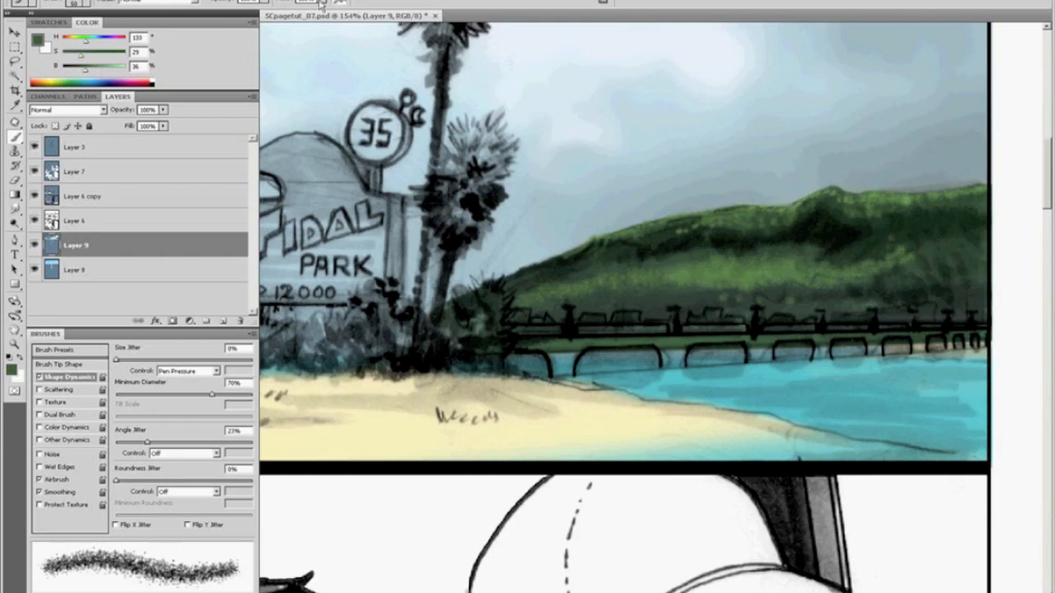
left_click_drag(320, 5, 294, 16)
left_click(660, 261)
left_click(725, 275, "alt")
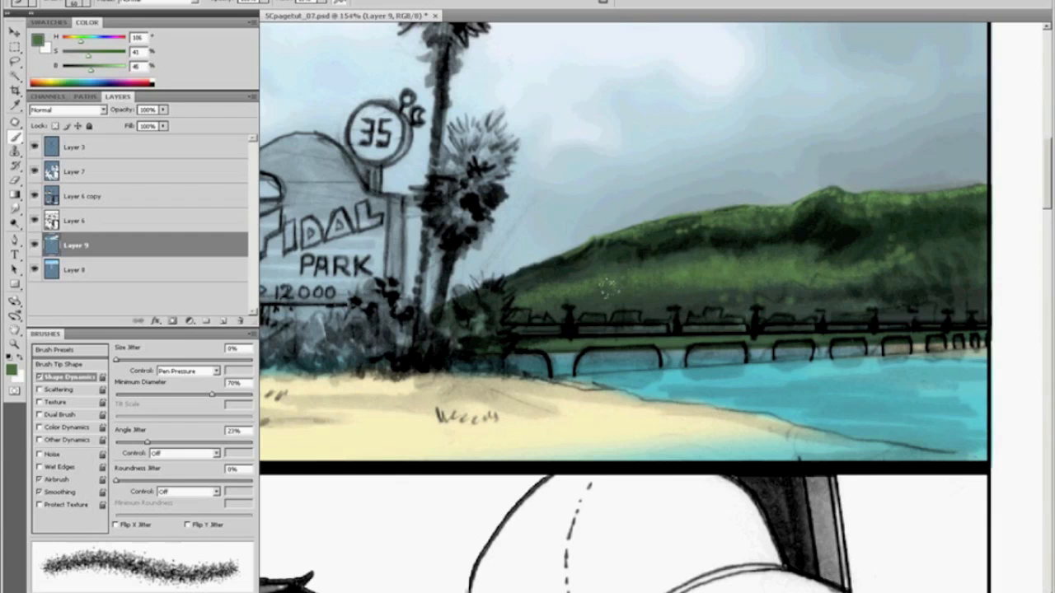
left_click_drag(643, 287, 574, 273)
Step: Soften the dark shadow below the hill's peak with a sampled mid green, and check the hill on the full page
left_click(759, 254, "alt")
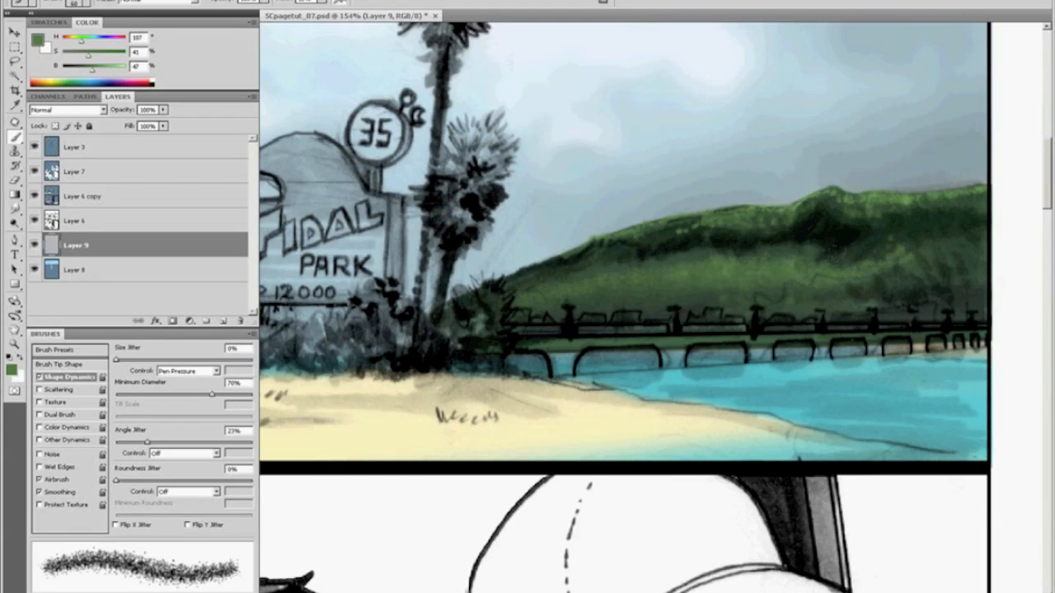
mouse_move(840, 218)
left_mouse_down()
mouse_move(838, 235)
mouse_move(800, 234)
left_mouse_up()
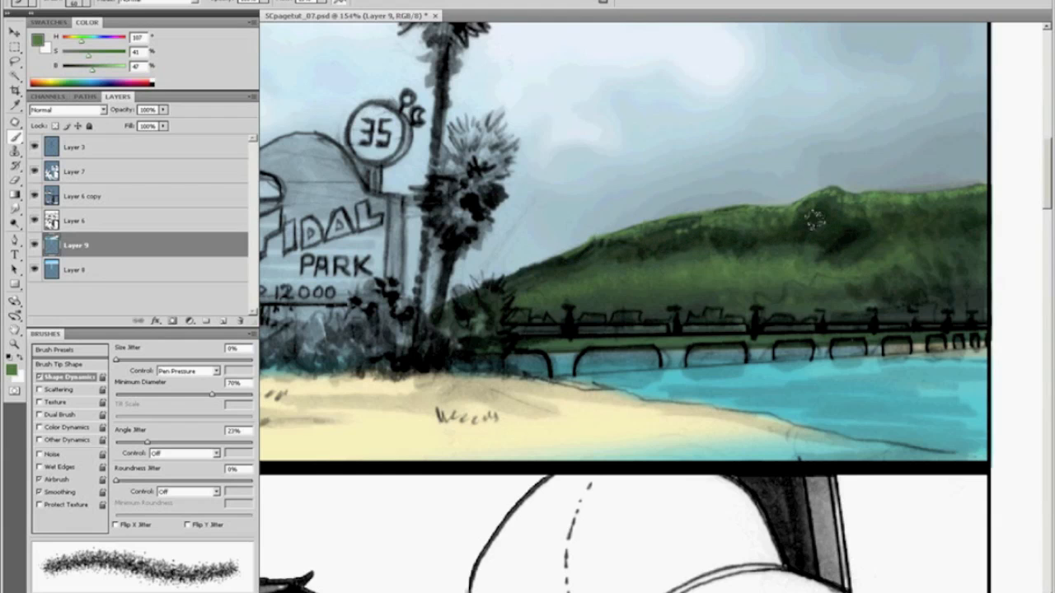
key("ctrl+0")
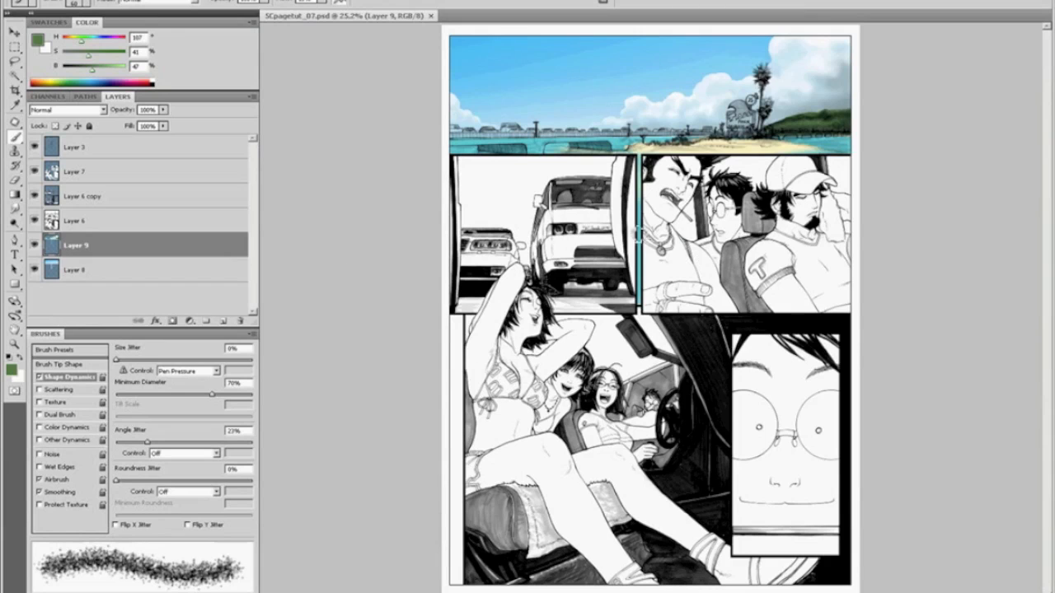
key("z")
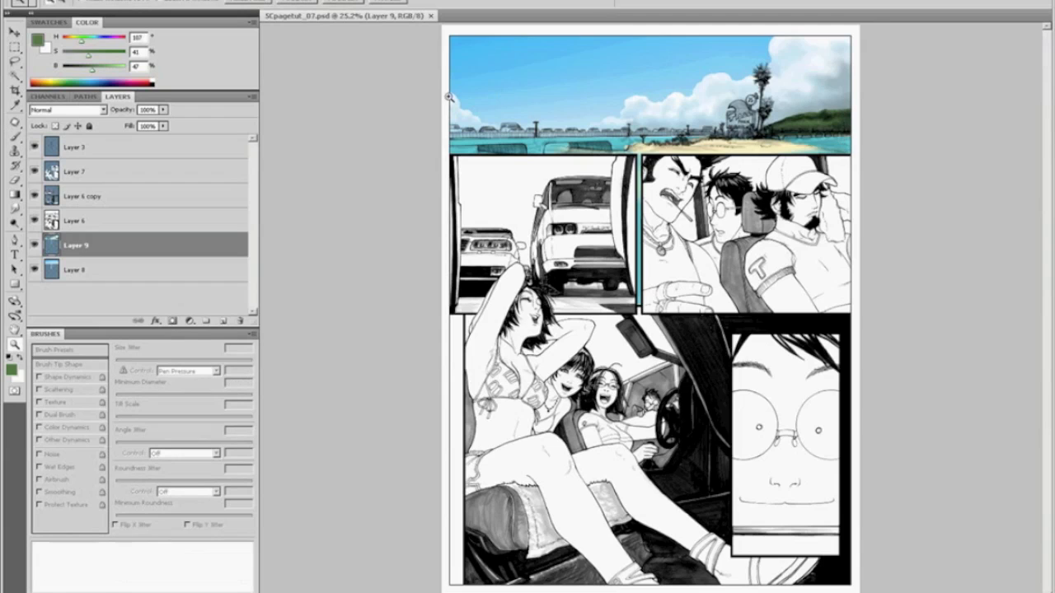
Step: Create a new layer above Layer 9 and set the foreground colour to a muted green, H 126, S 13, B 70
left_click(863, 192)
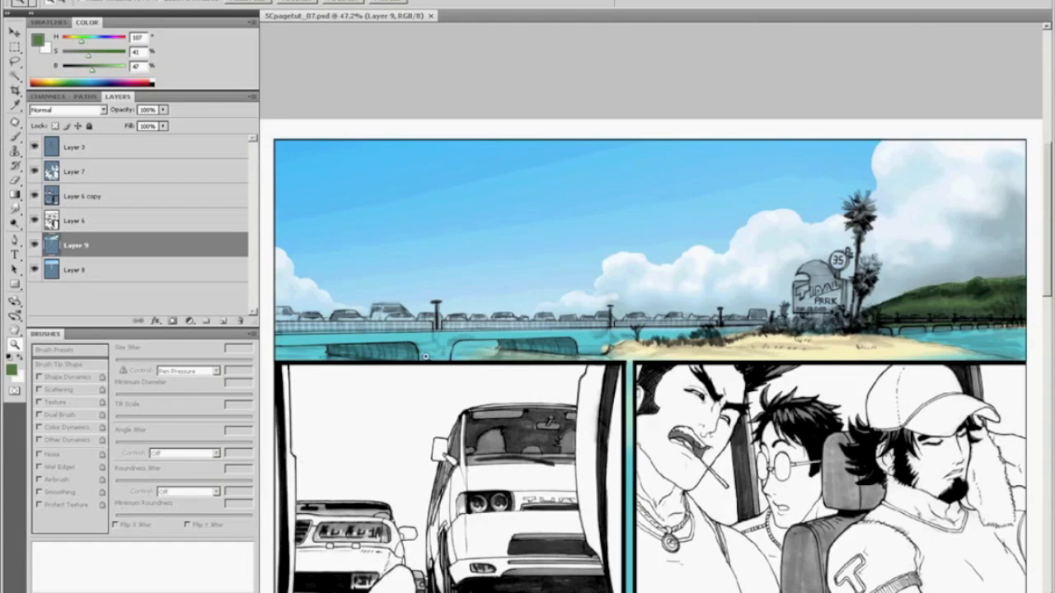
left_click(221, 321)
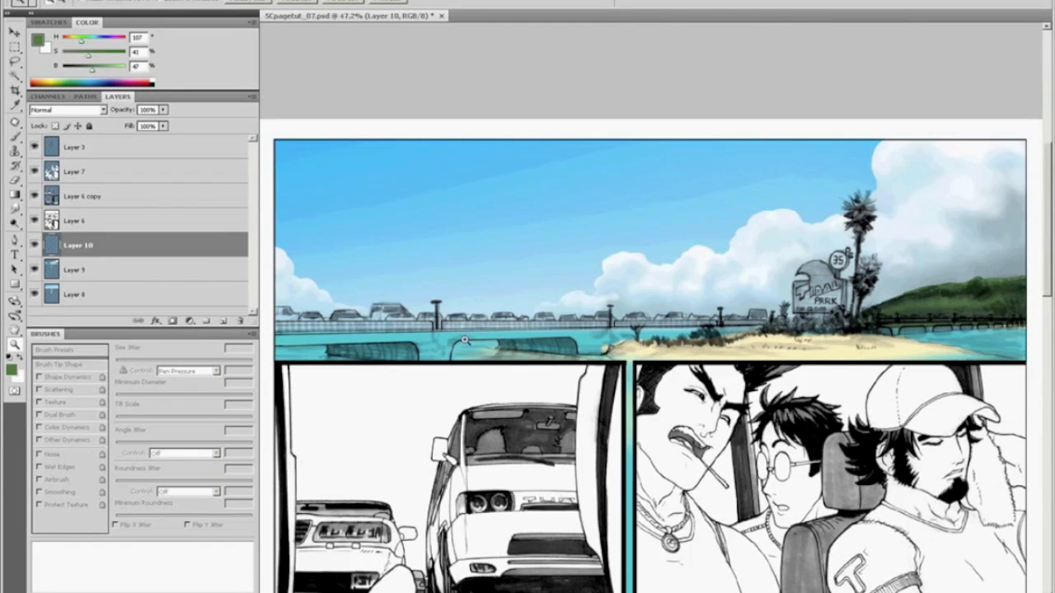
left_click_drag(592, 404, 264, 264)
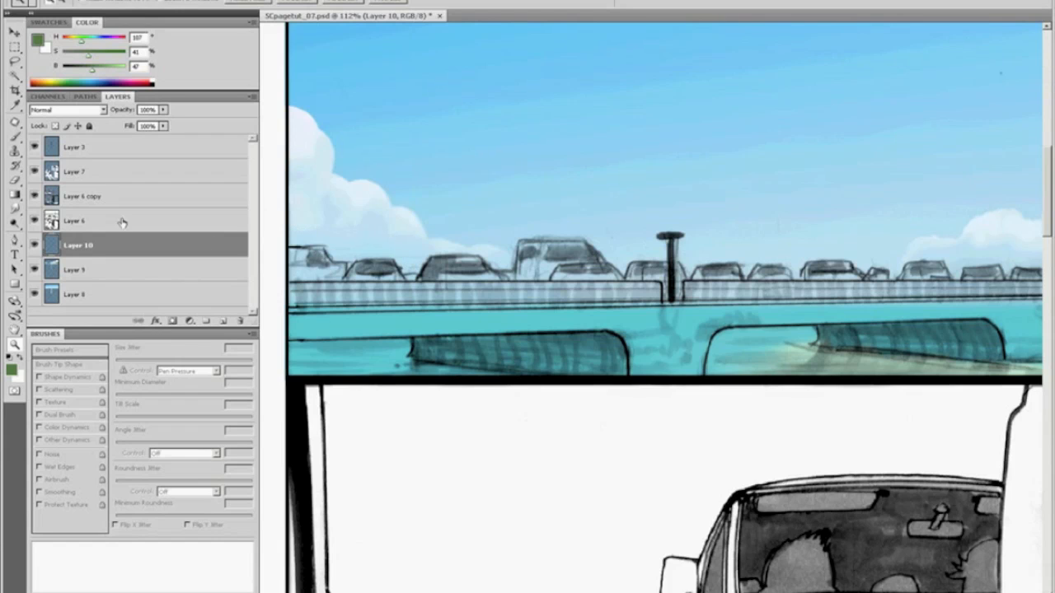
mouse_move(52, 77)
left_mouse_down()
mouse_move(53, 87)
mouse_move(56, 73)
left_mouse_up()
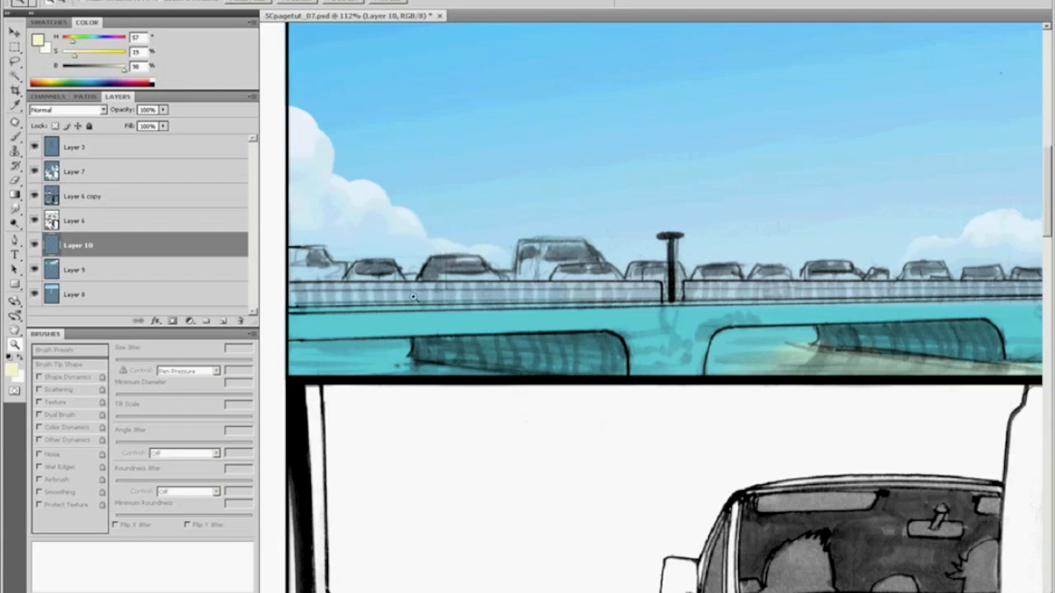
mouse_move(87, 73)
left_mouse_down()
mouse_move(76, 64)
mouse_move(103, 43)
mouse_move(84, 41)
mouse_move(108, 76)
left_mouse_up()
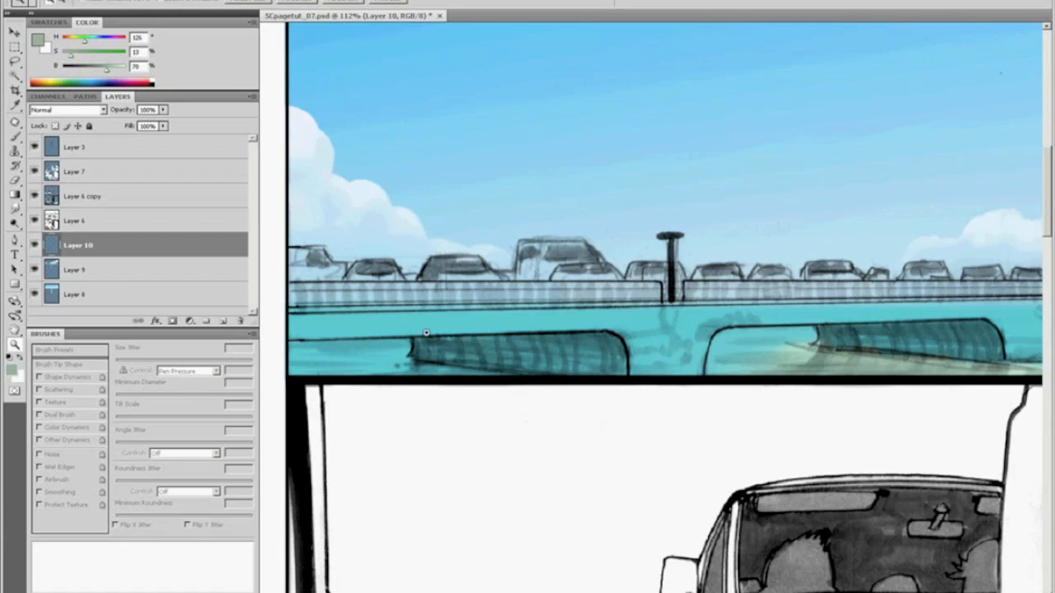
Step: Choose the hard round 19 px brush preset with Shape Dynamics off and enlarge it to 30 px
key("b")
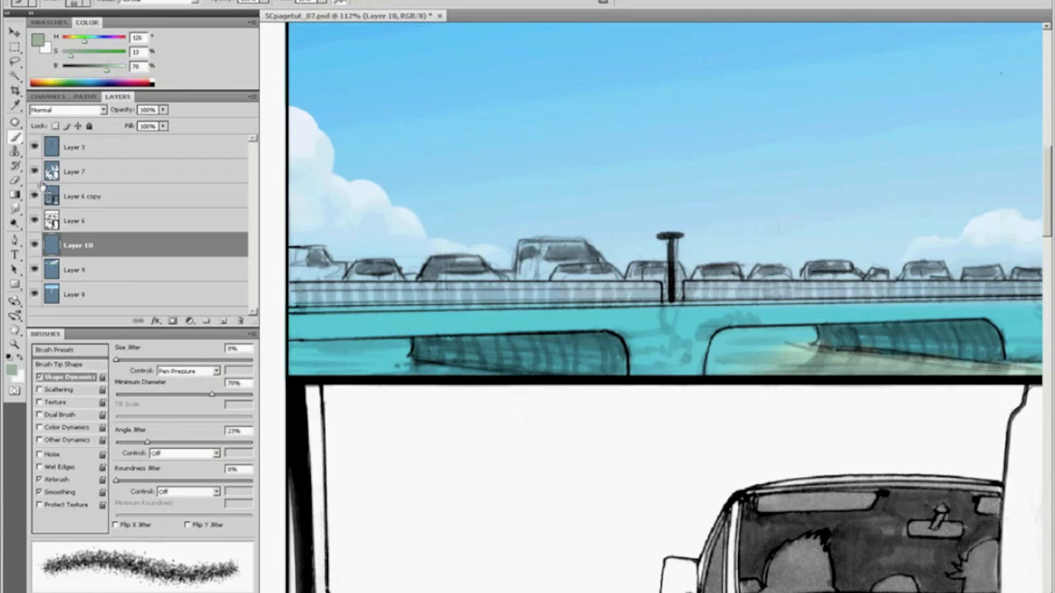
left_click(59, 350)
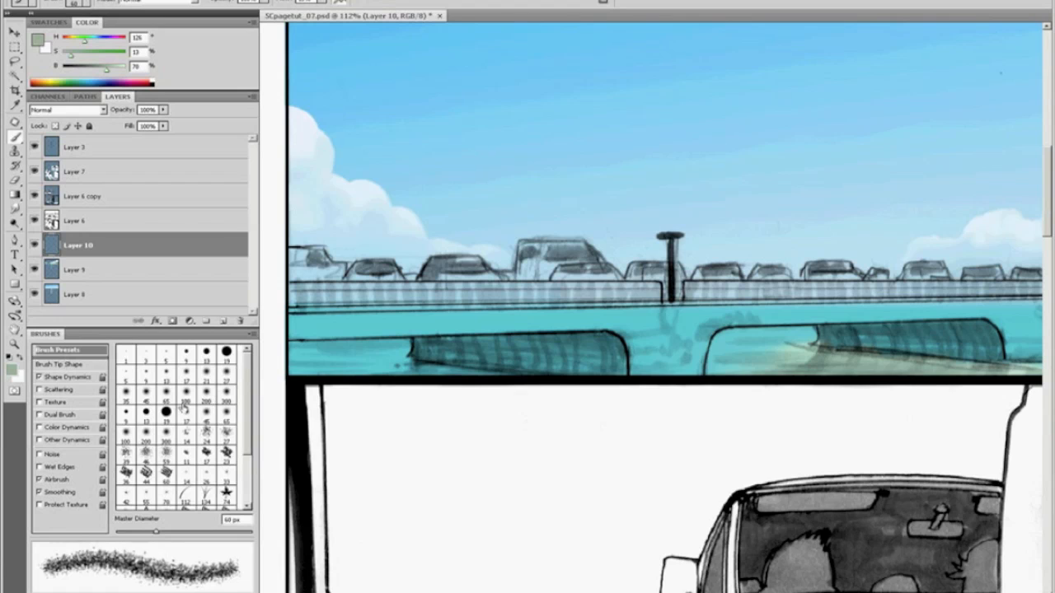
left_click(226, 353)
left_click(40, 377)
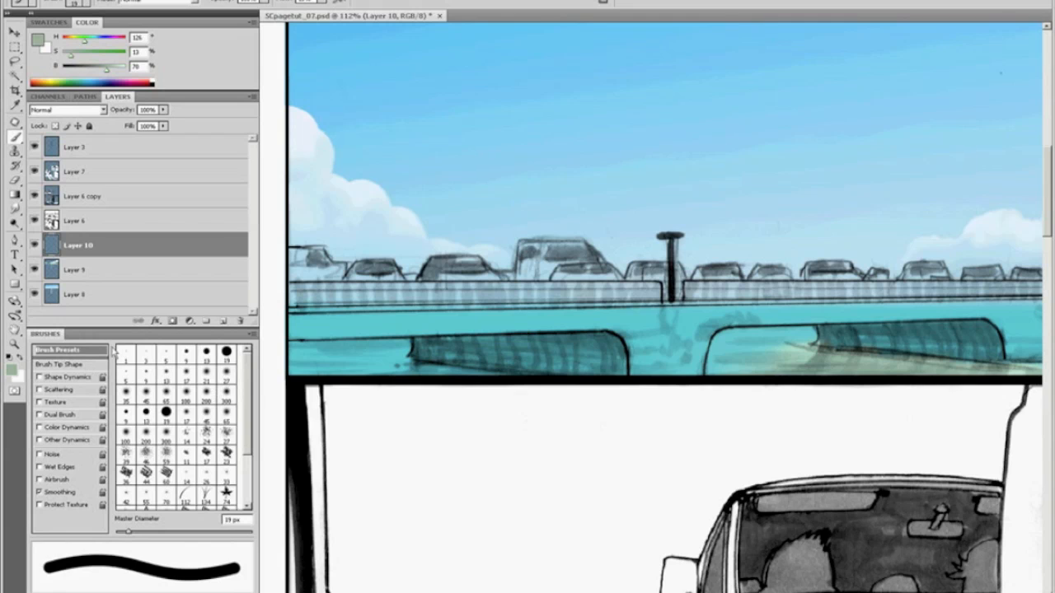
key("bracketright")
key("bracketright")
key("bracketright")
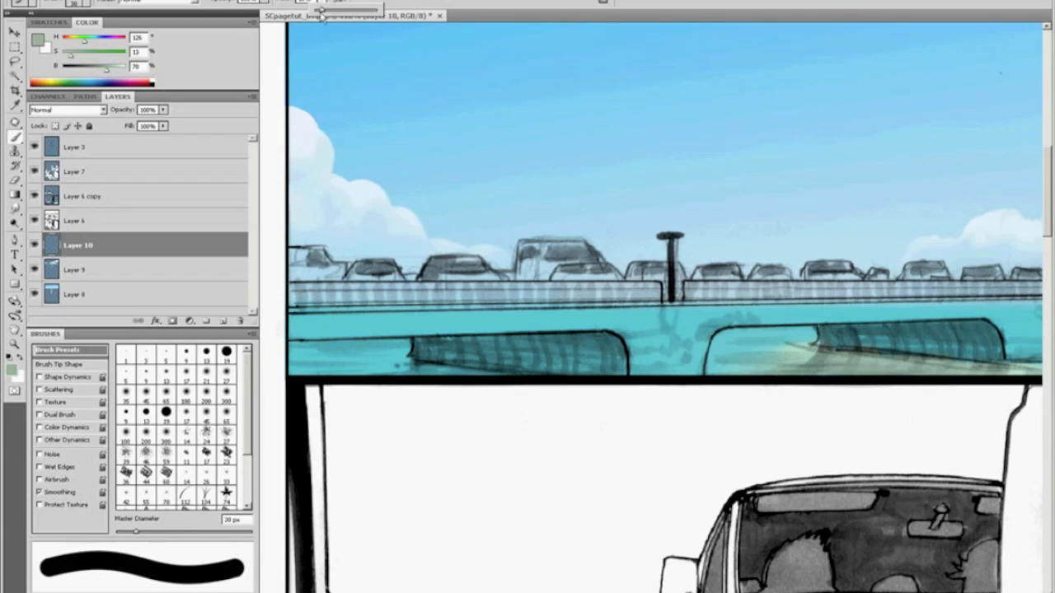
Step: Paint flat green over the bridge's lower beam, central pillar and shaded arch undersides, adjusting the brush size to fit
left_click(279, 328)
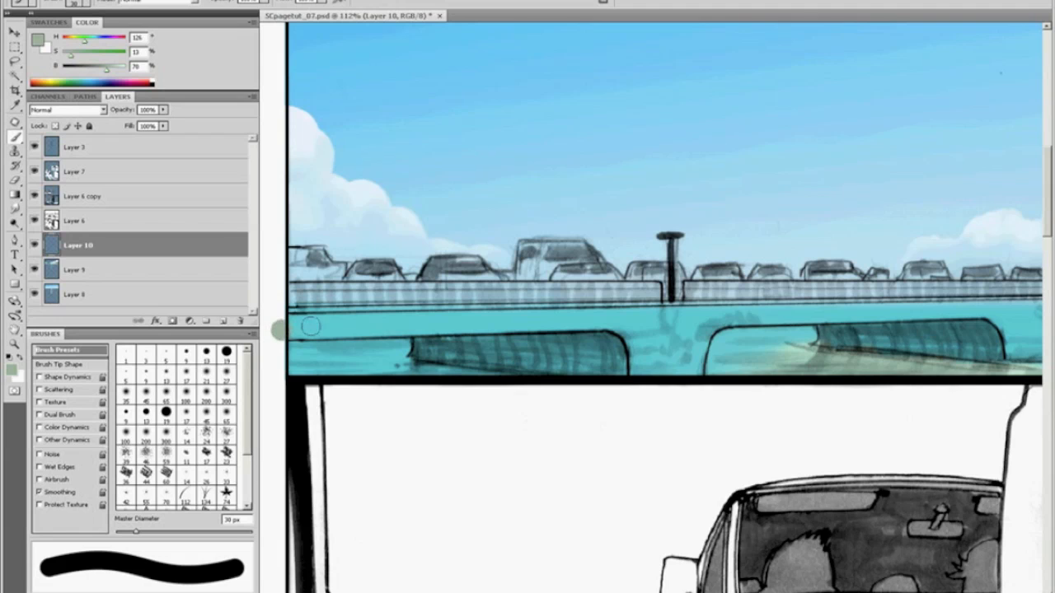
left_click(402, 326, "shift")
left_click_drag(401, 326, 652, 327)
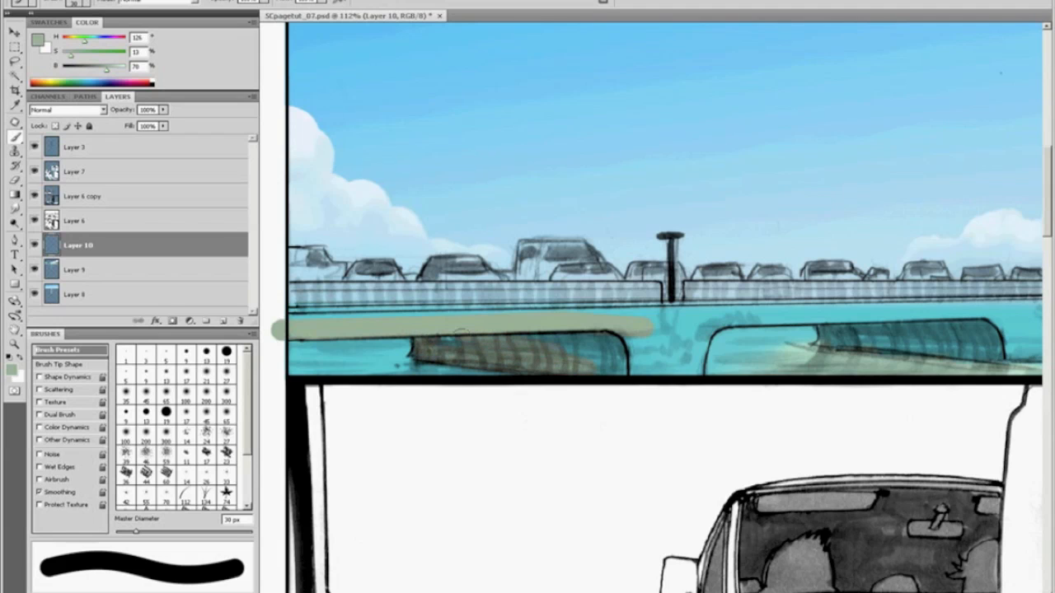
mouse_move(545, 331)
left_mouse_down()
mouse_move(679, 341)
mouse_move(687, 369)
mouse_move(678, 366)
mouse_move(691, 368)
mouse_move(713, 315)
mouse_move(865, 305)
mouse_move(1018, 314)
left_mouse_up()
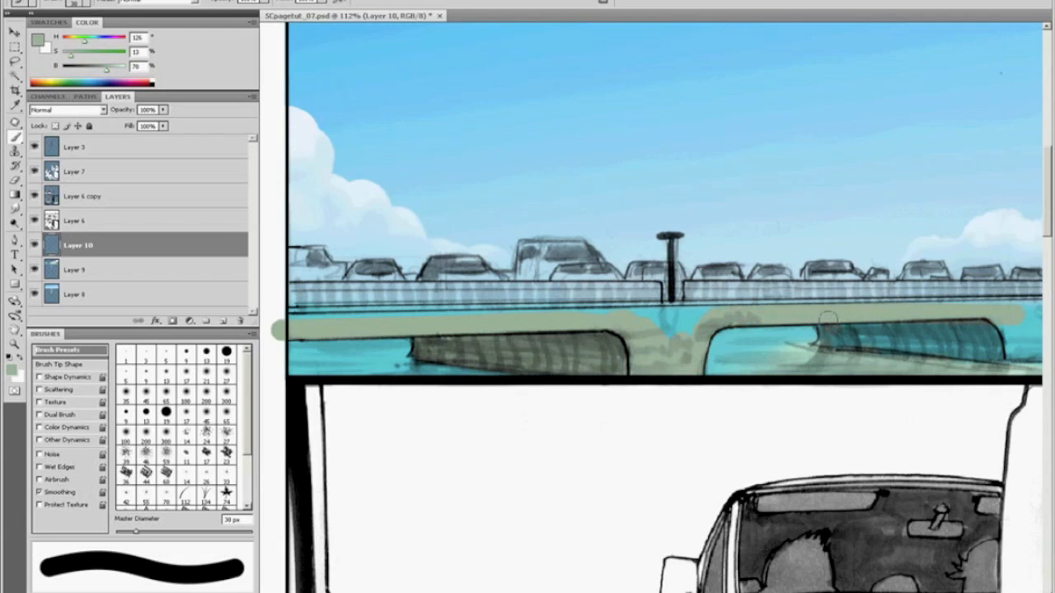
key("bracketleft")
key("bracketleft")
key("bracketleft")
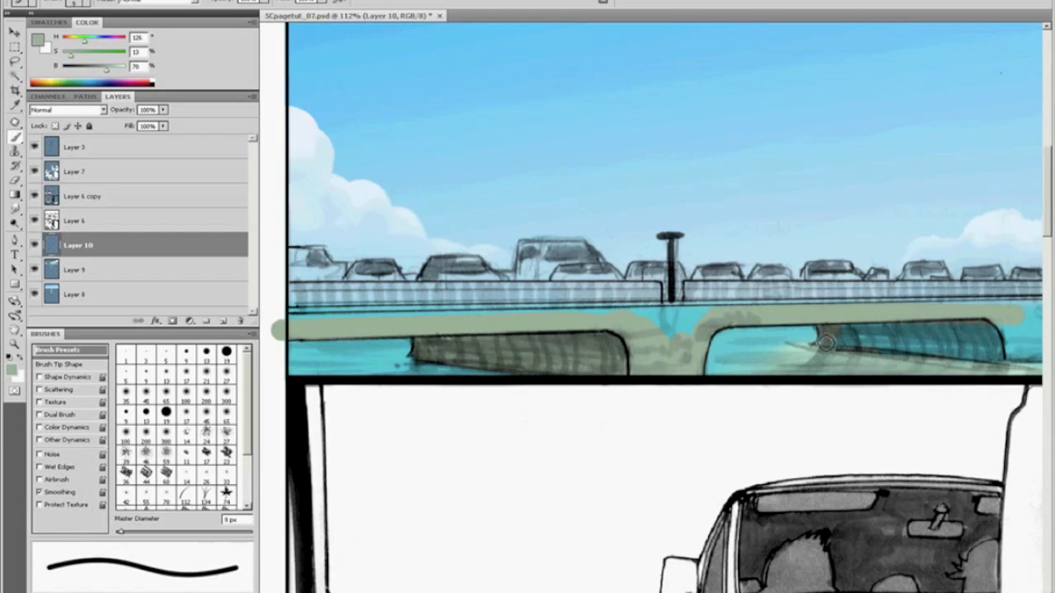
key("bracketright")
key("bracketright")
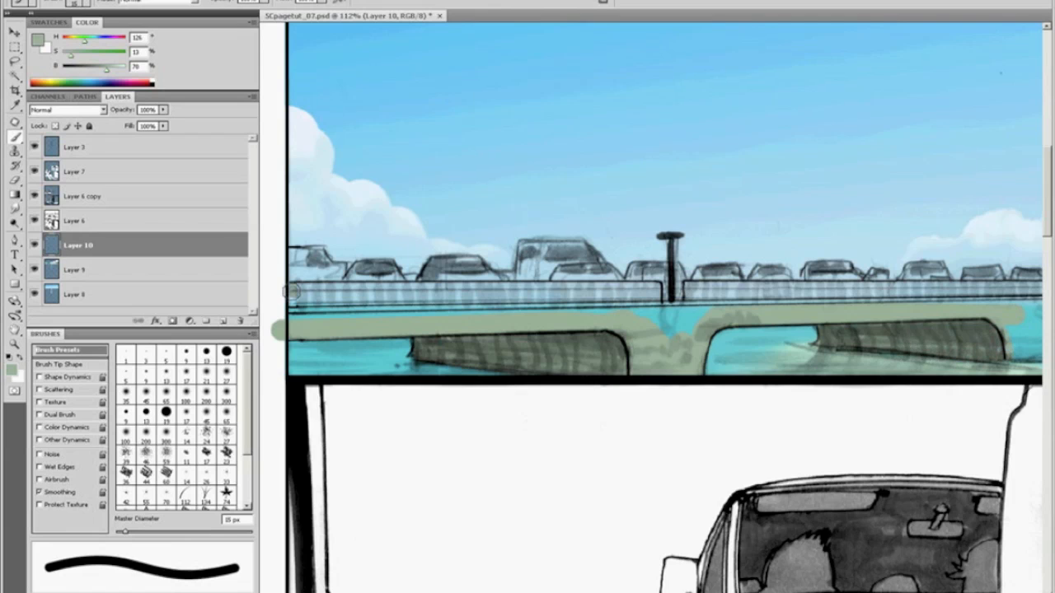
Step: Paint the bridge railing and the upper part of the deck flat green with a larger brush
key("bracketright")
key("bracketright")
key("bracketright")
key("bracketright")
key("bracketright")
mouse_move(272, 307)
left_mouse_down()
mouse_move(539, 292)
mouse_move(620, 295)
mouse_move(672, 312)
mouse_move(707, 309)
mouse_move(663, 309)
mouse_move(1032, 303)
mouse_move(1022, 325)
mouse_move(1013, 313)
mouse_move(1017, 339)
left_mouse_up()
key("bracketleft")
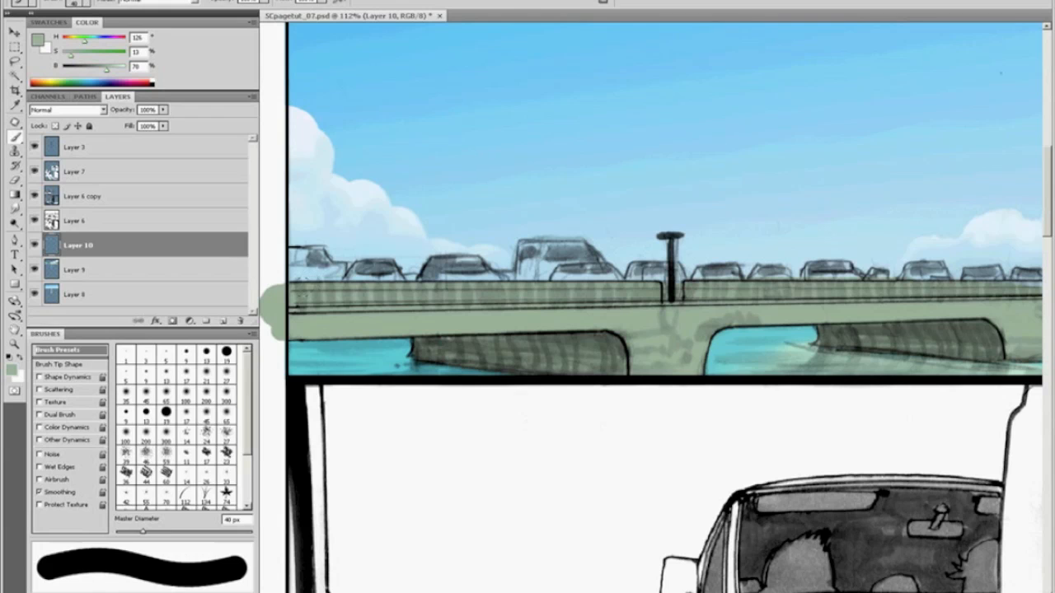
Step: Select the row of cars above the near bridge railing with the Polygonal Lasso and paint them flat green
key("l")
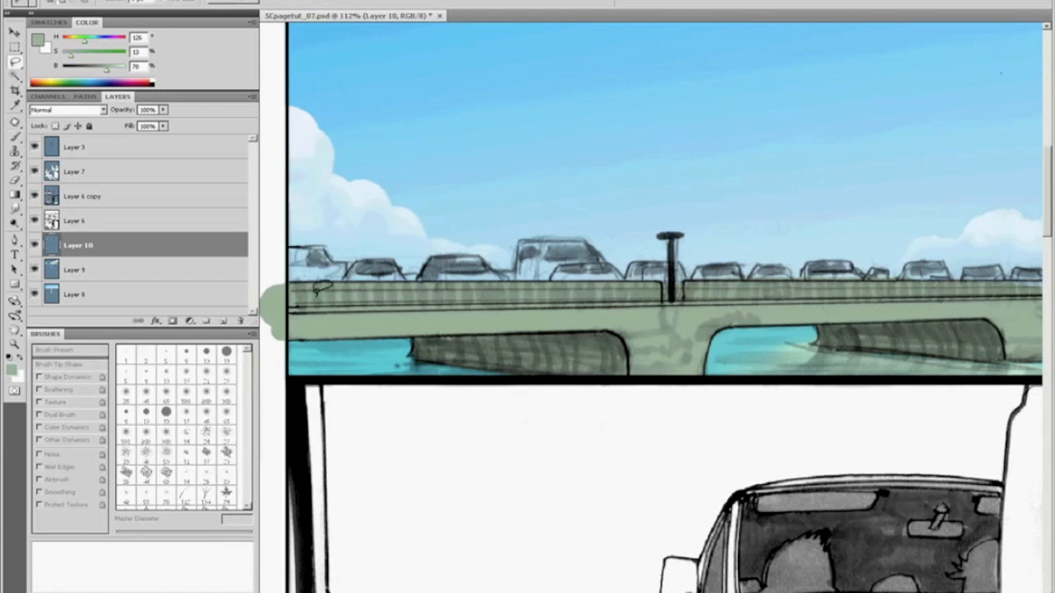
left_click(15, 64)
left_click(78, 72)
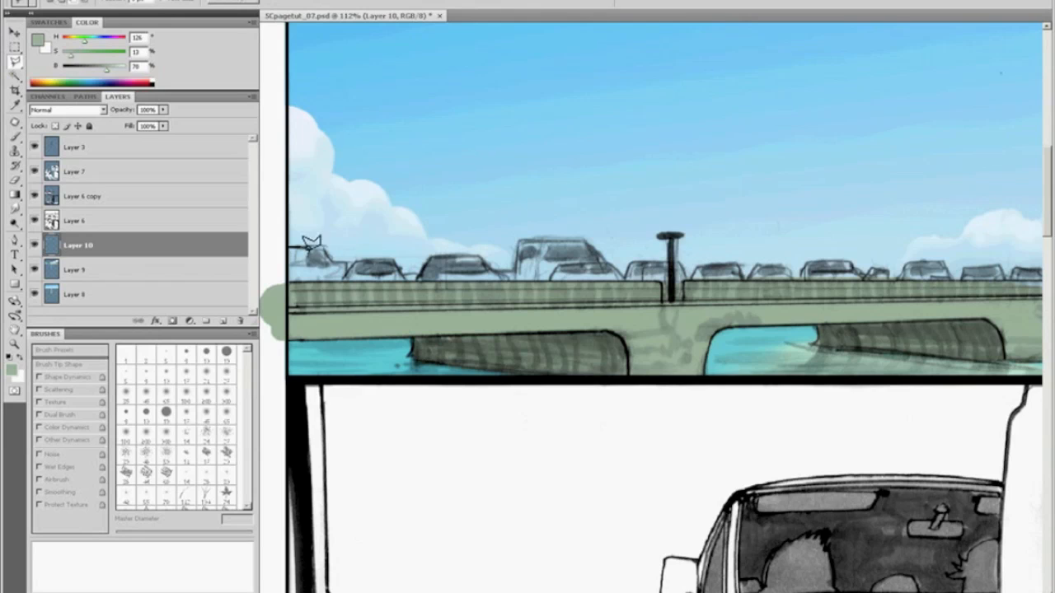
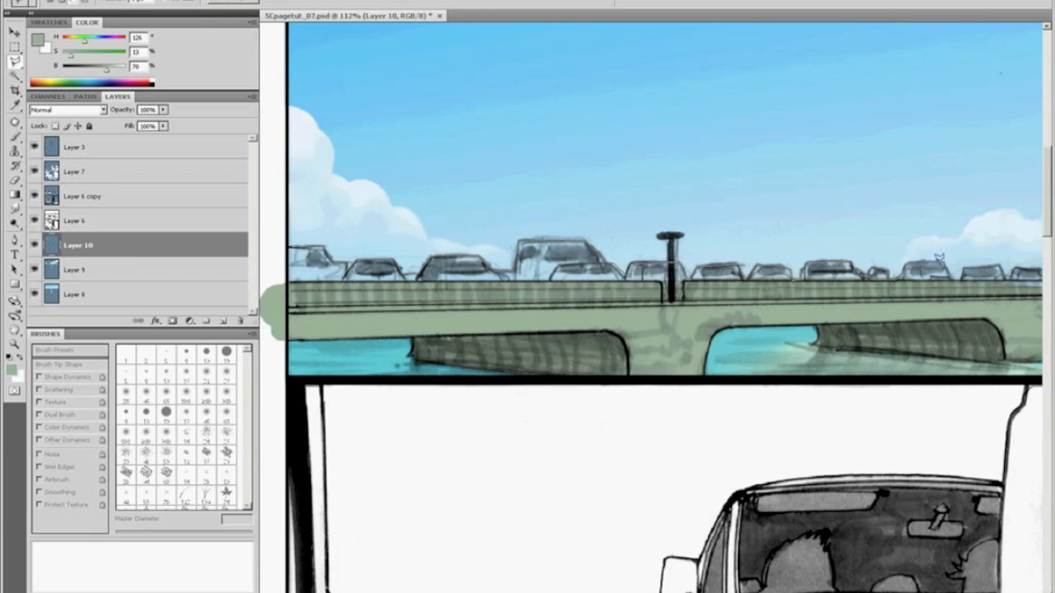
double_click(949, 268)
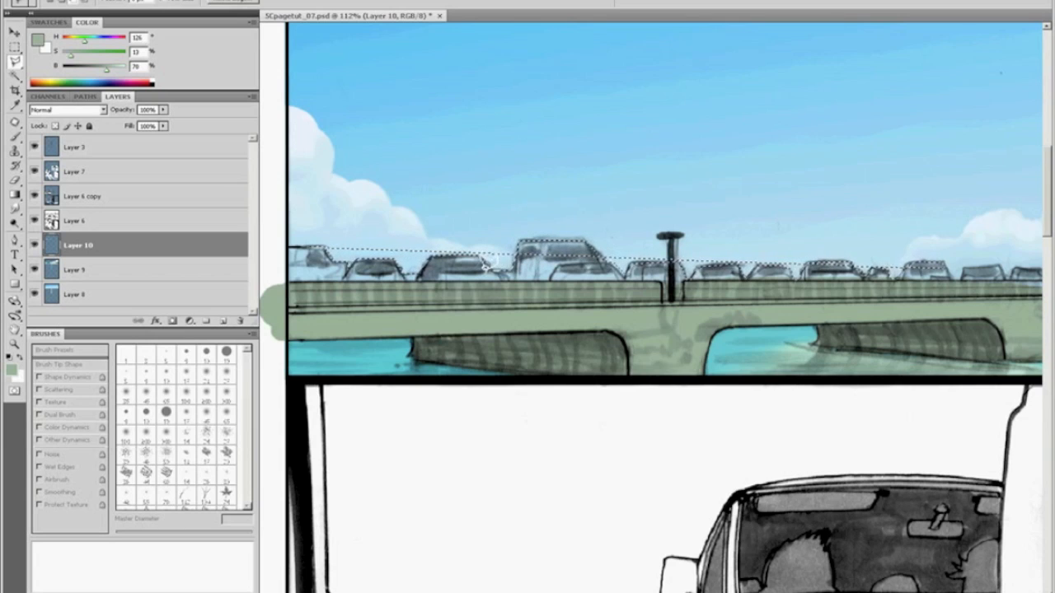
key("b")
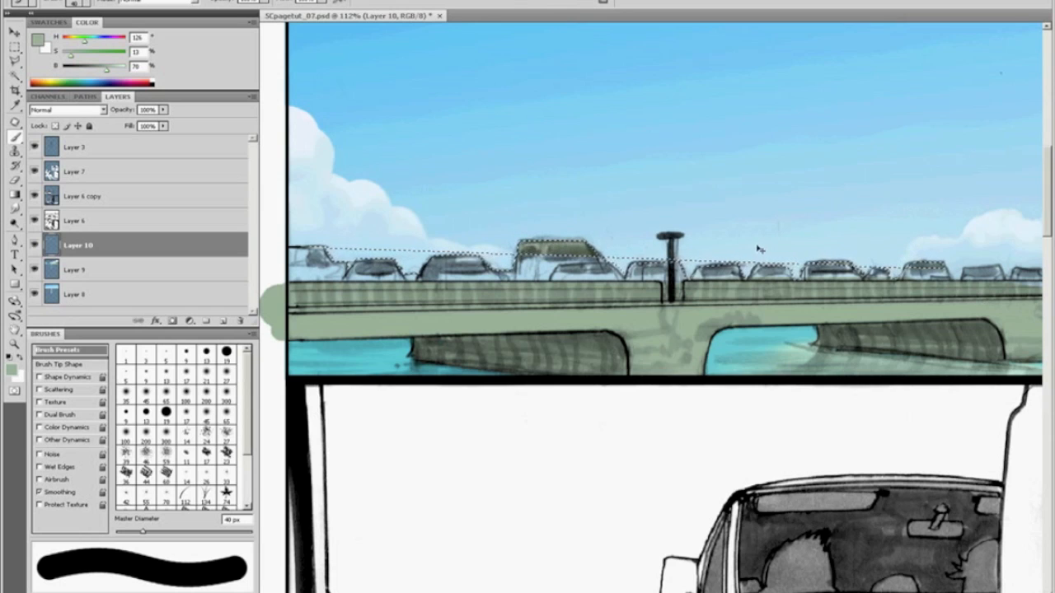
mouse_move(495, 272)
left_mouse_down()
mouse_move(295, 272)
mouse_move(280, 260)
mouse_move(318, 250)
left_mouse_up()
left_click_drag(467, 270, 939, 274)
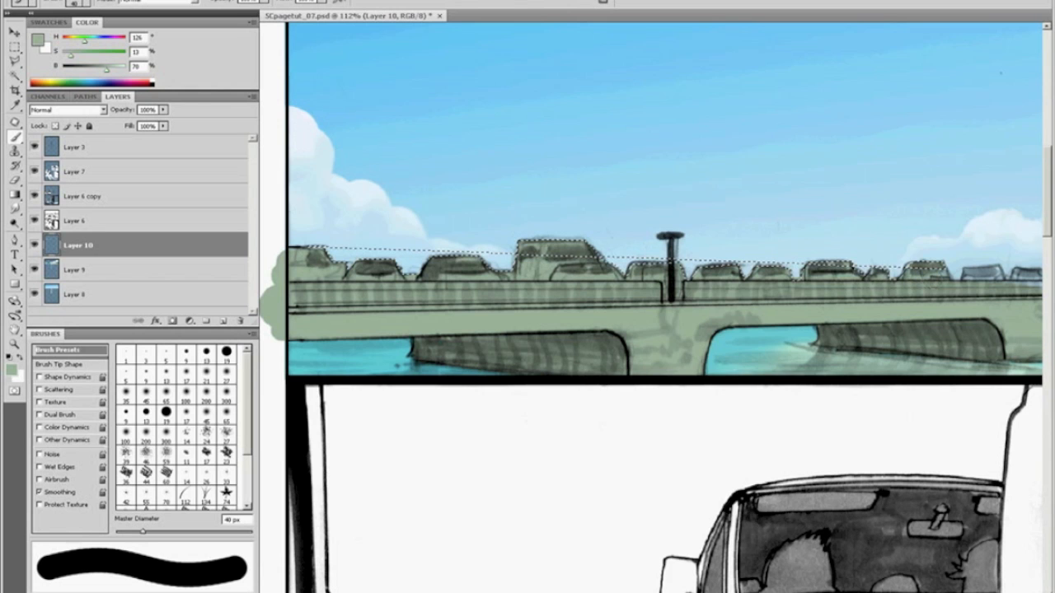
Step: Select the remaining cars and bridge section toward the beach with the Polygonal Lasso
key("space")
mouse_move(733, 313)
left_mouse_down()
mouse_move(499, 358)
mouse_move(351, 303)
left_mouse_up()
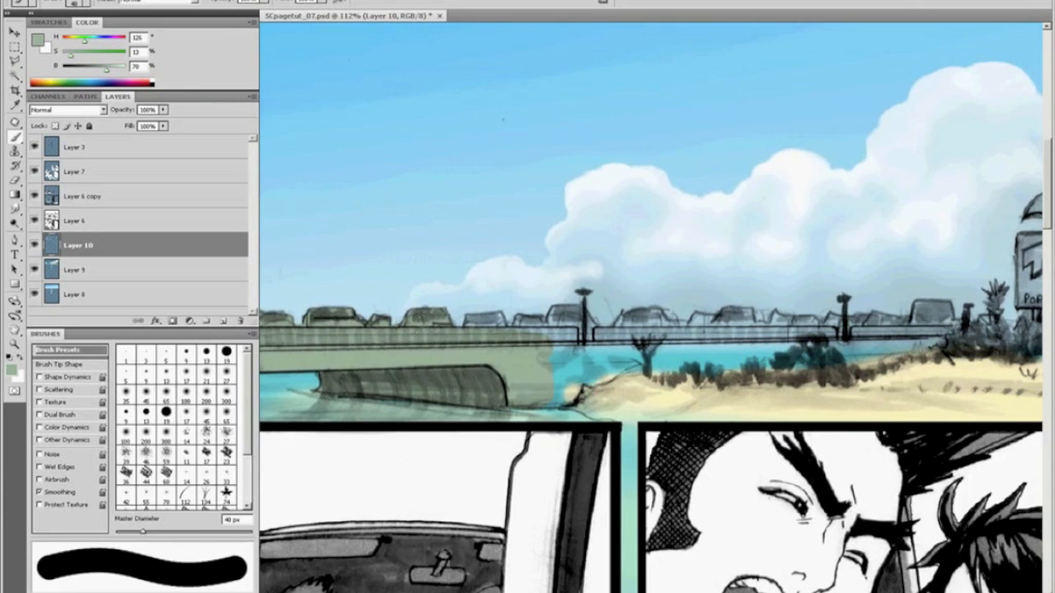
left_click(15, 49)
left_click(15, 63)
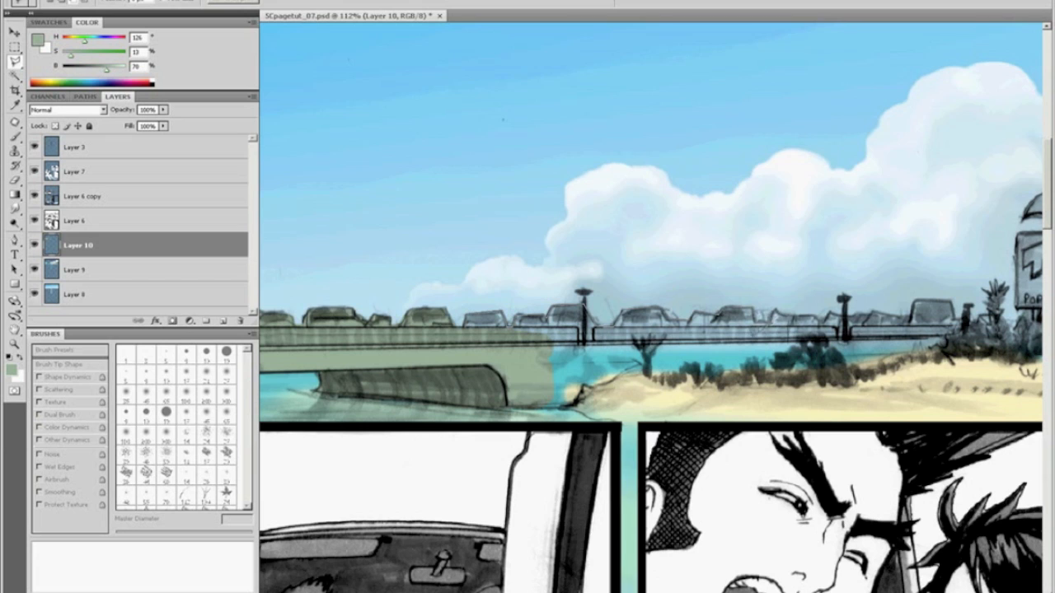
left_click(748, 337)
left_click(466, 328)
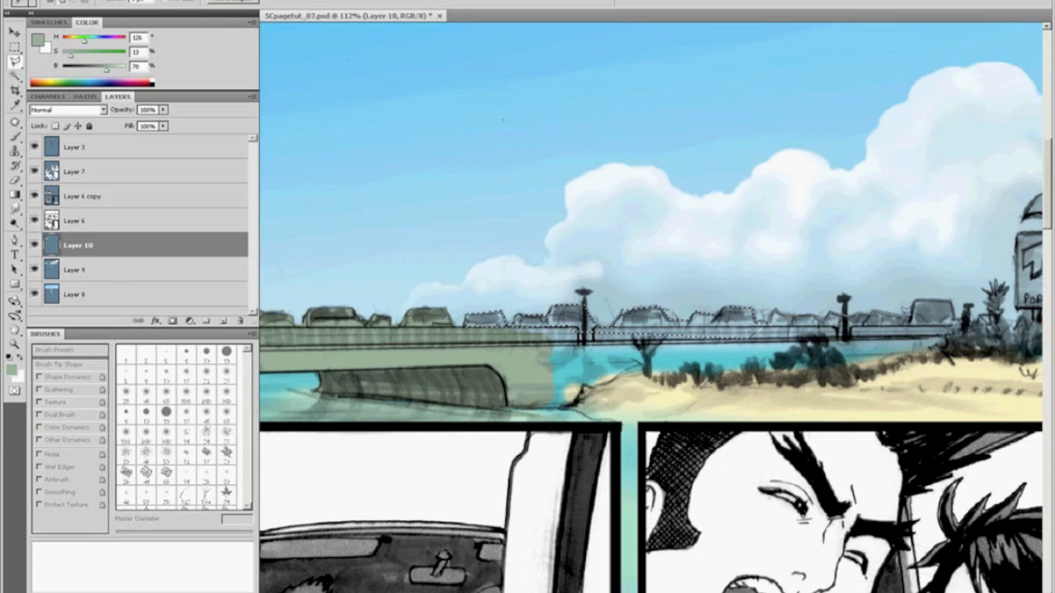
left_click(959, 317)
left_click(972, 318)
left_click(972, 334)
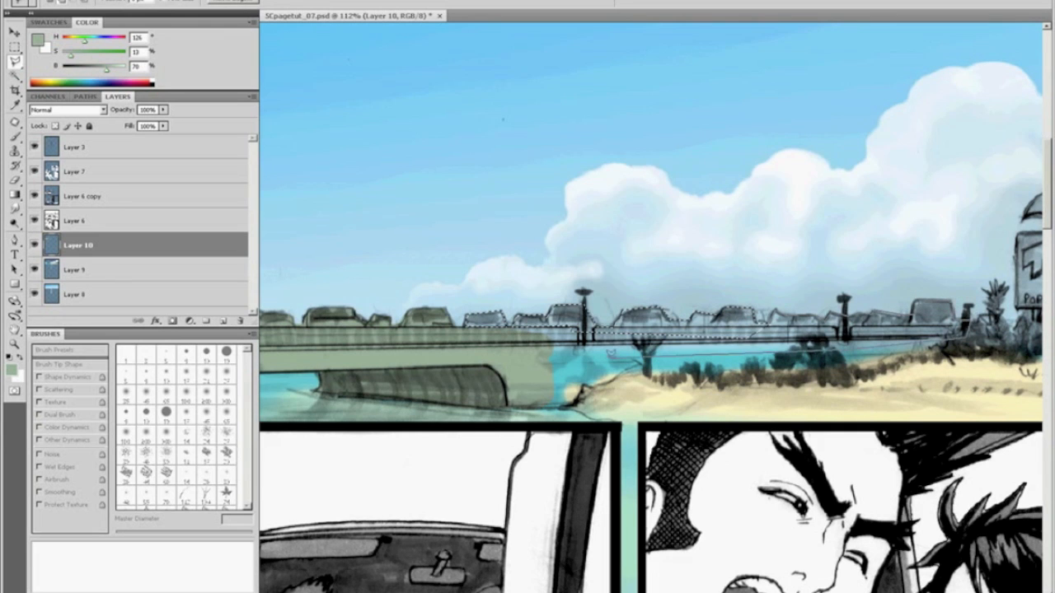
Step: Trace the tops of the cars and lampposts along the distant bridge below the hill with the Polygonal Lasso
key("space")
left_click_drag(643, 343, 288, 351)
left_click_drag(724, 313, 413, 313)
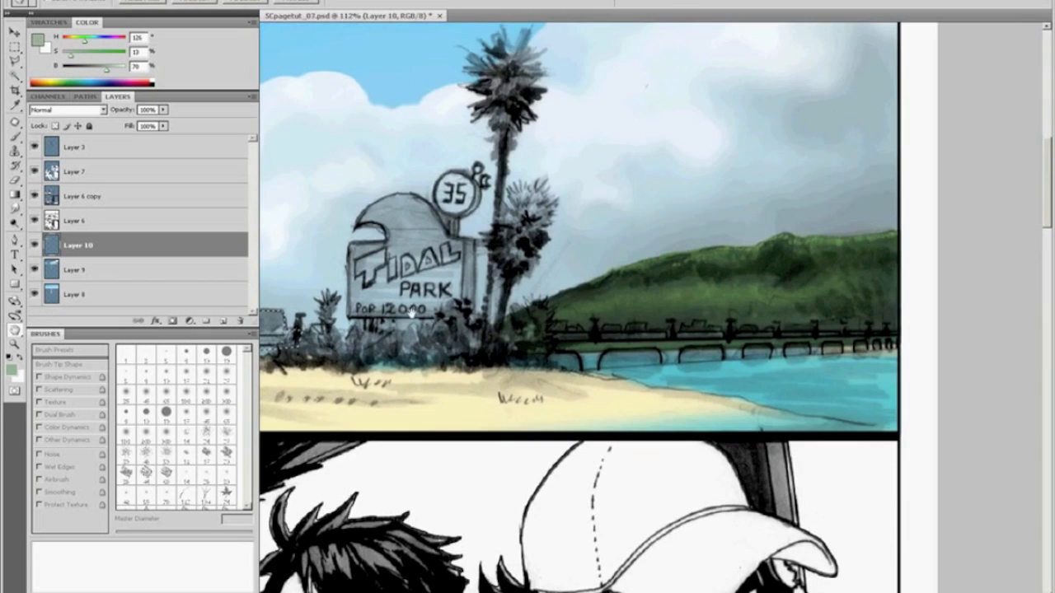
left_click(547, 318)
left_click(566, 319)
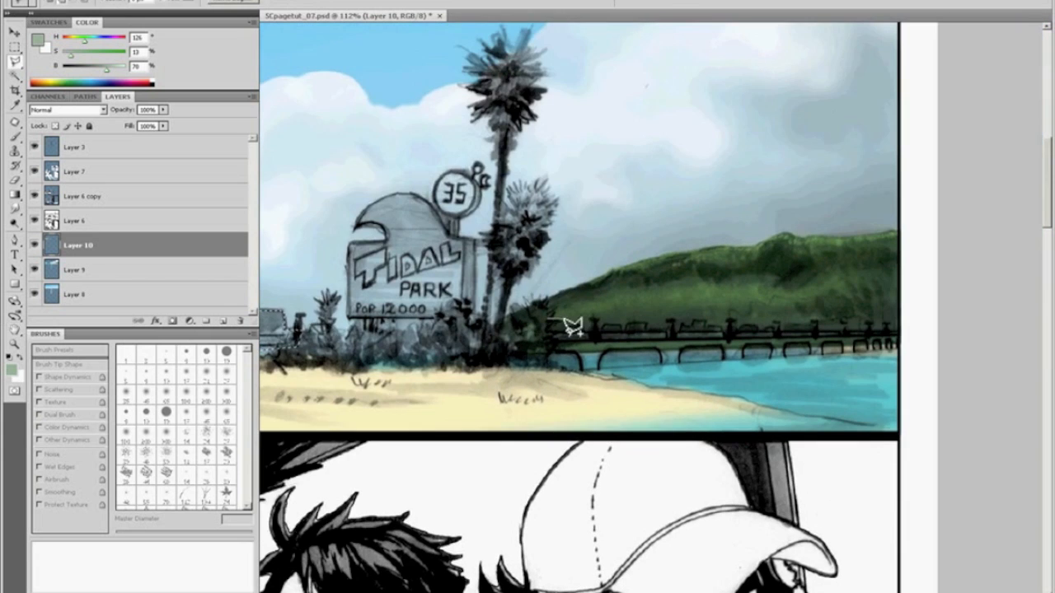
left_click(575, 326)
left_click(599, 331)
left_click(606, 325)
left_click(622, 325)
left_click(624, 330)
left_click(629, 322)
left_click(647, 323)
left_click(645, 329)
left_click(674, 328)
left_click(689, 327)
left_click(692, 320)
left_click(707, 320)
left_click(708, 327)
left_click(720, 332)
left_click(739, 331)
left_click(742, 325)
left_click(756, 327)
left_click(760, 330)
left_click(764, 326)
left_click(776, 326)
left_click(779, 330)
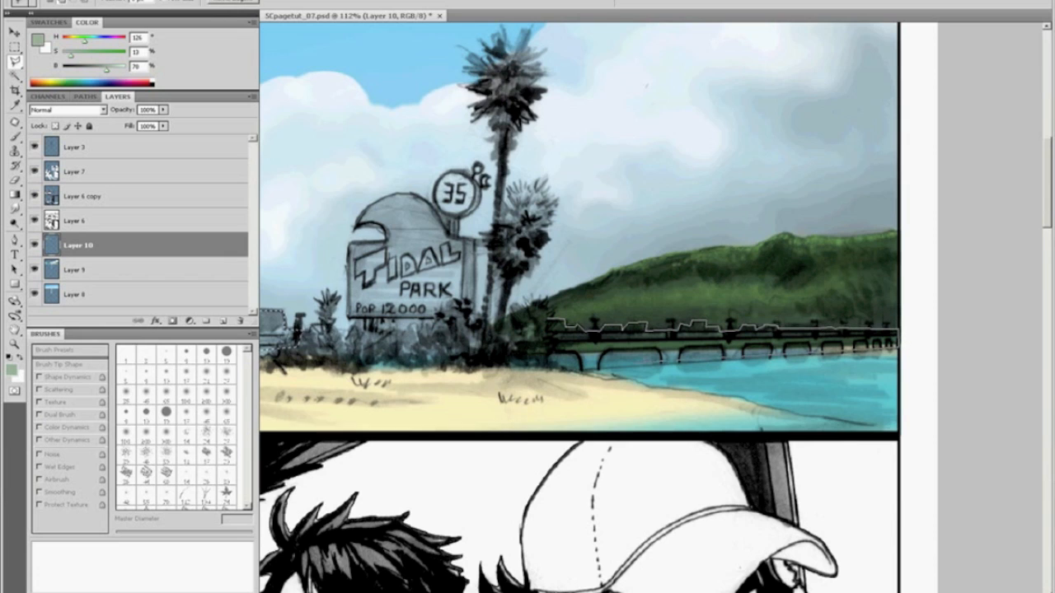
Step: Close the selection around the distant bridge's underside and fill all selected bridge areas with the foreground green
left_click(584, 370)
left_click(514, 368)
left_click(511, 337)
left_click(526, 317)
left_click(548, 320)
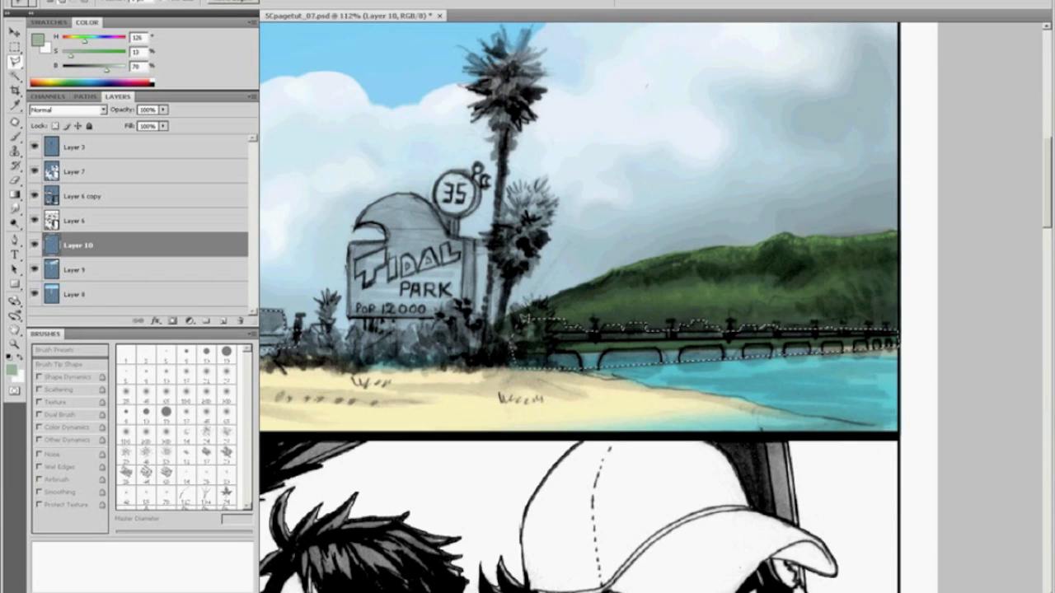
key("alt+BackSpace")
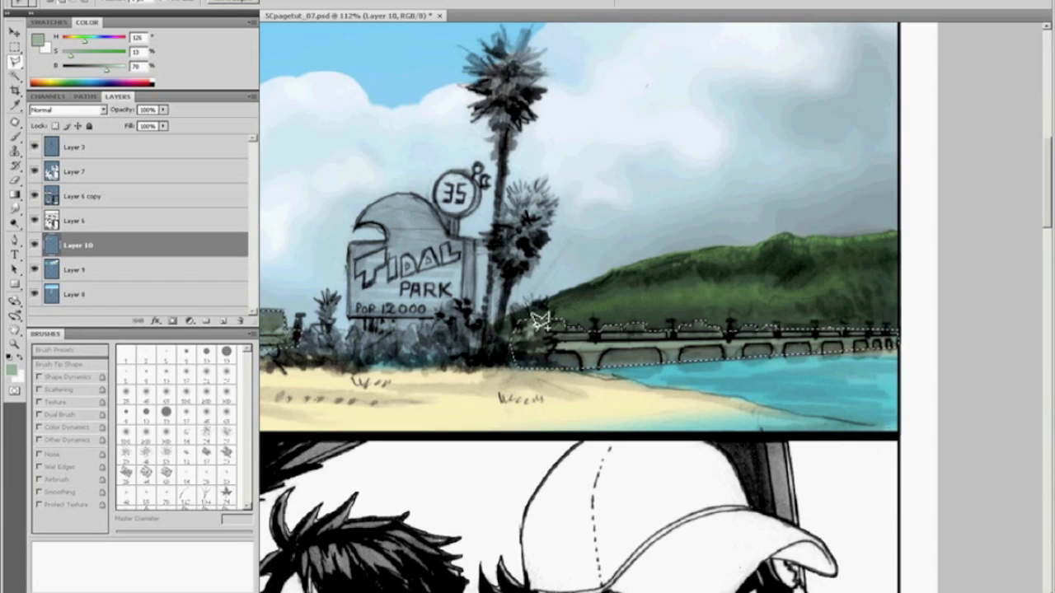
key("ctrl+d")
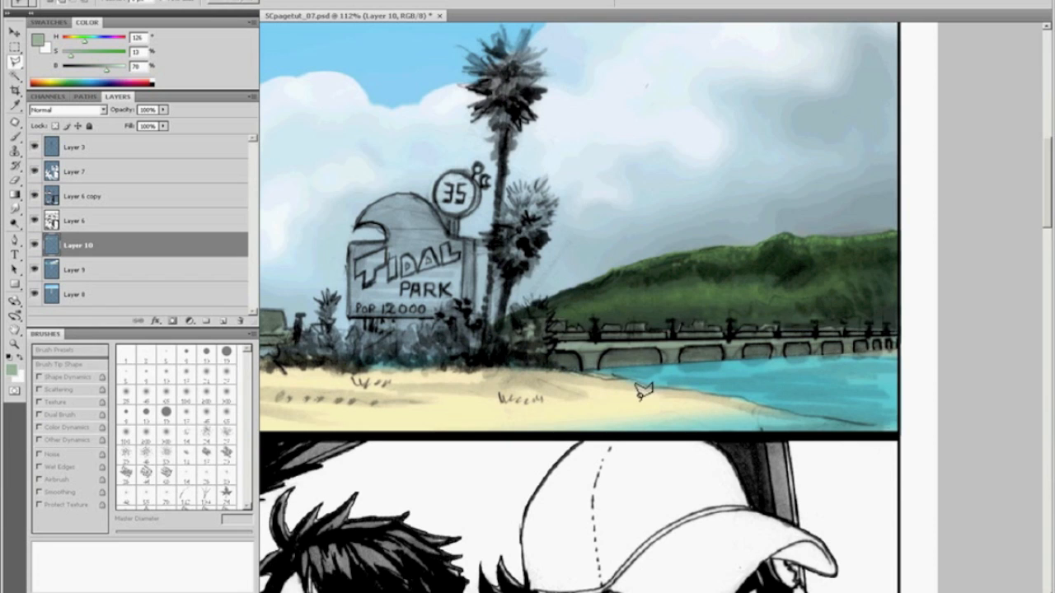
Step: Paint flat green over the bridge section behind the beach and the shrubs below it with a 40 px brush
key("e")
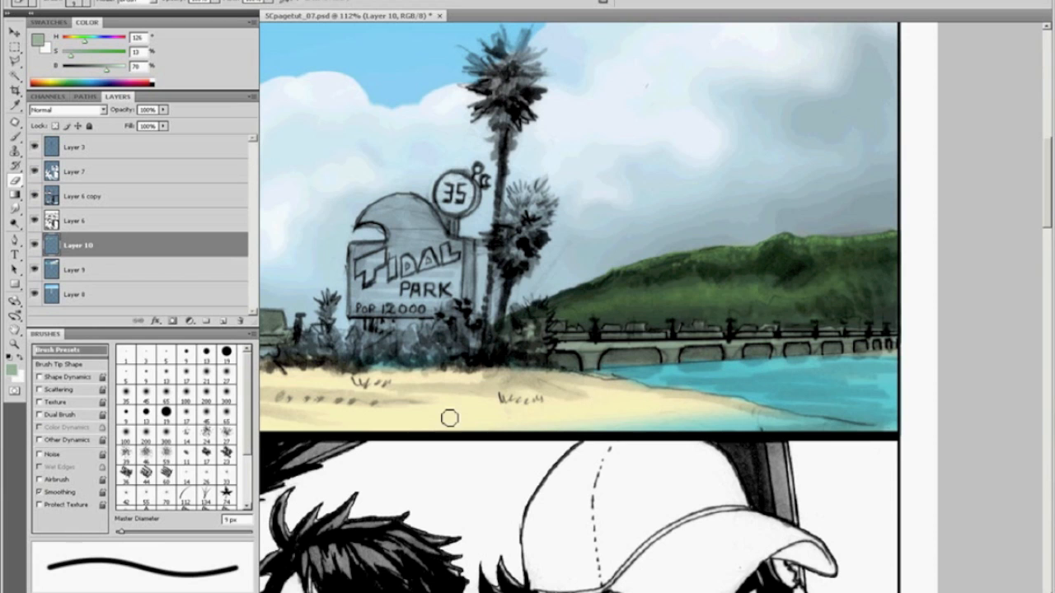
key("ctrl+0")
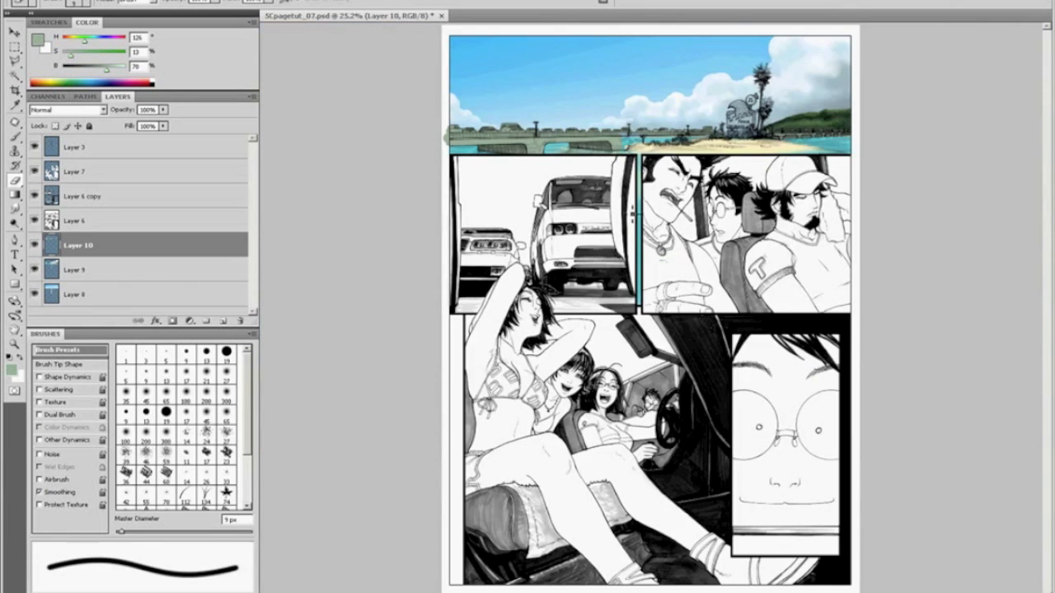
key("z")
left_click_drag(567, 101, 701, 197)
key("b")
mouse_move(592, 310)
left_mouse_down()
mouse_move(605, 315)
mouse_move(618, 290)
mouse_move(670, 268)
mouse_move(536, 237)
mouse_move(717, 248)
mouse_move(729, 273)
mouse_move(890, 287)
left_mouse_up()
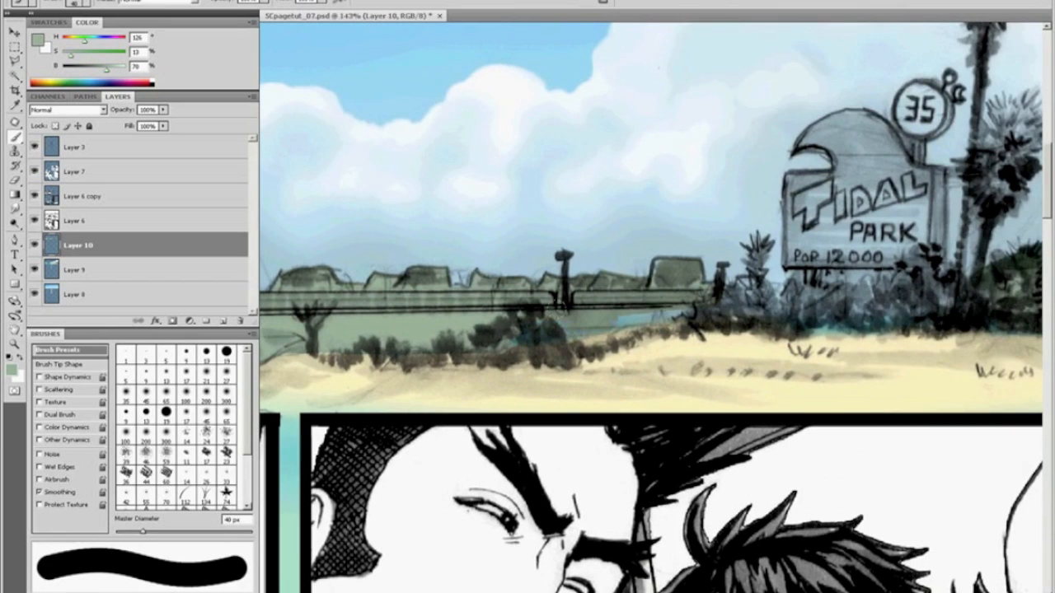
mouse_move(521, 331)
left_mouse_down()
mouse_move(753, 305)
mouse_move(735, 300)
mouse_move(744, 286)
mouse_move(801, 313)
mouse_move(759, 301)
mouse_move(951, 302)
left_mouse_up()
Step: Paint the Tidal Park sign board and the bushes around its base flat green, varying the brush size
key("bracketleft")
key("bracketleft")
key("bracketleft")
key("bracketleft")
mouse_move(856, 297)
left_mouse_down()
mouse_move(821, 266)
mouse_move(851, 256)
mouse_move(879, 296)
mouse_move(906, 304)
mouse_move(922, 290)
mouse_move(919, 233)
mouse_move(936, 268)
left_mouse_up()
mouse_move(915, 159)
left_mouse_down()
mouse_move(936, 177)
mouse_move(870, 122)
mouse_move(834, 122)
mouse_move(802, 145)
mouse_move(865, 140)
mouse_move(874, 185)
mouse_move(898, 197)
mouse_move(826, 198)
mouse_move(801, 211)
mouse_move(852, 222)
mouse_move(911, 198)
left_mouse_up()
key("bracketright")
key("bracketright")
key("bracketright")
key("bracketright")
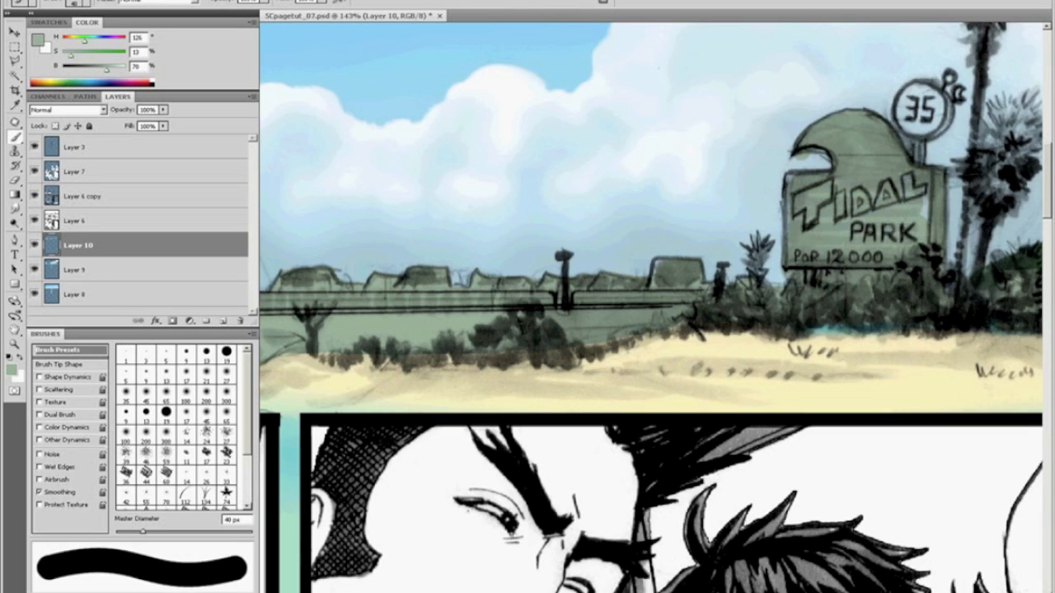
Step: Erase the green spill inside the sign's wave curl and touch up the base of the bushes below with a 15 px brush
key("bracketleft")
key("bracketleft")
key("bracketleft")
key("bracketleft")
key("bracketleft")
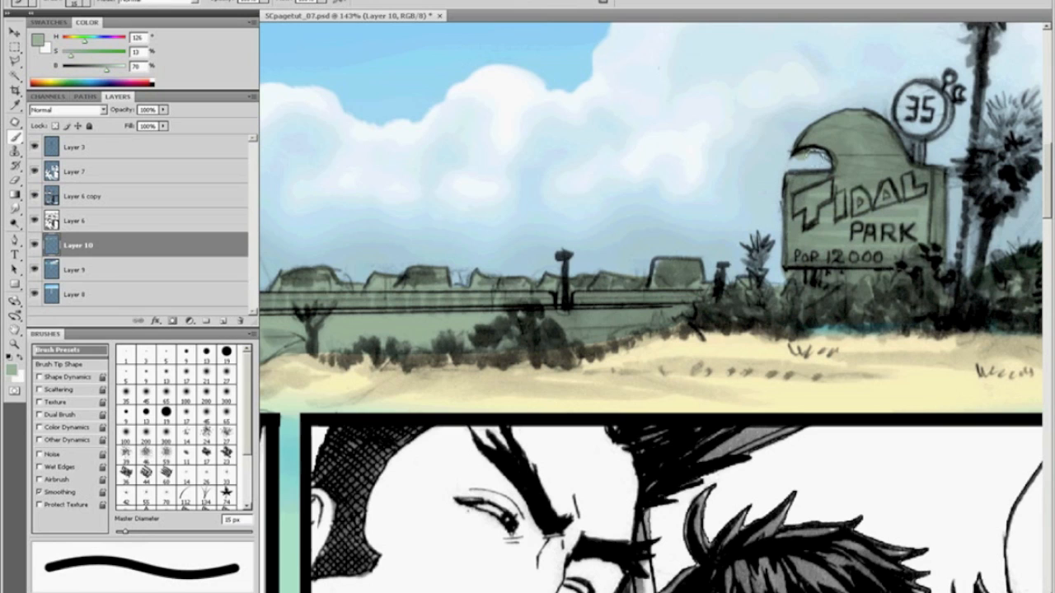
key("e")
mouse_move(800, 162)
left_mouse_down()
mouse_move(820, 159)
mouse_move(803, 169)
left_mouse_up()
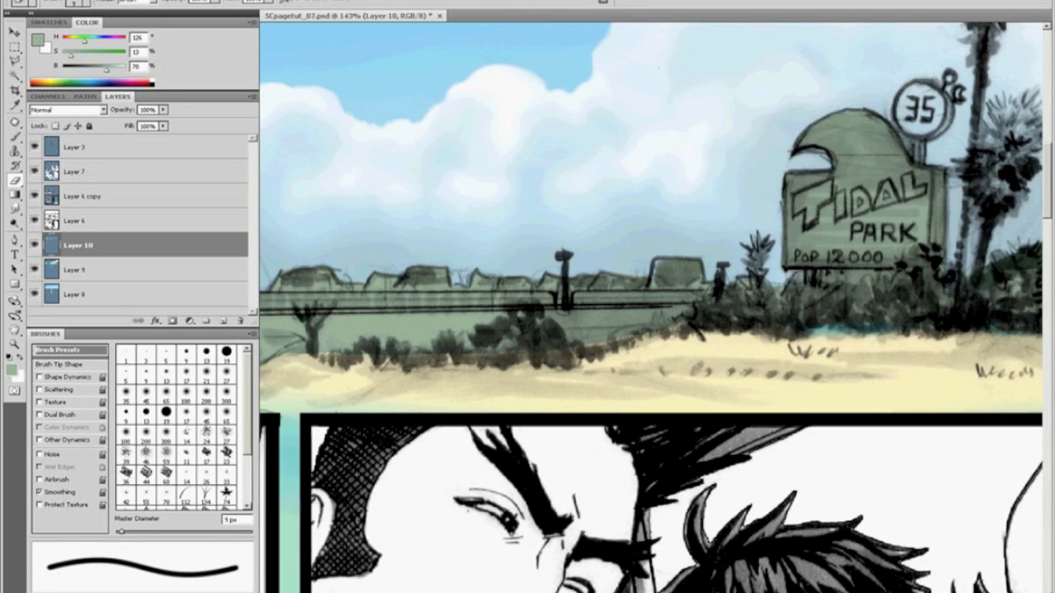
key("b")
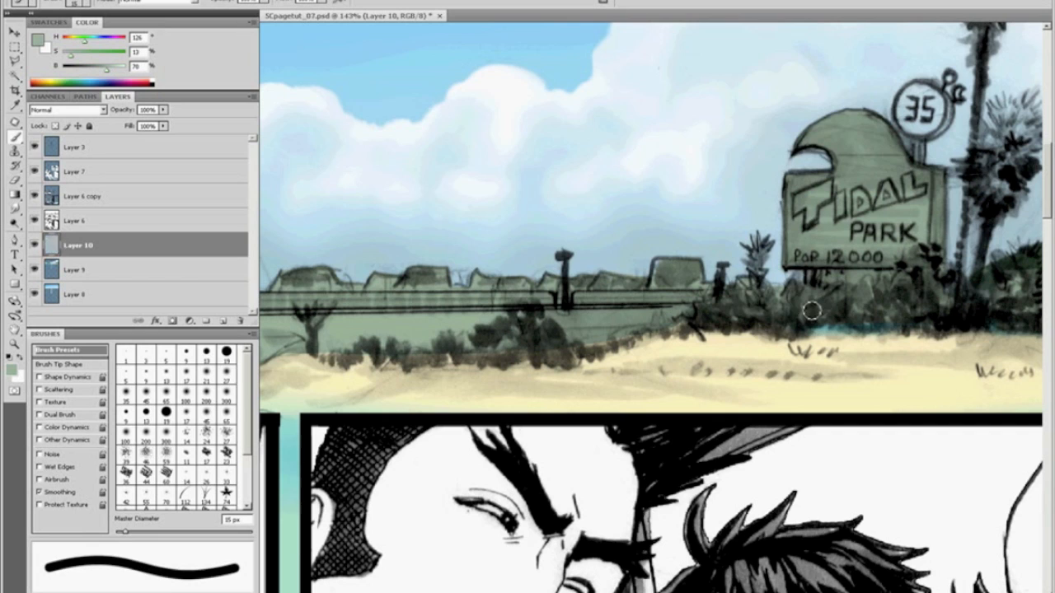
mouse_move(796, 330)
left_mouse_down()
mouse_move(951, 321)
mouse_move(928, 308)
left_mouse_up()
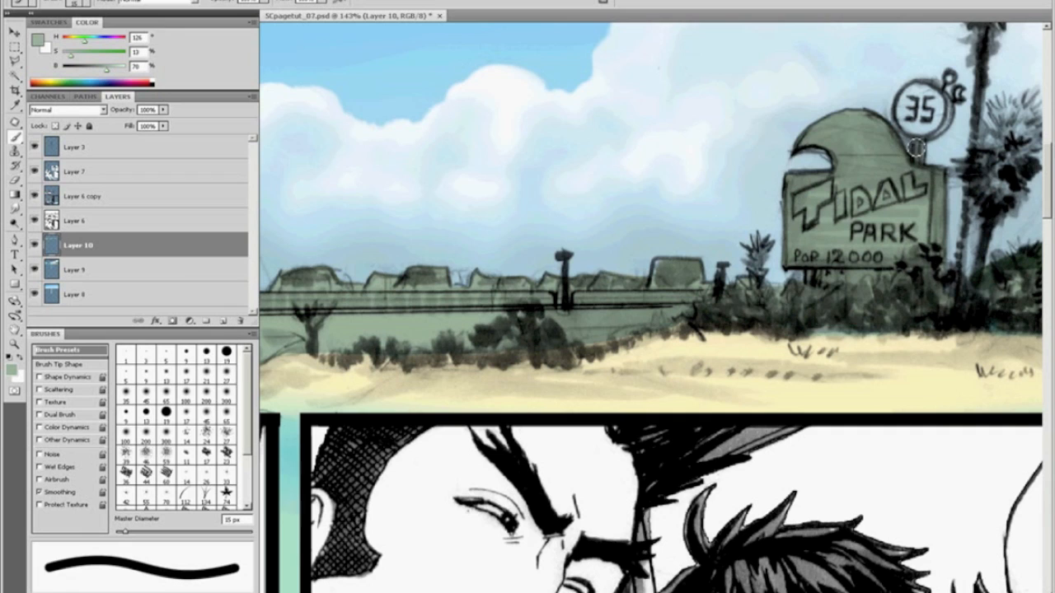
Step: Fill the round 35 temperature sign with flat green using a 60 px brush
key("bracketright")
key("bracketright")
key("bracketright")
key("bracketright")
key("bracketright")
key("bracketright")
key("bracketright")
key("bracketright")
key("bracketright")
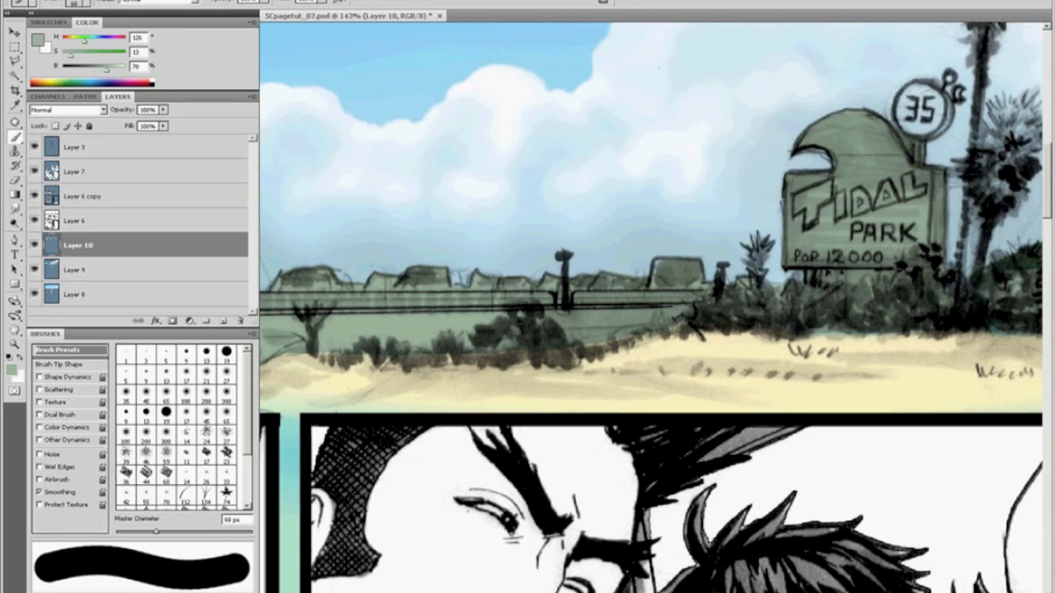
left_click(922, 109)
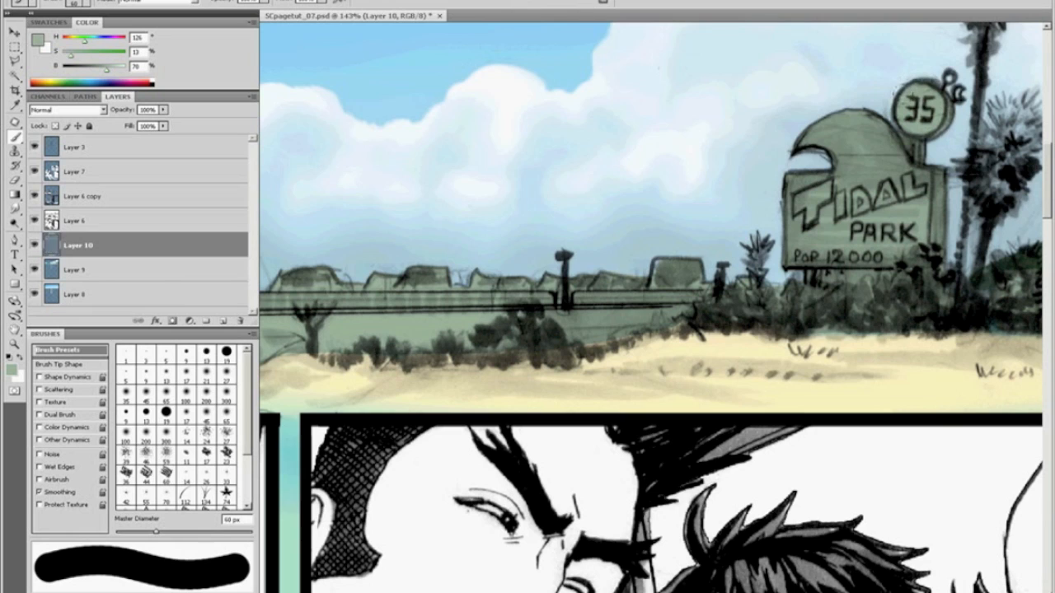
Step: Shrink the brush to 7 px and paint the small degree symbol beside the round temperature sign flat green
key("bracketleft")
key("bracketleft")
key("bracketleft")
key("bracketleft")
key("bracketleft")
key("bracketleft")
key("bracketleft")
key("bracketleft")
key("bracketleft")
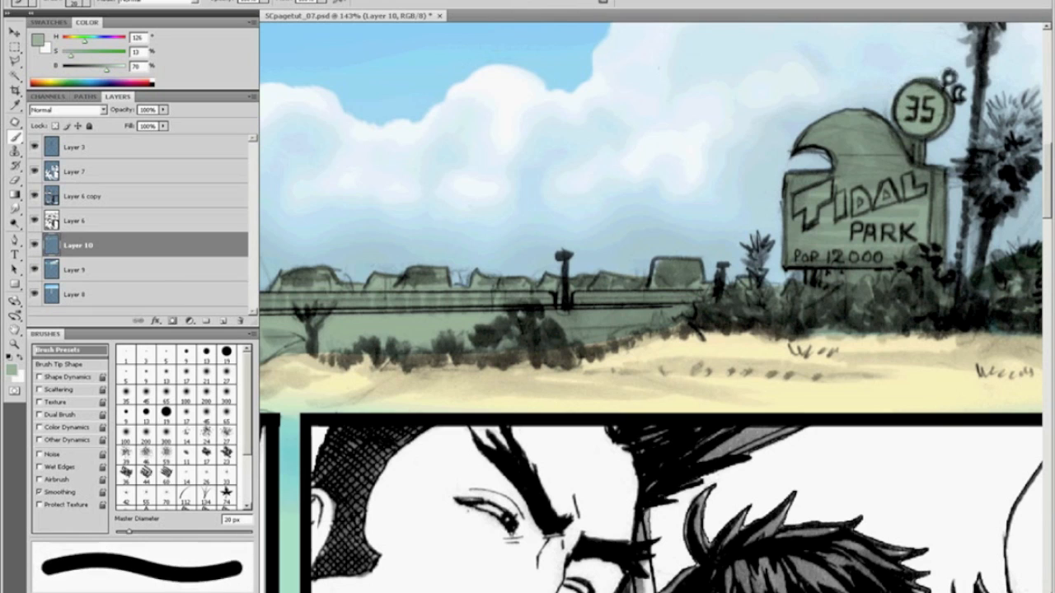
key("bracketleft")
key("bracketleft")
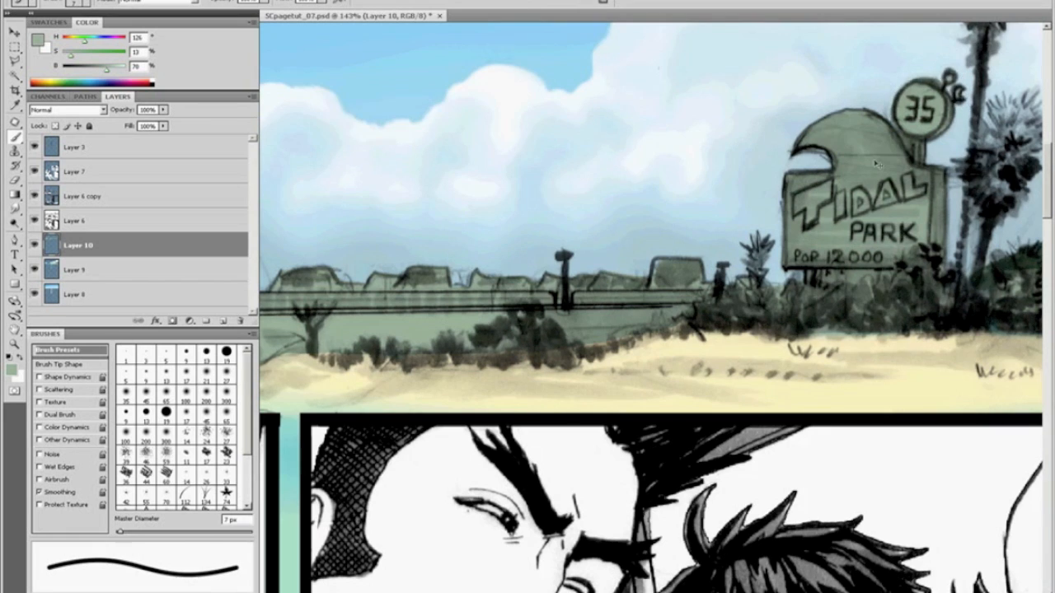
Step: Trace the tall palm's trunk and lower fronds with the Polygonal Lasso, fill them with the foreground green and deselect
key("ctrl+0")
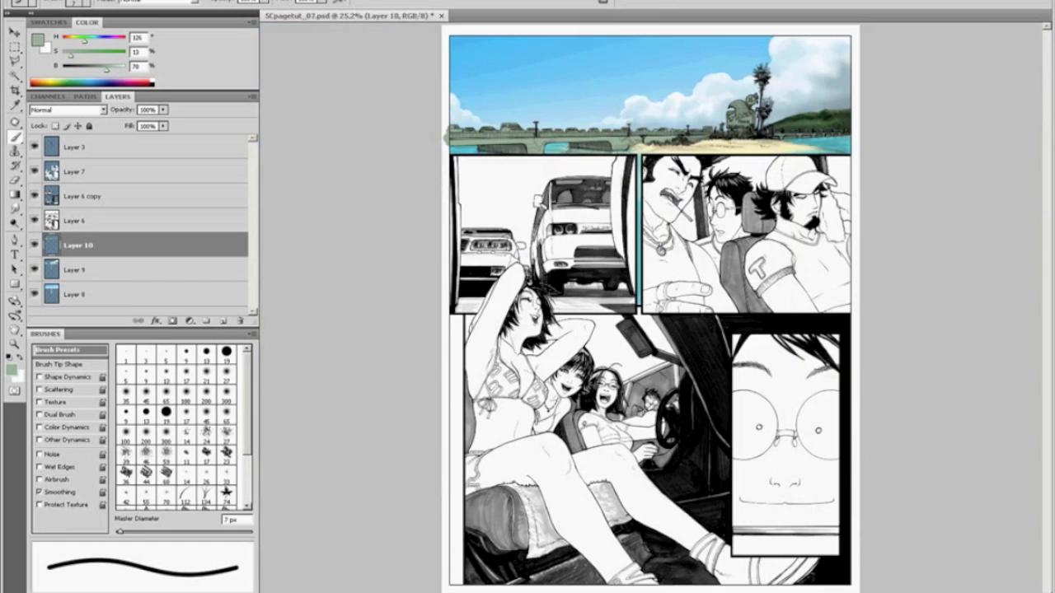
key("z")
left_click_drag(816, 154, 817, 155)
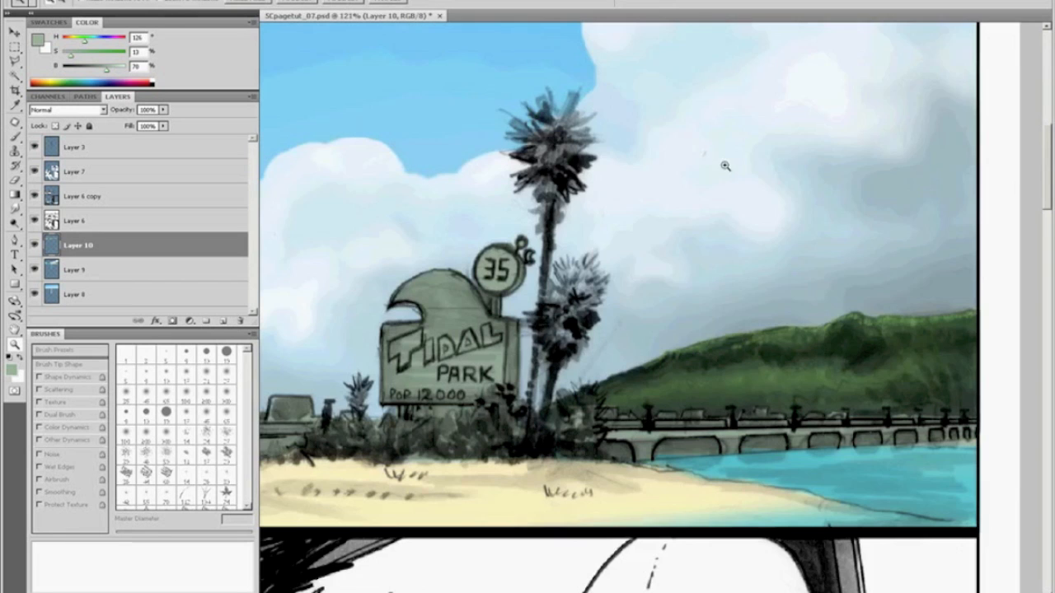
left_click_drag(450, 68, 738, 350)
key("l")
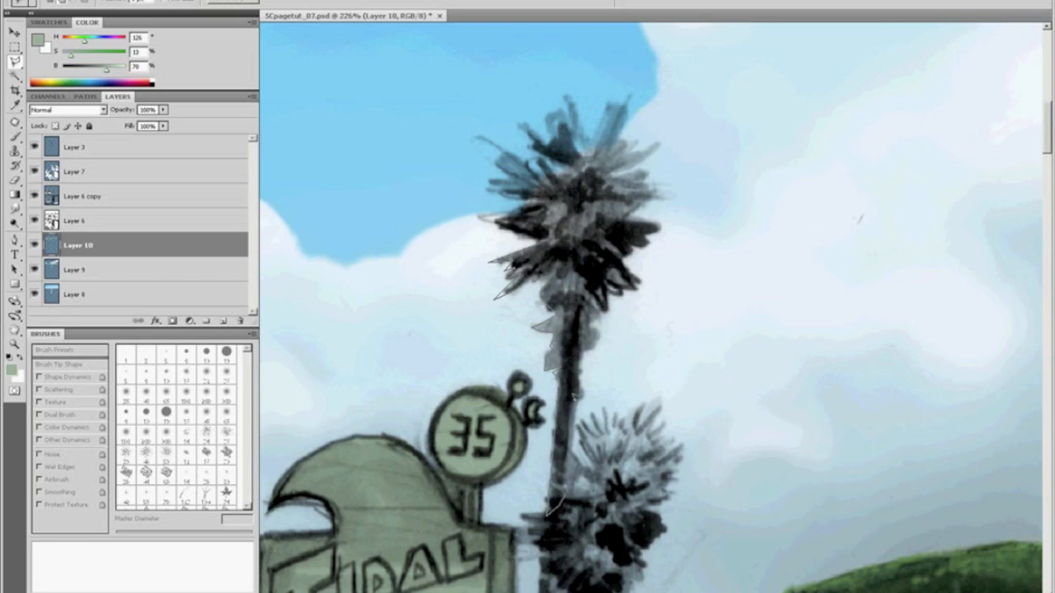
double_click(582, 358)
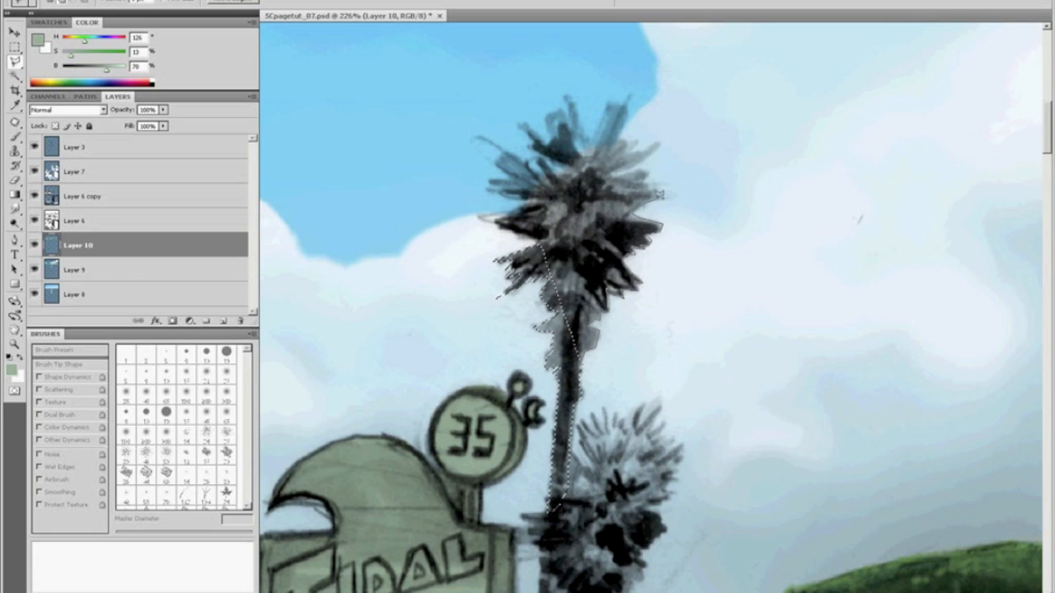
left_click(564, 187)
left_click(573, 353)
key("alt+BackSpace")
key("ctrl+d")
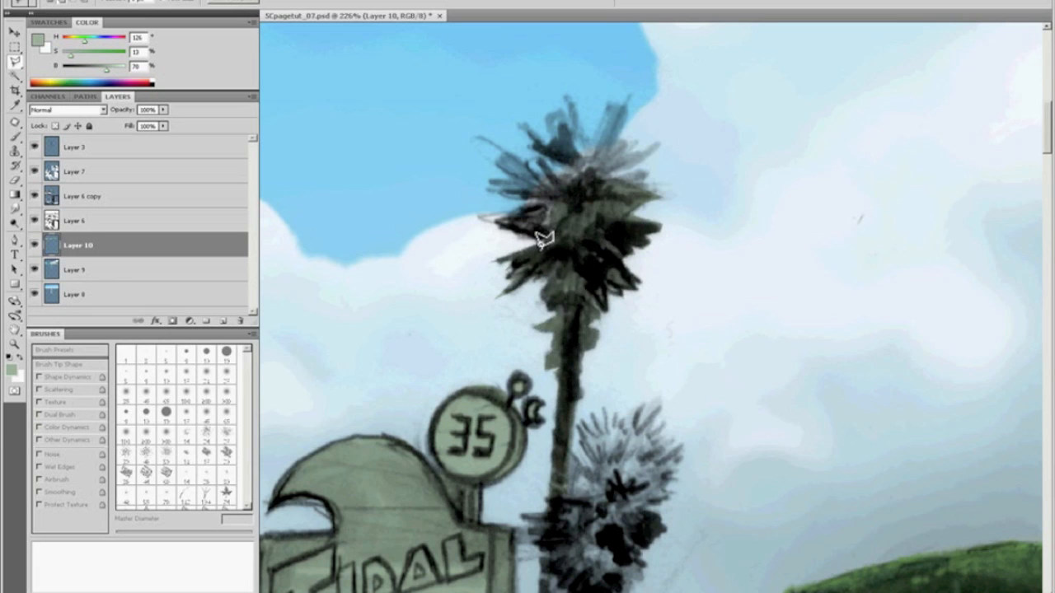
Step: Add the tall palm's upper and outer fronds to a Polygonal Lasso selection, fill it with the foreground green and deselect
left_click(487, 213)
left_click(551, 201)
left_click(562, 220)
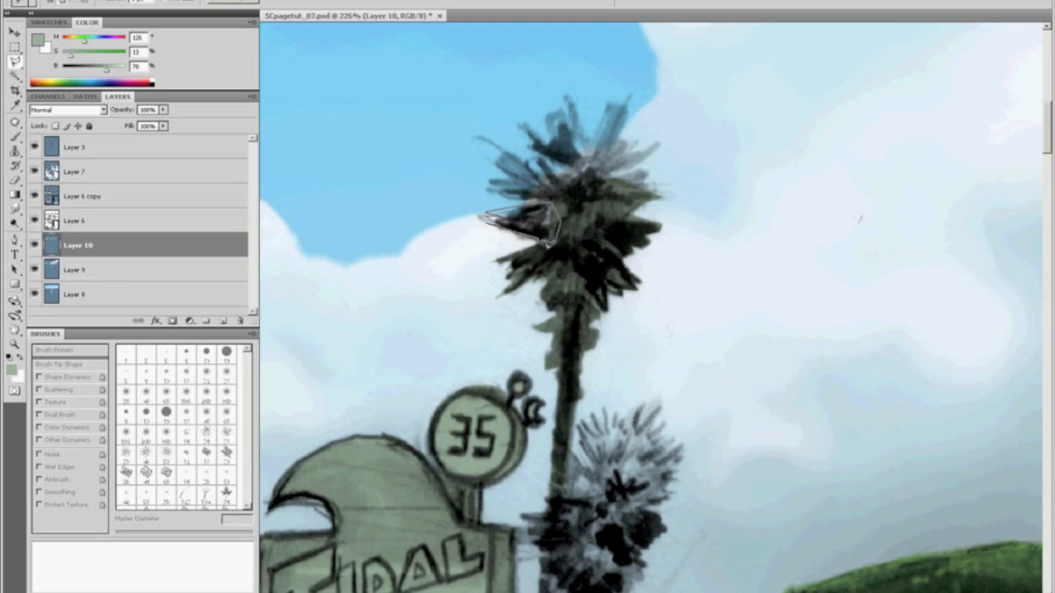
double_click(545, 245)
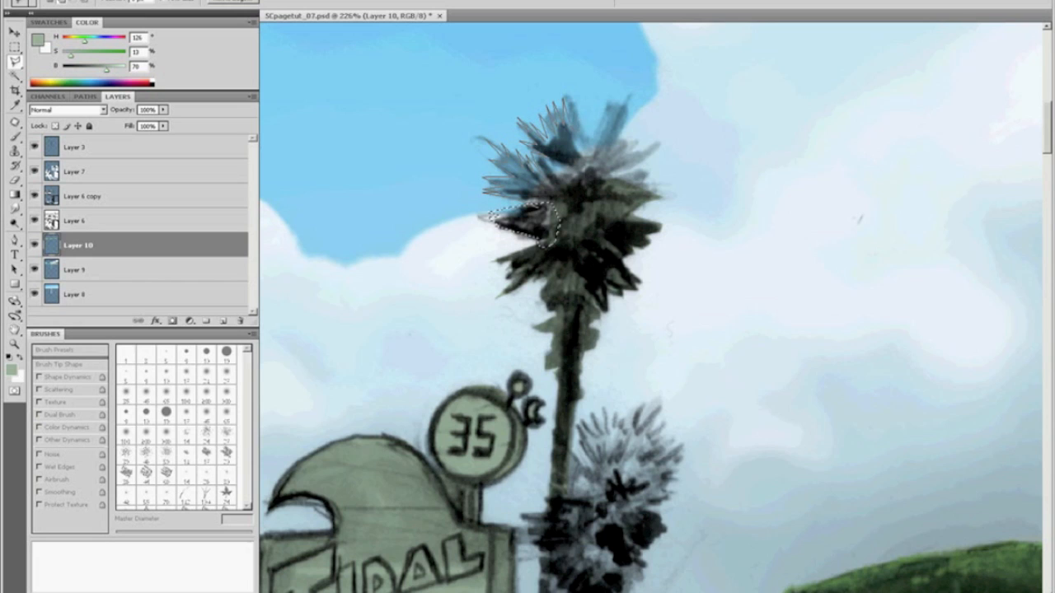
mouse_move(586, 155)
left_mouse_down()
mouse_move(585, 213)
mouse_move(553, 241)
mouse_move(543, 215)
left_mouse_up()
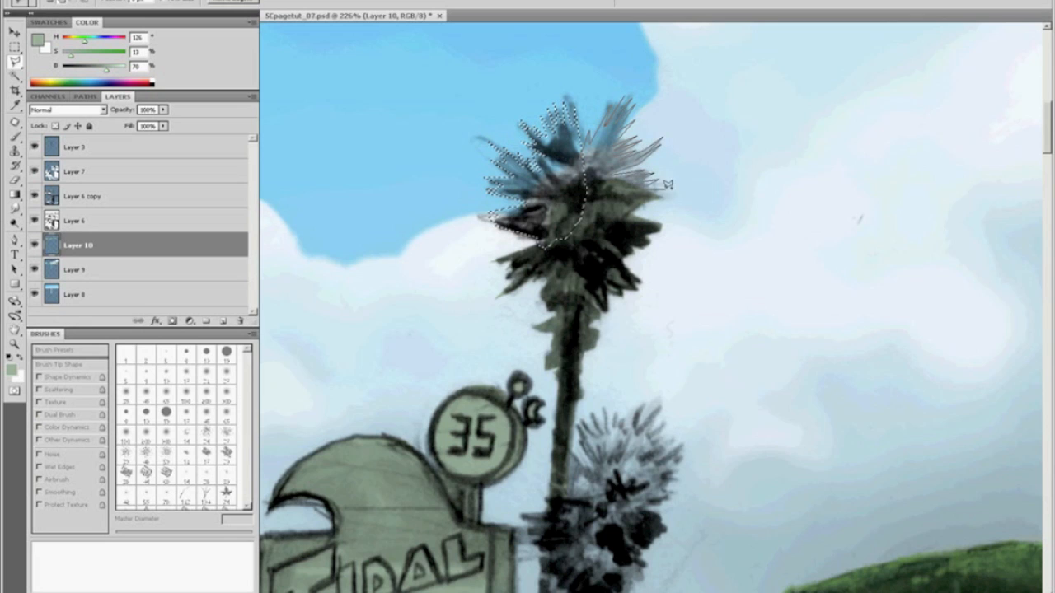
left_click(604, 211)
double_click(575, 178)
key("alt+BackSpace")
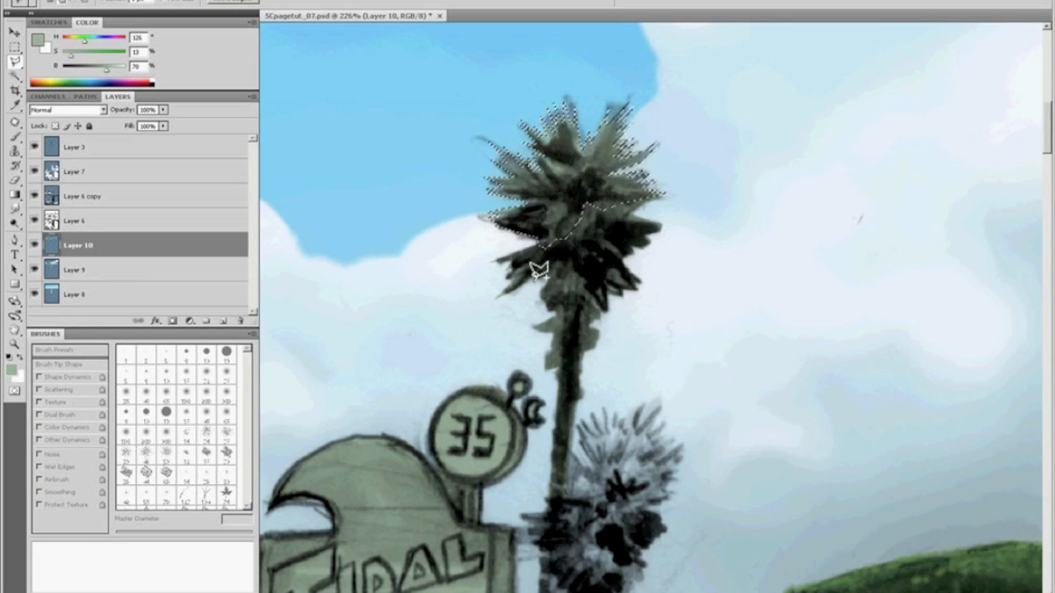
key("ctrl+d")
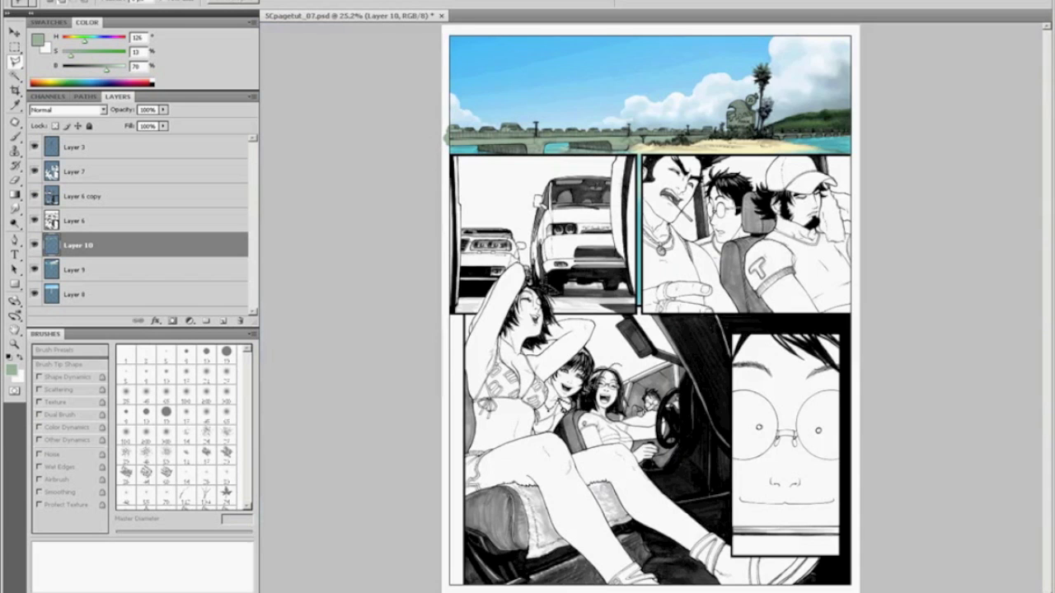
Step: Paint the shorter palm's crown flat green with a 10 px brush and check the coverage by toggling Layer 10's visibility
key("ctrl+0")
key("z")
left_click_drag(745, 89, 805, 134)
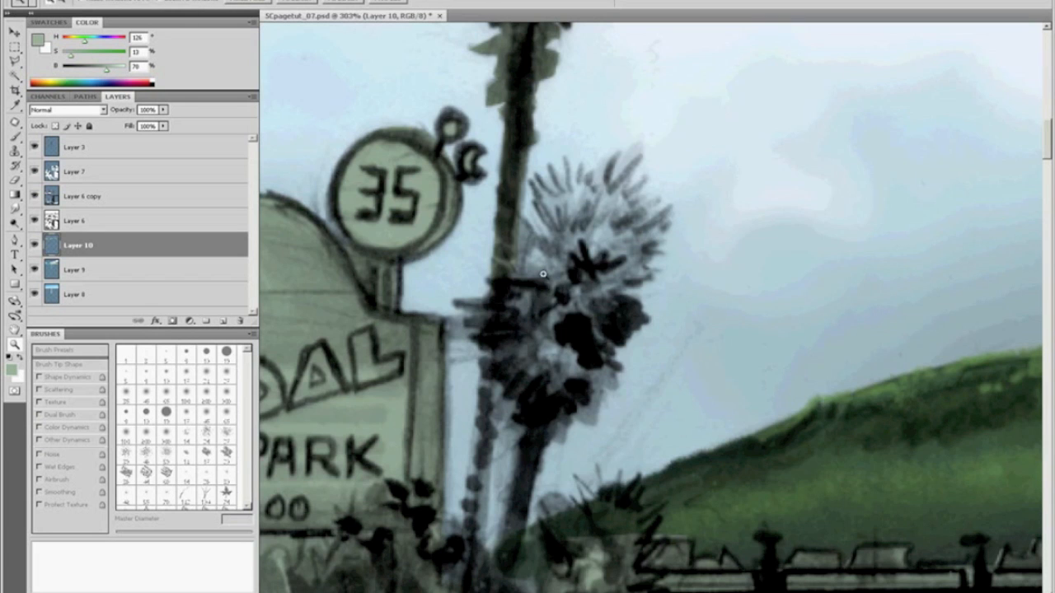
key("b")
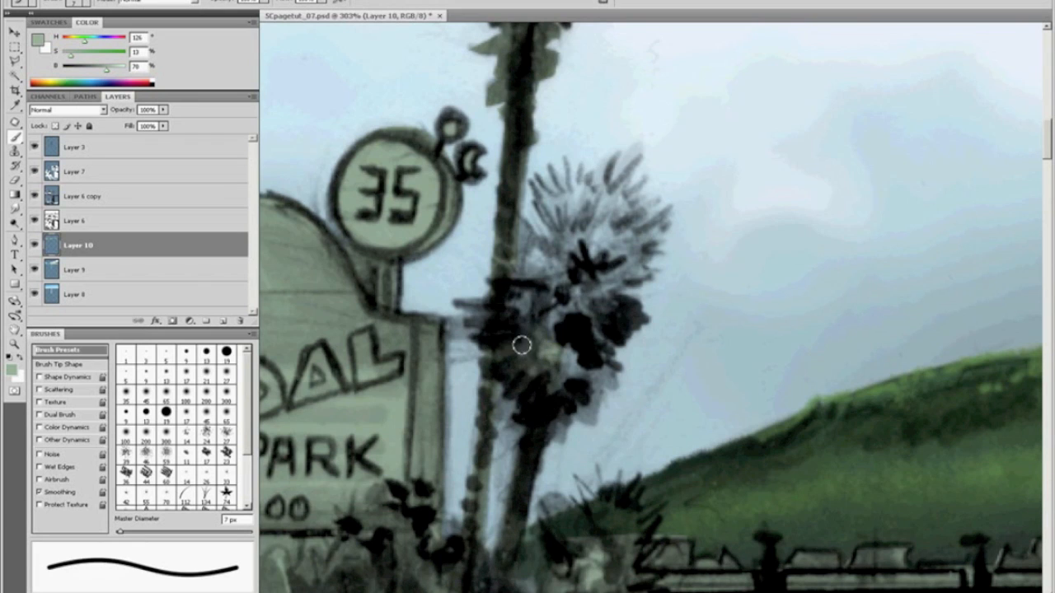
key("bracketright")
key("bracketright")
key("bracketright")
mouse_move(514, 303)
left_mouse_down()
mouse_move(529, 281)
mouse_move(520, 246)
mouse_move(570, 262)
mouse_move(575, 246)
mouse_move(581, 282)
mouse_move(569, 357)
mouse_move(543, 402)
mouse_move(551, 405)
mouse_move(584, 360)
mouse_move(592, 377)
mouse_move(600, 363)
mouse_move(624, 261)
mouse_move(625, 277)
mouse_move(621, 214)
mouse_move(602, 209)
mouse_move(562, 229)
mouse_move(566, 244)
mouse_move(553, 200)
mouse_move(642, 234)
mouse_move(621, 275)
mouse_move(625, 312)
left_mouse_up()
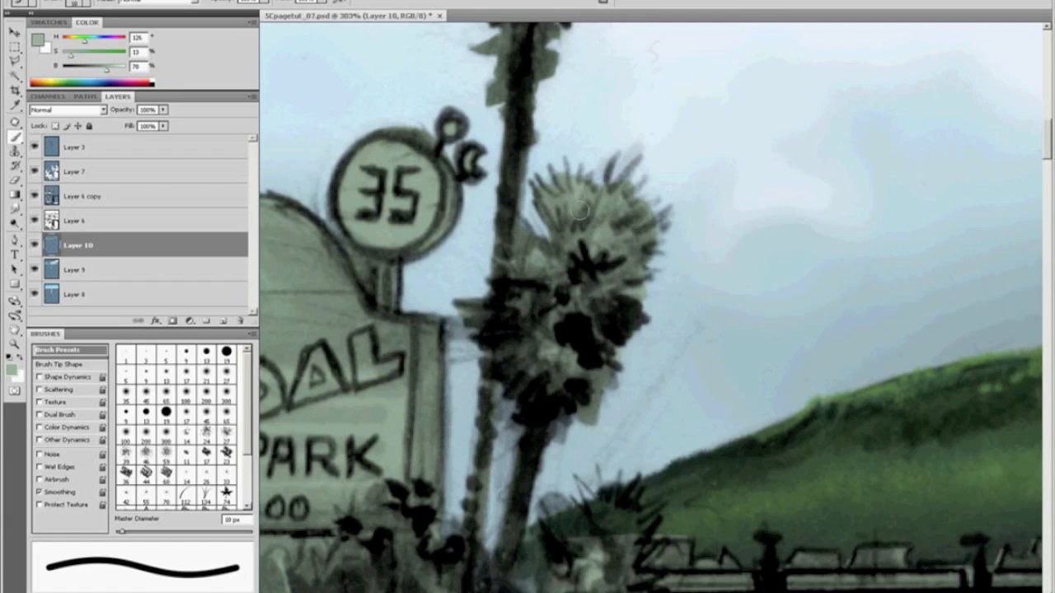
left_click(35, 246)
left_click(34, 246)
left_click(34, 246)
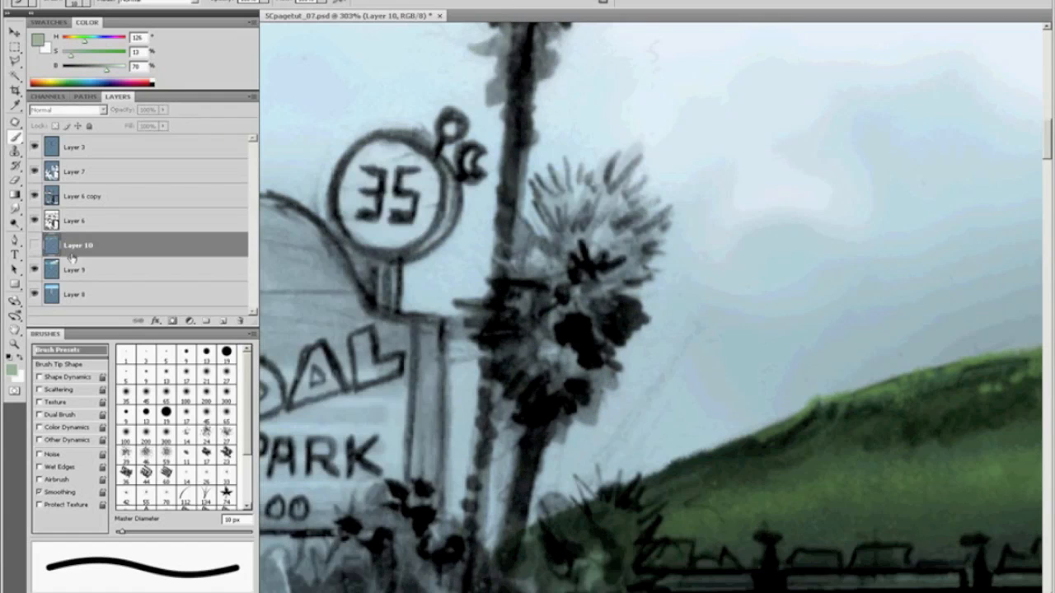
left_click(34, 246)
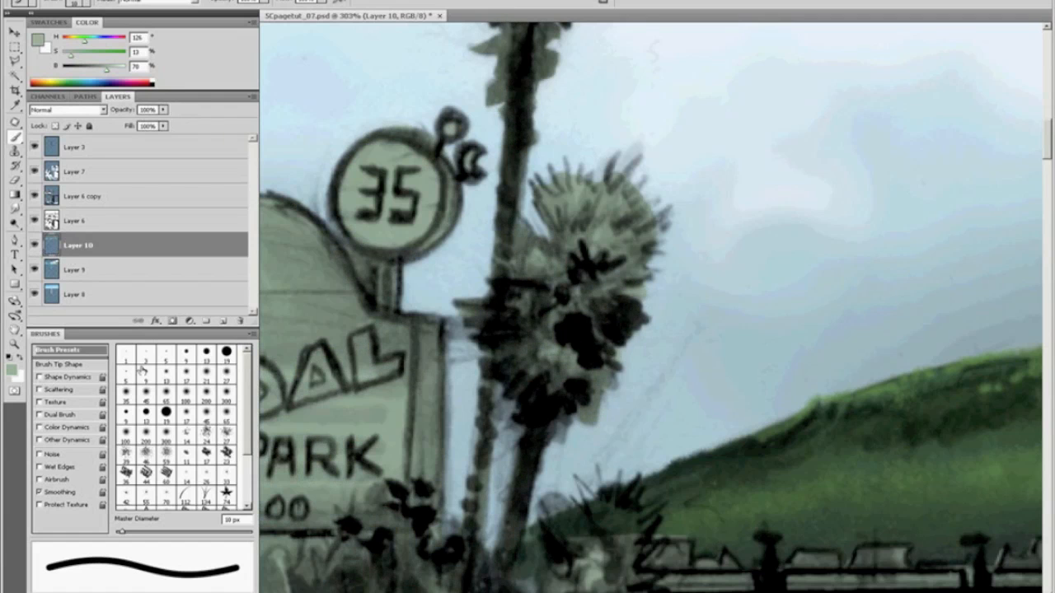
Step: Enable Shape Dynamics, reduce the brush to 4 px and paint tapered green frond tips around the shorter palm's crown
left_click(39, 377)
key("bracketleft")
key("bracketleft")
key("bracketleft")
key("bracketleft")
key("bracketleft")
key("bracketleft")
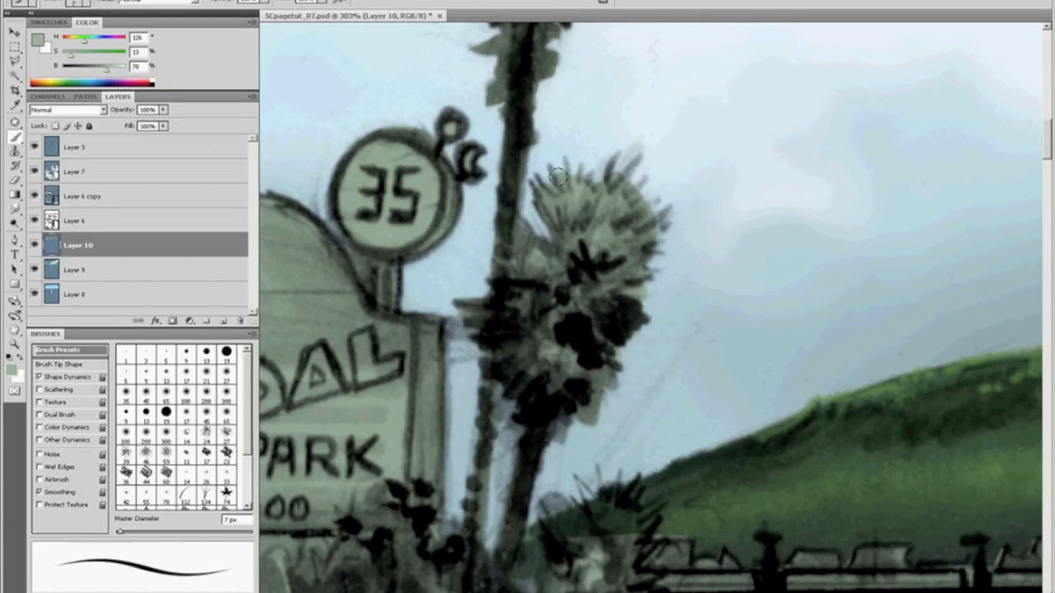
mouse_move(572, 200)
left_mouse_down()
mouse_move(570, 145)
mouse_move(591, 144)
mouse_move(609, 158)
left_mouse_up()
mouse_move(610, 206)
left_mouse_down()
mouse_move(629, 134)
mouse_move(645, 144)
left_mouse_up()
left_click_drag(636, 185, 669, 149)
mouse_move(640, 208)
left_mouse_down()
mouse_move(676, 170)
mouse_move(686, 173)
mouse_move(683, 203)
left_mouse_up()
mouse_move(642, 237)
left_mouse_down()
mouse_move(681, 216)
mouse_move(678, 225)
left_mouse_up()
left_click_drag(643, 261, 681, 248)
mouse_move(641, 290)
left_mouse_down()
mouse_move(668, 272)
mouse_move(650, 306)
mouse_move(667, 325)
mouse_move(647, 327)
mouse_move(654, 342)
mouse_move(646, 336)
mouse_move(629, 382)
mouse_move(616, 361)
mouse_move(617, 420)
left_mouse_up()
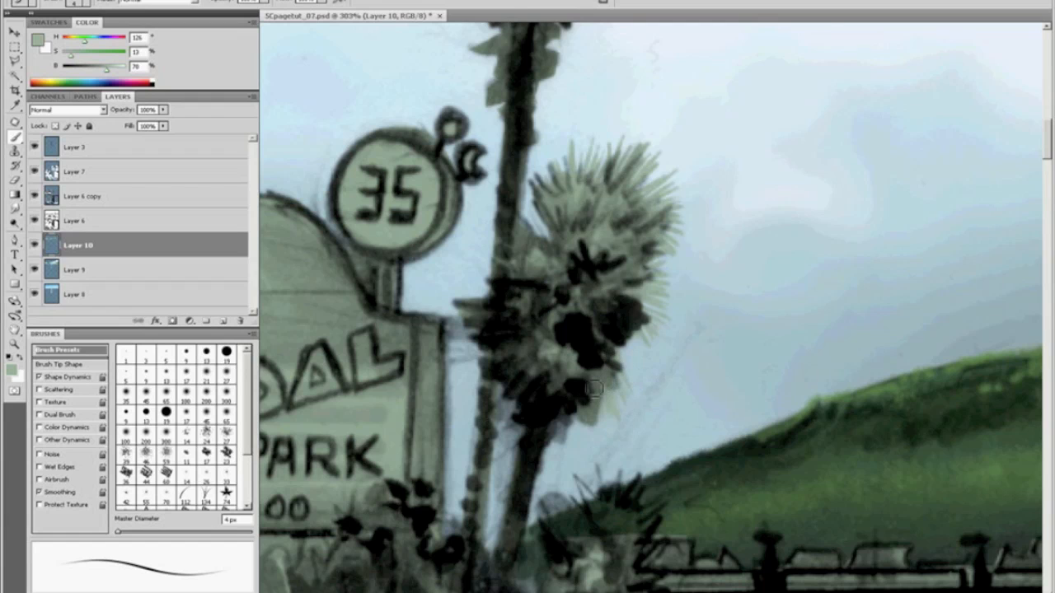
mouse_move(483, 299)
left_mouse_down()
mouse_move(453, 289)
mouse_move(456, 277)
left_mouse_up()
mouse_move(486, 282)
left_mouse_down()
mouse_move(461, 264)
mouse_move(480, 264)
left_mouse_up()
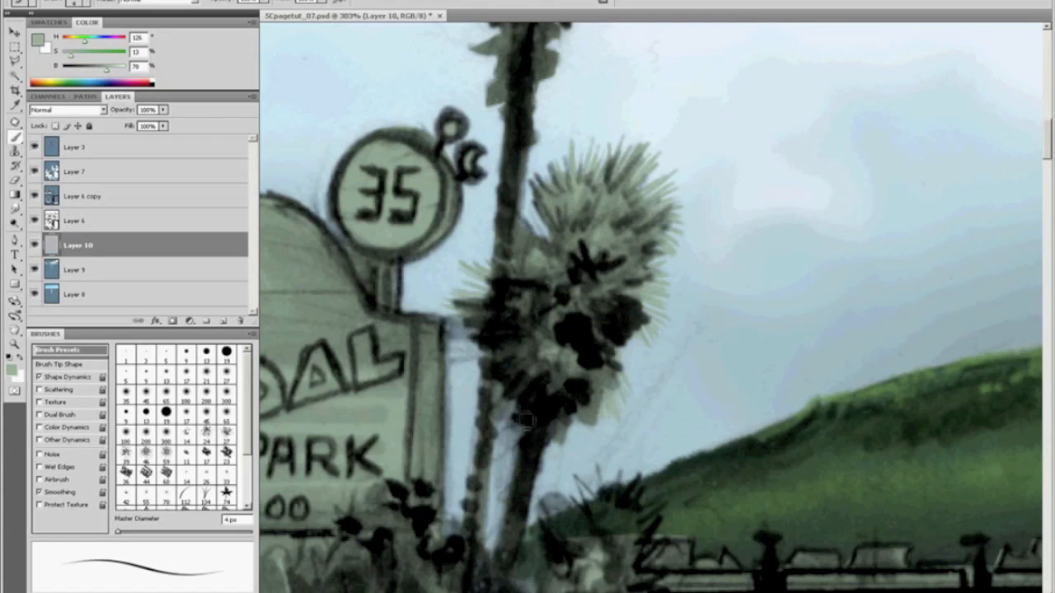
Step: Paint tapered green frond tips all around the tall palm's crown with the 4 px brush
key("space")
mouse_move(493, 30)
left_mouse_down()
mouse_move(516, 335)
mouse_move(540, 418)
left_mouse_up()
mouse_move(478, 394)
left_mouse_down()
mouse_move(538, 370)
mouse_move(492, 362)
mouse_move(506, 354)
mouse_move(486, 333)
mouse_move(463, 345)
mouse_move(524, 316)
mouse_move(459, 280)
mouse_move(524, 279)
mouse_move(487, 257)
mouse_move(495, 257)
mouse_move(538, 279)
mouse_move(490, 242)
mouse_move(509, 243)
mouse_move(473, 228)
mouse_move(510, 293)
left_mouse_up()
mouse_move(462, 227)
left_mouse_down()
mouse_move(520, 258)
mouse_move(566, 261)
mouse_move(502, 213)
mouse_move(557, 234)
mouse_move(537, 168)
mouse_move(569, 155)
mouse_move(583, 183)
left_mouse_up()
left_click_drag(620, 228, 637, 171)
mouse_move(618, 233)
left_mouse_down()
mouse_move(650, 212)
mouse_move(666, 239)
left_mouse_up()
mouse_move(621, 274)
left_mouse_down()
mouse_move(652, 296)
mouse_move(708, 303)
left_mouse_up()
mouse_move(645, 335)
left_mouse_down()
mouse_move(647, 346)
mouse_move(667, 323)
mouse_move(678, 336)
mouse_move(651, 433)
left_mouse_up()
mouse_move(626, 400)
left_mouse_down()
mouse_move(637, 441)
mouse_move(625, 408)
mouse_move(659, 433)
mouse_move(637, 398)
mouse_move(676, 409)
left_mouse_up()
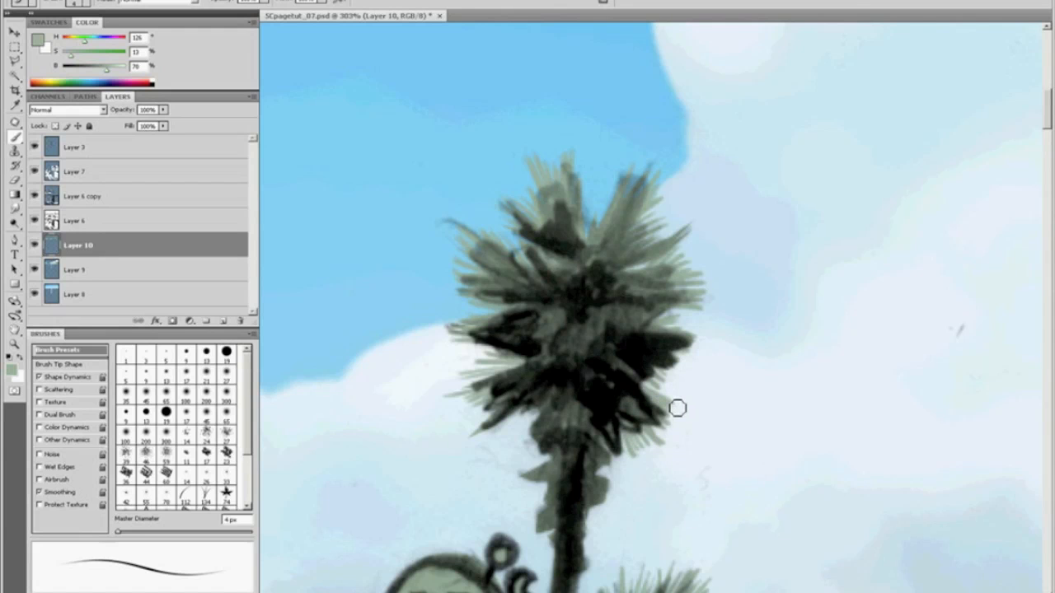
left_click_drag(544, 391, 553, 410)
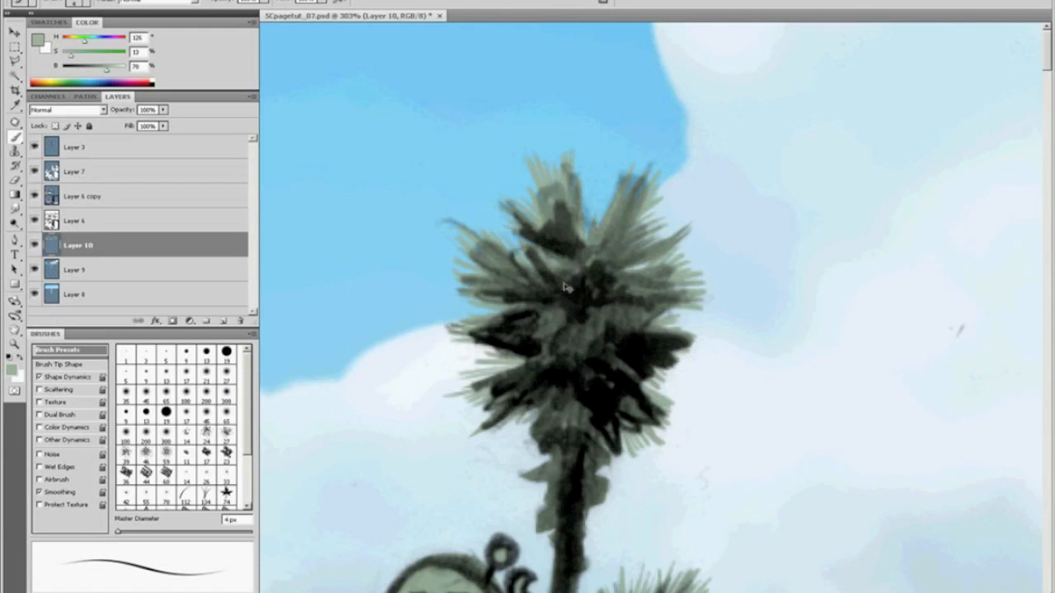
Step: Paint the leaves of the small spiky plant beside the Tidal Park sign with tapered 4 px green strokes
key("ctrl+0")
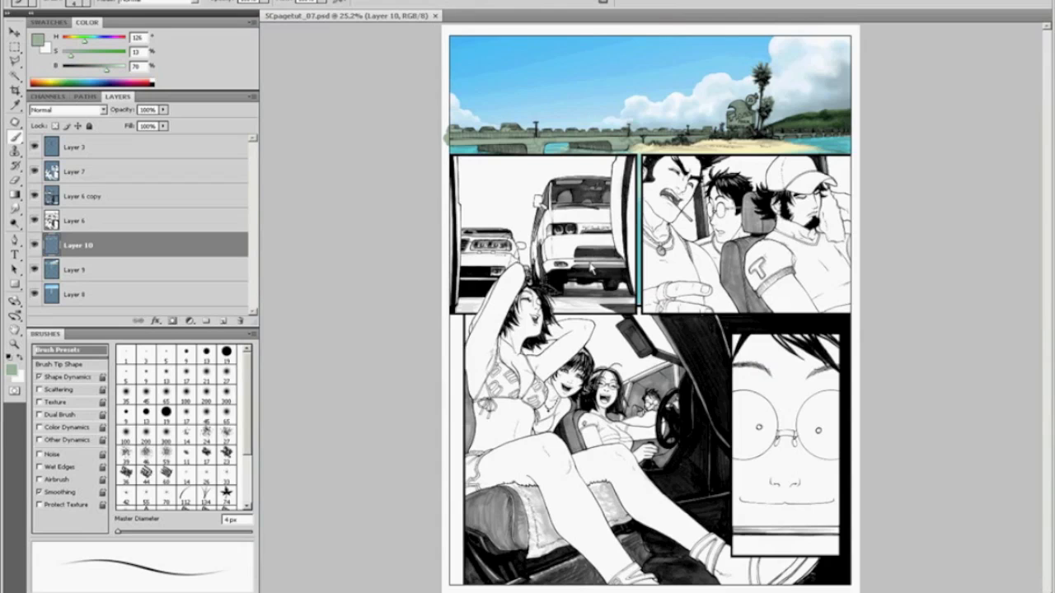
key("z")
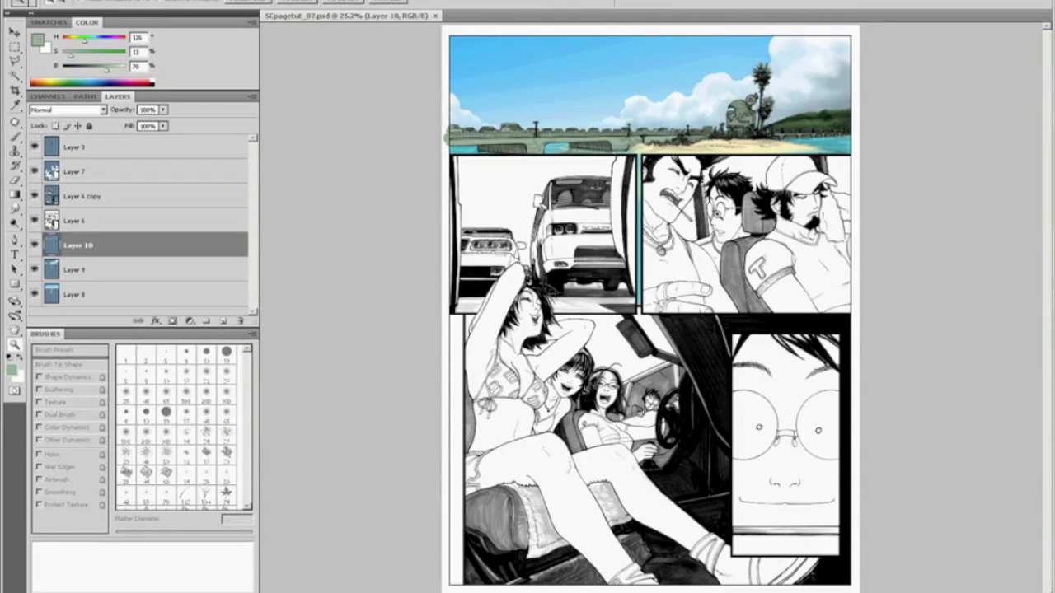
left_click_drag(687, 128, 798, 186)
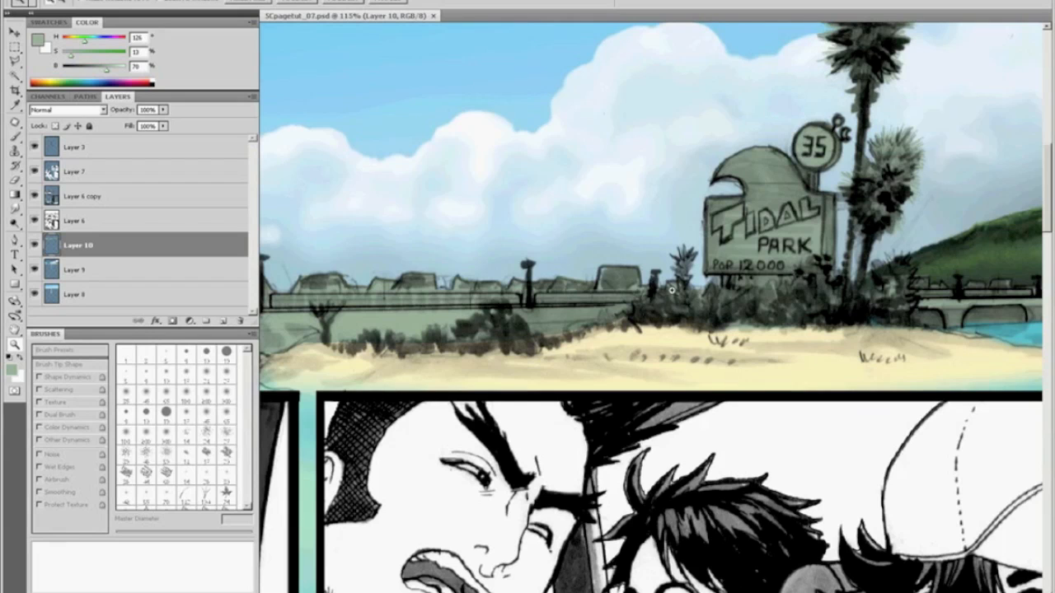
left_click_drag(672, 290, 667, 269)
key("b")
mouse_move(558, 285)
left_mouse_down()
mouse_move(623, 335)
mouse_move(628, 320)
left_mouse_up()
left_click_drag(551, 238, 609, 277)
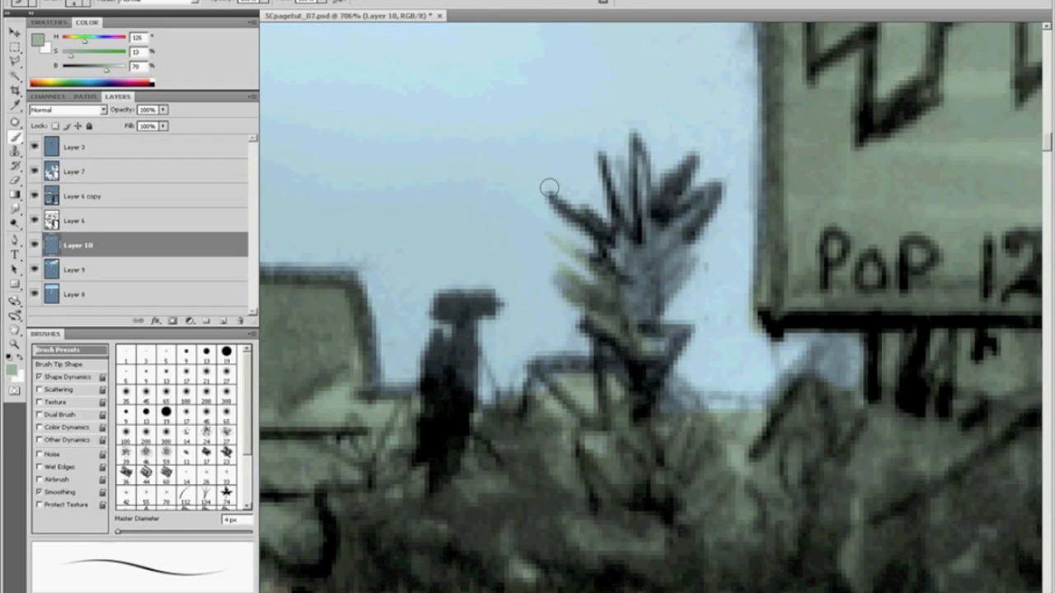
left_click_drag(544, 188, 637, 268)
left_click_drag(579, 177, 610, 227)
left_click_drag(585, 152, 630, 258)
left_click_drag(598, 126, 629, 212)
left_click_drag(651, 126, 643, 208)
left_click_drag(669, 150, 644, 279)
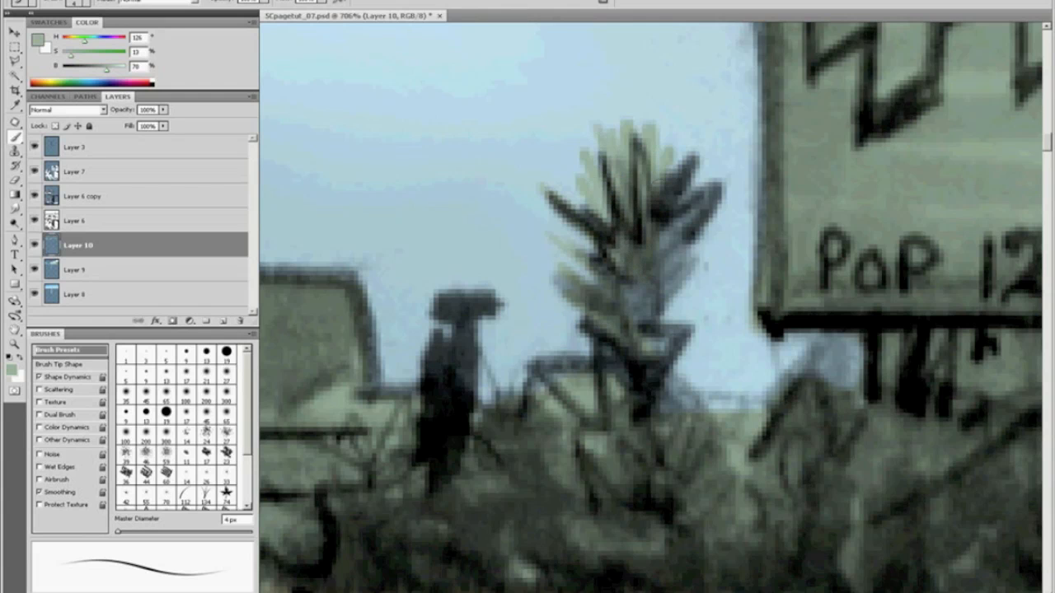
left_click_drag(694, 163, 655, 268)
left_click_drag(717, 180, 630, 297)
mouse_move(696, 239)
left_mouse_down()
mouse_move(631, 319)
mouse_move(647, 320)
left_mouse_up()
mouse_move(692, 268)
left_mouse_down()
mouse_move(652, 351)
mouse_move(651, 379)
left_mouse_up()
left_click_drag(676, 368, 655, 410)
Step: Cover the remaining gaps beside the spiky plant's base and beneath the sign board with flat green strokes
left_click_drag(572, 373, 530, 386)
mouse_move(670, 380)
left_mouse_down()
mouse_move(695, 406)
mouse_move(758, 410)
mouse_move(779, 387)
left_mouse_up()
mouse_move(794, 376)
left_mouse_down()
mouse_move(823, 345)
mouse_move(848, 384)
left_mouse_up()
key("ctrl+0")
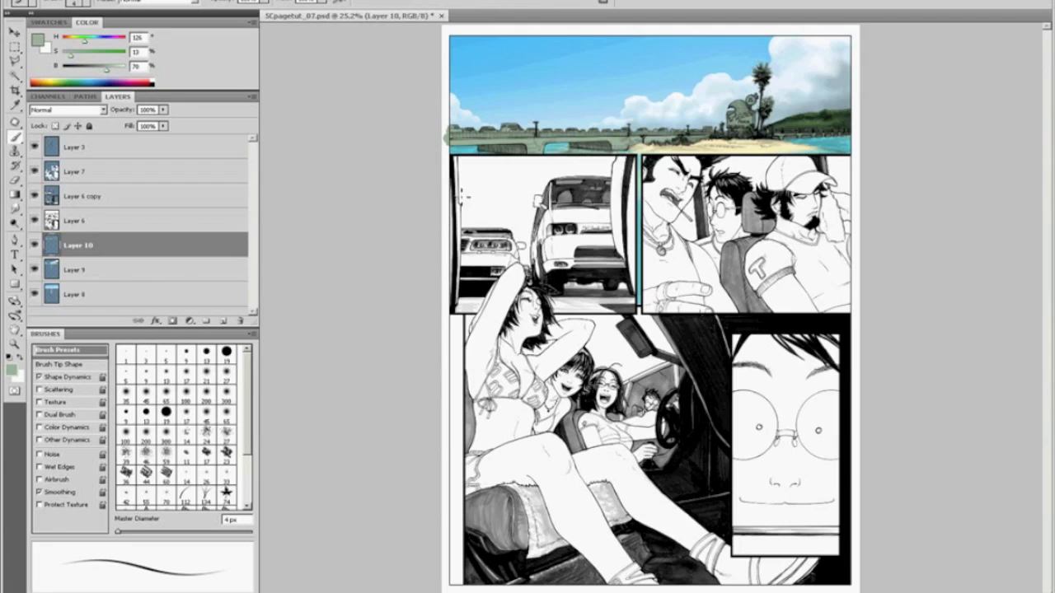
key("z")
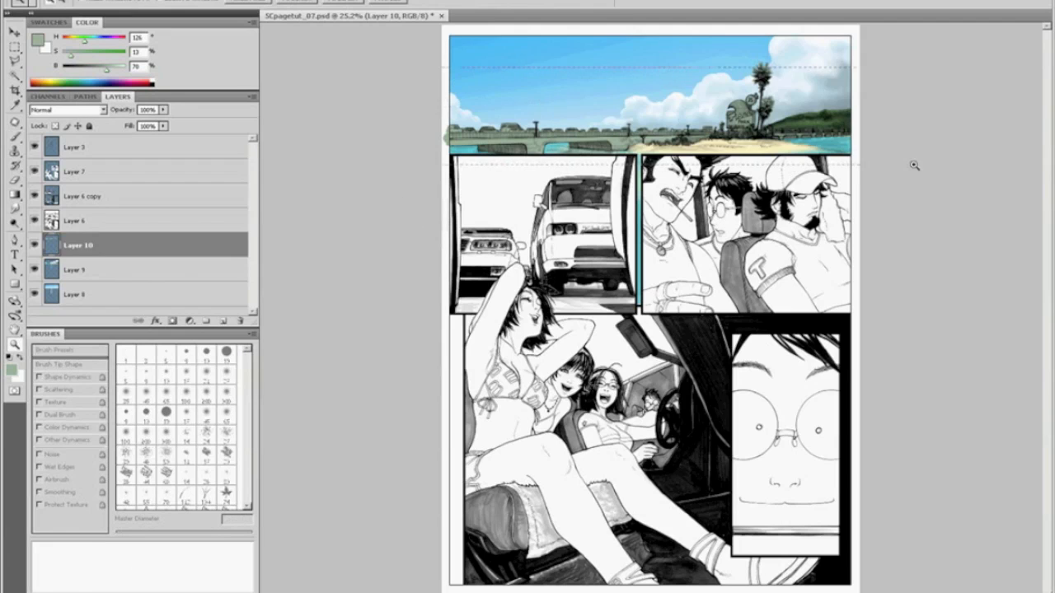
Step: Lighten Layer 10's flat green to a pale neutral with Hue/Saturation, lowering the hue and raising the lightness
left_click_drag(432, 68, 914, 166)
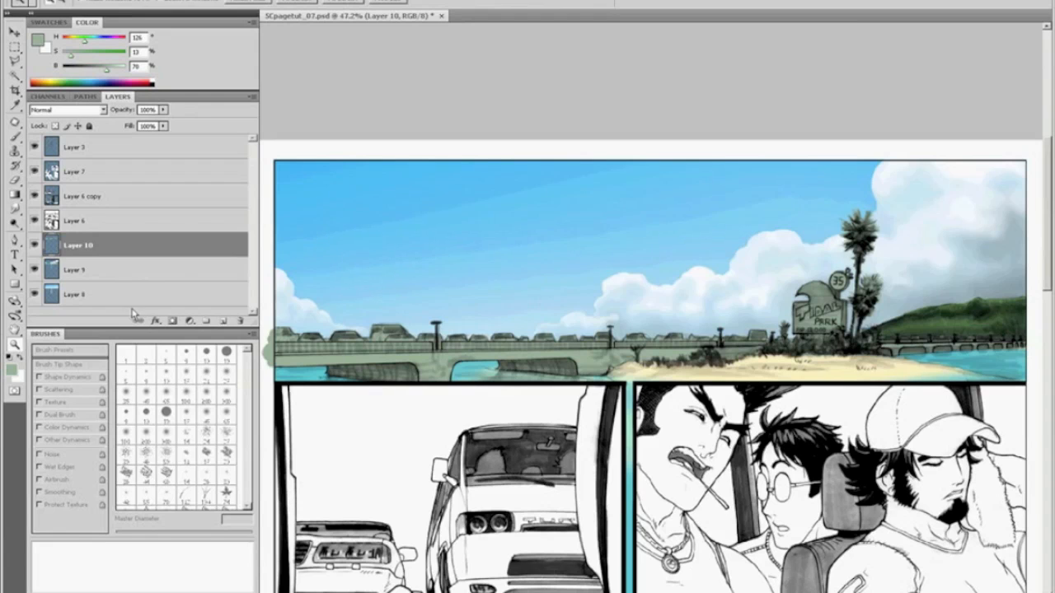
key("ctrl+u")
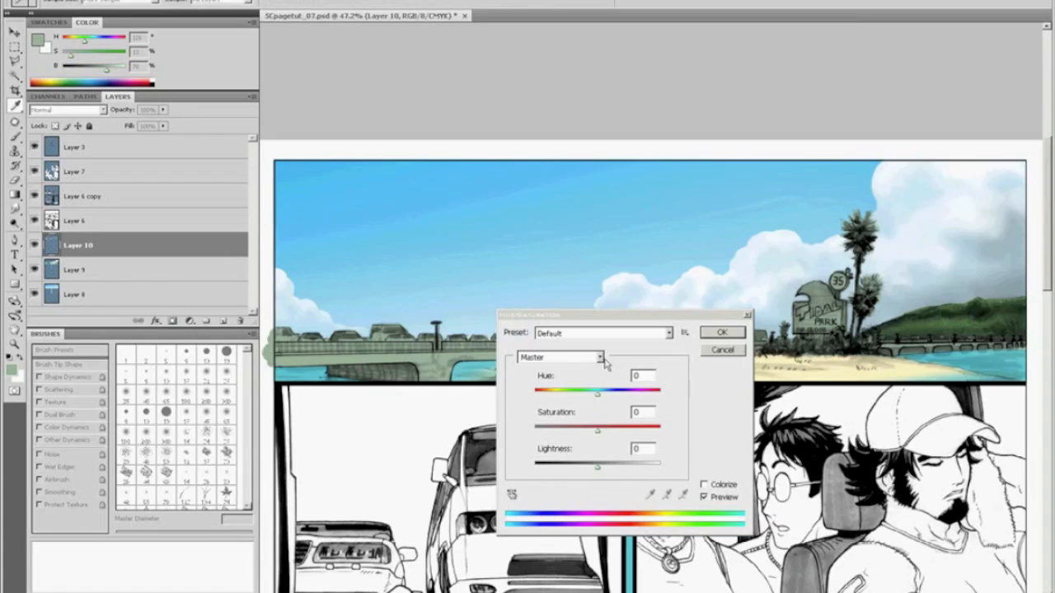
left_click_drag(602, 463, 640, 478)
left_click_drag(597, 394, 581, 394)
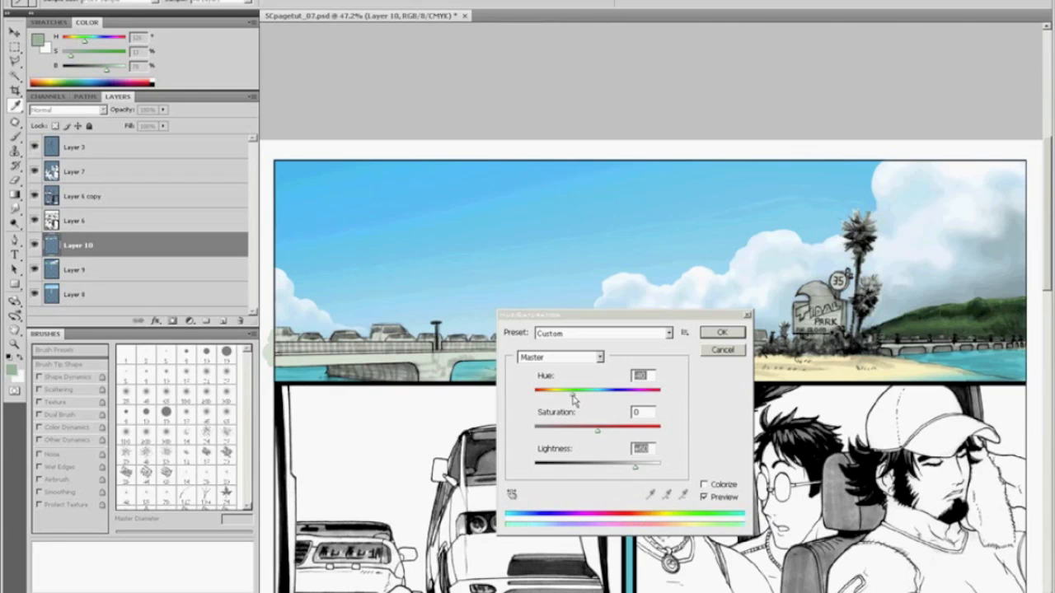
left_click(713, 333)
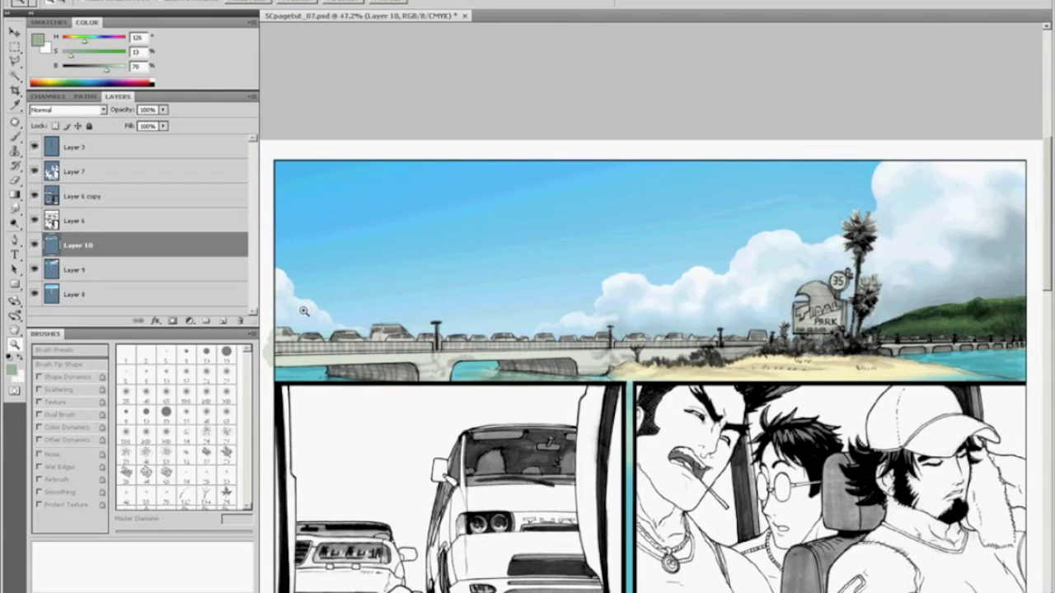
Step: Lasso the bridge railing along the whole panel and fill it with green at H 126, S 46, B 65
key("l")
left_click(276, 355)
left_click(1032, 338)
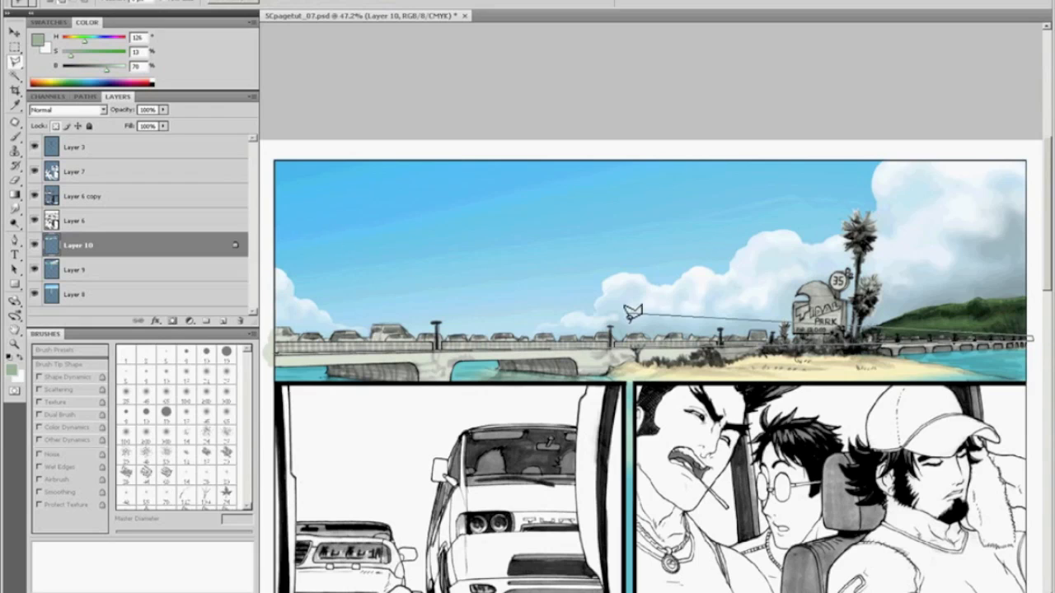
left_click(274, 346)
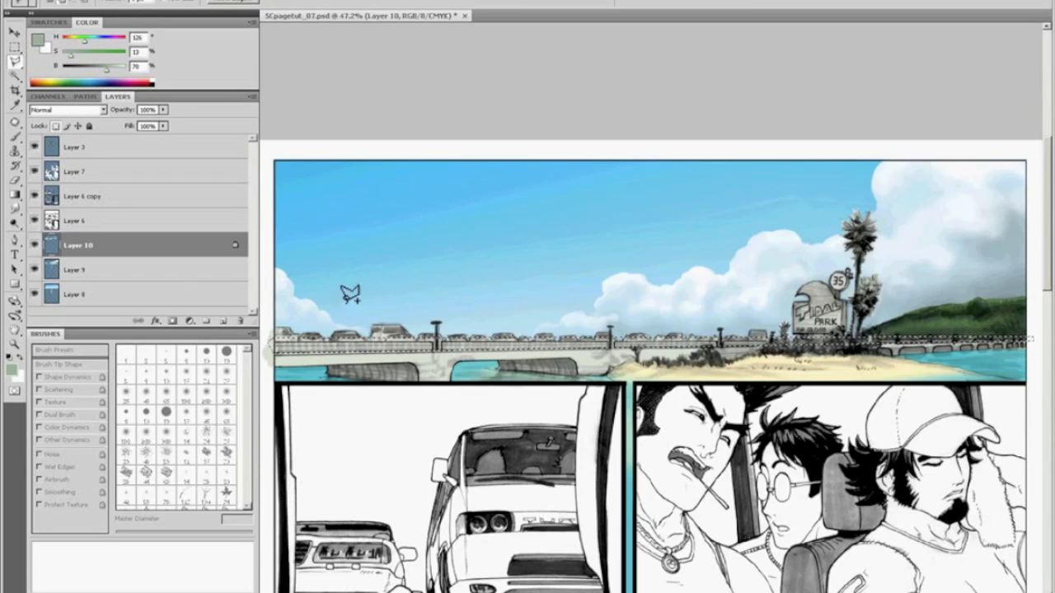
left_click_drag(89, 55, 98, 57)
left_click(99, 71)
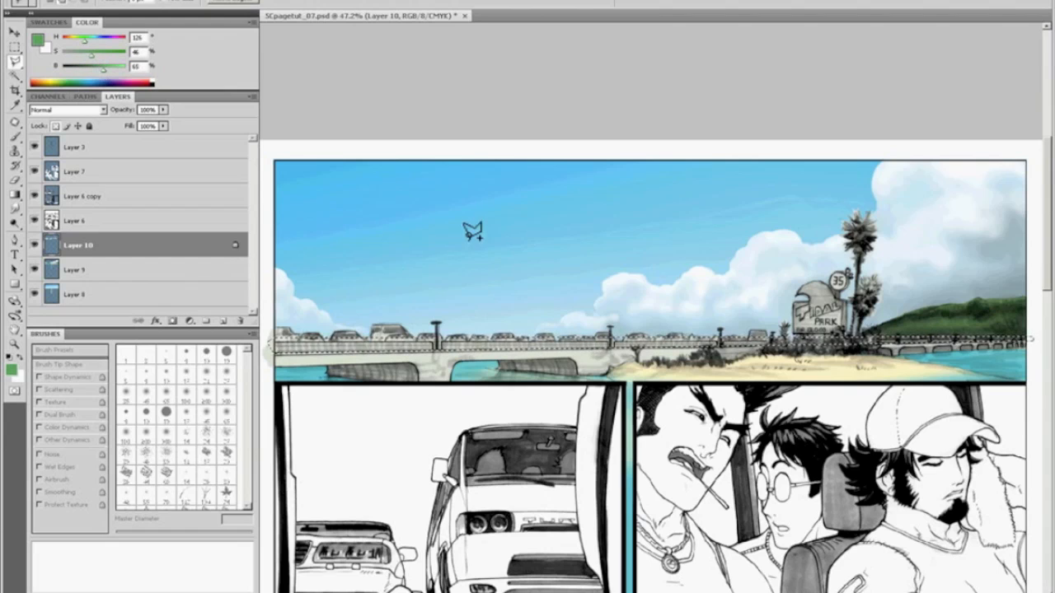
key("alt+BackSpace")
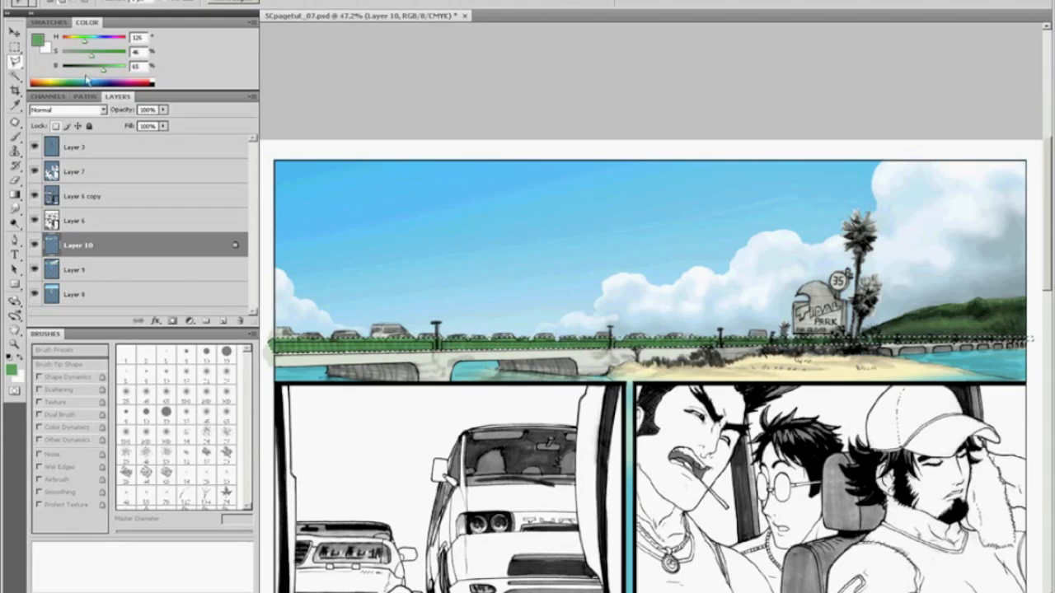
Step: Turn the selected railing teal with Hue/Saturation: hue +55, saturation +22 and a raised lightness
key("ctrl+u")
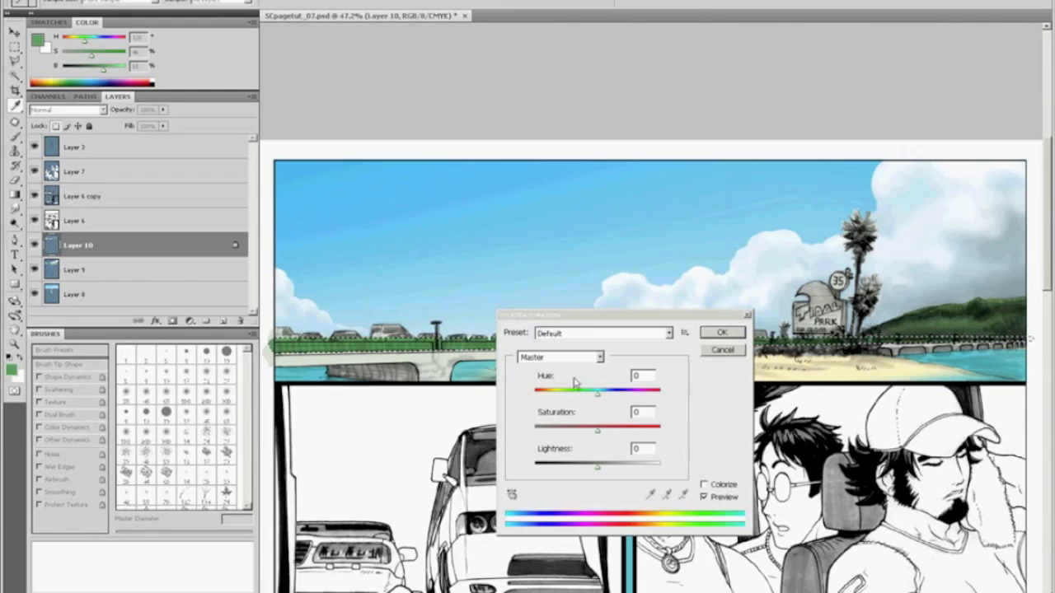
left_click_drag(564, 398, 563, 398)
mouse_move(600, 438)
left_mouse_down()
mouse_move(622, 436)
mouse_move(611, 437)
left_mouse_up()
left_click_drag(563, 394, 630, 394)
mouse_move(599, 472)
left_mouse_down()
mouse_move(629, 469)
mouse_move(616, 470)
left_mouse_up()
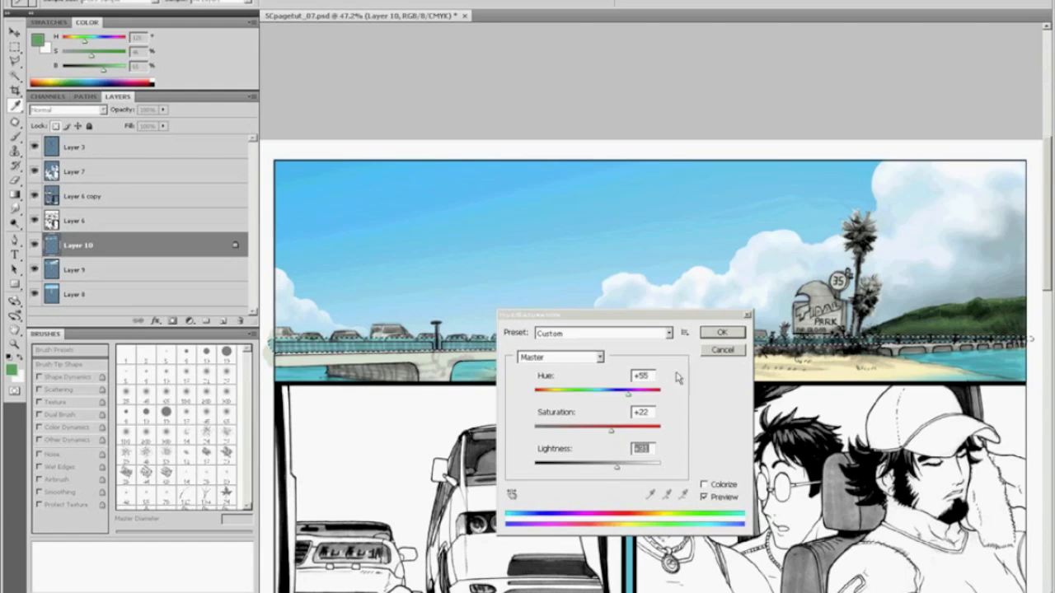
left_click(722, 333)
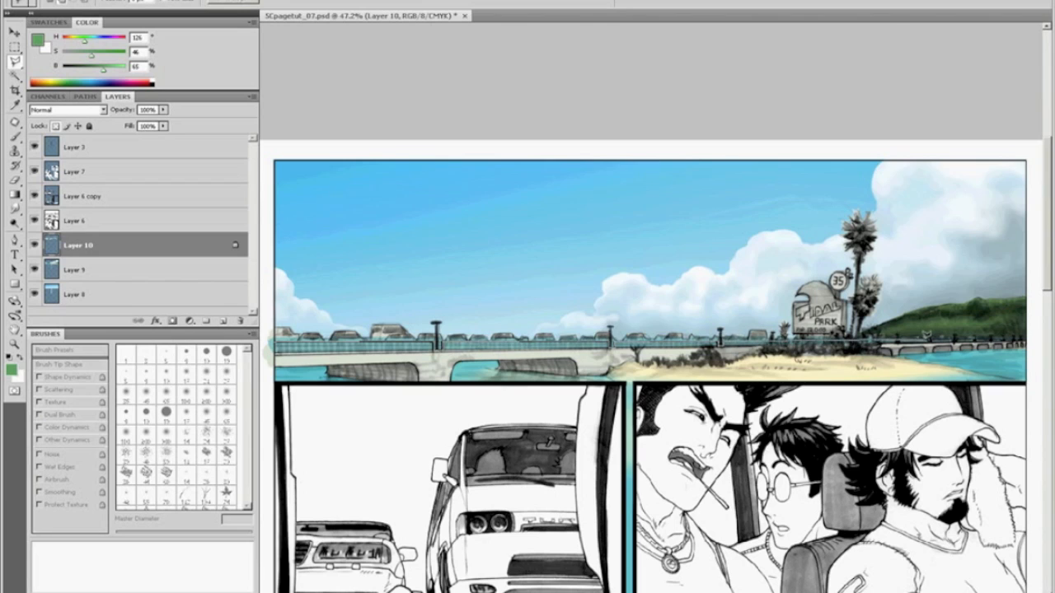
Step: Select the strip of cars above the bridge railing with the lasso, leaving the railing itself out
mouse_move(1027, 320)
left_mouse_down()
mouse_move(463, 292)
mouse_move(270, 302)
left_mouse_up()
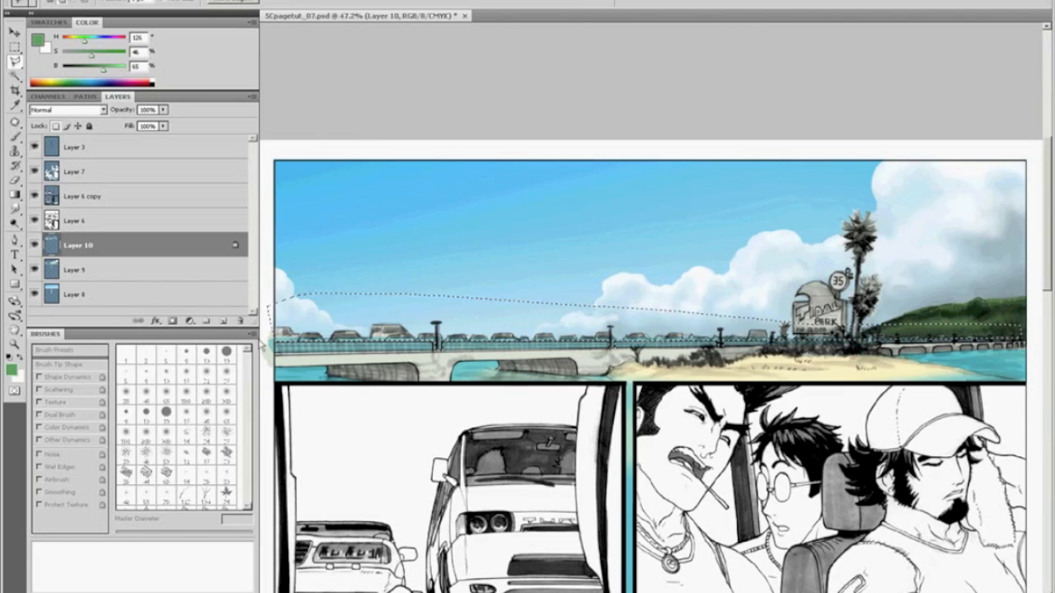
key("z")
left_click_drag(528, 441, 221, 219)
Step: Paint the leftmost vehicle pale green and the car at the first lamp post dark green, using a 25 px brush without Shape Dynamics
key("b")
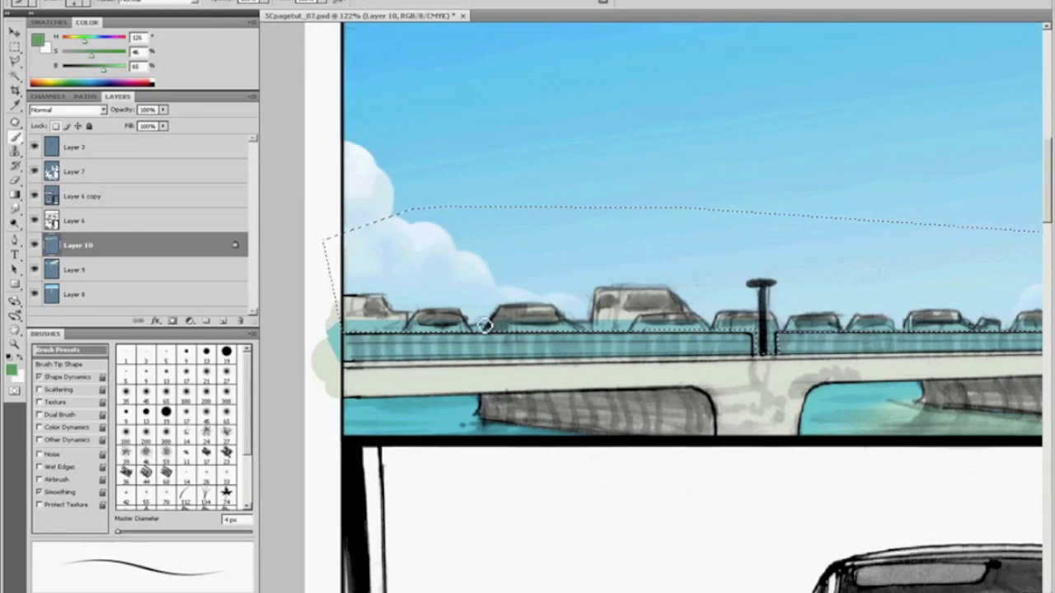
left_click(38, 41)
left_click_drag(631, 185, 622, 155)
left_click_drag(770, 239, 771, 245)
left_click(879, 114)
key("bracketright")
key("bracketright")
key("bracketright")
key("bracketright")
key("bracketright")
key("bracketright")
key("bracketright")
key("bracketright")
key("bracketright")
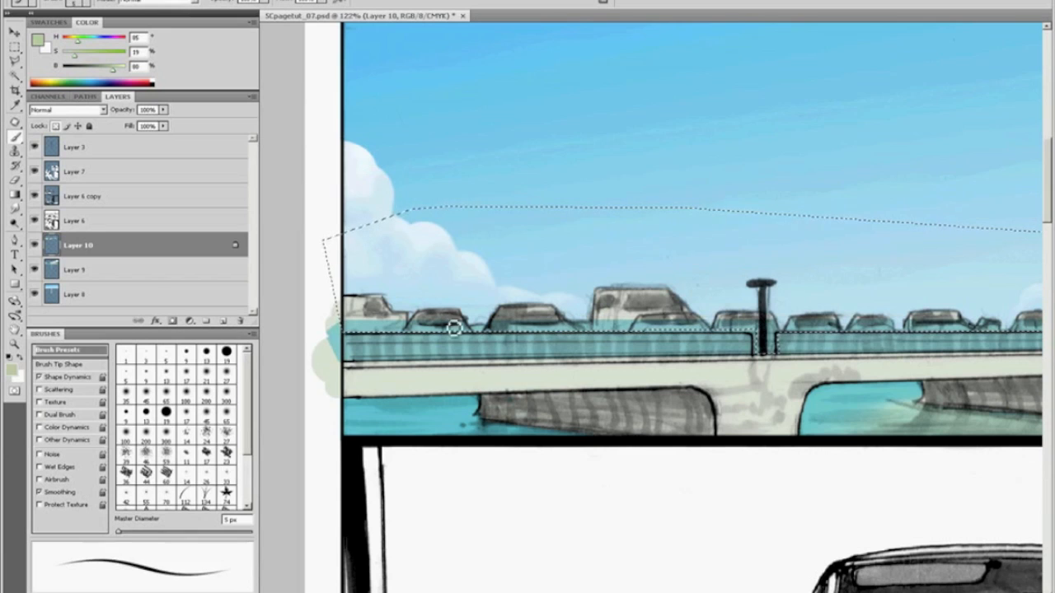
left_click(39, 376)
left_click(380, 306, "alt")
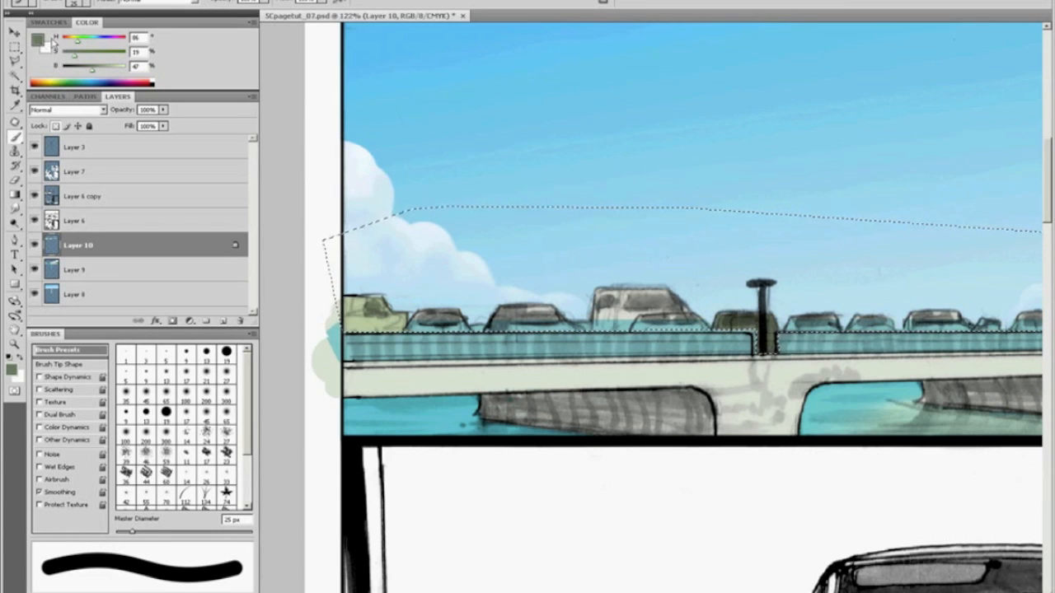
Step: Choose bright green 7eb636 and paint the second car to the right of the first lamp post
left_click(50, 23)
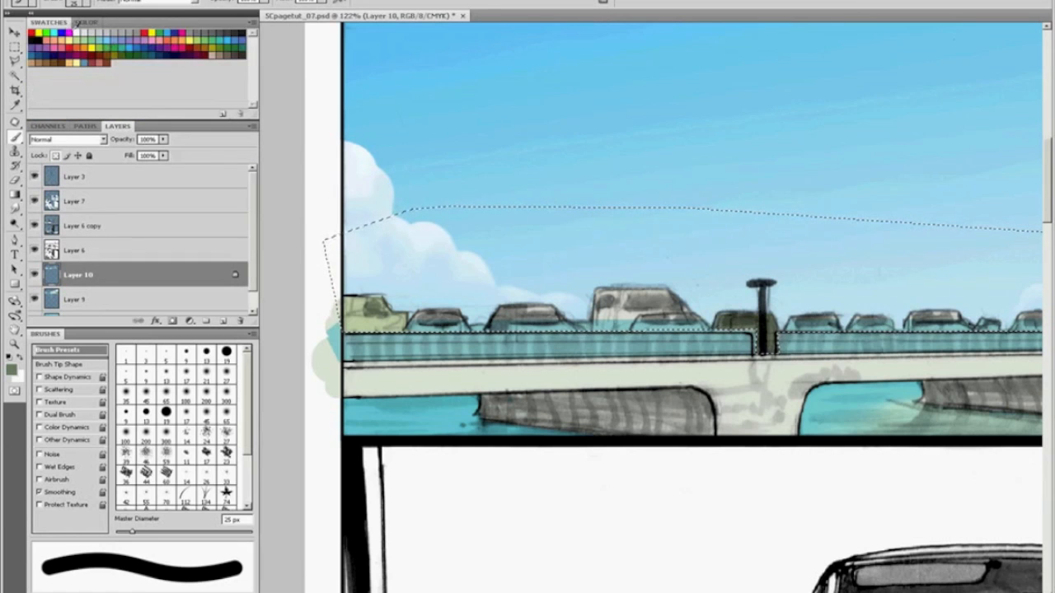
left_click(86, 22)
left_click(37, 40)
left_click_drag(684, 178, 704, 168)
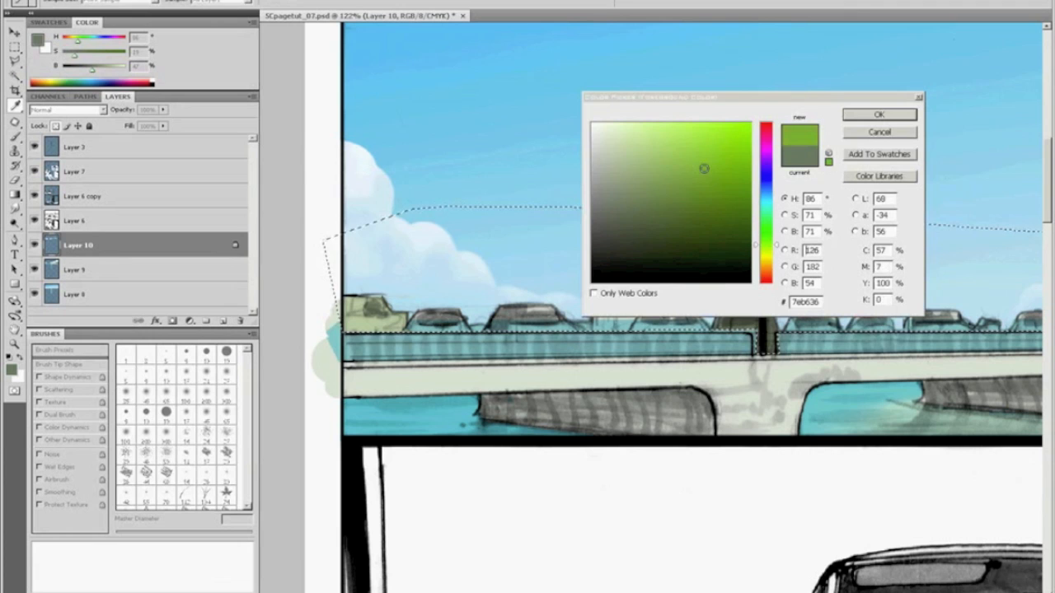
left_click(903, 114)
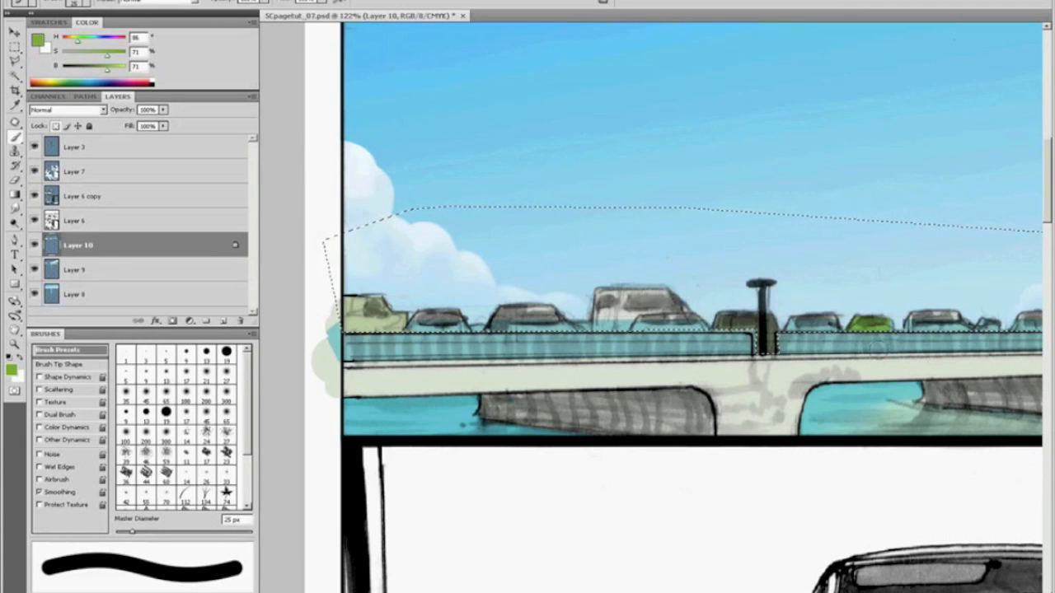
Step: Choose red at H 0, S 64, B 75 and paint the second car from the panel's left edge
left_click(37, 40)
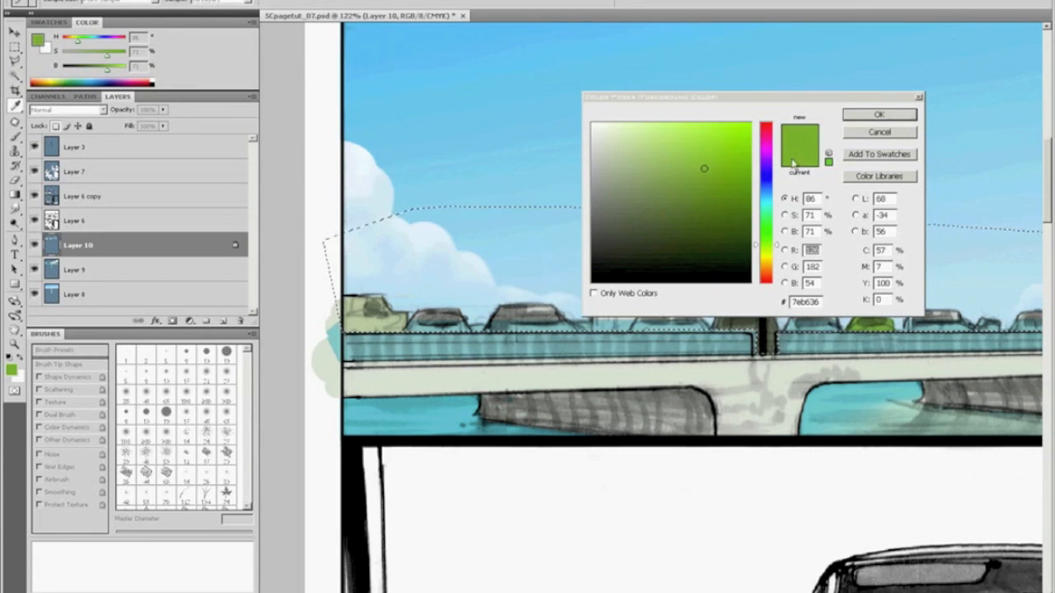
left_click_drag(768, 261, 768, 266)
left_click(703, 174)
mouse_move(764, 212)
left_mouse_down()
mouse_move(765, 282)
mouse_move(737, 192)
mouse_move(711, 159)
mouse_move(692, 163)
left_mouse_up()
left_click(883, 115)
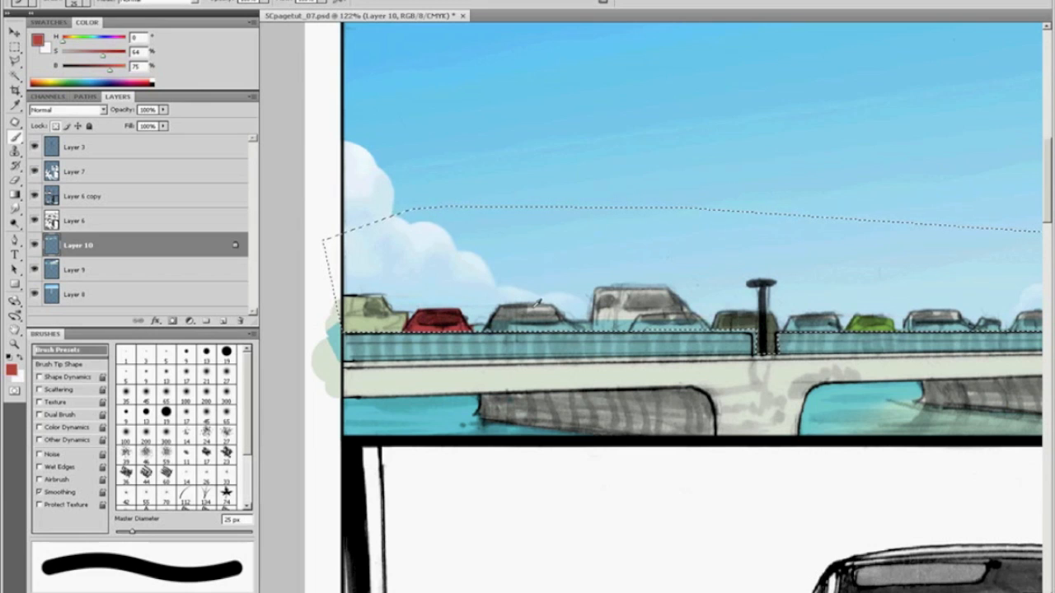
Step: Sample a dark grey and paint the car right of the red one and the low car in front of the van
left_click(534, 307, "alt")
left_click_drag(523, 316, 493, 345)
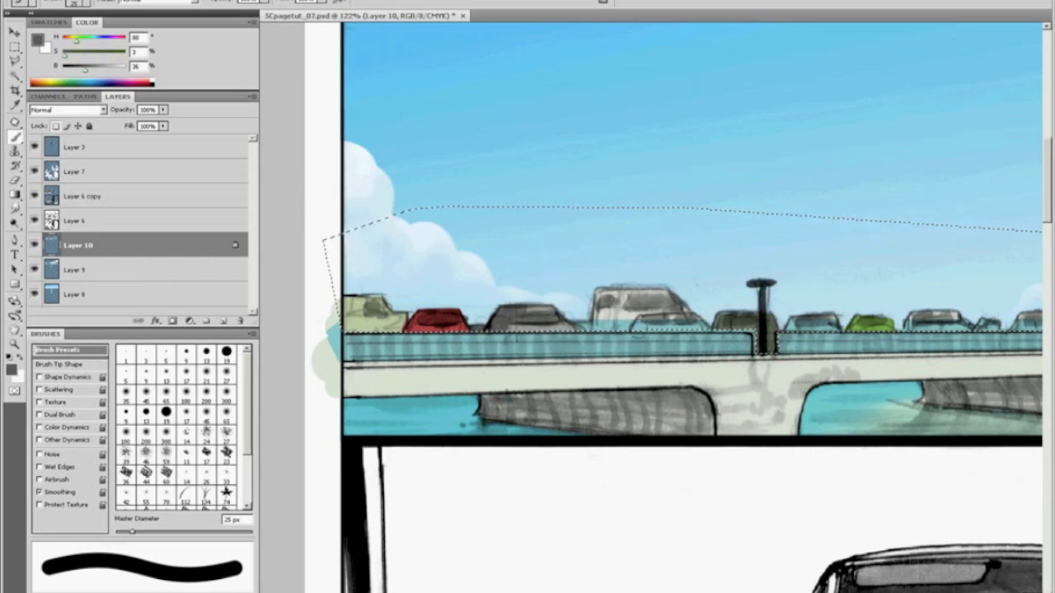
left_click_drag(638, 325, 697, 322)
Step: Paint the van in the off-white sampled from the bridge, and cover the teal beside the first lamp post with dark green
left_click(721, 380, "alt")
left_click_drag(612, 283, 617, 313)
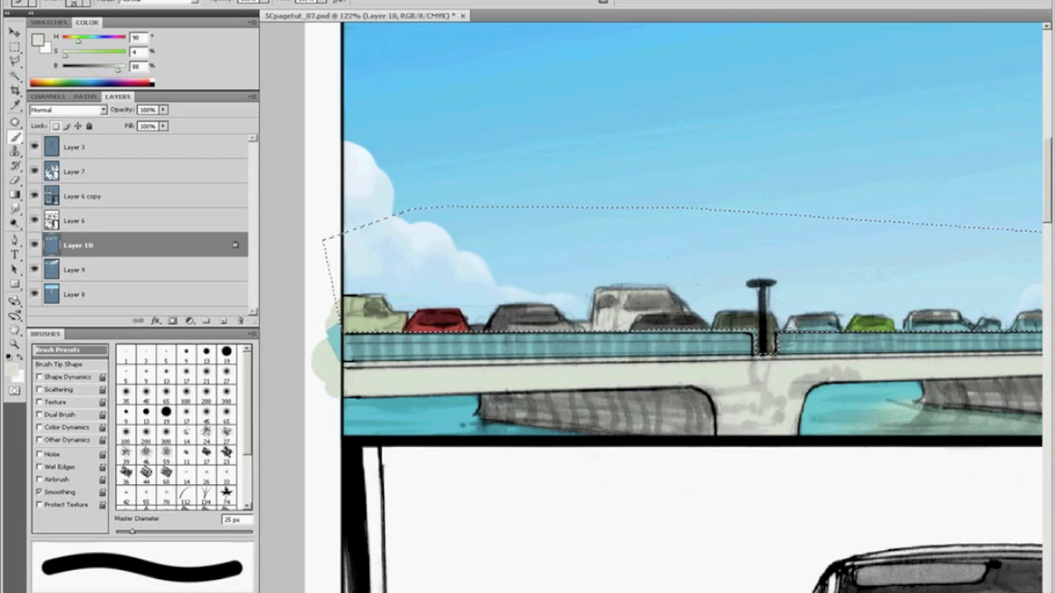
left_click(747, 323, "alt")
left_click_drag(772, 339, 772, 361)
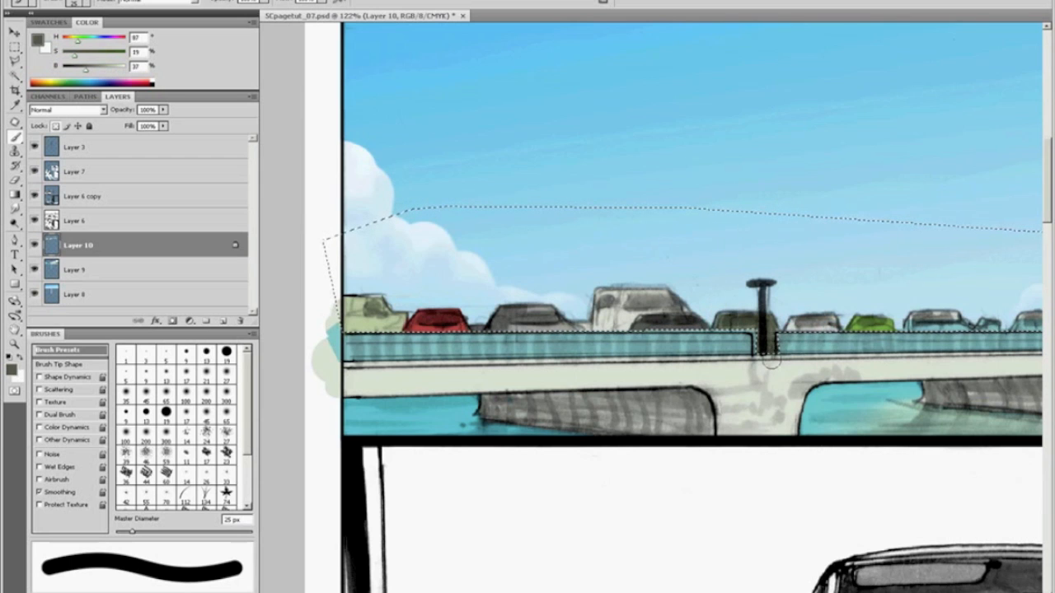
Step: Sample the van's off-white and mute the red car's colour with the Paint Bucket
key("ctrl+0")
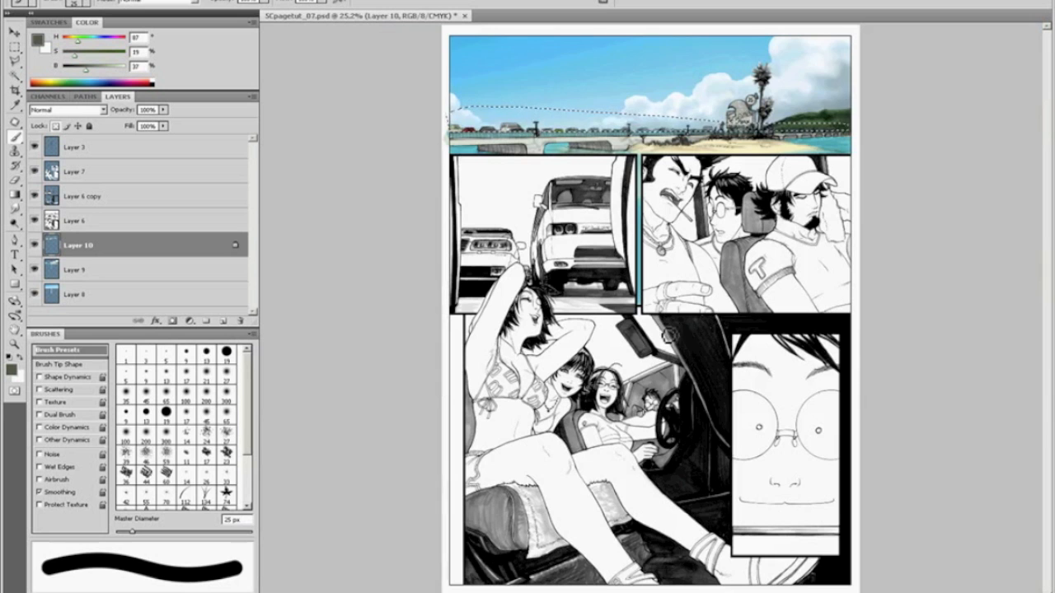
key("z")
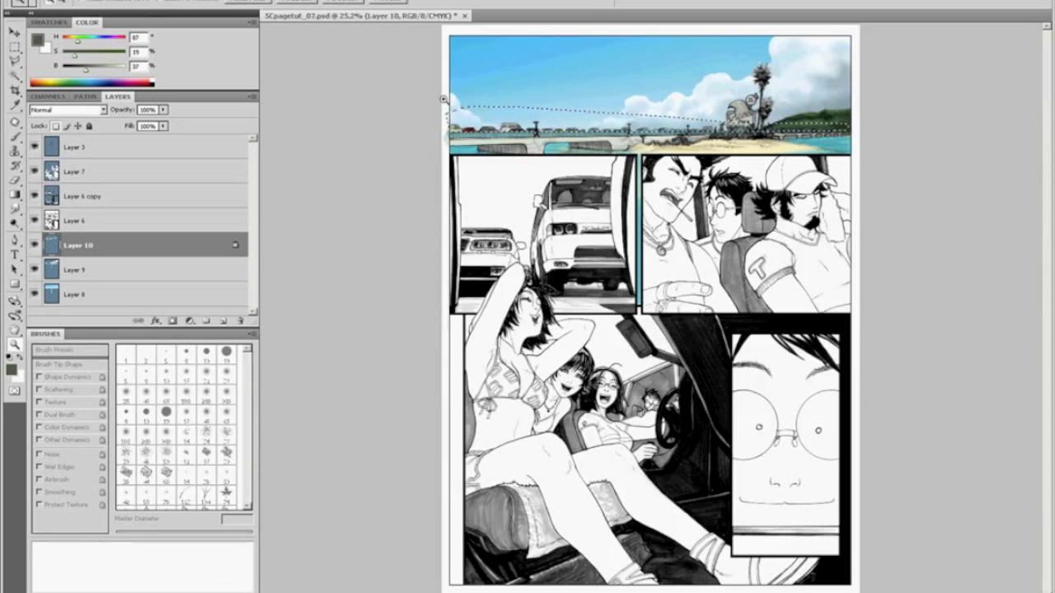
left_click_drag(446, 99, 565, 168)
key("b")
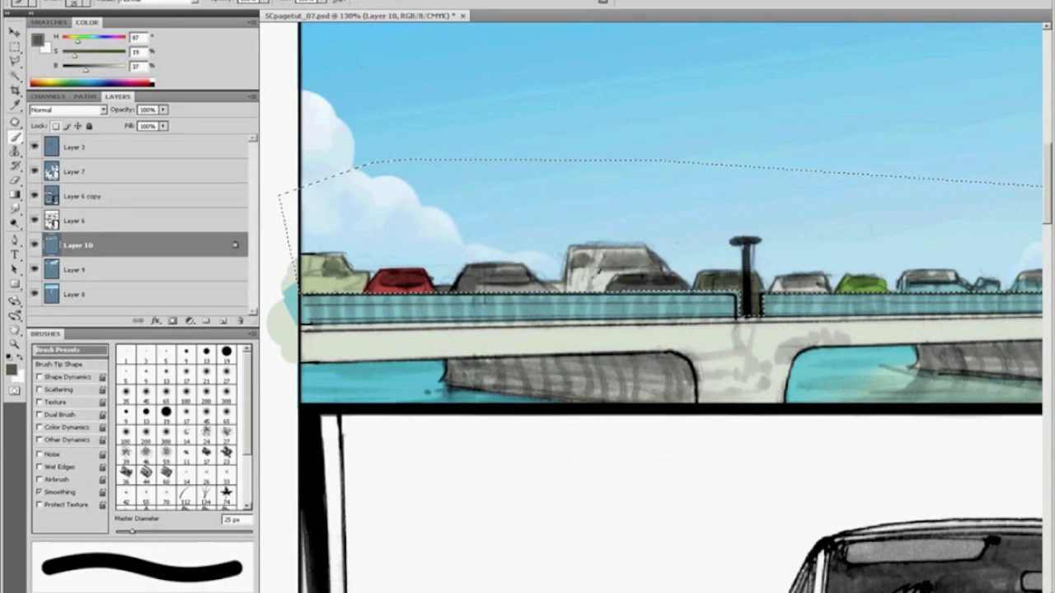
left_click(595, 278, "alt")
key("g")
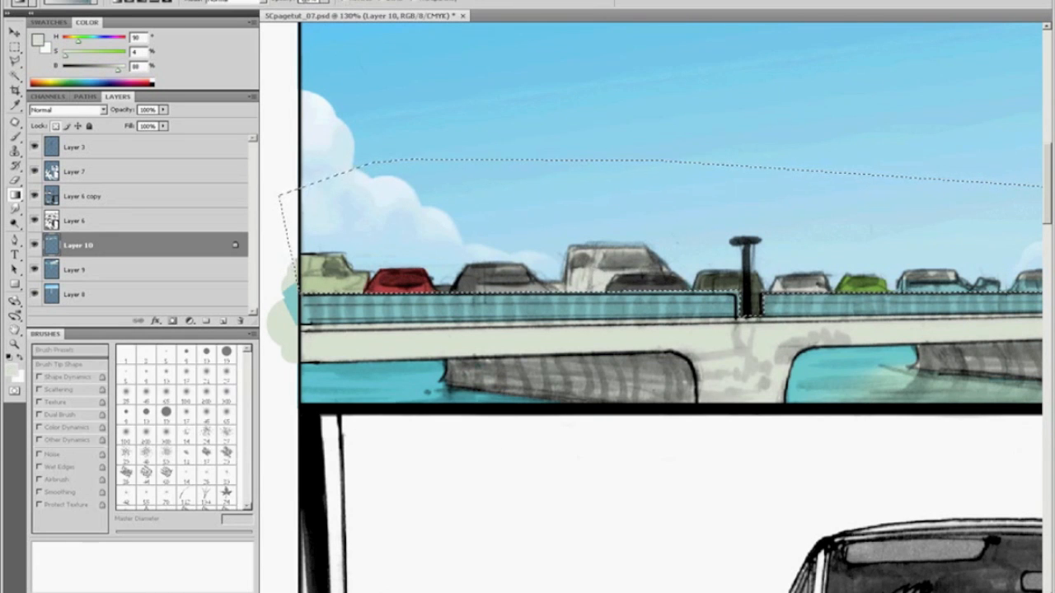
left_click(19, 194)
left_click(78, 208)
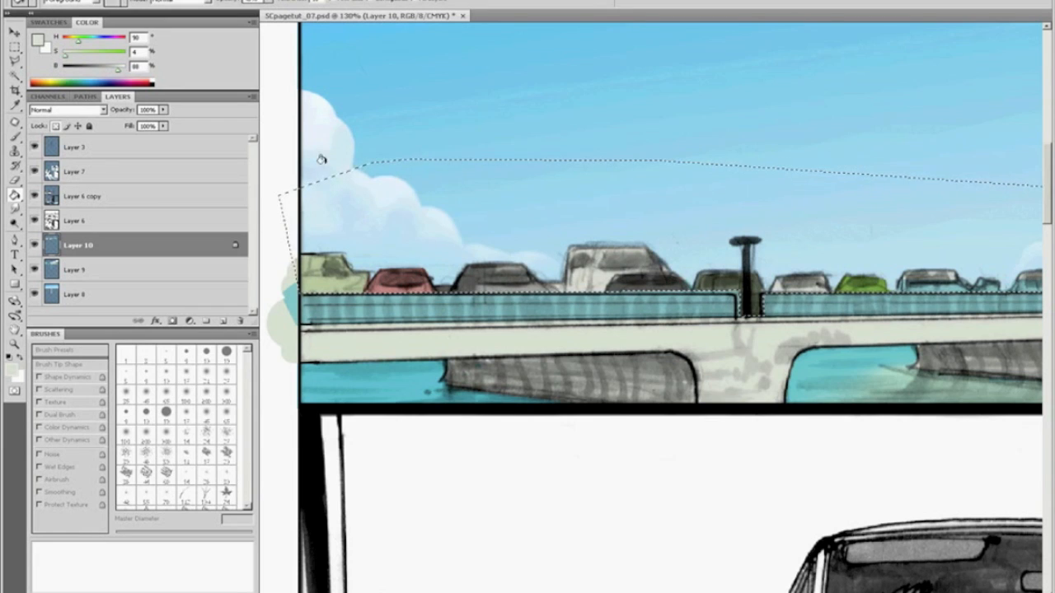
Step: Paint the car right of the bright green one blue (H 216, S 50, B 66) and the car past the second lamp post darker blue, B 39
mouse_move(89, 82)
left_mouse_down()
mouse_move(105, 73)
mouse_move(102, 45)
mouse_move(93, 52)
left_mouse_up()
key("b")
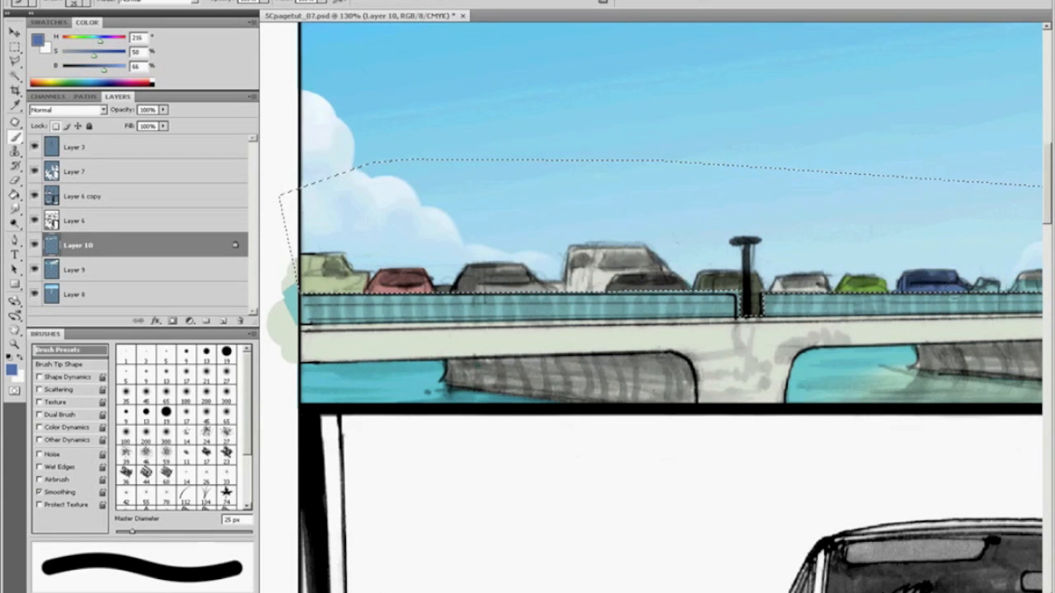
key("ctrl+0")
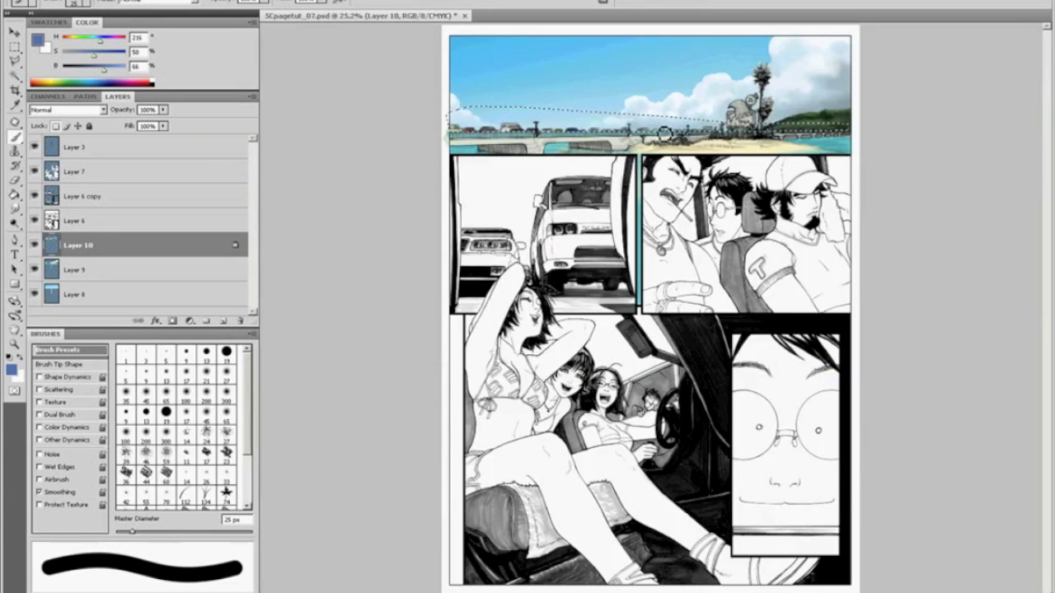
key("z")
left_click_drag(572, 88, 693, 155)
key("b")
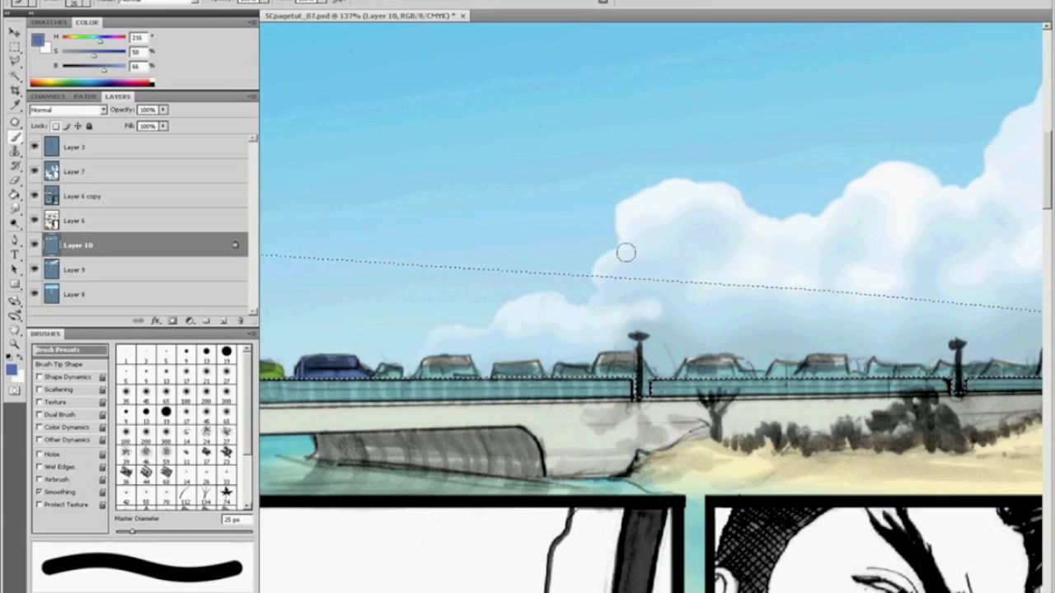
mouse_move(701, 366)
left_mouse_down()
mouse_move(681, 382)
mouse_move(736, 372)
left_mouse_up()
left_click_drag(104, 70, 88, 70)
mouse_move(719, 364)
left_mouse_down()
mouse_move(684, 378)
mouse_move(734, 372)
left_mouse_up()
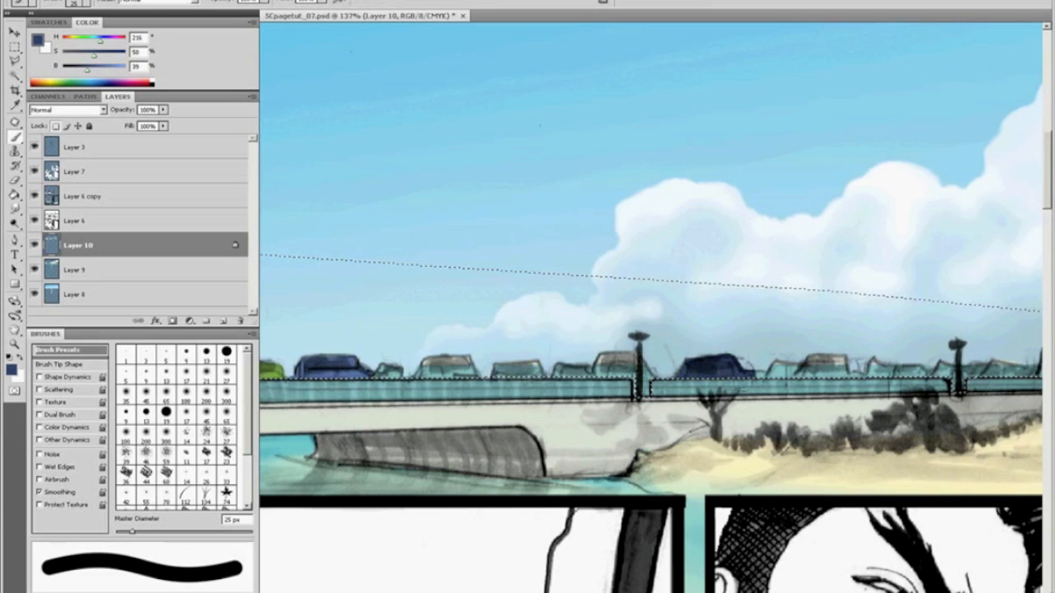
Step: Paint the cars right of the dark blue one and one left of the second lamp post grey, and another dark brown, using sampled colours
left_click(816, 355, "alt")
mouse_move(816, 362)
left_mouse_down()
mouse_move(782, 373)
mouse_move(776, 363)
mouse_move(847, 367)
left_mouse_up()
mouse_move(524, 373)
left_mouse_down()
mouse_move(509, 354)
mouse_move(527, 355)
left_mouse_up()
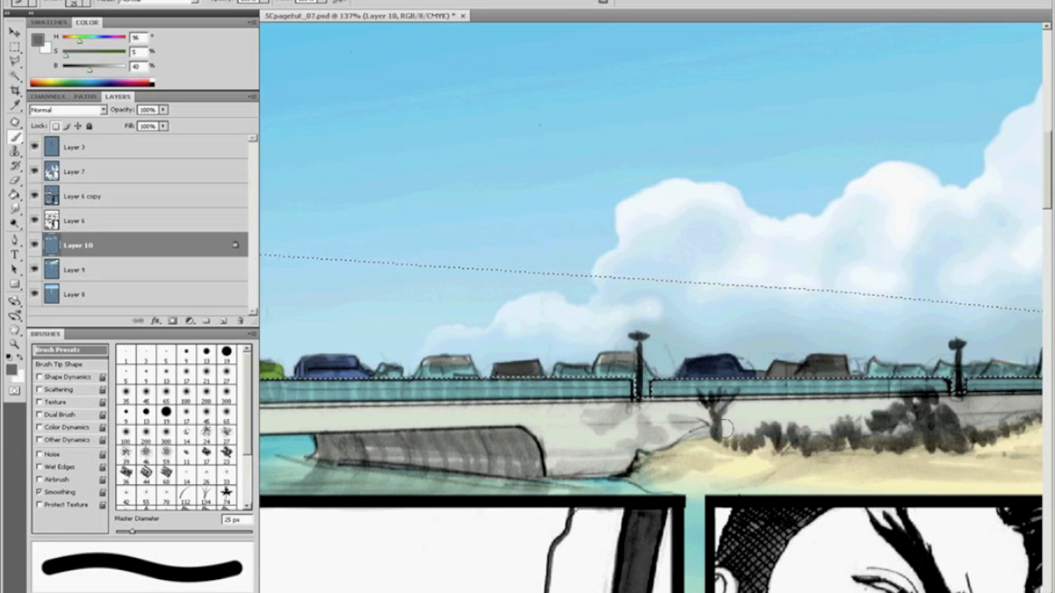
left_click(754, 448, "alt")
mouse_move(468, 367)
left_mouse_down()
mouse_move(463, 358)
mouse_move(411, 370)
left_mouse_up()
Step: Paint the small car beside the blue one in sampled light teal, and the cars left of the second lamp post in darker sampled tones
left_click(594, 477, "alt")
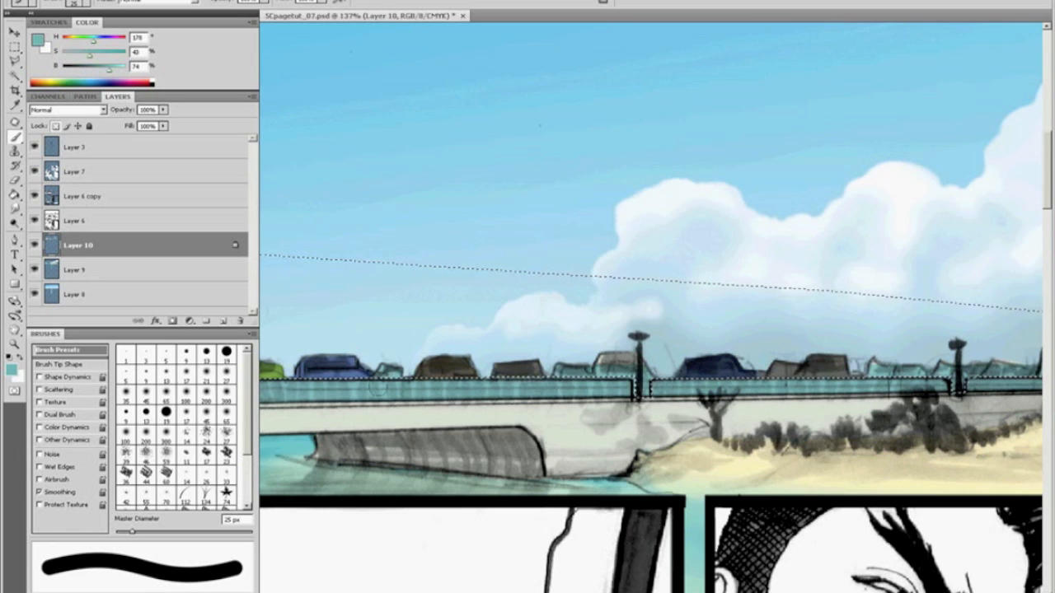
left_click(408, 372)
left_click(574, 381, "alt")
mouse_move(583, 364)
left_mouse_down()
mouse_move(561, 370)
mouse_move(628, 364)
mouse_move(644, 388)
left_mouse_up()
left_click(640, 362, "alt")
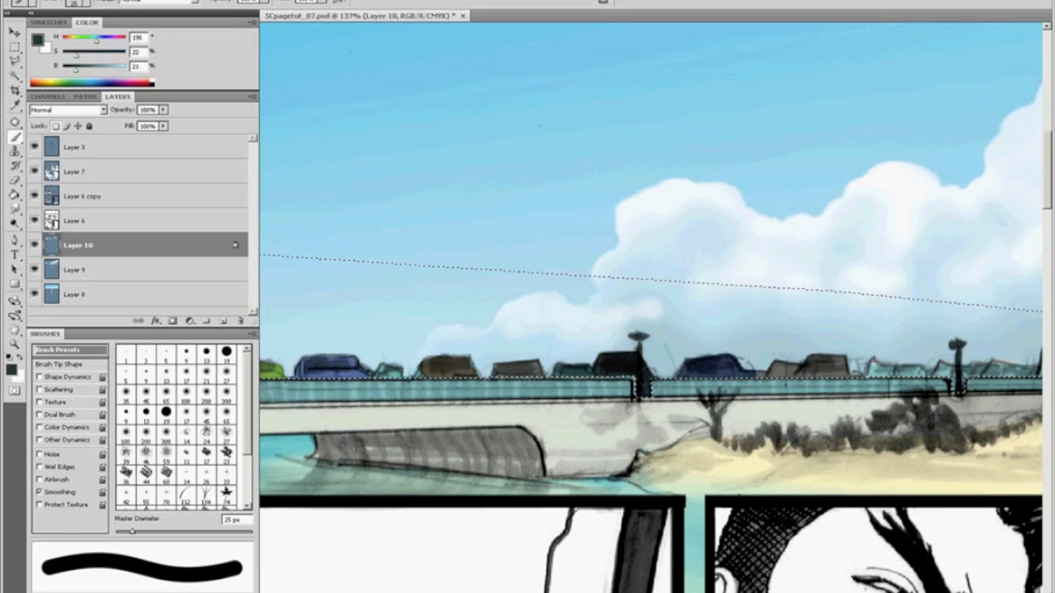
Step: Paint the cars around the third lamp post dark blue-grey (H 195, S 22, B 21), sand and teal, using sampled colours
left_click_drag(879, 367, 904, 352)
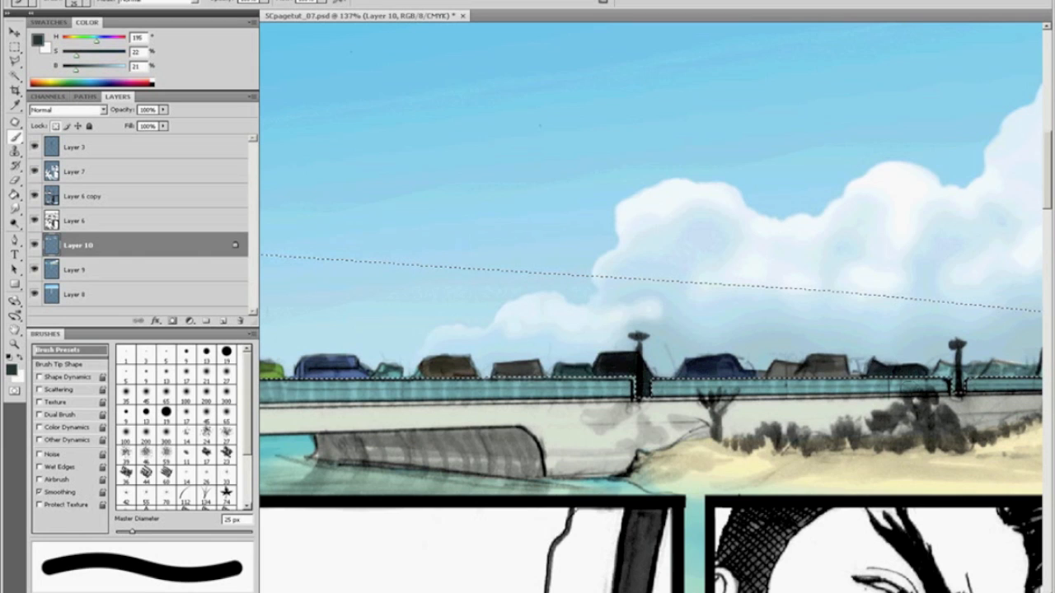
left_click(1005, 448, "alt")
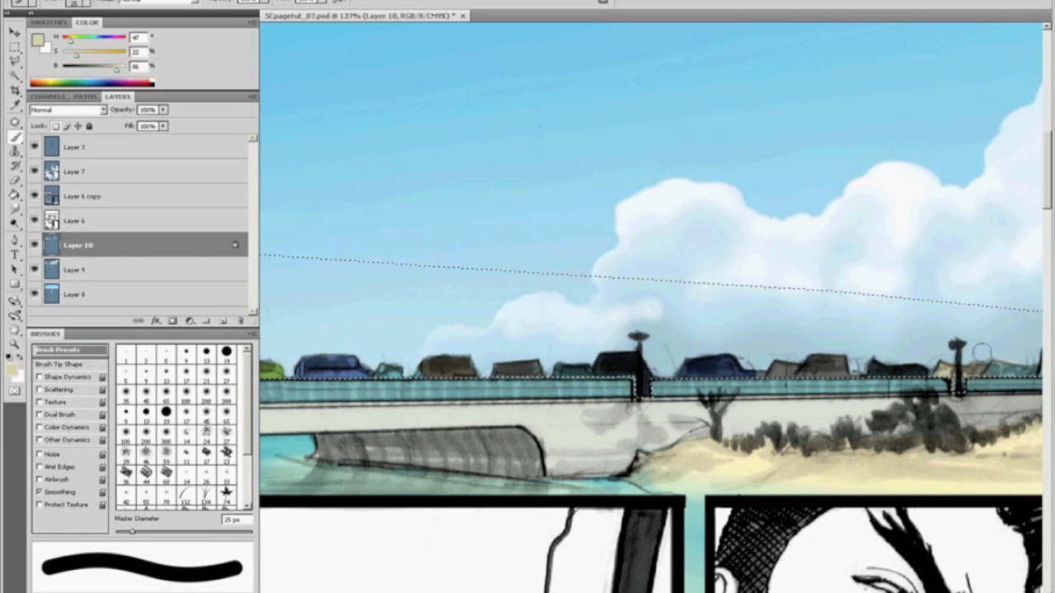
left_click(1002, 386, "alt")
left_click_drag(1004, 360, 1023, 368)
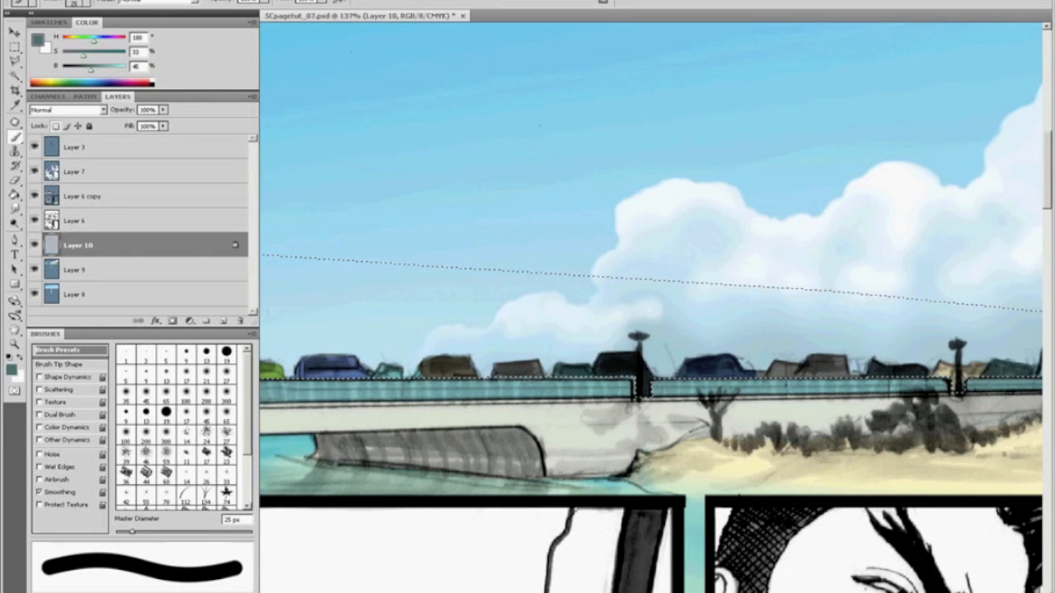
Step: Paint the van in front of the Tidal Park sign and the area beside it in sampled grey (H 90, S 5, B 49)
key("ctrl+0")
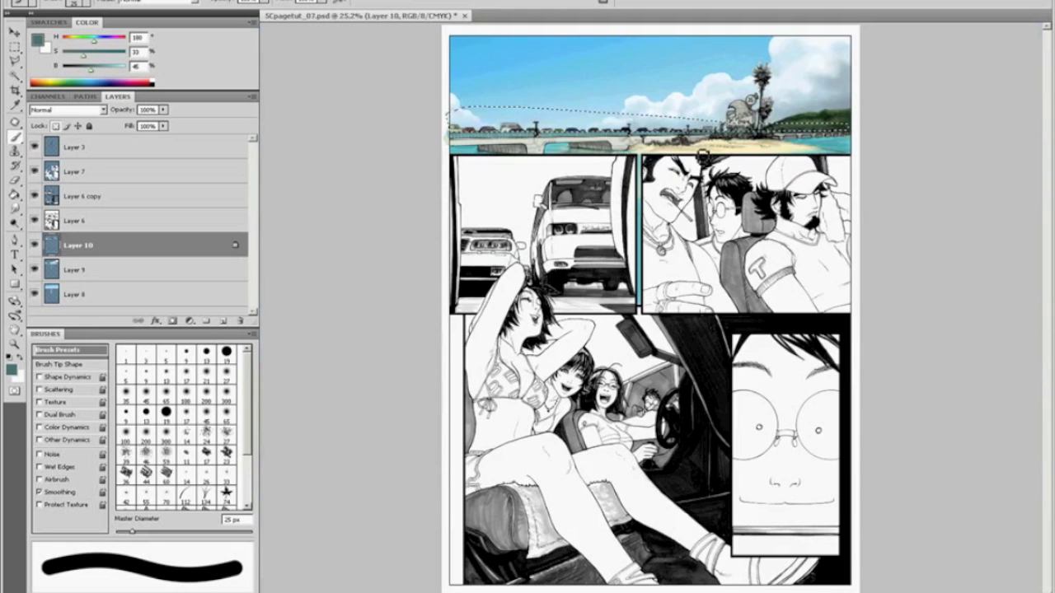
key("z")
left_click(699, 133)
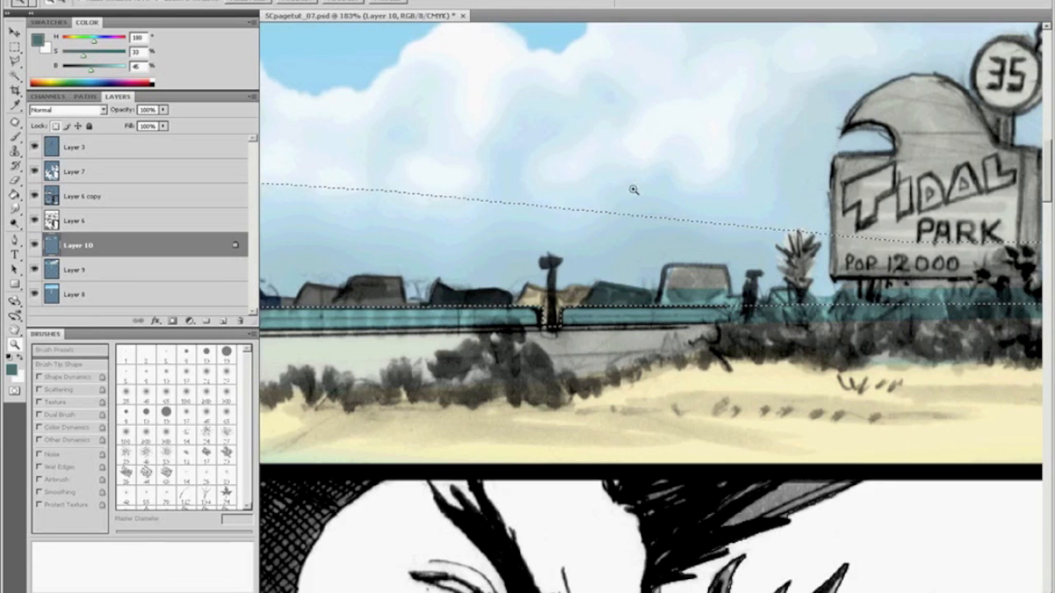
key("b")
mouse_move(689, 290)
left_mouse_down()
mouse_move(698, 281)
mouse_move(723, 295)
mouse_move(701, 285)
mouse_move(674, 299)
left_mouse_up()
left_click(797, 265, "alt")
left_click_drag(752, 300, 854, 297)
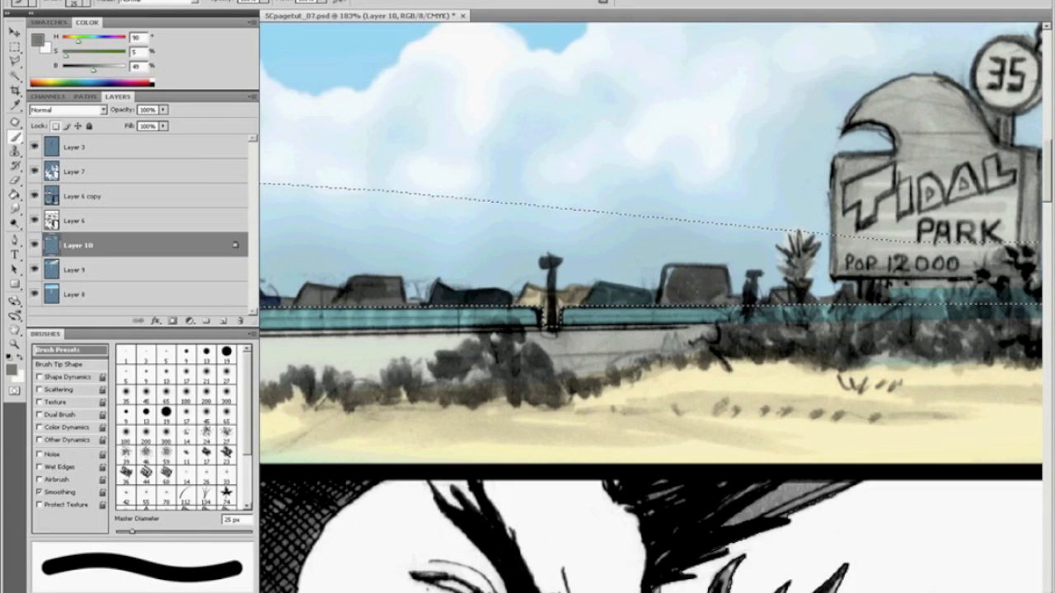
Step: Paint the first car past the lamp post on the distant bridge muted red (H 4, S 53, B 65)
key("space")
left_click_drag(1022, 282, 543, 259)
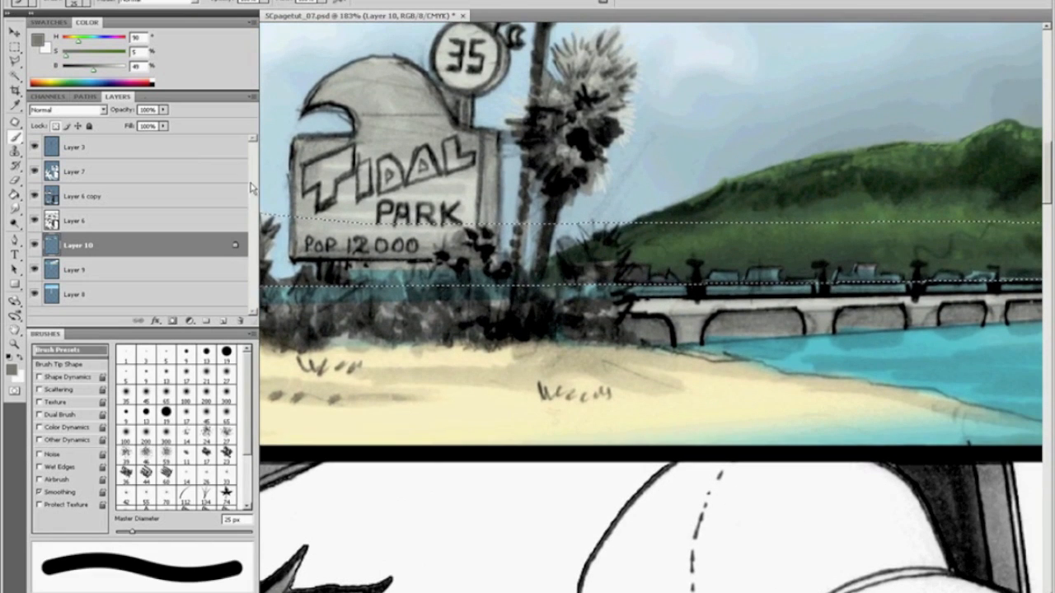
left_click(143, 78)
left_click(145, 82)
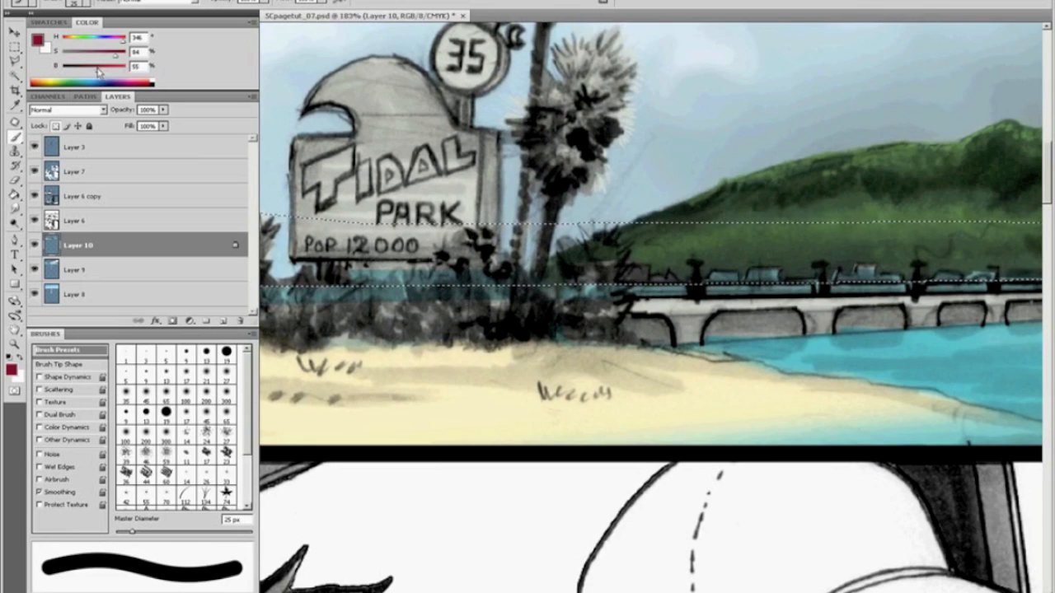
left_click_drag(115, 56, 63, 41)
left_click_drag(706, 277, 739, 279)
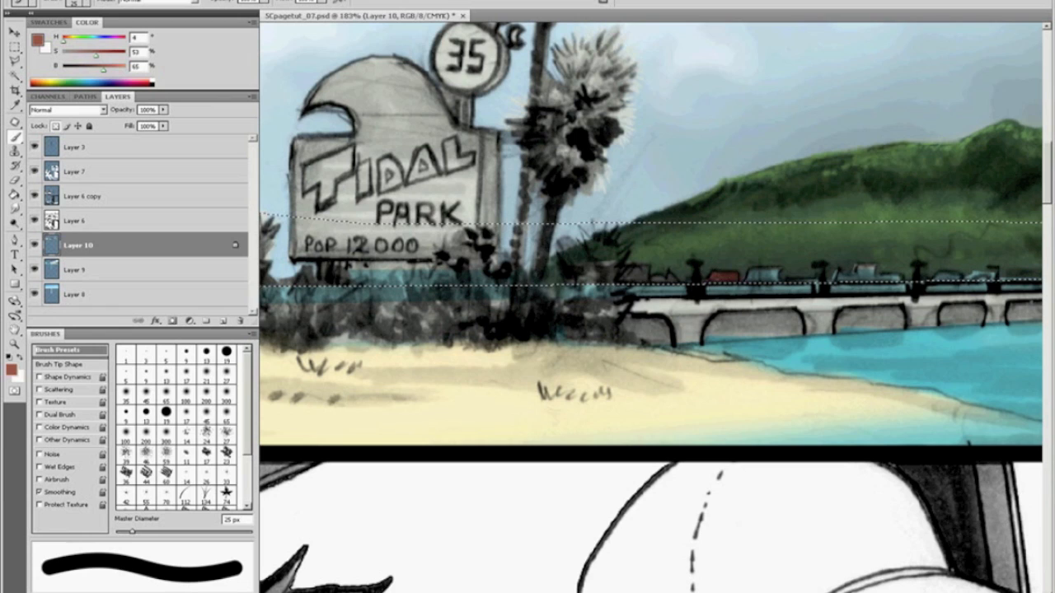
Step: Paint distant-bridge cars beyond the red one pale yellow (H 46, S 42, B 100) and sample muted greens for the others
left_click(48, 79)
left_click_drag(750, 272, 780, 272)
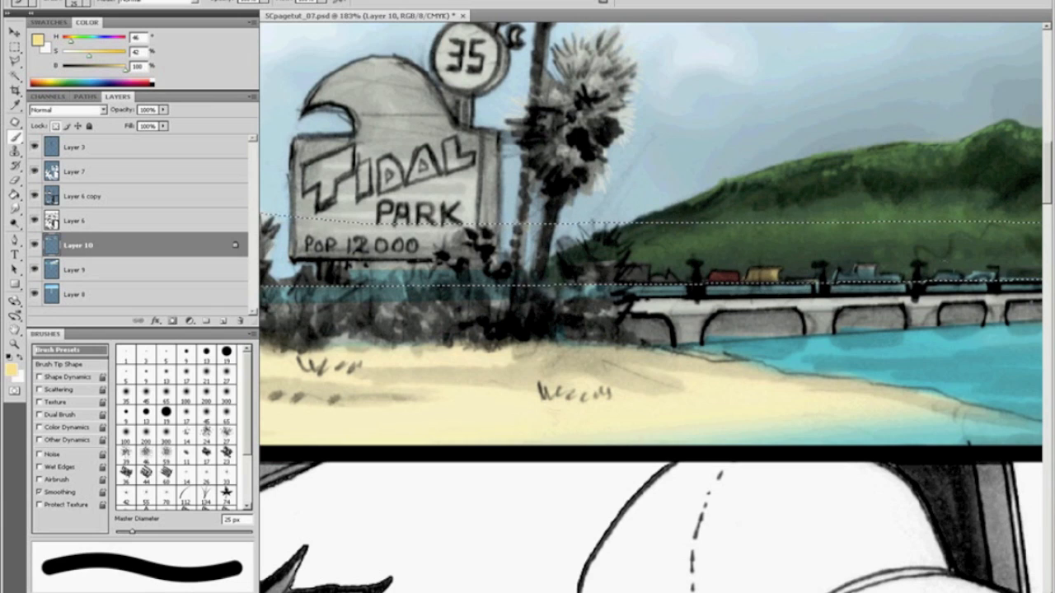
left_click(793, 254, "alt")
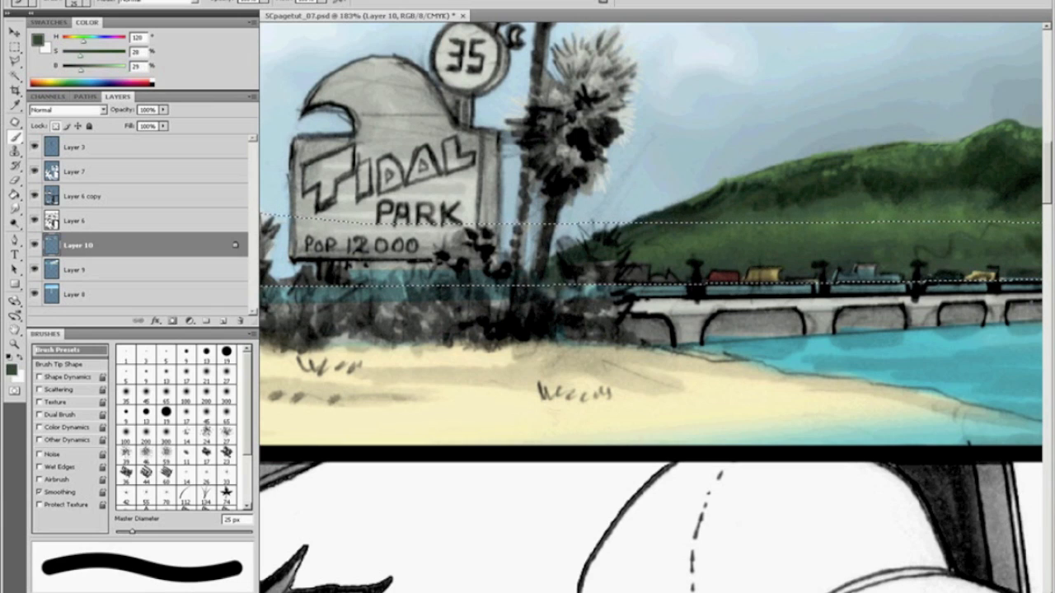
left_click(738, 360, "alt")
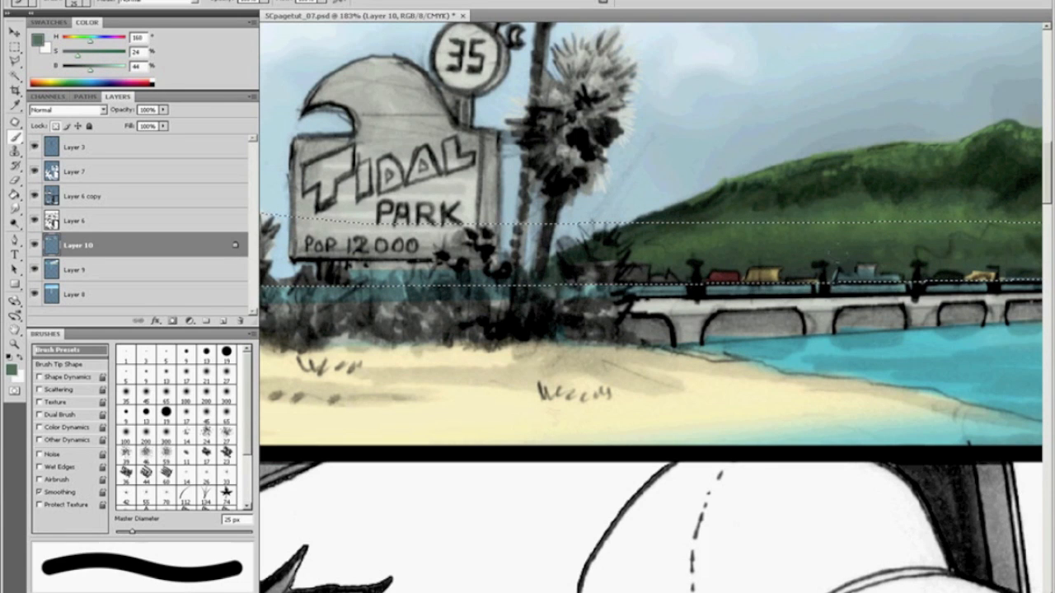
Step: Lower the saturation of the selected row of cars with Hue/Saturation
key("ctrl+0")
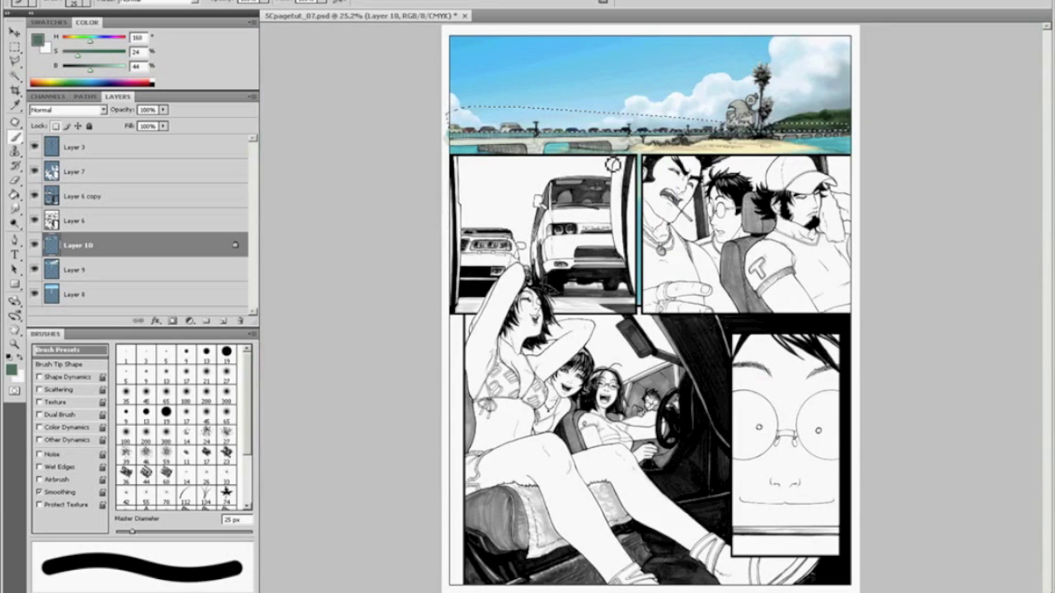
key("z")
left_click_drag(681, 191, 682, 191)
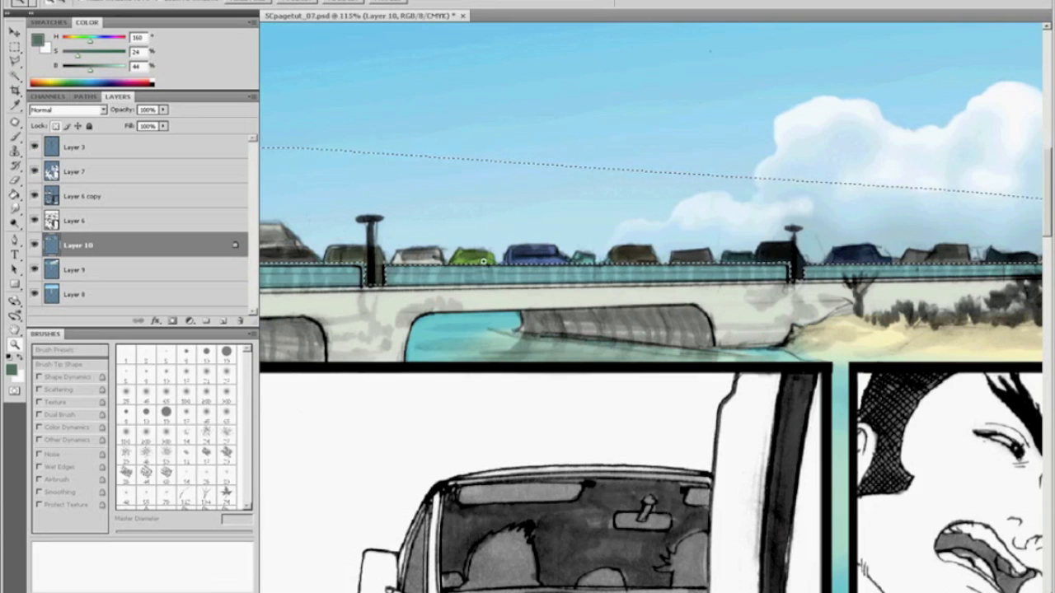
key("ctrl+u")
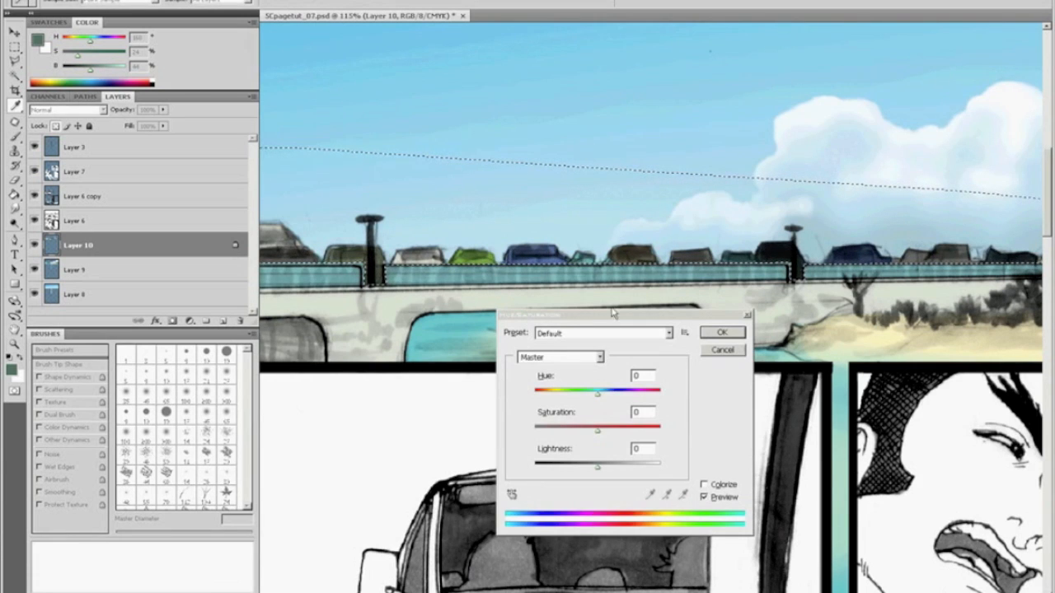
left_click_drag(597, 430, 579, 441)
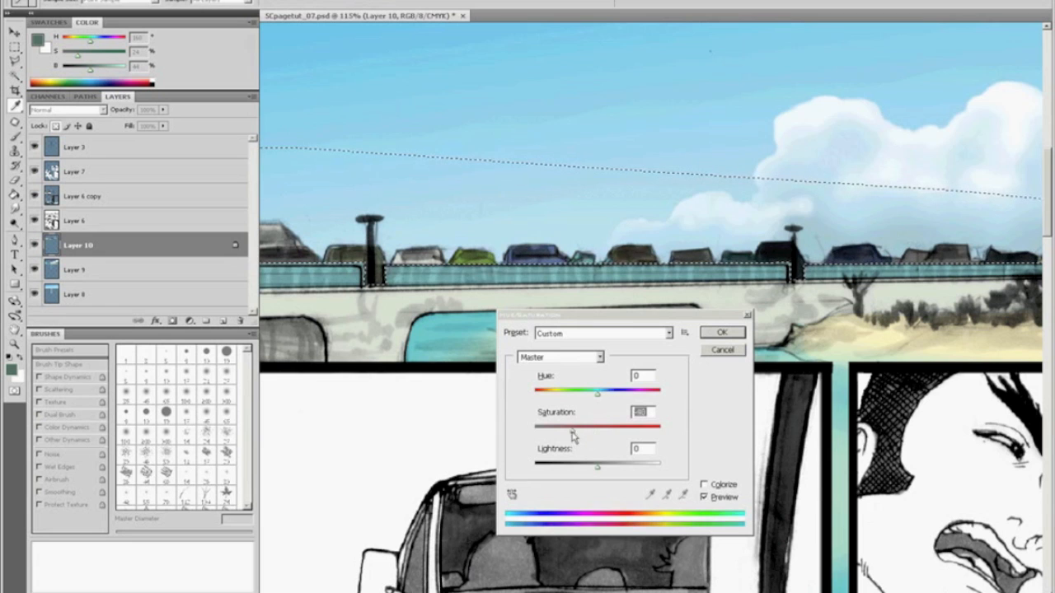
left_click(719, 334)
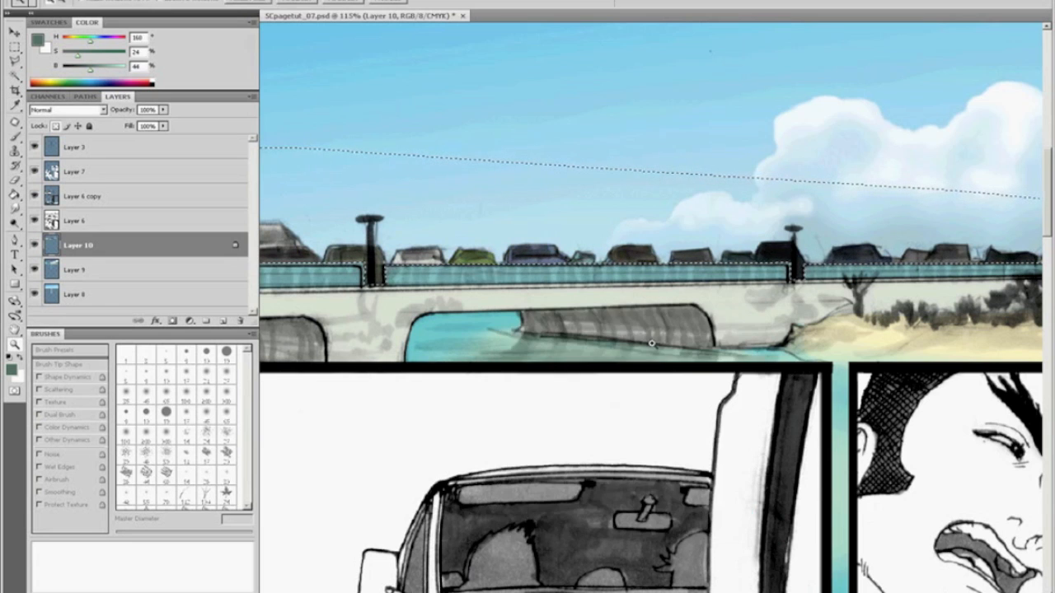
Step: Paint the windows of the cars before the first lamp post in sampled dark grey with a 7 px brush
left_click_drag(579, 304, 685, 249)
key("b")
left_click(581, 189, "alt")
key("bracketleft")
key("bracketleft")
key("bracketleft")
key("bracketleft")
key("bracketleft")
key("bracketleft")
mouse_move(580, 203)
left_mouse_down()
mouse_move(611, 201)
mouse_move(553, 203)
left_mouse_up()
left_click_drag(479, 200, 493, 204)
mouse_move(435, 186)
left_mouse_down()
mouse_move(449, 192)
mouse_move(441, 188)
left_mouse_up()
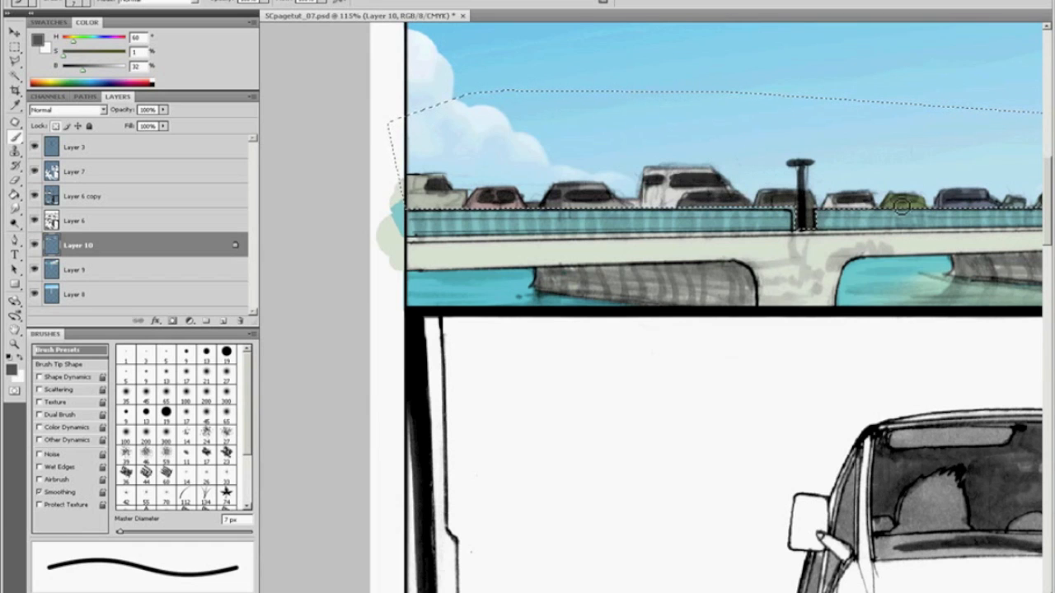
Step: Darken the windows of the remaining bridge cars and the van before the sign with dark grey and sampled near-black
key("space")
left_click_drag(915, 201, 432, 212)
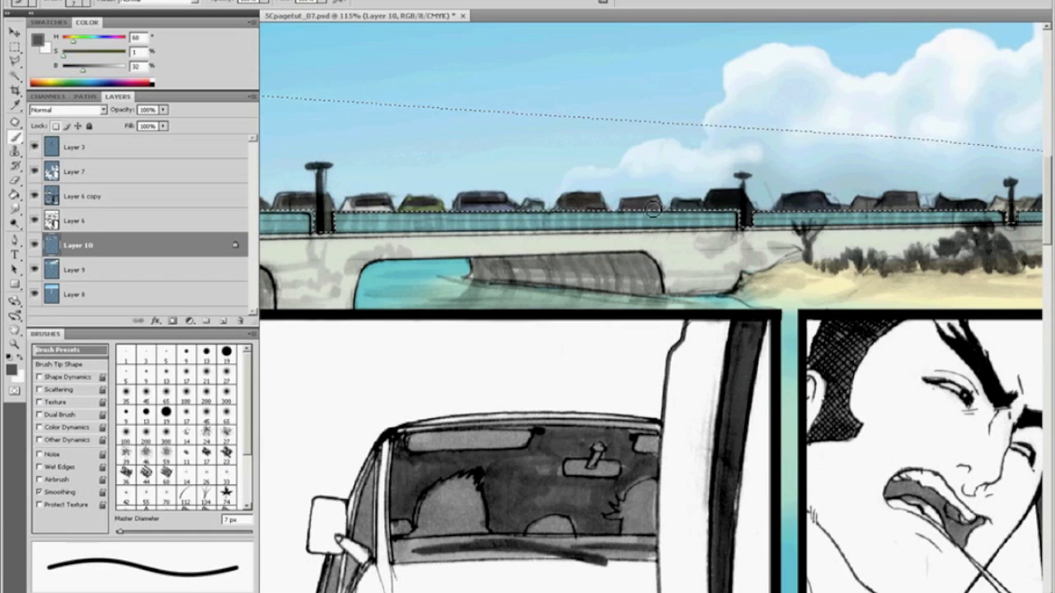
left_click(739, 200, "alt")
left_click_drag(892, 205, 909, 204)
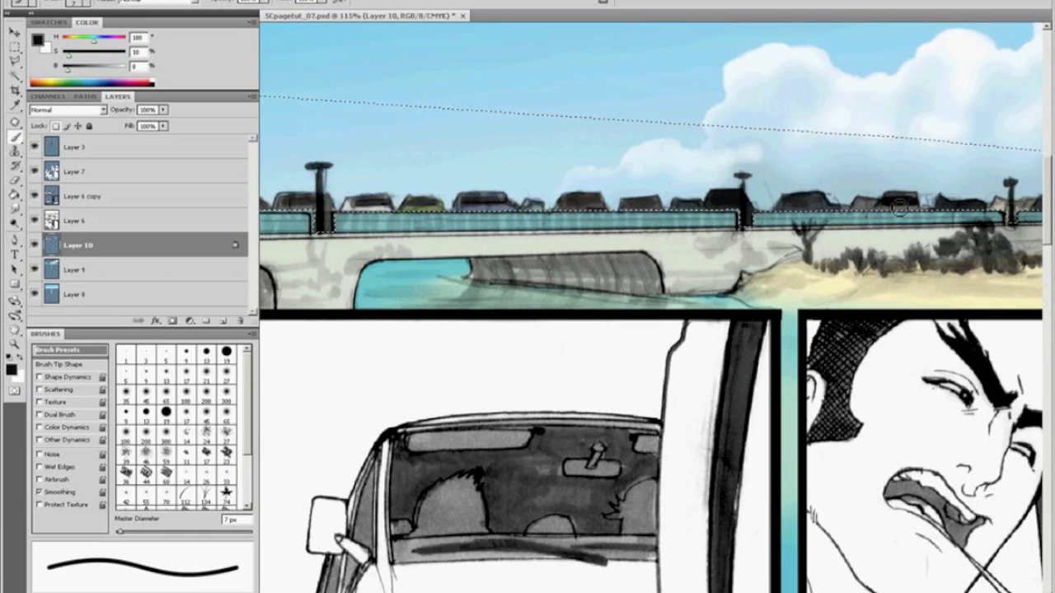
key("space")
left_click_drag(850, 230, 411, 229)
left_click_drag(589, 218, 693, 212)
left_click_drag(900, 247, 495, 247)
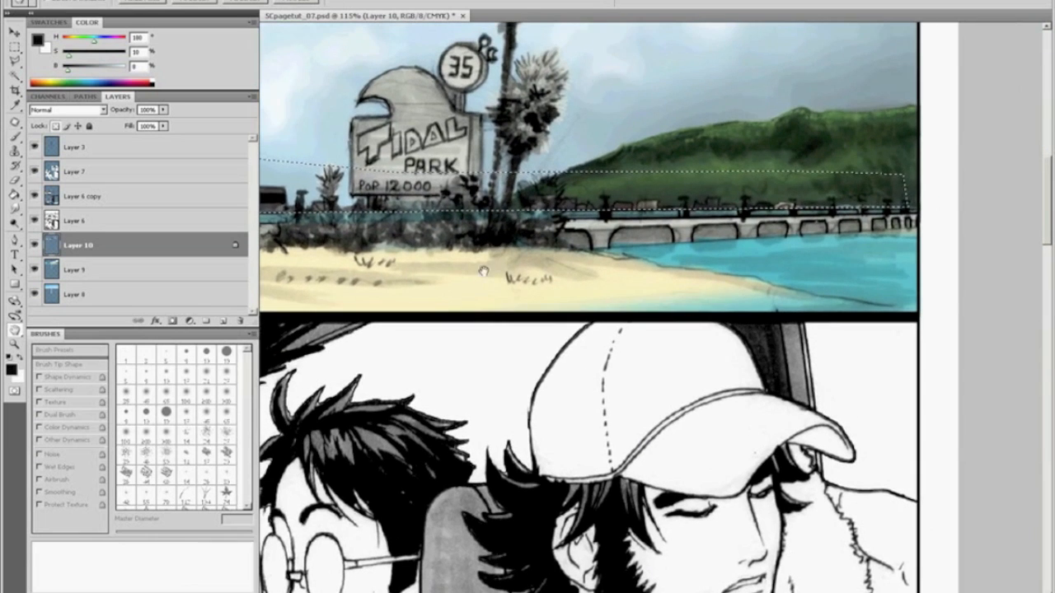
Step: Paint both tall palm trees dark green (H 125, S 34, B 25), sampled from the hill, with a 50 px brush
key("ctrl+0")
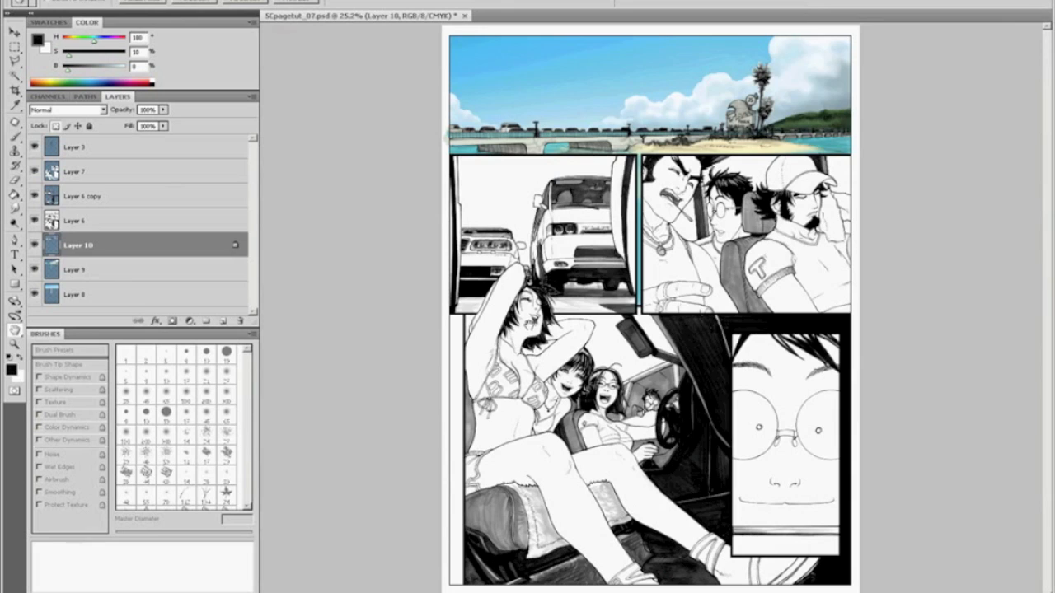
key("z")
left_click_drag(799, 151, 799, 152)
key("b")
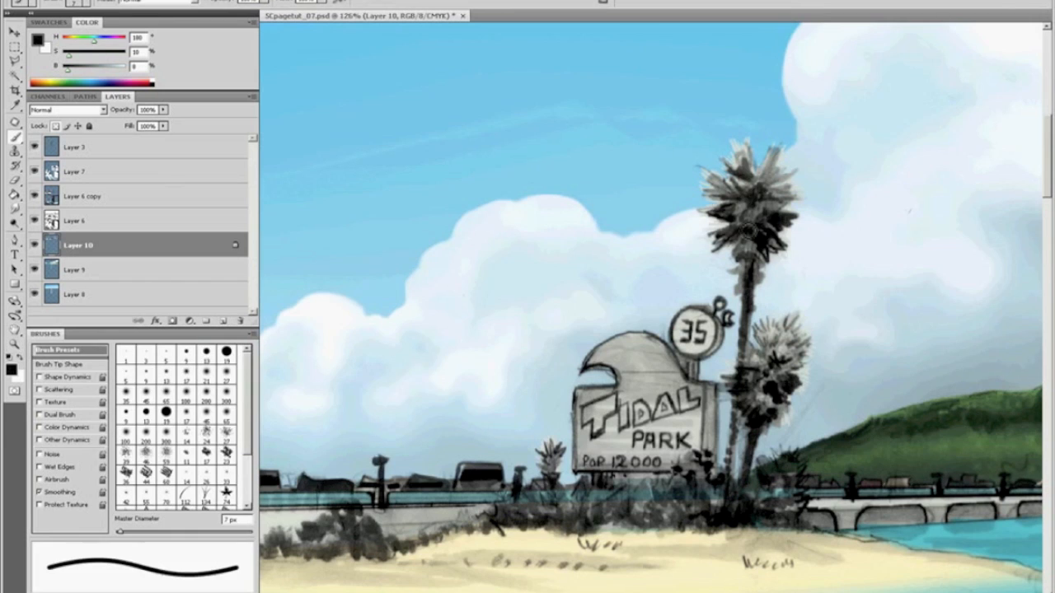
left_click(934, 410, "alt")
key("bracketright")
key("bracketright")
key("bracketright")
key("bracketright")
key("bracketright")
key("bracketright")
key("bracketright")
mouse_move(733, 178)
left_mouse_down()
mouse_move(752, 235)
mouse_move(762, 169)
mouse_move(784, 216)
left_mouse_up()
mouse_move(742, 280)
left_mouse_down()
mouse_move(779, 346)
mouse_move(766, 413)
mouse_move(734, 380)
mouse_move(742, 329)
left_mouse_up()
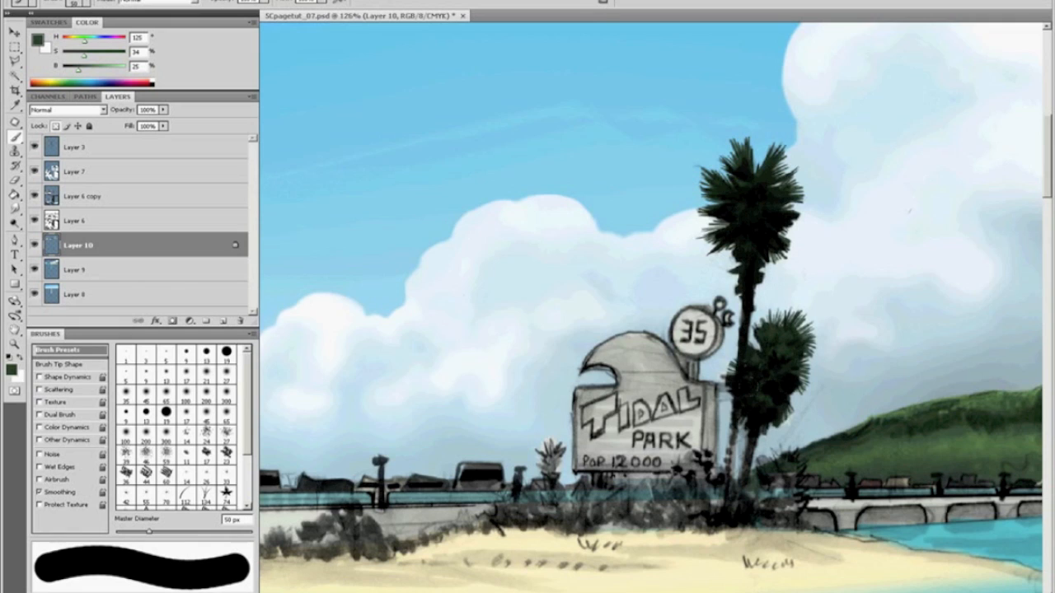
Step: Paint the shrubs beneath the Tidal Park sign and the small palm beside it dark green, and reduce the brush to 20 px
mouse_move(523, 428)
left_mouse_down()
mouse_move(530, 452)
mouse_move(546, 433)
mouse_move(631, 496)
mouse_move(631, 484)
mouse_move(588, 520)
mouse_move(577, 506)
mouse_move(609, 520)
mouse_move(667, 519)
mouse_move(793, 499)
mouse_move(764, 513)
left_mouse_up()
key("bracketleft")
key("bracketleft")
key("bracketleft")
key("bracketleft")
key("bracketleft")
key("bracketleft")
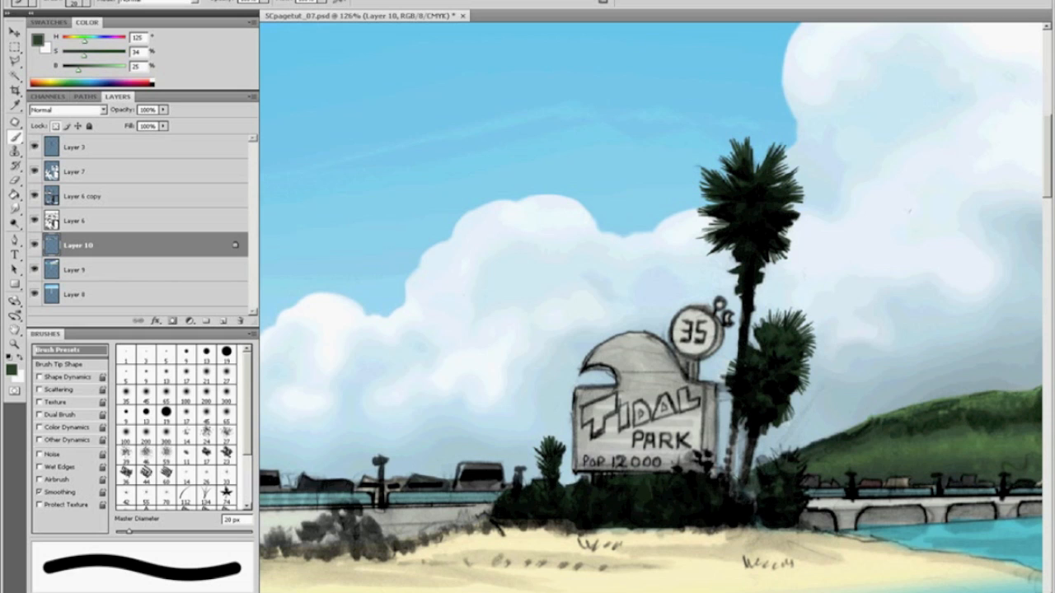
Step: Add fine tapered dark green strokes to the shrubs and palms with a 6 px Shape Dynamics brush, leaving transparent pixels unlocked
key("bracketleft")
key("bracketleft")
left_click(38, 377)
key("bracketleft")
key("bracketleft")
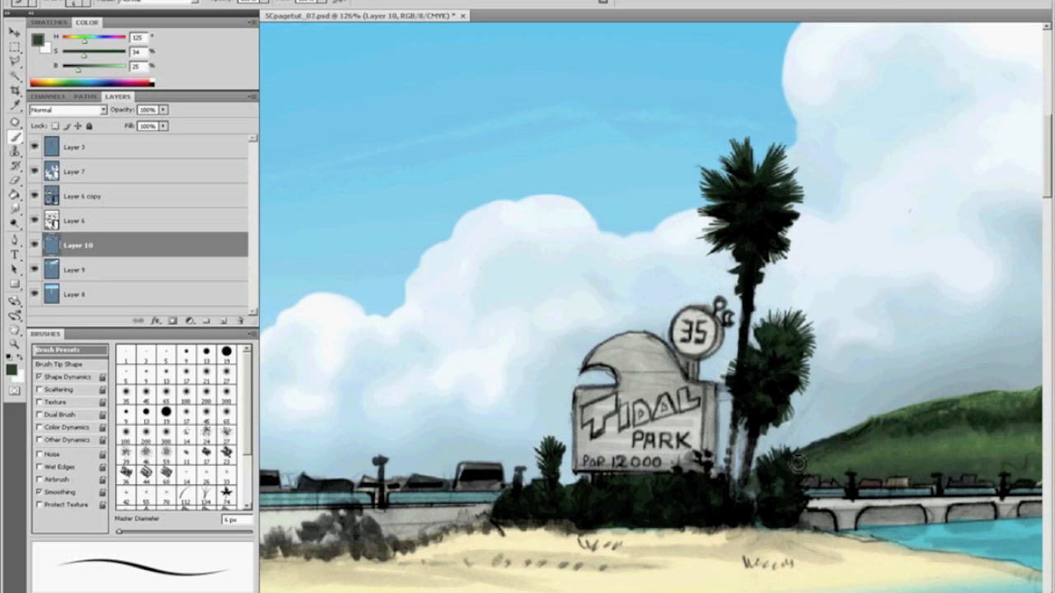
mouse_move(747, 496)
left_mouse_down()
mouse_move(740, 502)
mouse_move(754, 515)
left_mouse_up()
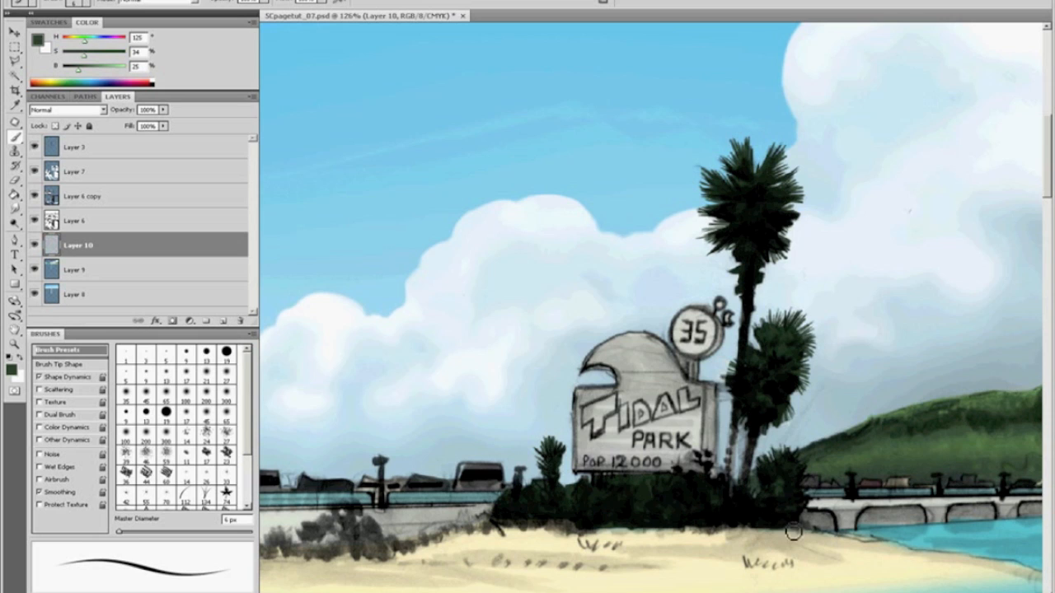
mouse_move(765, 280)
left_mouse_down()
mouse_move(773, 285)
mouse_move(746, 269)
left_mouse_up()
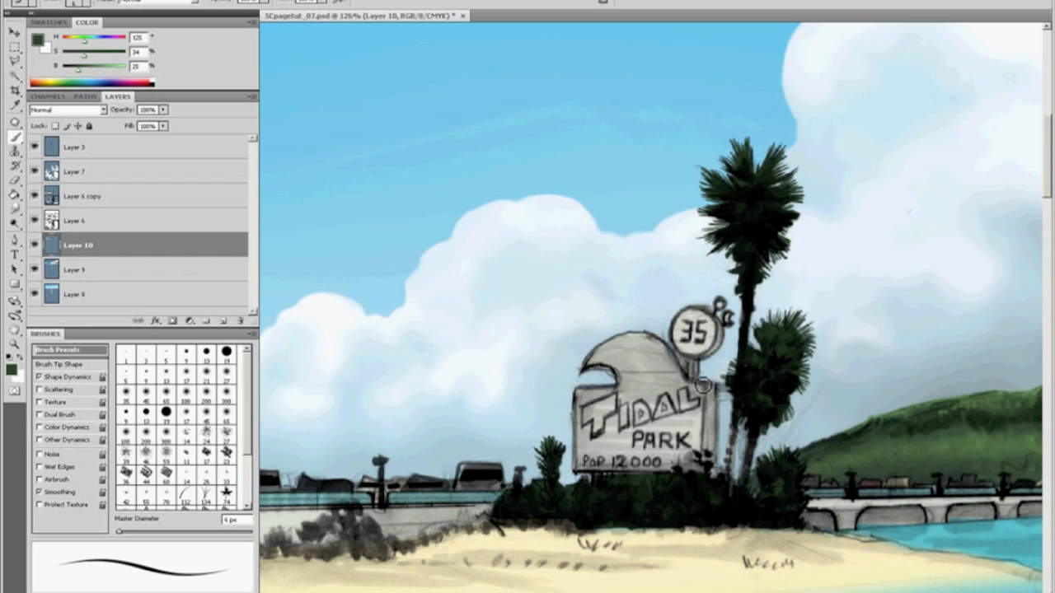
Step: Lock Layer 10's transparent pixels again, turn off Shape Dynamics and enlarge the brush to 15 px
key("slash")
left_click(39, 377)
key("bracketright")
key("bracketright")
key("bracketright")
key("bracketright")
key("bracketright")
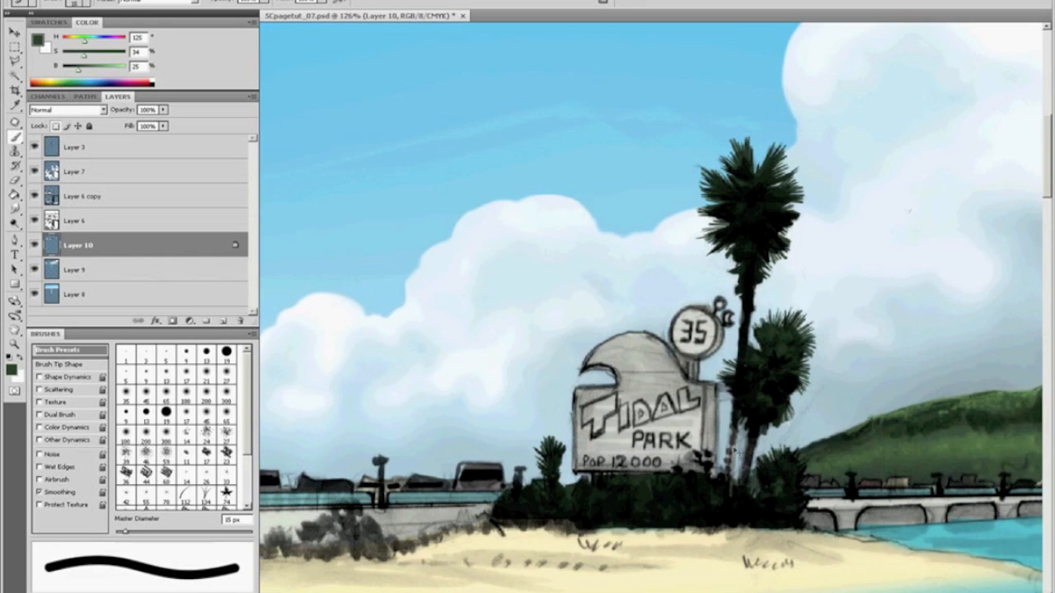
Step: Paint bright green highlights on the tallest palm's fronds, starting from H 108, S 63, B 54
key("ctrl+0")
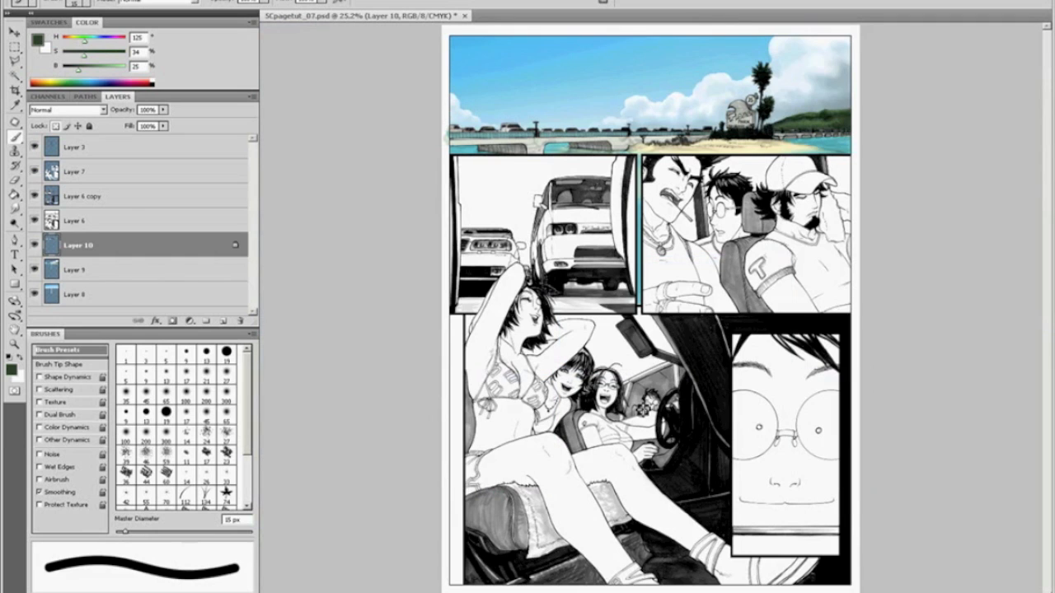
key("z")
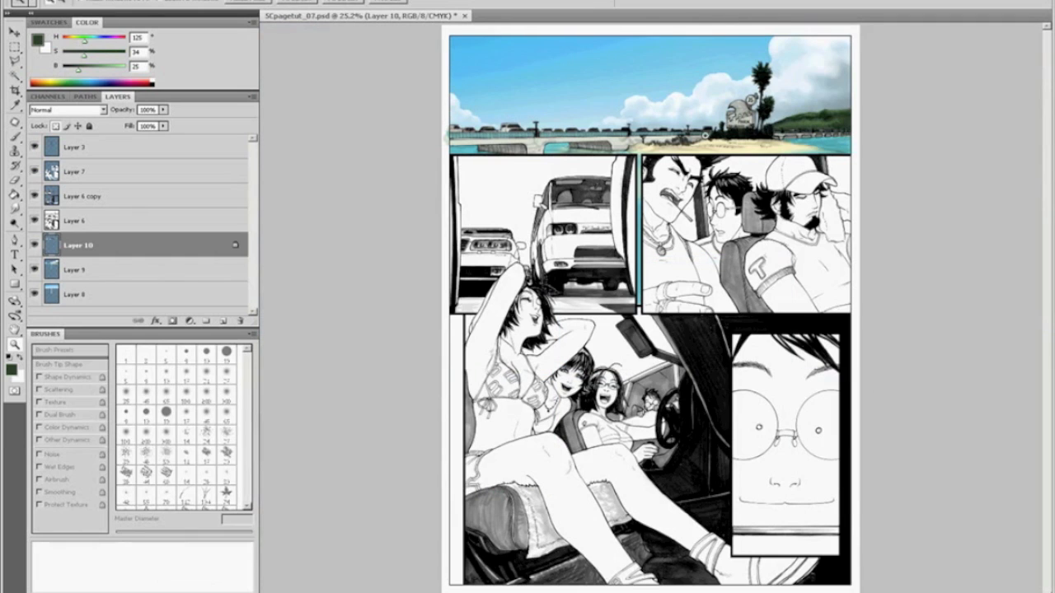
left_click_drag(696, 81, 818, 113)
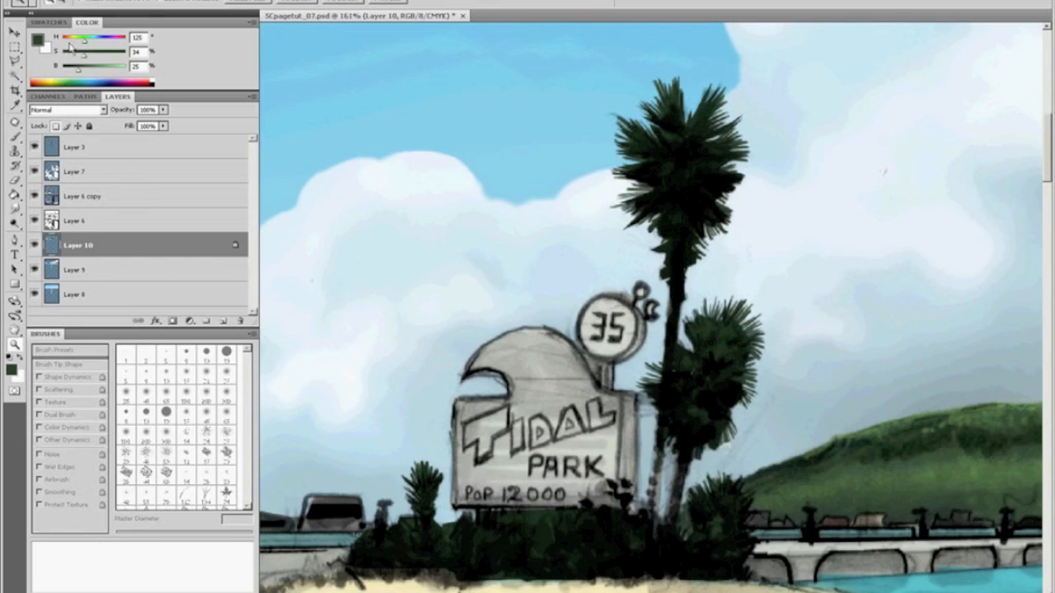
mouse_move(99, 64)
left_mouse_down()
mouse_move(93, 73)
mouse_move(104, 58)
left_mouse_up()
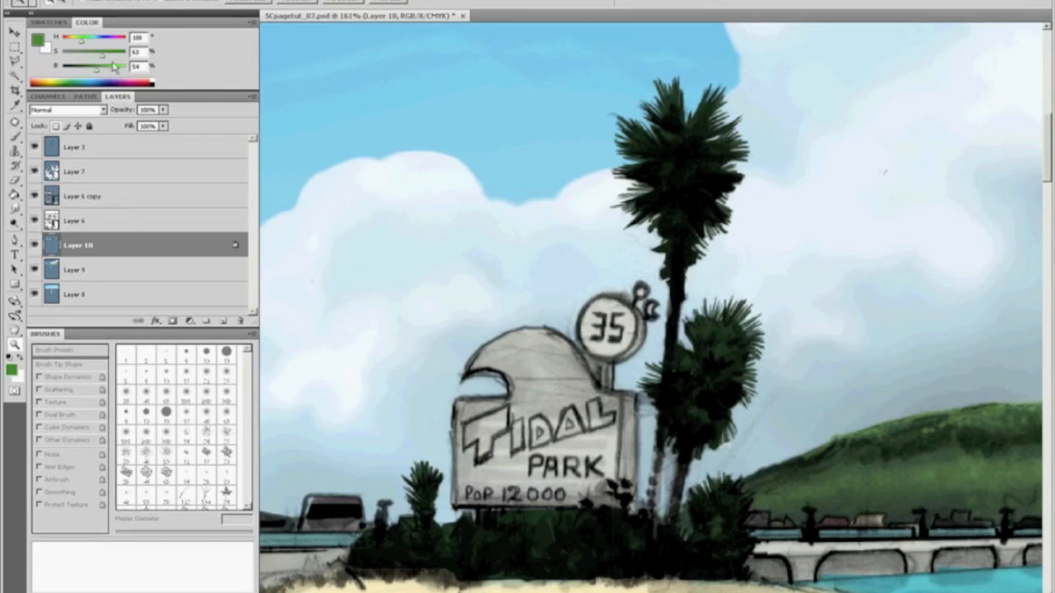
key("b")
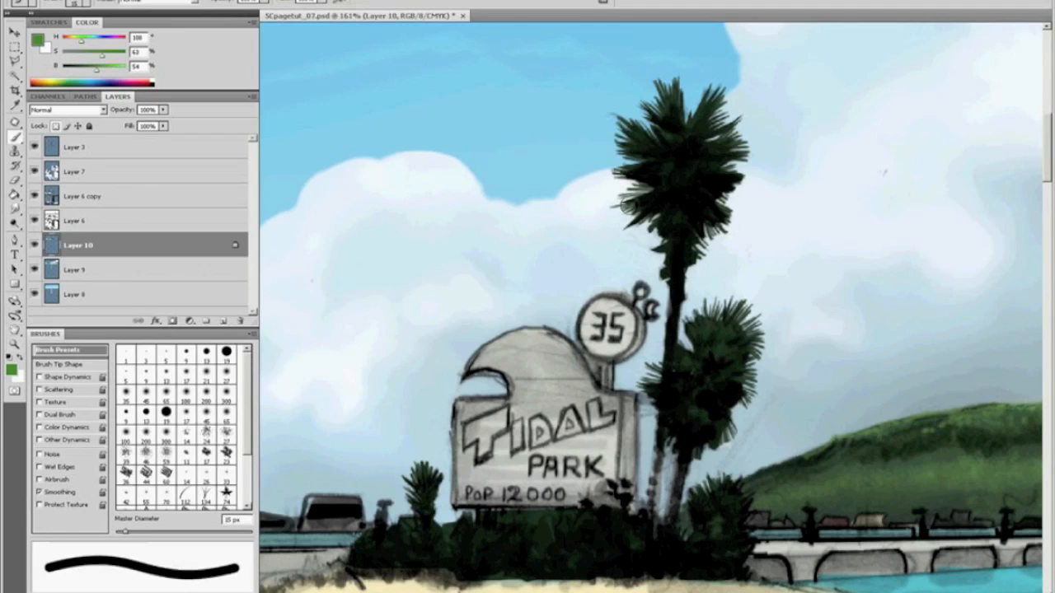
left_click_drag(656, 177, 708, 212)
left_click_drag(730, 123, 660, 78)
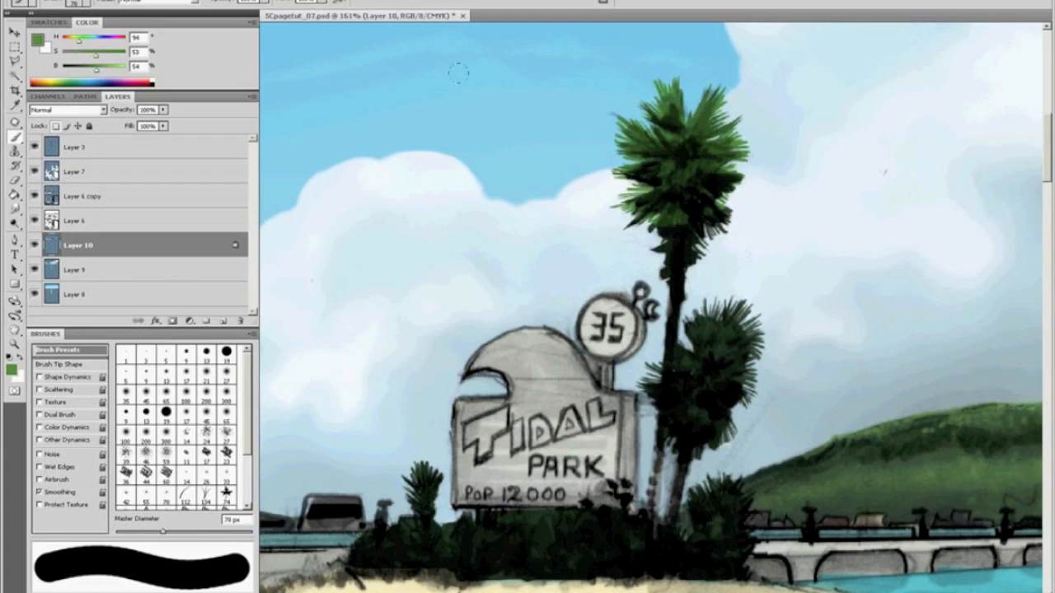
Step: Paint muted green, H 94, S 53, B 54, over the tallest palm's lower fronds and the second palm's crown with the 70 px brush
left_click_drag(651, 221, 726, 248)
mouse_move(684, 305)
left_mouse_down()
mouse_move(758, 363)
mouse_move(754, 383)
left_mouse_up()
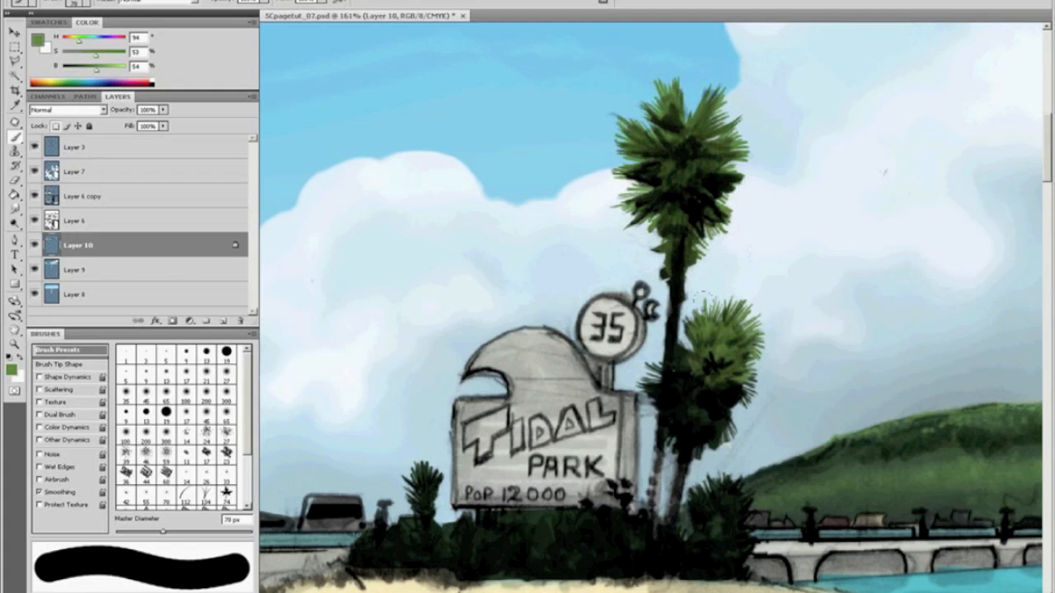
left_click_drag(692, 375, 725, 437)
Step: Add smaller green highlights to the second palm's outer fronds and the little palm beside the sign with a 30 px brush
key("bracketleft")
key("bracketleft")
mouse_move(677, 367)
left_mouse_down()
mouse_move(645, 366)
mouse_move(640, 394)
left_mouse_up()
left_click_drag(680, 408, 660, 440)
left_click_drag(711, 437, 728, 448)
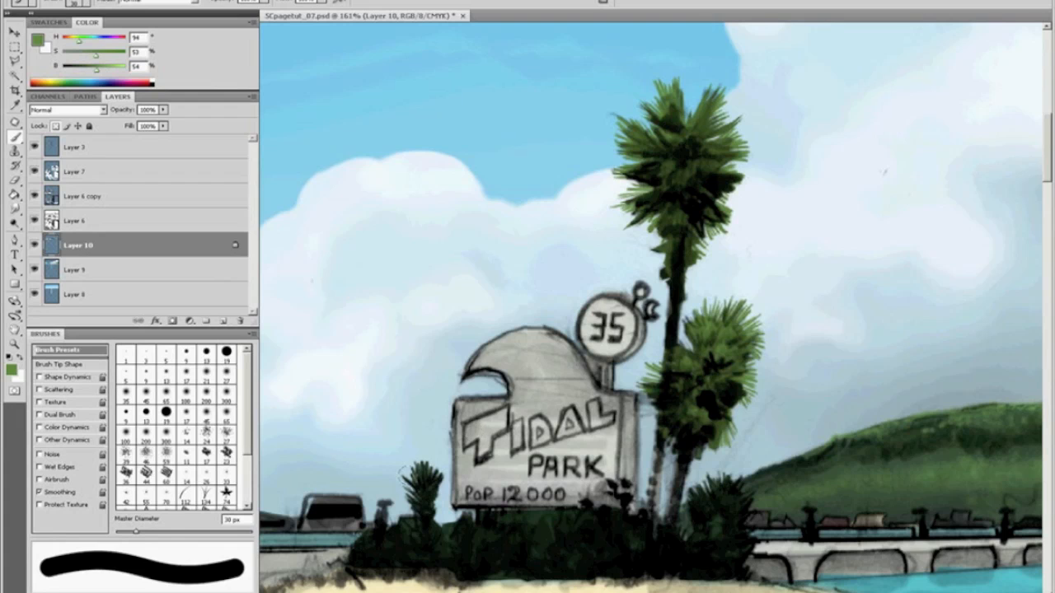
left_click_drag(412, 463, 429, 495)
left_click_drag(408, 478, 436, 511)
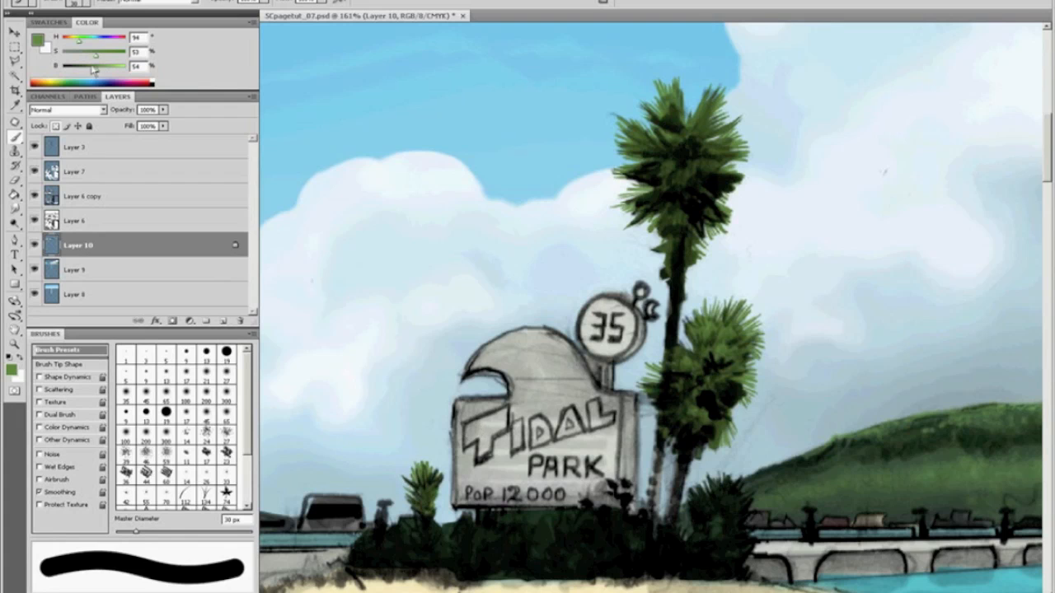
Step: Paint the dry fronds under the tallest palm's crown and the palm trunks brown, H 36, S 53, B 34, reducing the brush to 10 px
mouse_move(68, 74)
left_mouse_down()
mouse_move(44, 78)
mouse_move(89, 73)
left_mouse_up()
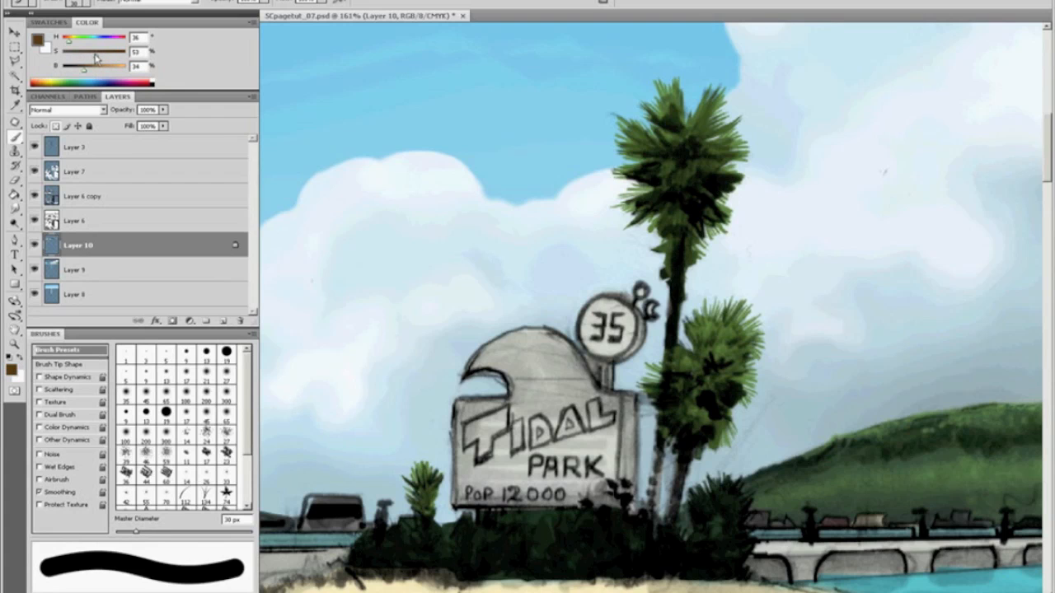
left_click_drag(669, 251, 658, 265)
left_click_drag(699, 244, 666, 252)
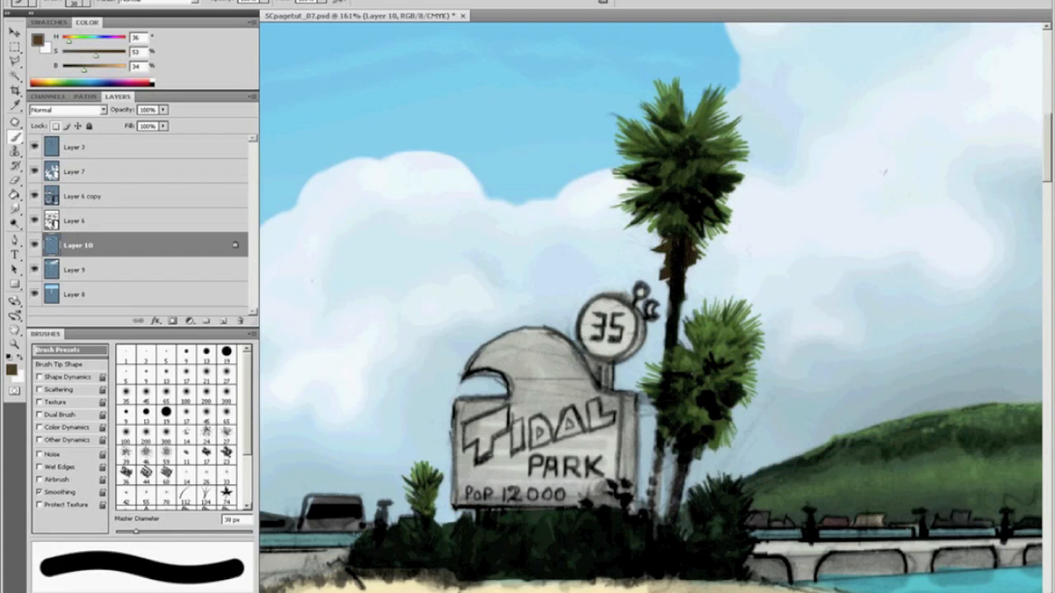
key("bracketleft")
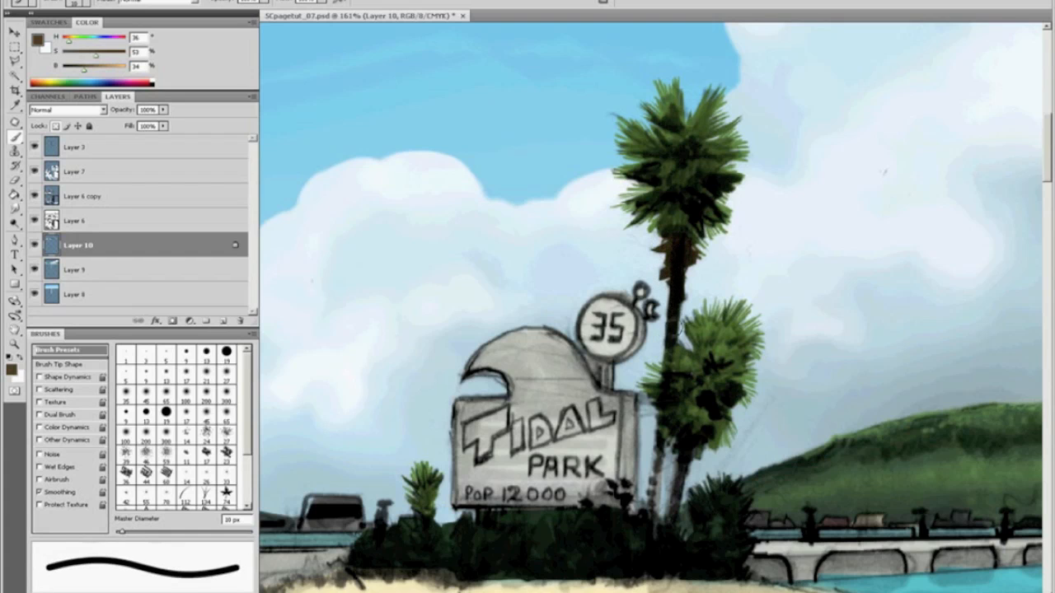
mouse_move(666, 457)
left_mouse_down()
mouse_move(658, 529)
mouse_move(684, 485)
mouse_move(687, 447)
mouse_move(686, 435)
mouse_move(662, 435)
left_mouse_up()
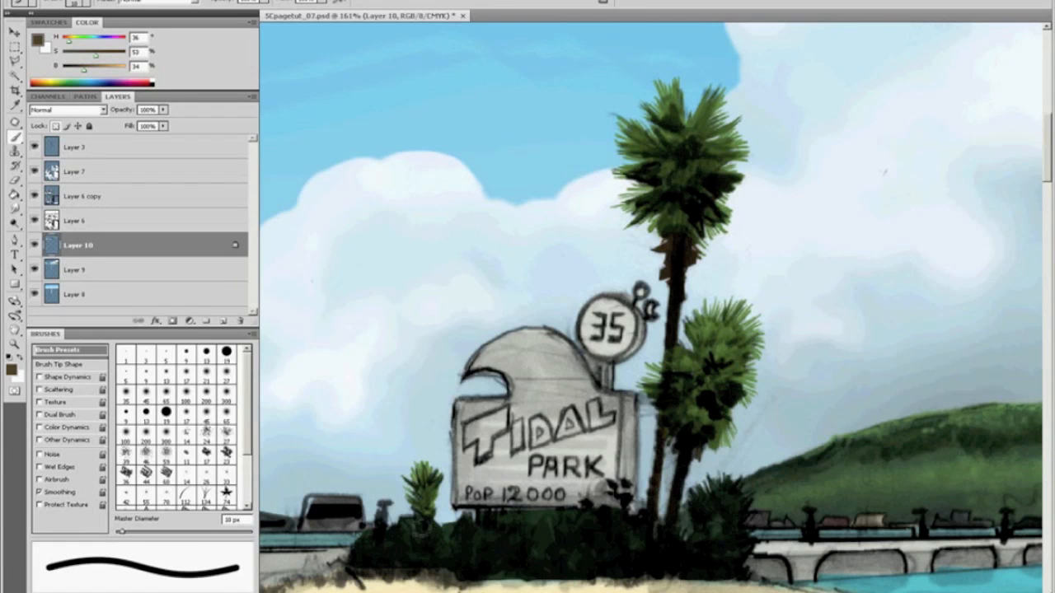
Step: Blend green, H 81, S 59, B 56, over the hanging fronds below the tallest palm's crown and darken the top of its trunk
key("ctrl+0")
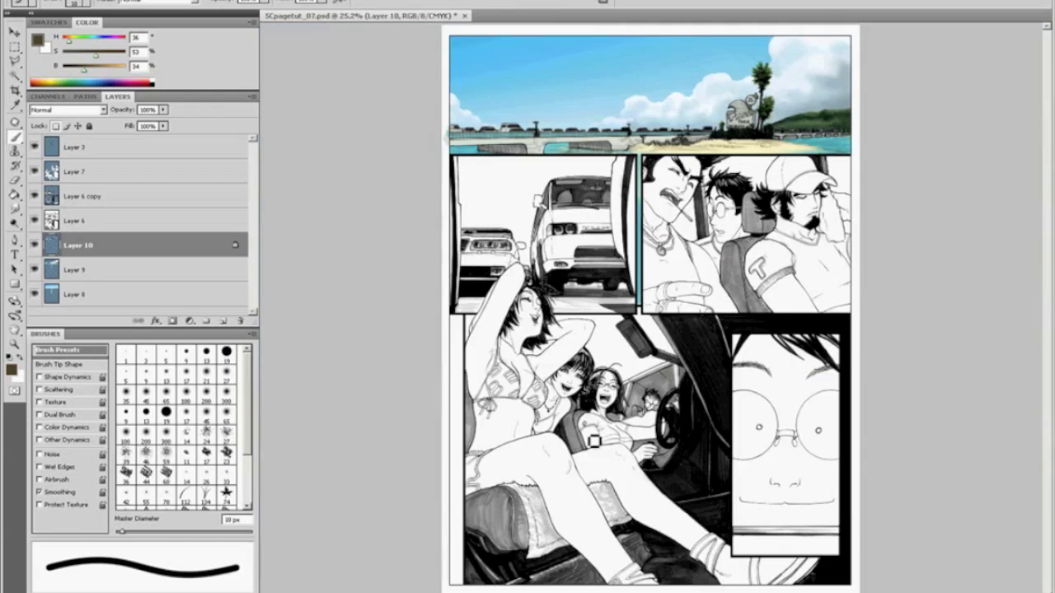
key("z")
left_click_drag(803, 60, 711, 128)
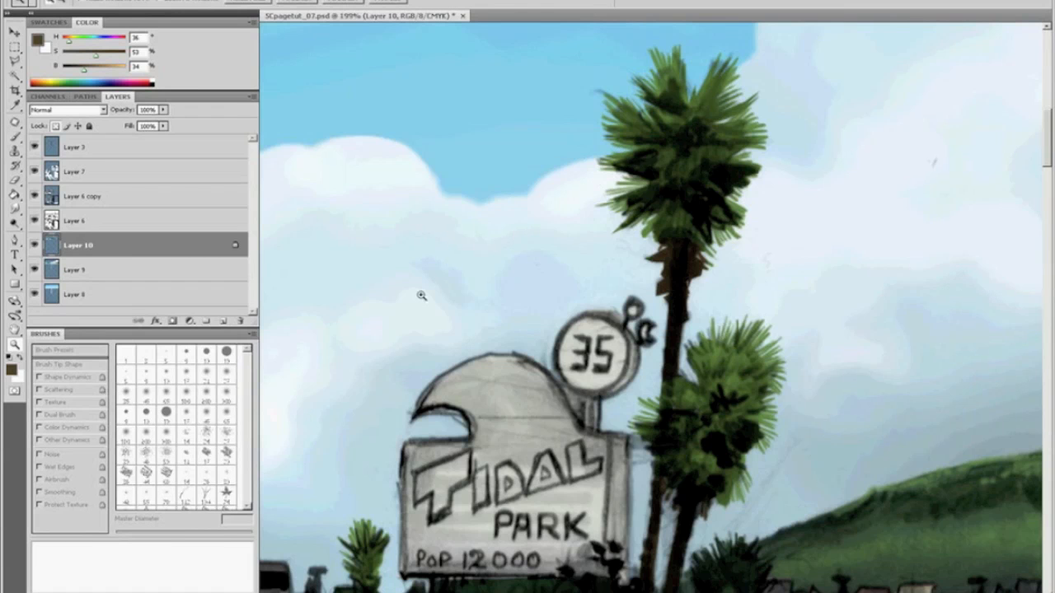
key("b")
left_click_drag(67, 80, 63, 82)
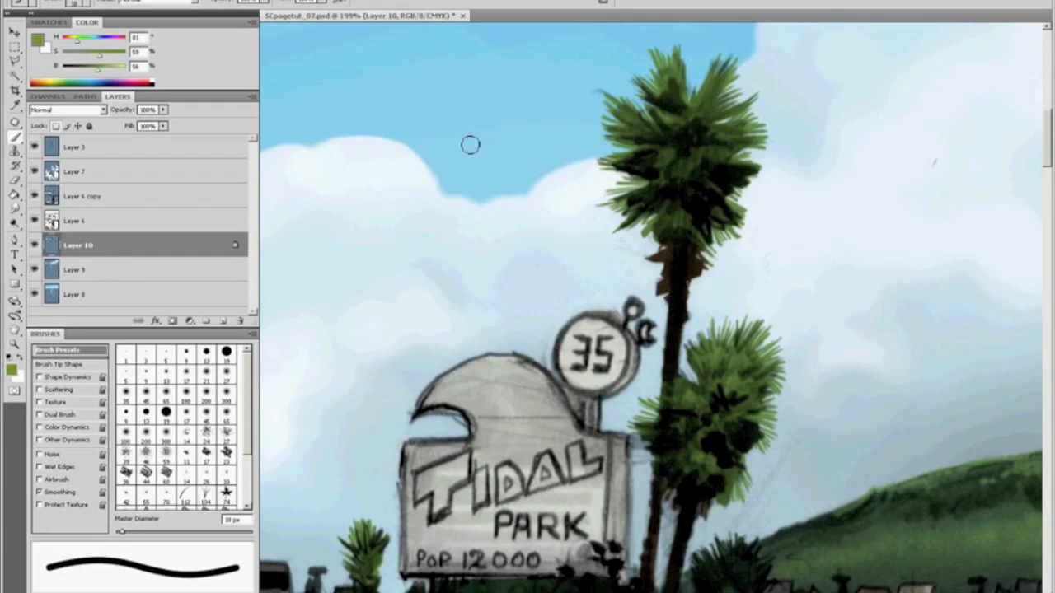
left_click_drag(673, 233, 660, 260)
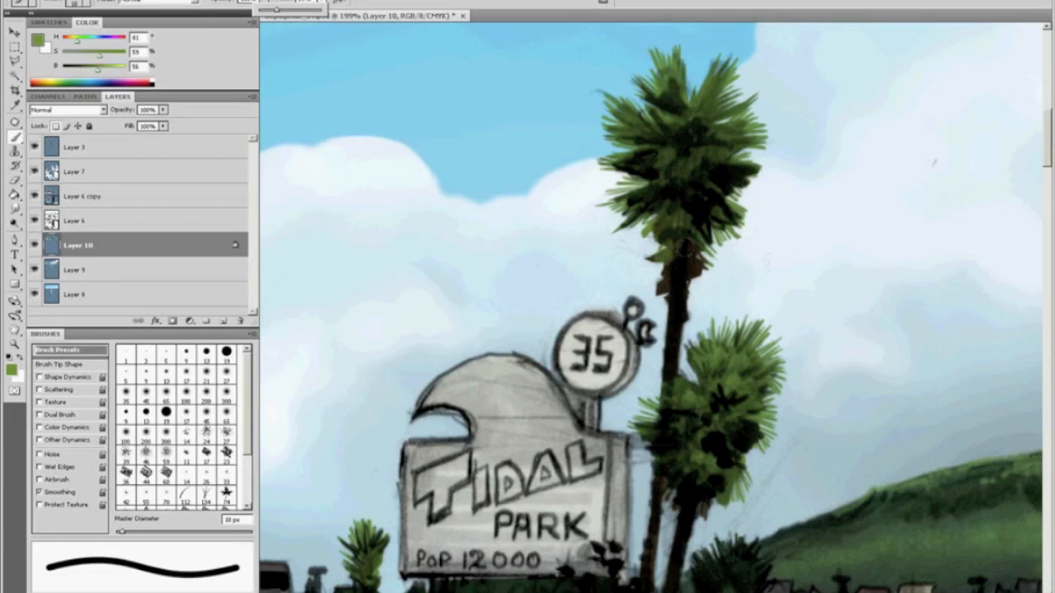
left_click(676, 257, "alt")
mouse_move(679, 239)
left_mouse_down()
mouse_move(692, 216)
mouse_move(684, 249)
mouse_move(706, 270)
mouse_move(674, 262)
left_mouse_up()
mouse_move(678, 217)
left_mouse_down()
mouse_move(647, 218)
mouse_move(676, 213)
left_mouse_up()
Step: Shade between the tallest palm's fronds with sampled dark green, H 94, S 52, B 11, starting at 7 px and enlarging the brush to 15 px
left_click(742, 171, "alt")
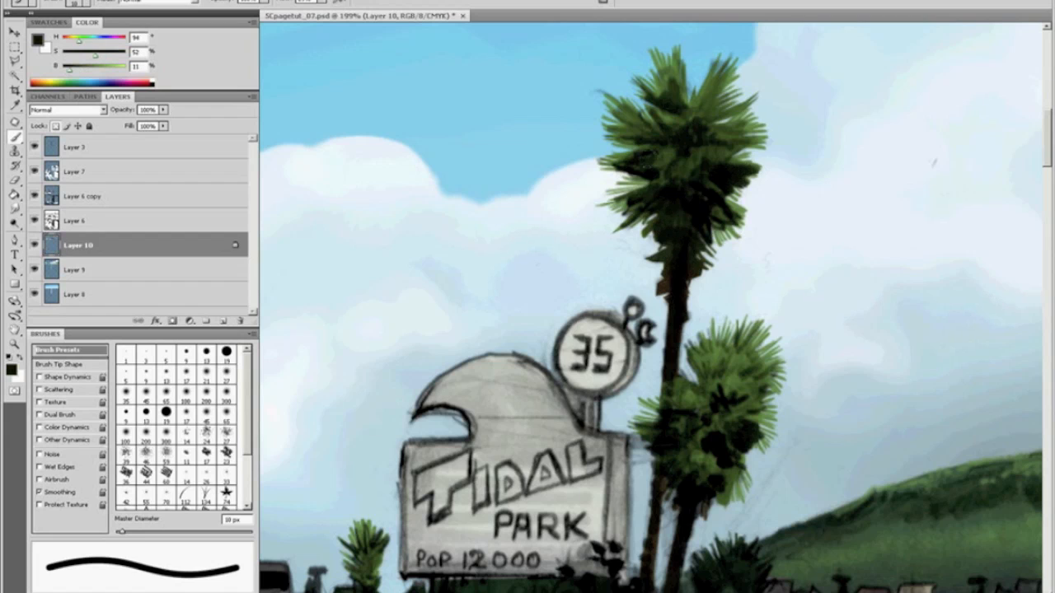
left_click(321, 5)
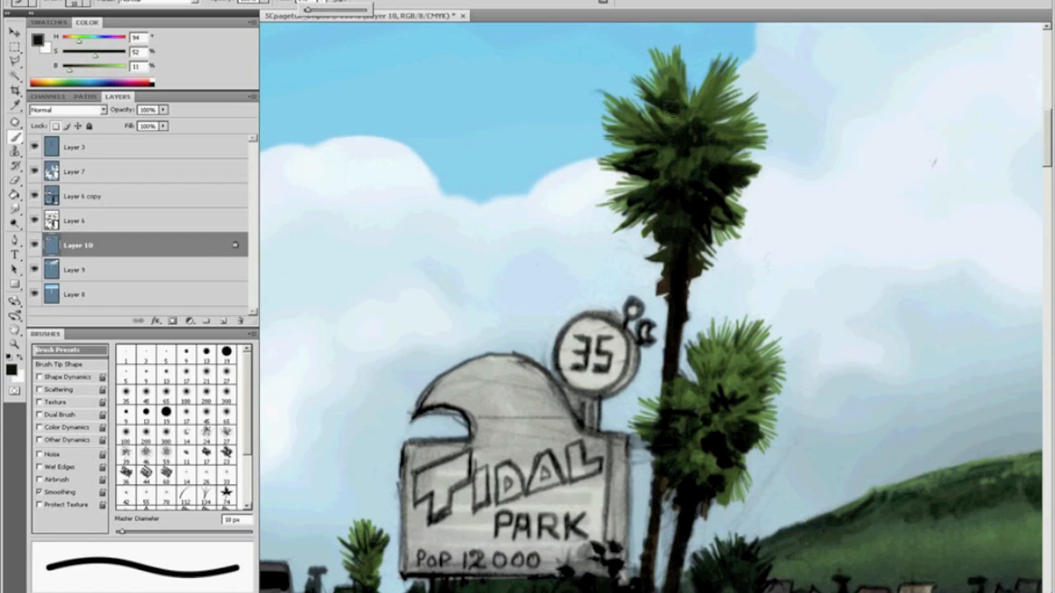
key("bracketleft")
key("bracketleft")
key("bracketleft")
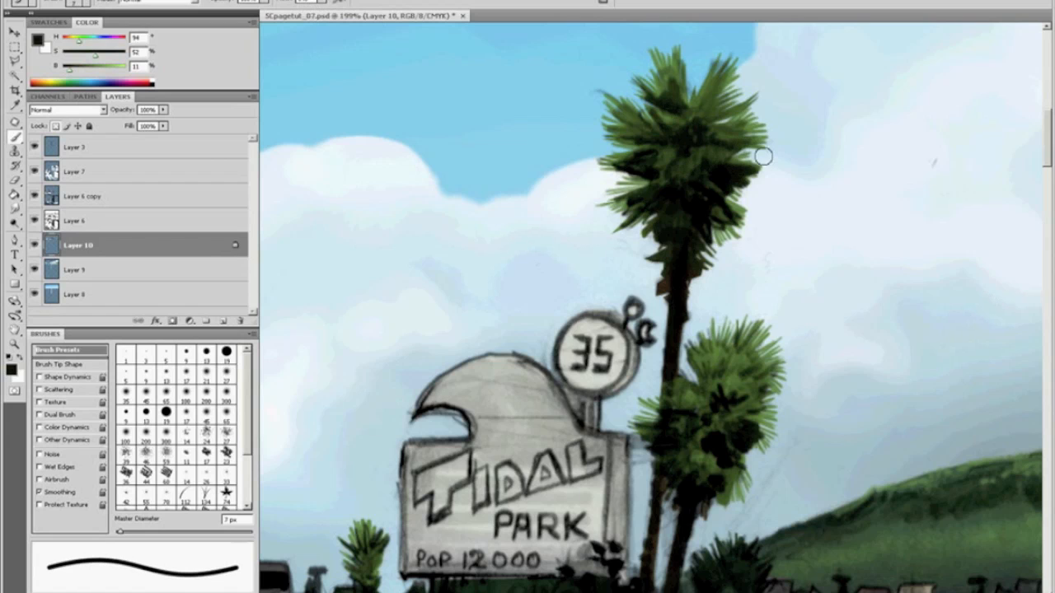
mouse_move(713, 138)
left_mouse_down()
mouse_move(771, 129)
mouse_move(711, 129)
mouse_move(774, 107)
mouse_move(709, 131)
mouse_move(753, 124)
left_mouse_up()
key("bracketright")
key("bracketright")
key("bracketright")
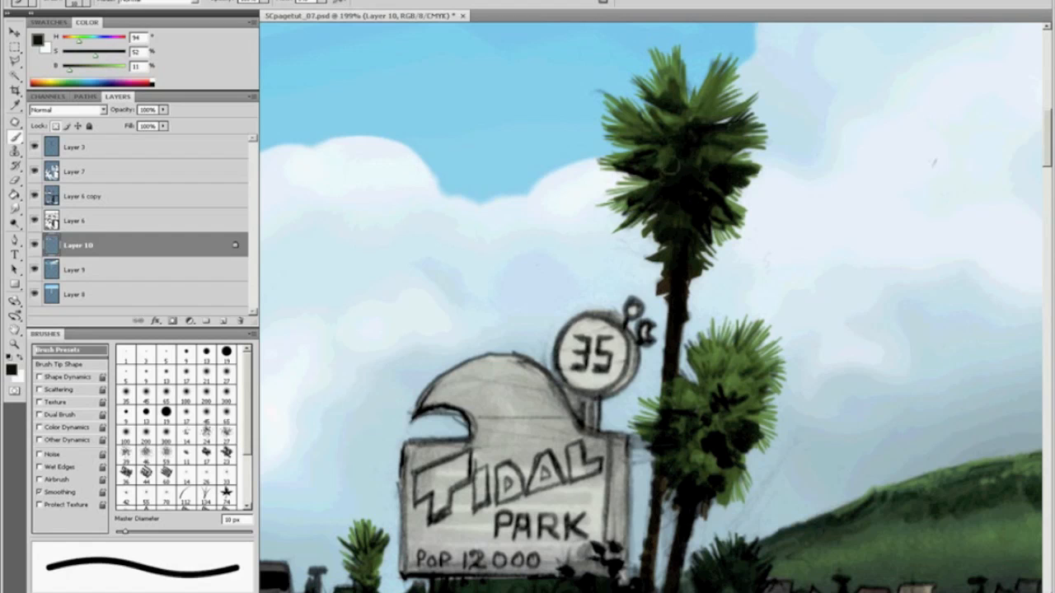
key("bracketright")
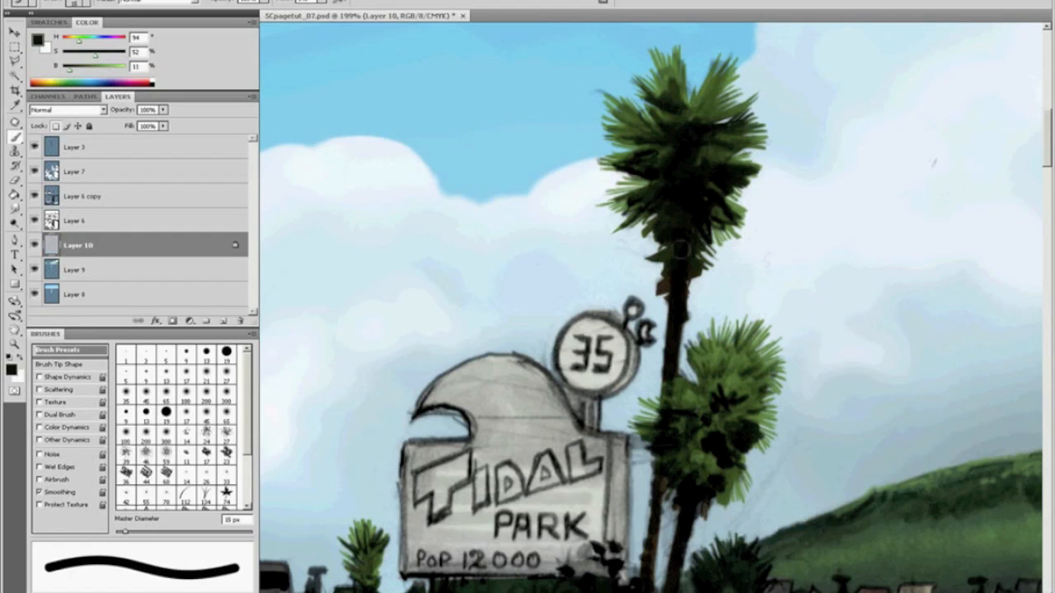
Step: Shade the second palm's crown with the same dark green, reducing the brush to 5 px for the finer strokes
mouse_move(681, 472)
left_mouse_down()
mouse_move(718, 466)
mouse_move(691, 437)
mouse_move(713, 417)
mouse_move(703, 373)
mouse_move(716, 379)
left_mouse_up()
key("bracketleft")
key("bracketleft")
key("bracketleft")
key("bracketleft")
key("bracketleft")
key("bracketleft")
mouse_move(742, 338)
left_mouse_down()
mouse_move(738, 375)
mouse_move(716, 397)
mouse_move(755, 449)
mouse_move(742, 460)
mouse_move(710, 450)
mouse_move(666, 490)
mouse_move(678, 498)
mouse_move(673, 482)
left_mouse_up()
Step: Paint the Tidal Park sign's wave and board sky blue, H 196, S 42, B 94, using a larger brush
key("space")
left_click_drag(607, 360, 608, 276)
key("b")
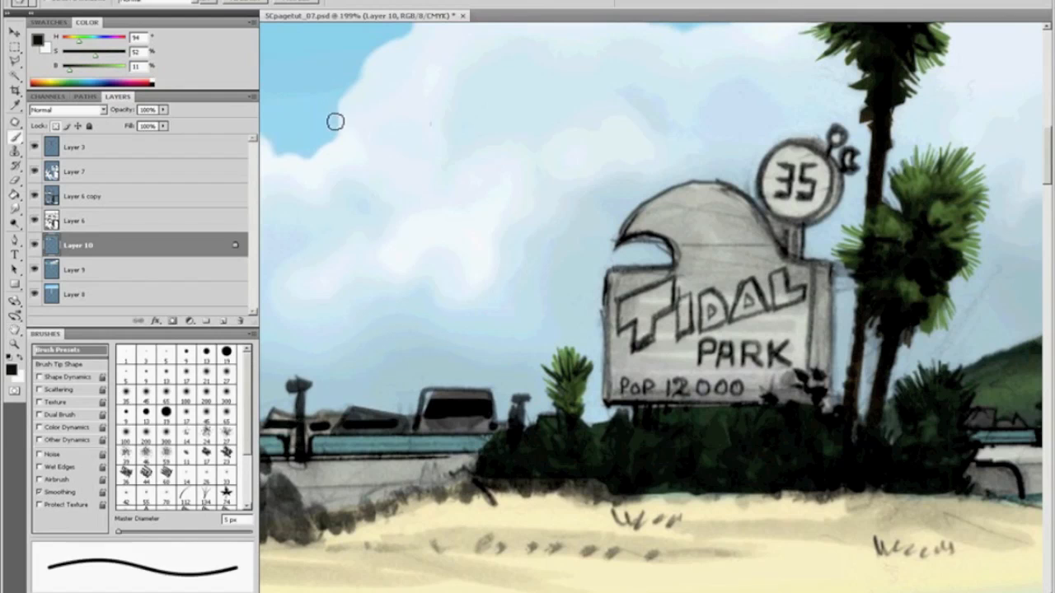
left_click(342, 46, "alt")
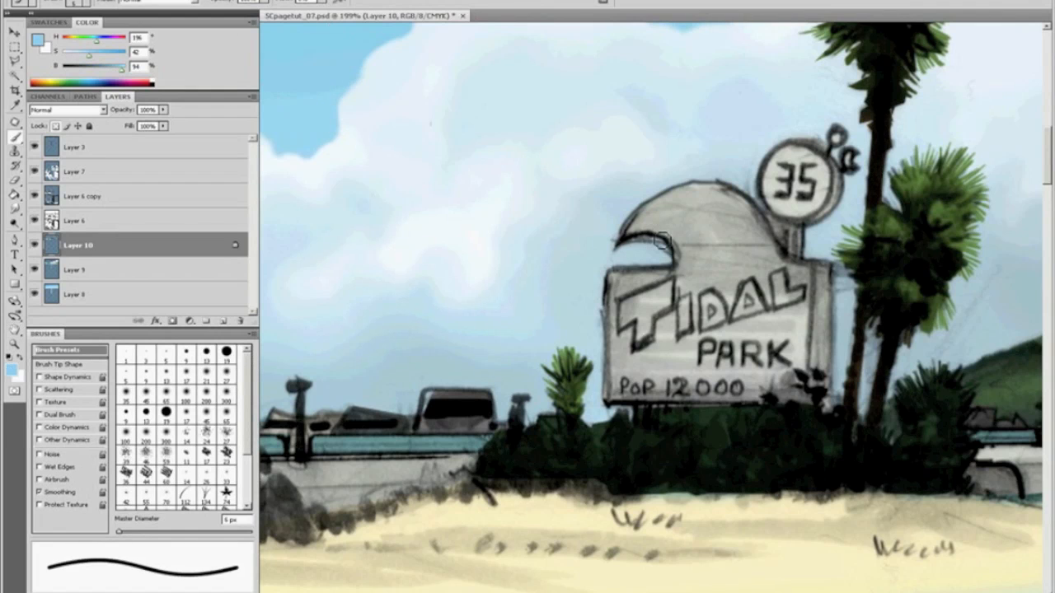
key("bracketright")
key("bracketright")
key("bracketright")
key("bracketright")
key("bracketright")
key("bracketright")
key("bracketright")
key("bracketright")
left_click_drag(686, 185, 715, 260)
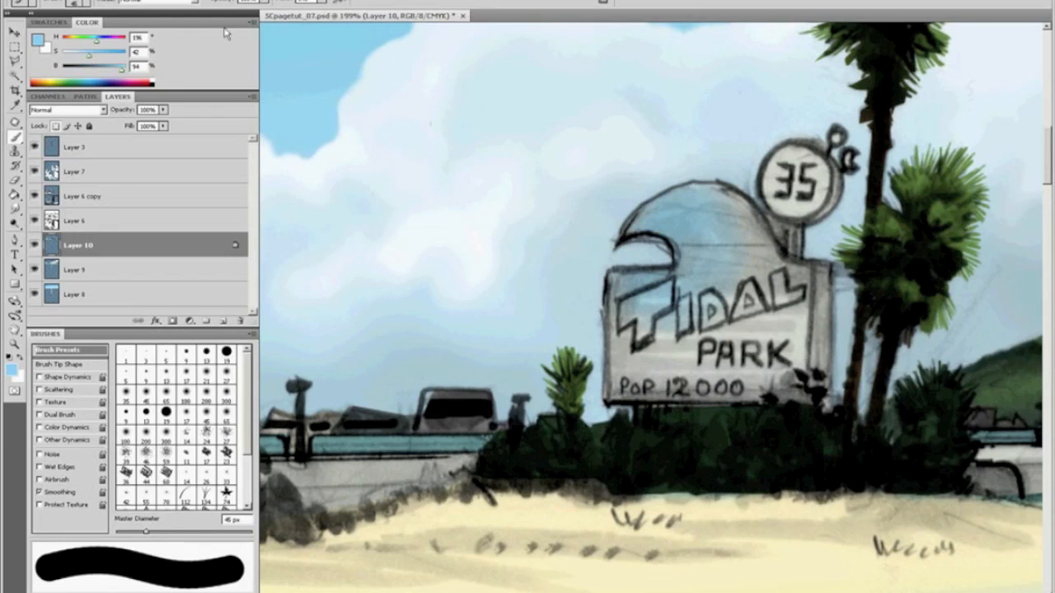
left_click(324, 3)
mouse_move(692, 188)
left_mouse_down()
mouse_move(708, 195)
mouse_move(760, 299)
mouse_move(782, 307)
mouse_move(764, 263)
mouse_move(759, 378)
mouse_move(618, 353)
mouse_move(736, 340)
left_mouse_up()
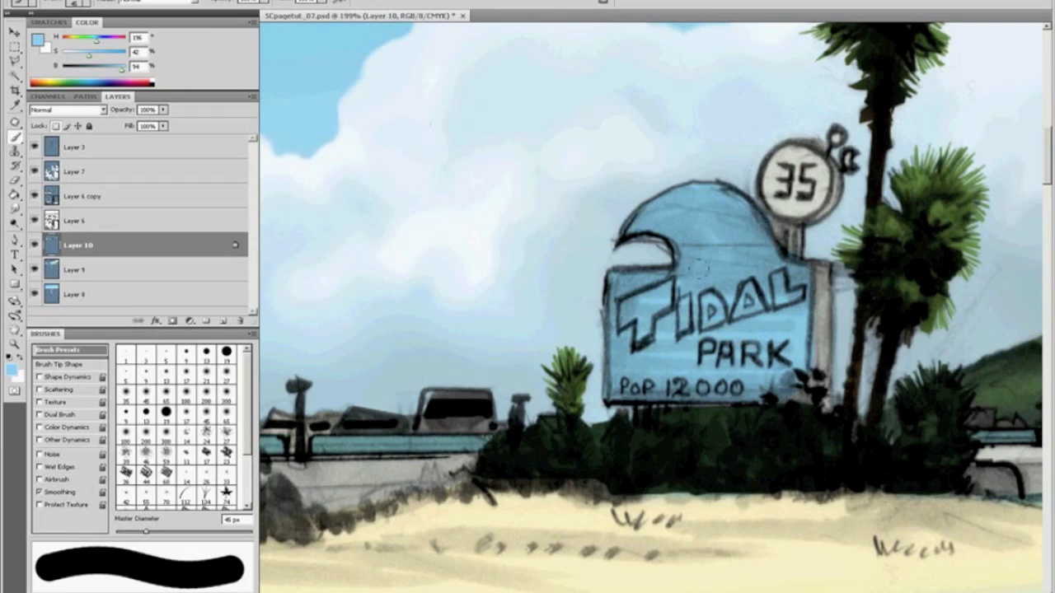
left_click_drag(818, 303, 822, 367)
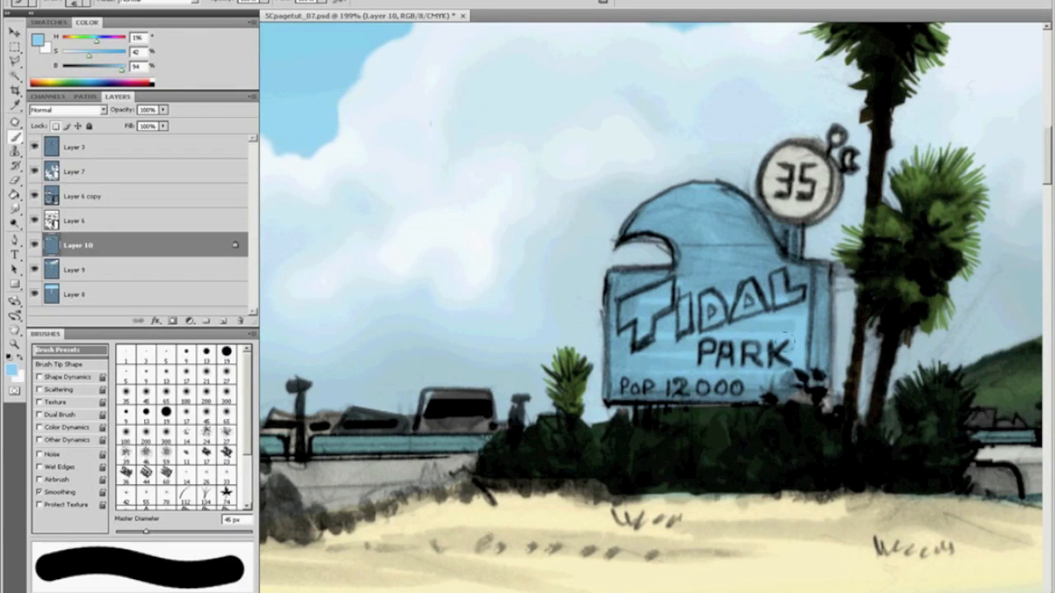
Step: Paint the Tidal Park sign's side face, the support post and the round 35 sign's rim in sampled grey with a 9 px brush
left_click(838, 193, "alt")
key("bracketleft")
key("bracketleft")
key("bracketleft")
key("bracketleft")
key("bracketleft")
mouse_move(790, 229)
left_mouse_down()
mouse_move(793, 251)
mouse_move(796, 229)
left_mouse_up()
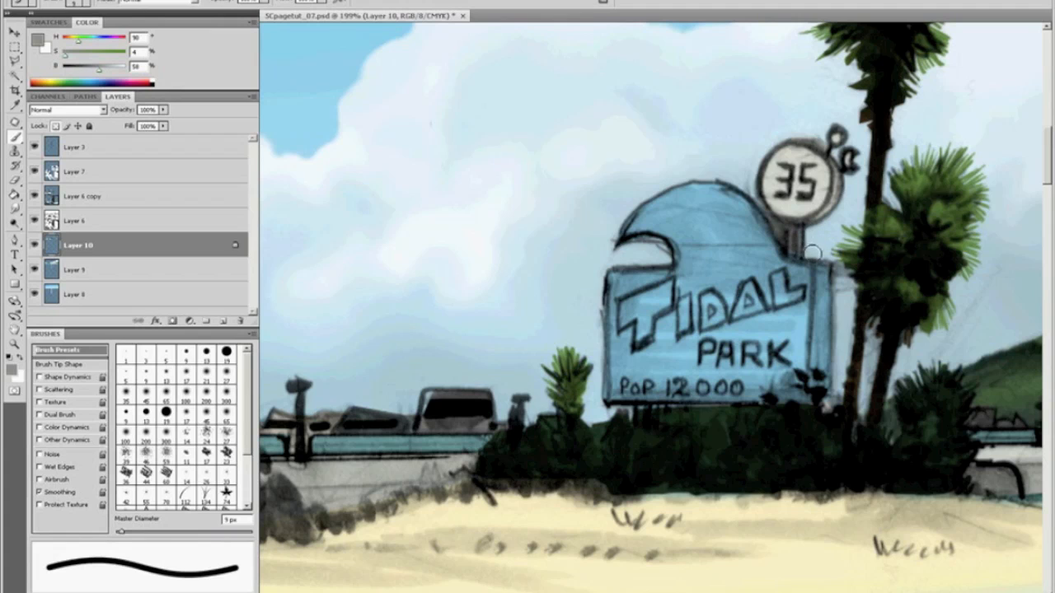
mouse_move(825, 353)
left_mouse_down()
mouse_move(821, 274)
mouse_move(816, 334)
mouse_move(828, 388)
mouse_move(818, 280)
left_mouse_up()
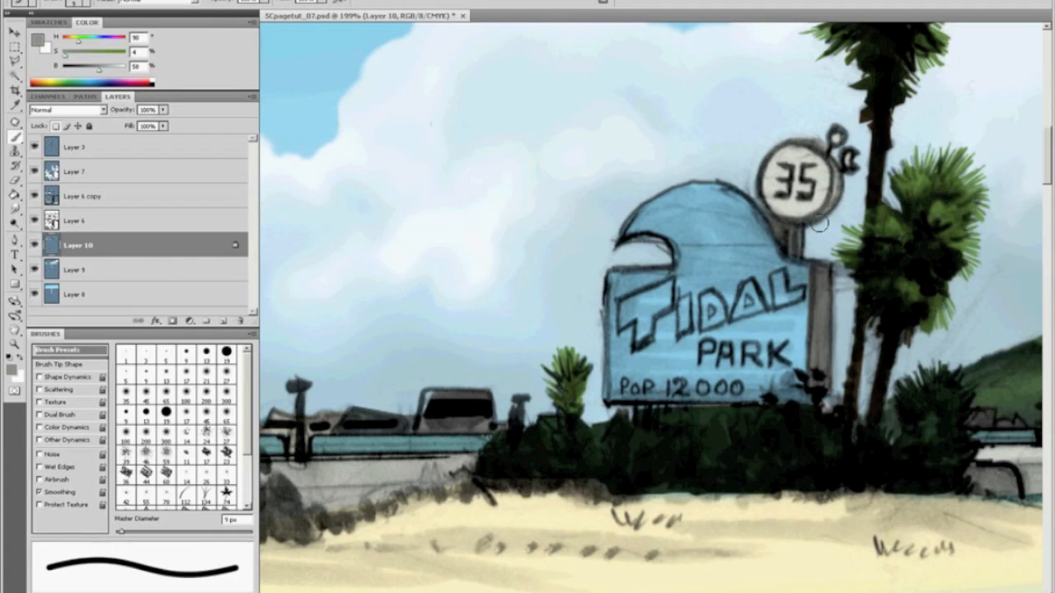
mouse_move(828, 145)
left_mouse_down()
mouse_move(793, 140)
mouse_move(756, 165)
left_mouse_up()
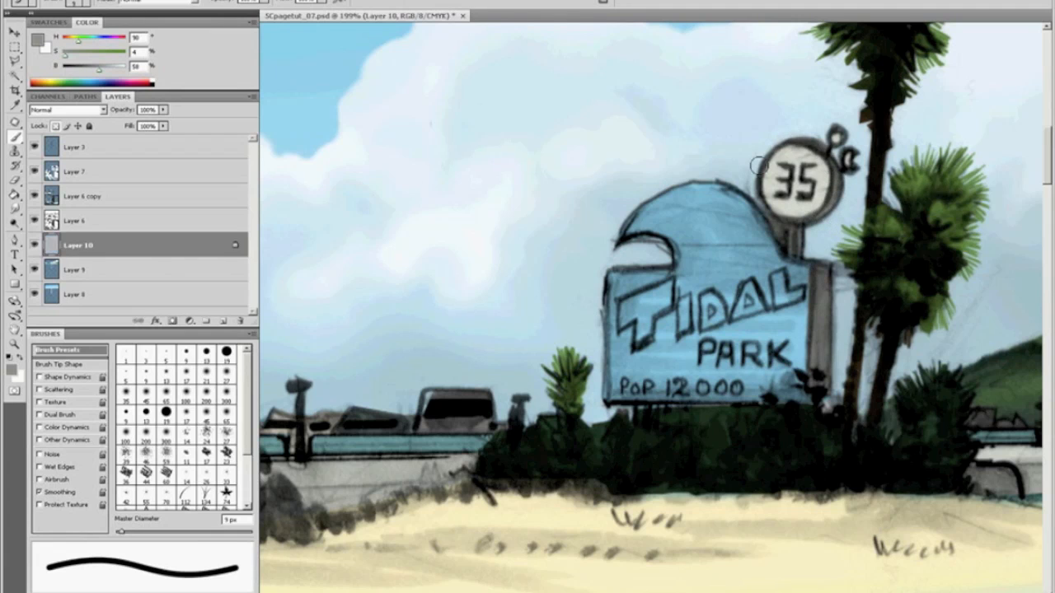
Step: Touch up the sign's wave curl and fill the TIDAL letters with the clouds' near-white, H 193, S 4, B 99
left_click_drag(645, 239, 626, 251)
left_click(348, 152, "alt")
mouse_move(629, 310)
left_mouse_down()
mouse_move(665, 290)
mouse_move(667, 302)
mouse_move(636, 313)
mouse_move(643, 333)
mouse_move(668, 302)
mouse_move(684, 323)
mouse_move(685, 302)
mouse_move(707, 302)
mouse_move(708, 326)
mouse_move(713, 303)
mouse_move(751, 299)
mouse_move(741, 314)
mouse_move(793, 300)
left_mouse_up()
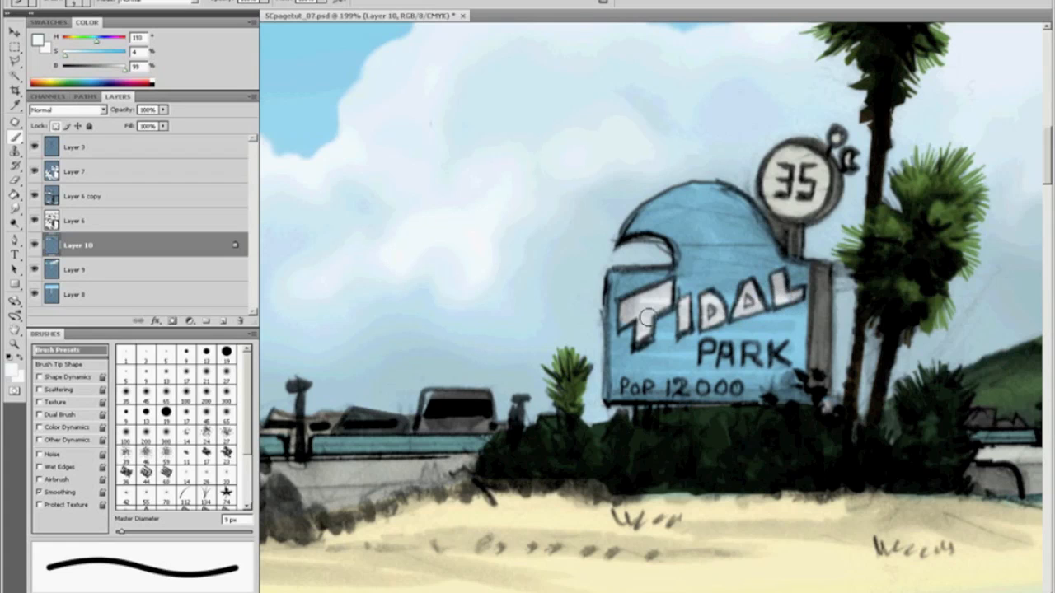
mouse_move(627, 324)
left_mouse_down()
mouse_move(646, 343)
mouse_move(668, 295)
left_mouse_up()
Step: Deepen the shadows on the shrubs, small palm and second palm with dark green, H 125, S 34, B 15, enlarging the brush to 50 px
left_click(736, 417, "alt")
mouse_move(733, 414)
left_mouse_down()
mouse_move(606, 414)
mouse_move(767, 405)
mouse_move(655, 409)
mouse_move(819, 415)
mouse_move(851, 441)
left_mouse_up()
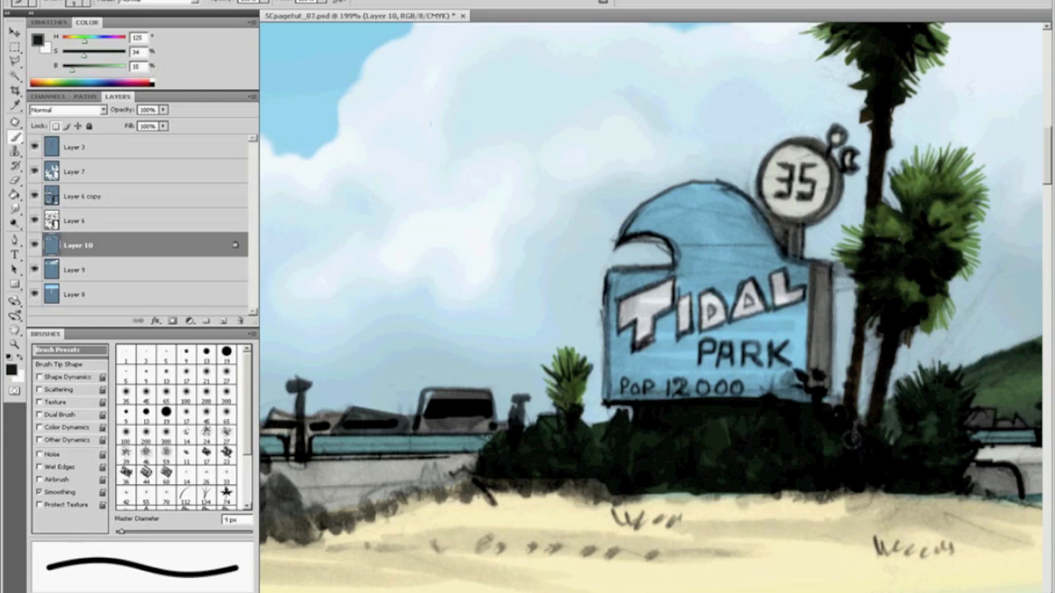
left_click_drag(601, 430, 568, 430)
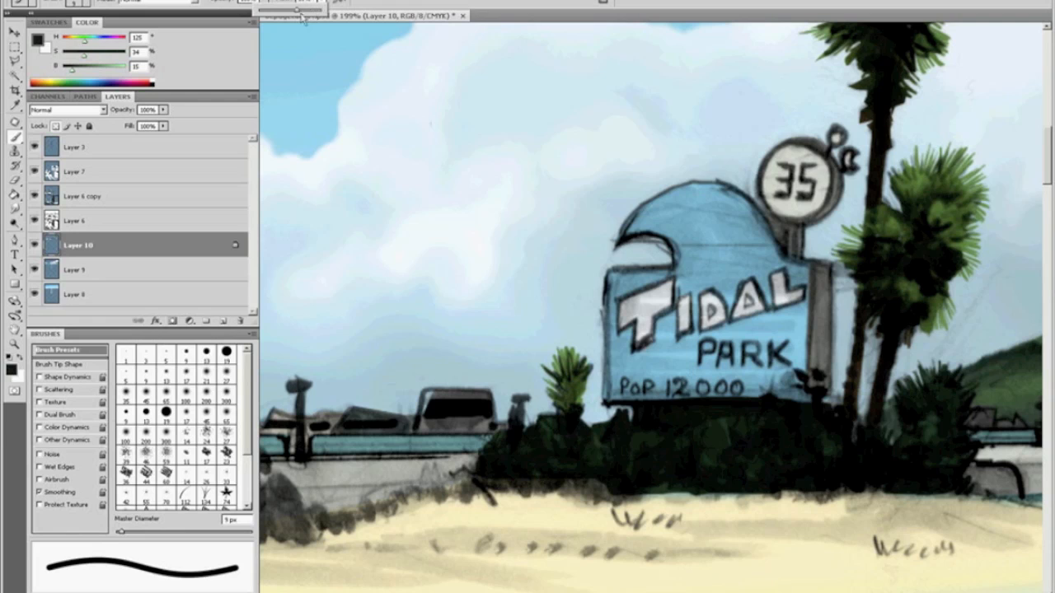
key("bracketright")
key("bracketright")
key("bracketright")
key("bracketright")
key("bracketright")
left_click_drag(559, 397, 566, 402)
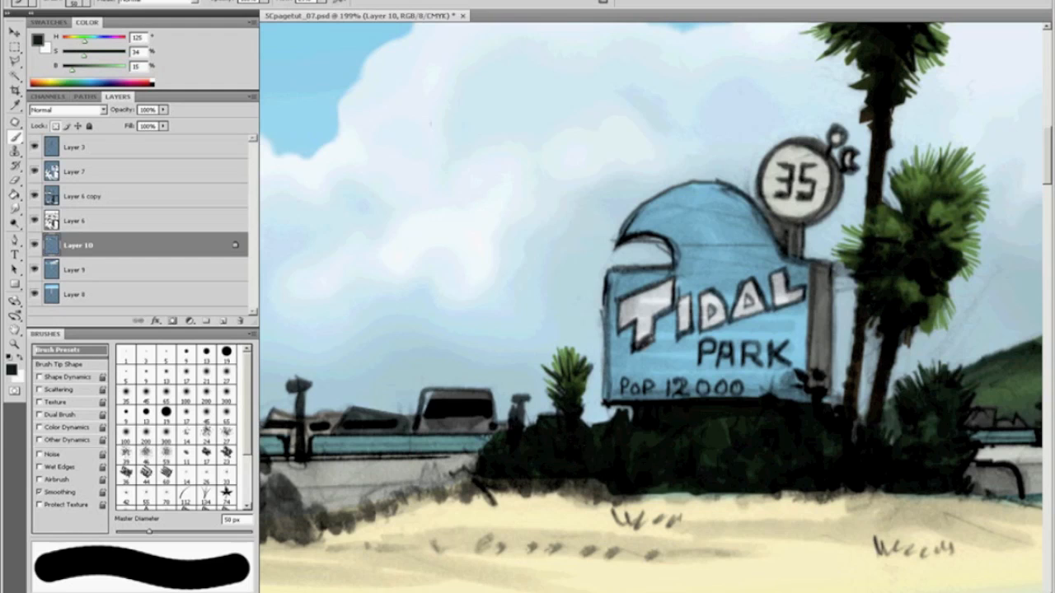
left_click_drag(908, 287, 940, 313)
left_click_drag(884, 250, 895, 235)
Step: Create a new layer, place it directly above Layer 10 and ready the Brush tool for painting
key("ctrl+0")
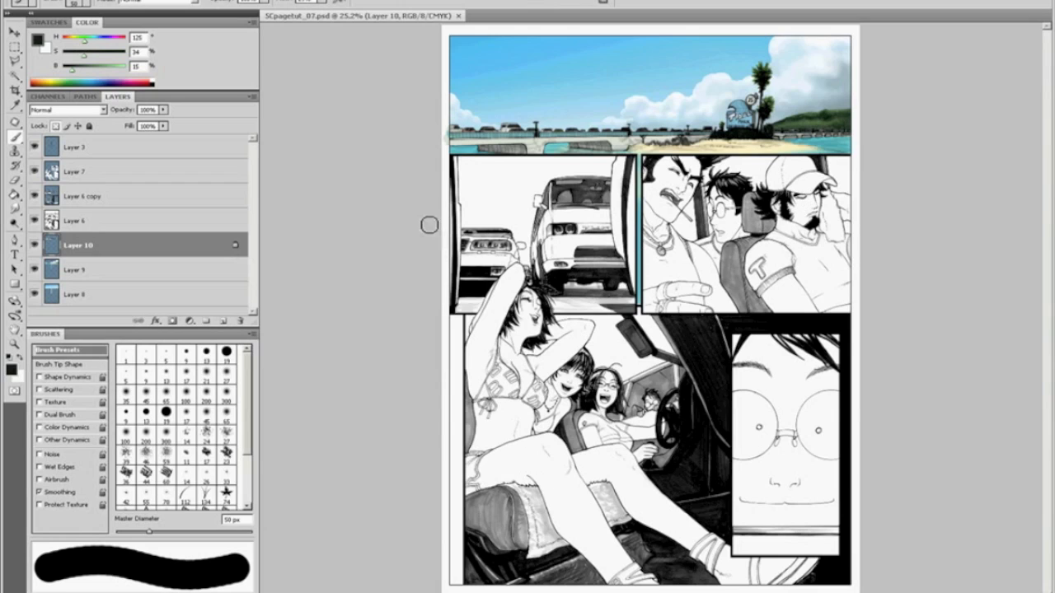
key("z")
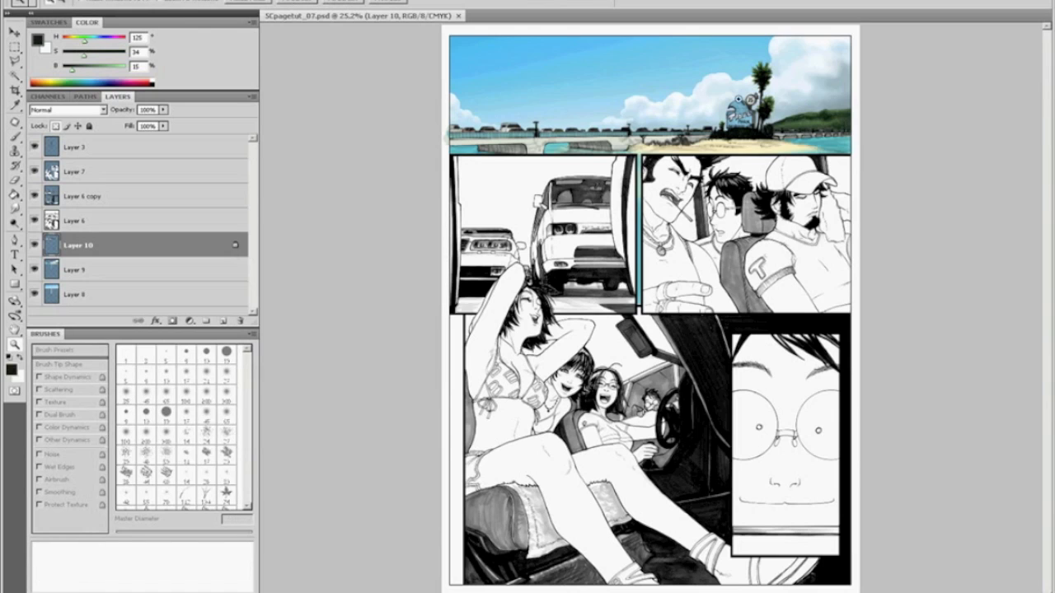
left_click_drag(594, 93, 849, 165)
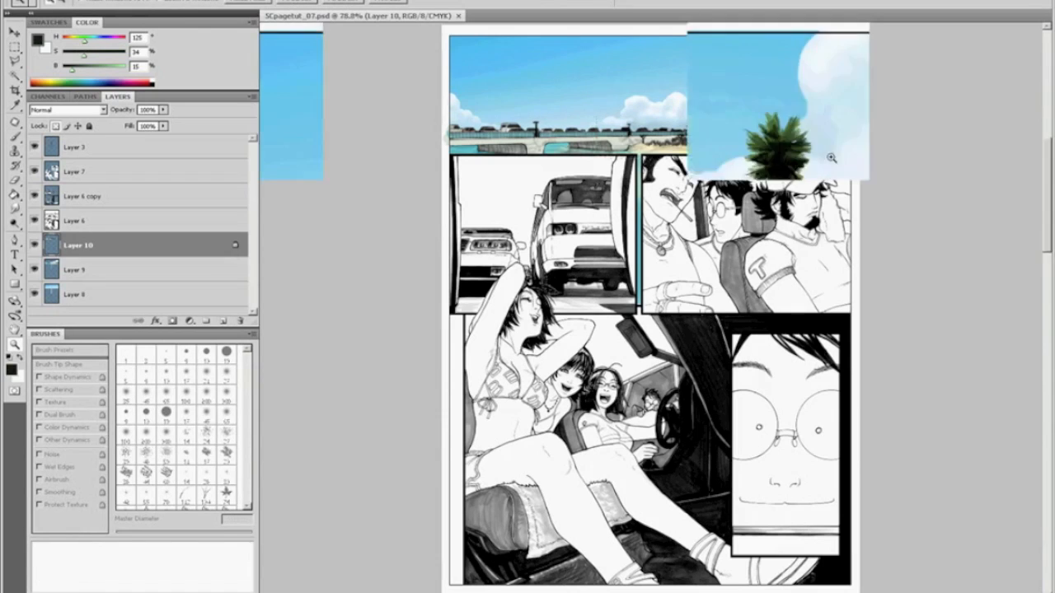
left_click_drag(843, 415, 849, 418)
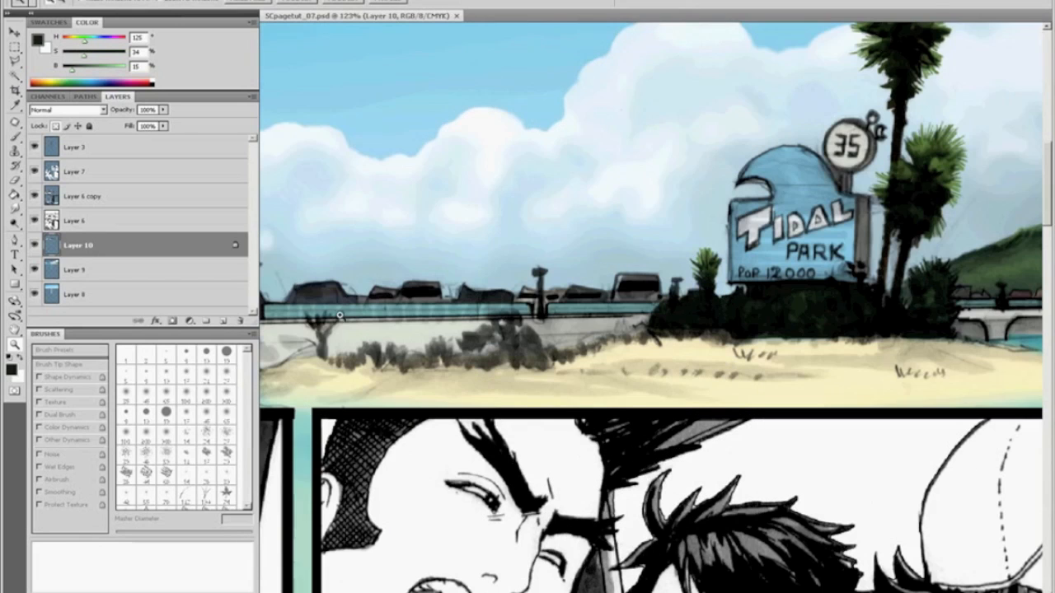
left_click(86, 279)
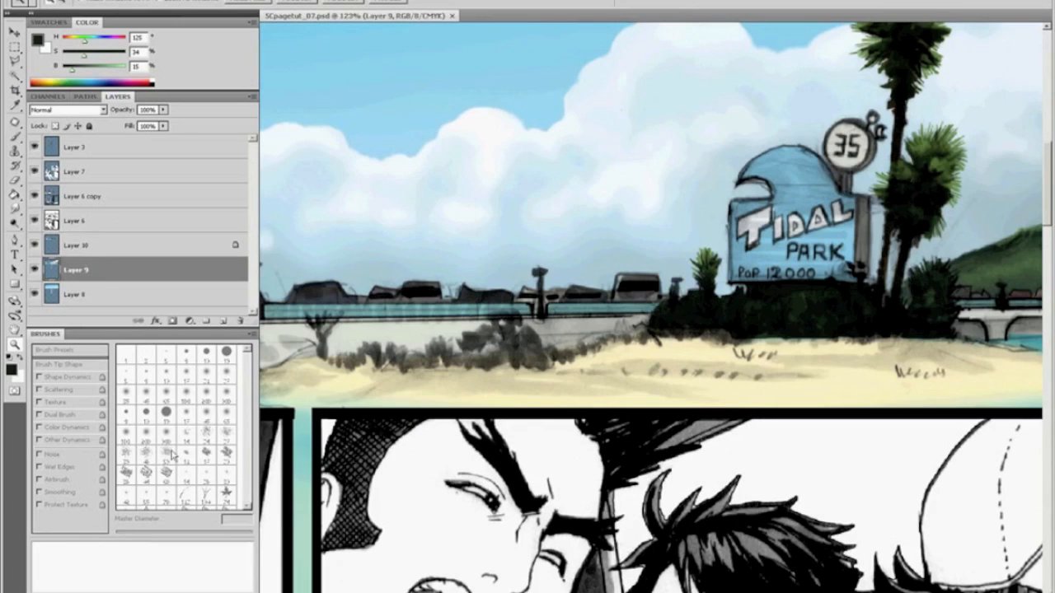
left_click(221, 321)
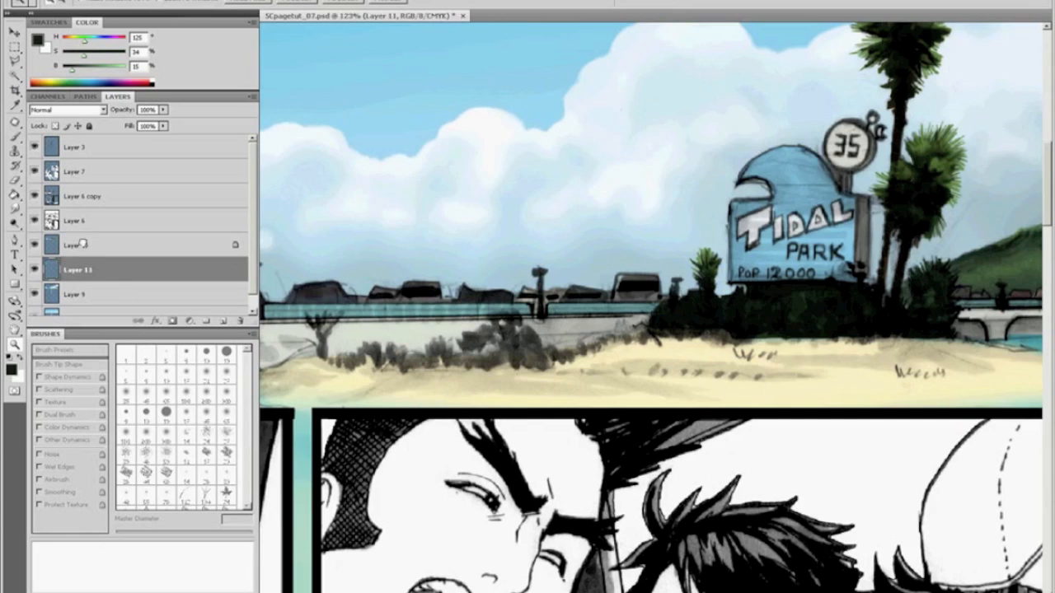
left_click_drag(83, 245, 84, 247)
key("b")
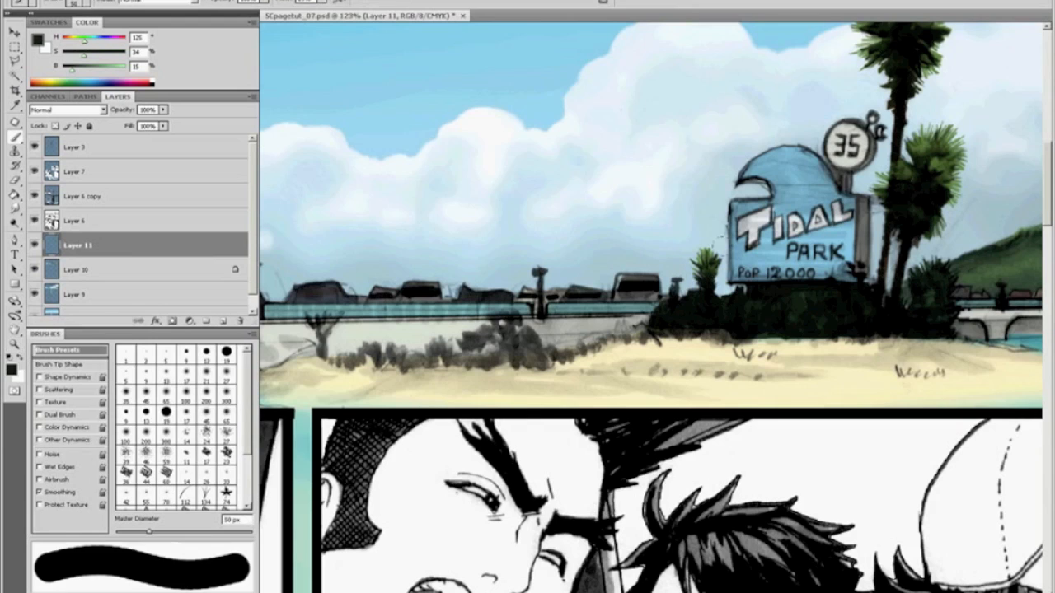
Step: Sample a mid green, H 95, S 53, B 51, from the foliage below the sign and shrink the brush
left_click(746, 326, "alt")
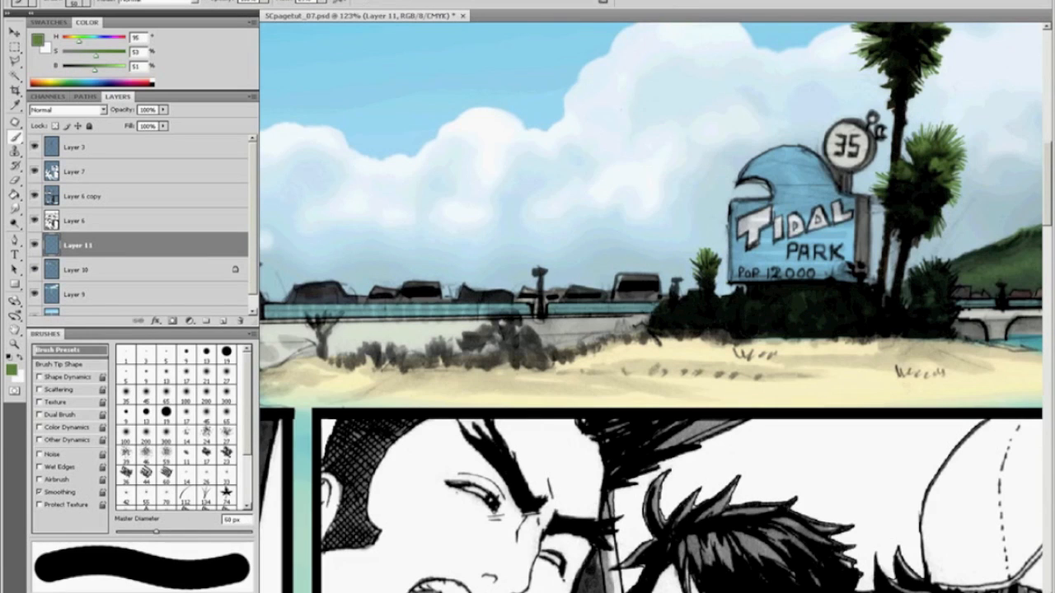
key("bracketleft")
key("bracketleft")
key("bracketleft")
key("bracketleft")
key("bracketleft")
key("bracketleft")
key("bracketleft")
key("bracketleft")
key("bracketleft")
key("bracketleft")
key("bracketleft")
key("bracketleft")
key("bracketleft")
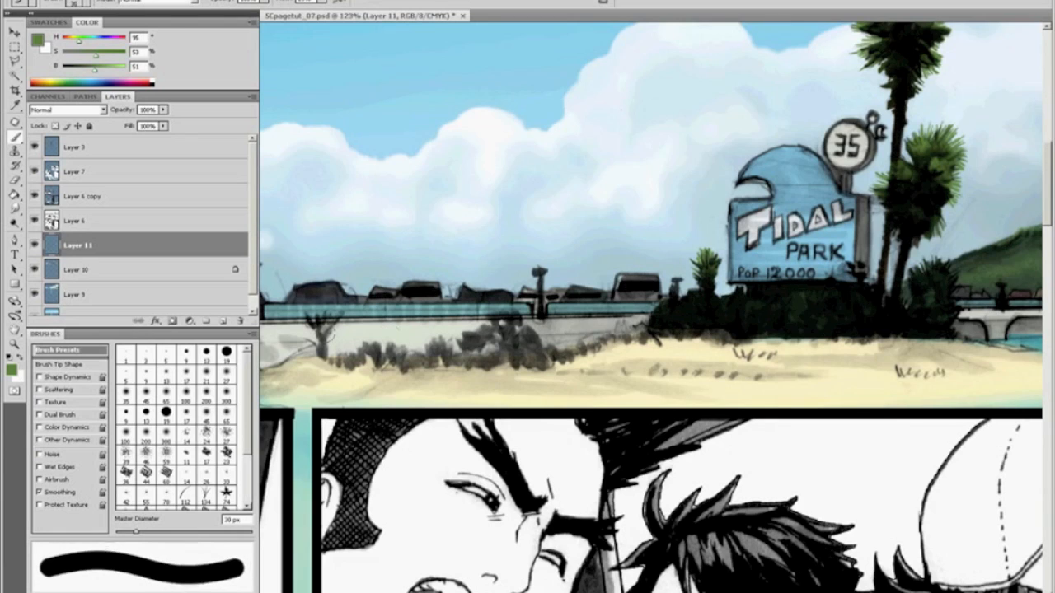
Step: Switch to the 24 px textured brush tip with Scattering on, Shape Dynamics off and spacing at 14%
left_click(206, 433)
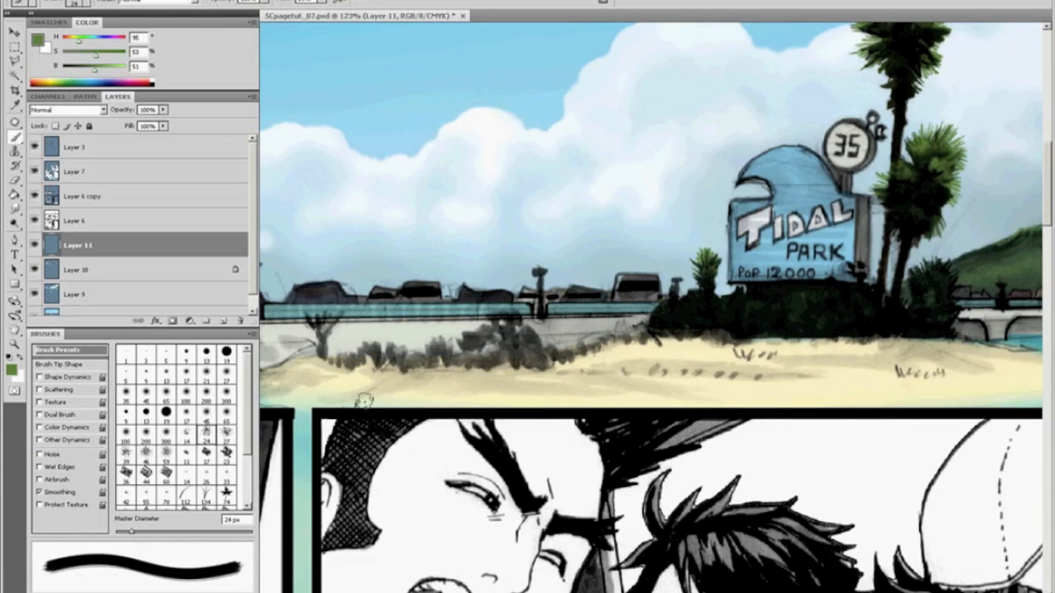
left_click(68, 377)
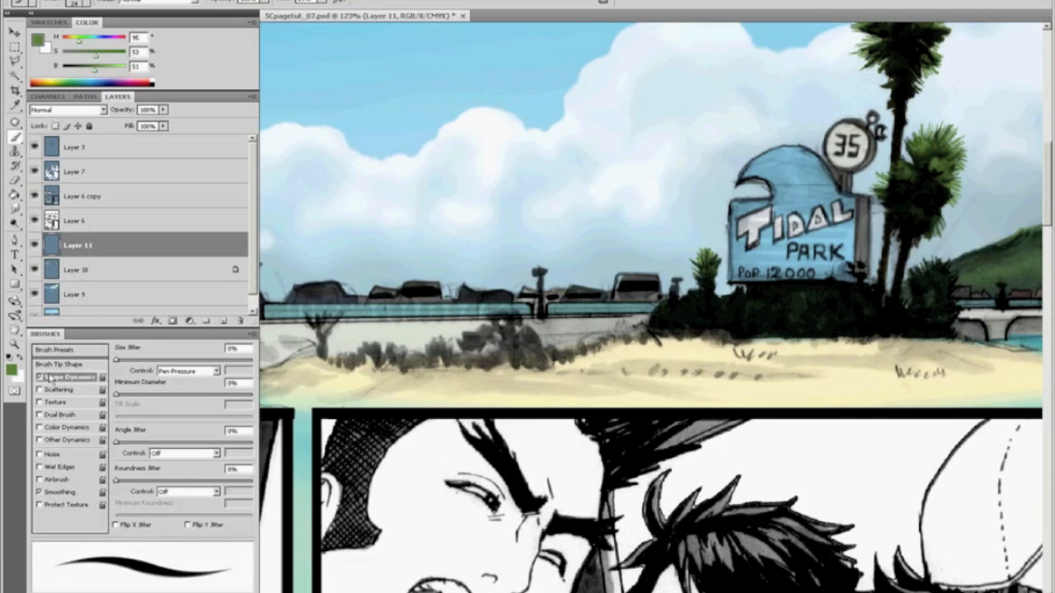
left_click(47, 377)
left_click(57, 389)
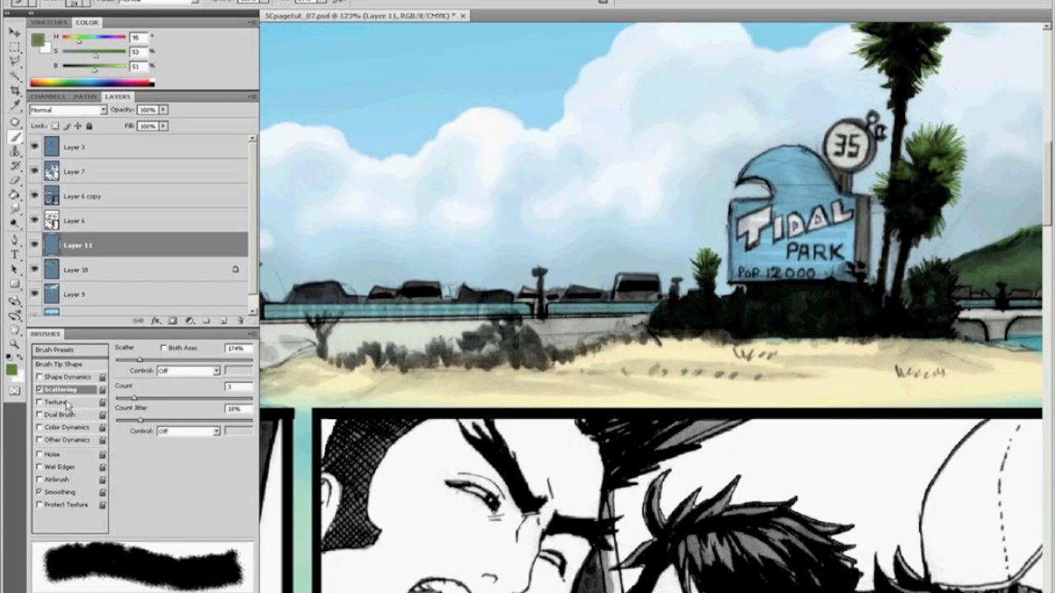
left_click(65, 365)
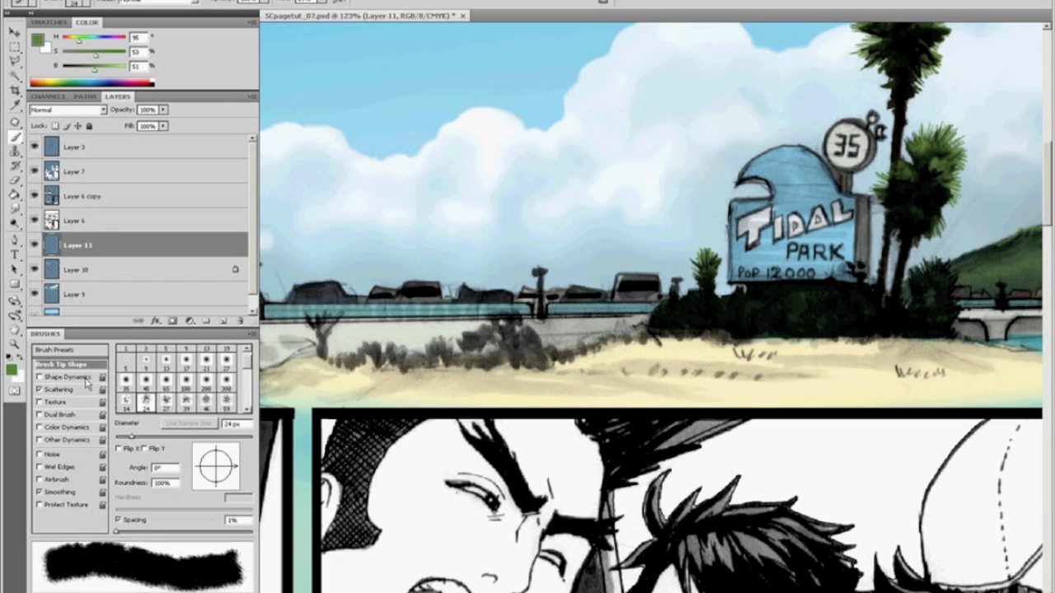
left_click_drag(119, 534, 126, 537)
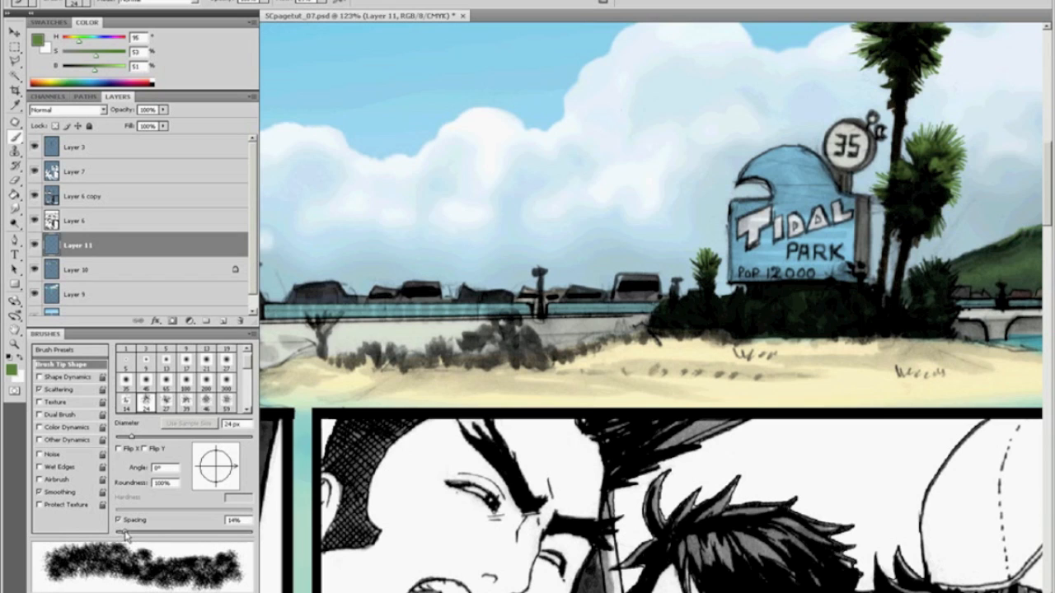
Step: Paint scattered green foliage over the beach shrubs and the bushes below the sign with the brush reduced to 10 px
key("bracketleft")
key("bracketleft")
mouse_move(507, 338)
left_mouse_down()
mouse_move(490, 346)
mouse_move(515, 355)
mouse_move(437, 364)
mouse_move(379, 352)
mouse_move(326, 363)
mouse_move(488, 371)
mouse_move(620, 338)
mouse_move(781, 341)
left_mouse_up()
left_click(515, 355, "alt")
left_click(711, 252, "alt")
mouse_move(760, 336)
left_mouse_down()
mouse_move(785, 316)
mouse_move(790, 345)
mouse_move(871, 337)
mouse_move(836, 309)
mouse_move(863, 342)
mouse_move(921, 344)
mouse_move(948, 312)
mouse_move(948, 328)
mouse_move(858, 346)
mouse_move(947, 343)
mouse_move(764, 348)
mouse_move(854, 328)
mouse_move(833, 323)
mouse_move(741, 344)
mouse_move(607, 349)
mouse_move(662, 335)
left_mouse_up()
Step: Lock Layer 11's transparent pixels and paint sampled palm green over the sloping shrub between the two bush clumps
key("d")
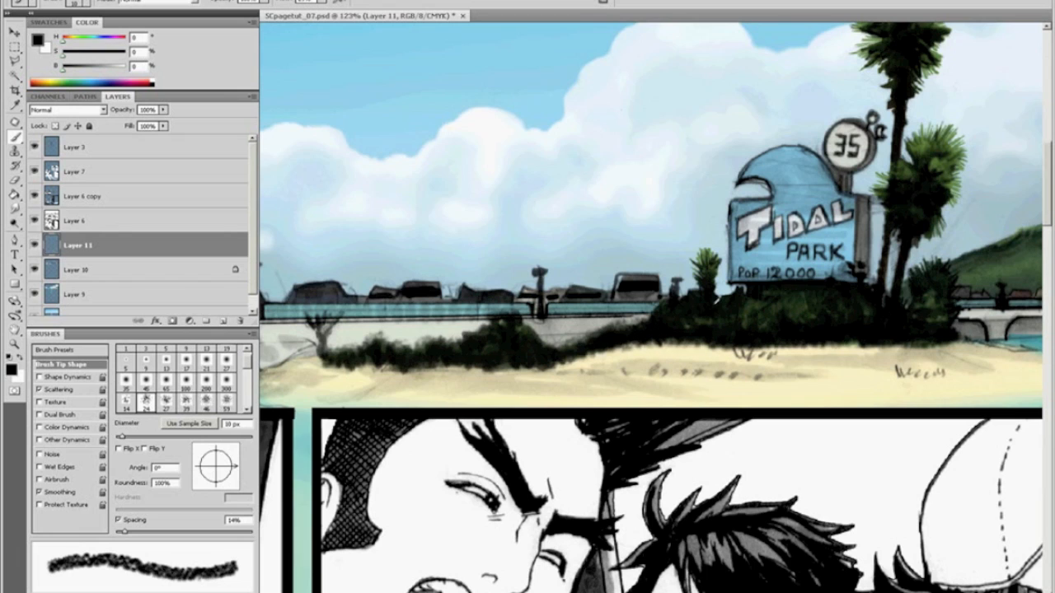
left_click(716, 247, "alt")
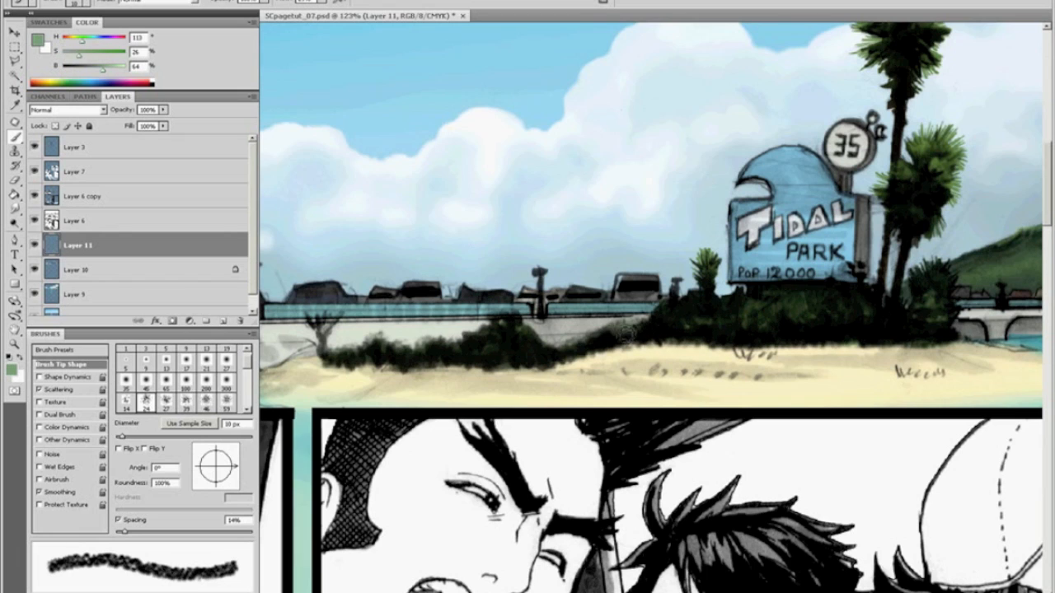
key("slash")
left_click_drag(594, 337, 590, 339)
left_click(524, 323, "alt")
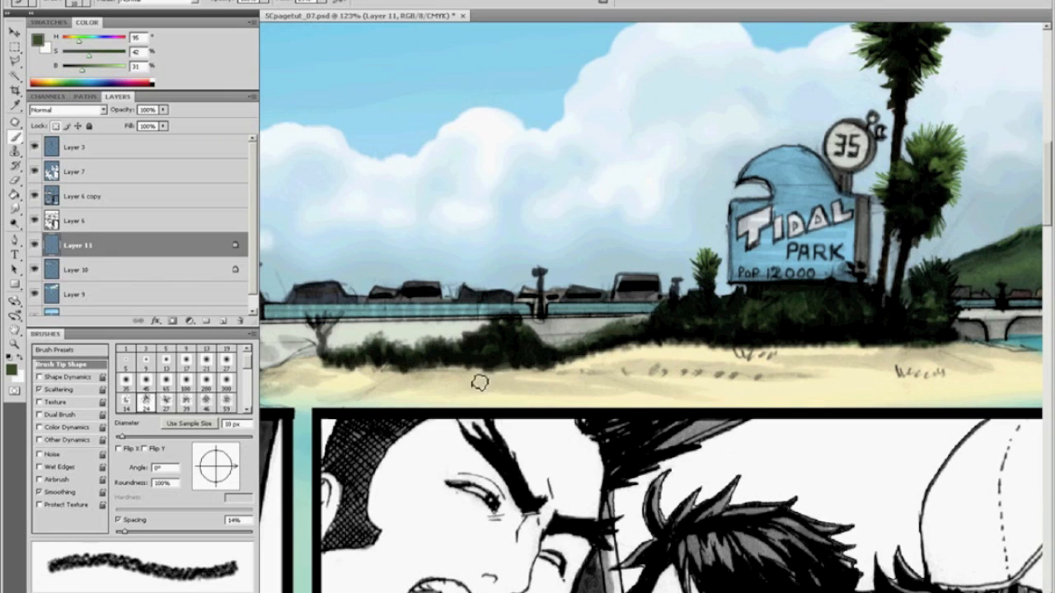
Step: Shade the lower part of the long beach shrub with dark greens sampled from its shadows
key("e")
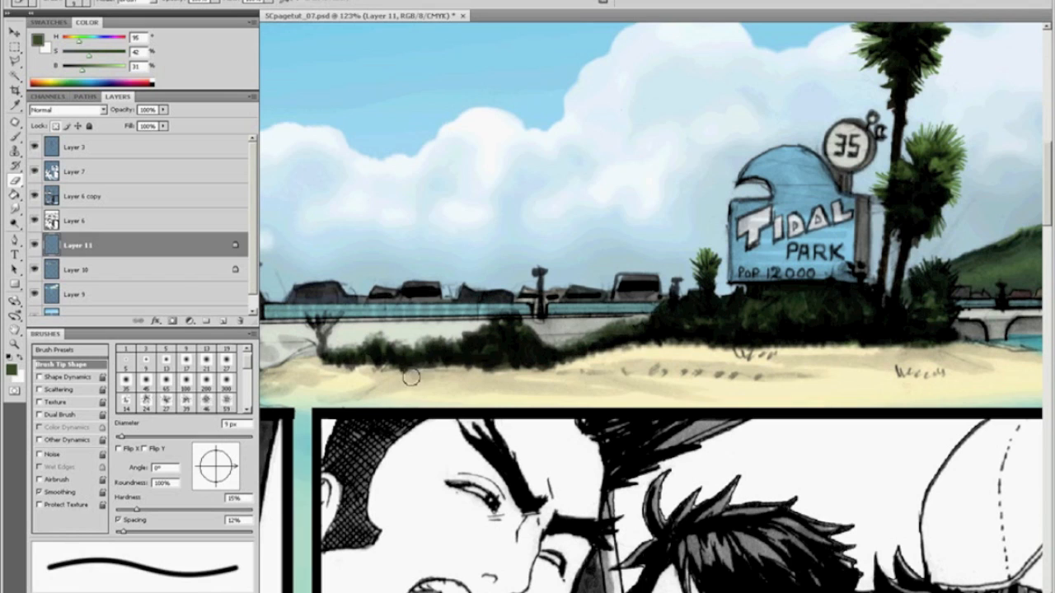
key("b")
left_click(385, 356, "alt")
left_click(349, 372, "alt")
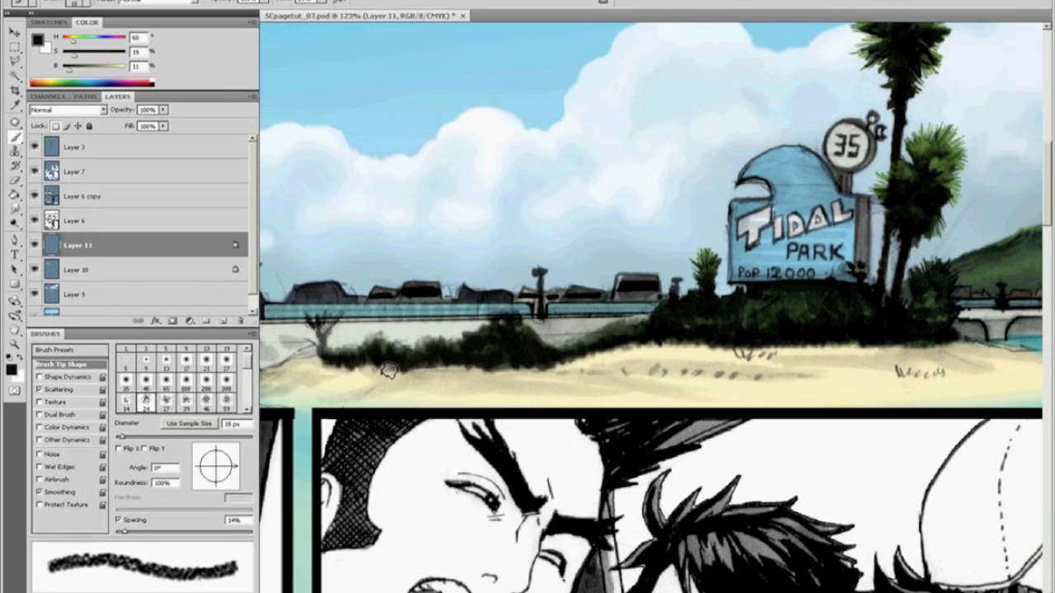
left_click(443, 364, "alt")
left_click(468, 354, "alt")
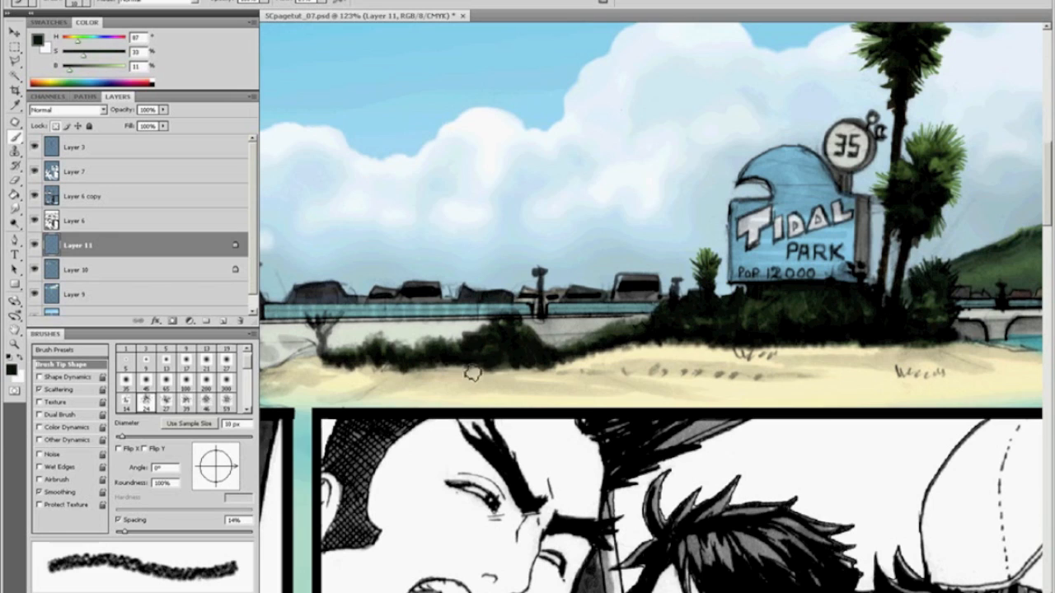
Step: Unlock Layer 11's transparency and darken the shrubs' base along the sand with near-black, H 60, S 23, B 5, and a 6 px brush
left_click(474, 371, "alt")
key("slash")
mouse_move(453, 366)
left_mouse_down()
mouse_move(412, 368)
mouse_move(446, 369)
left_mouse_up()
key("bracketleft")
key("bracketleft")
key("bracketleft")
key("bracketleft")
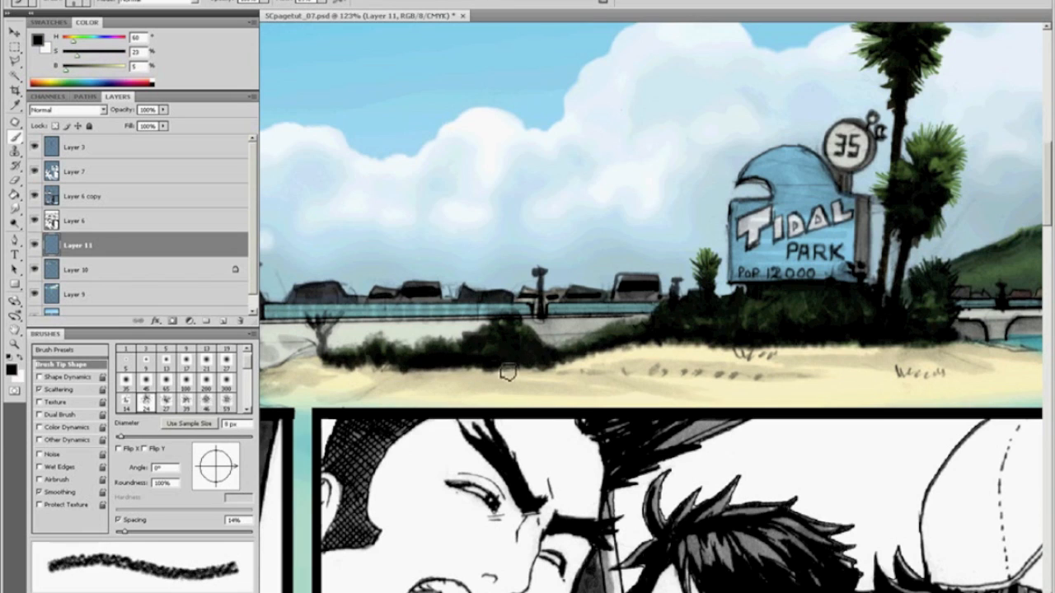
left_click_drag(612, 355, 712, 347)
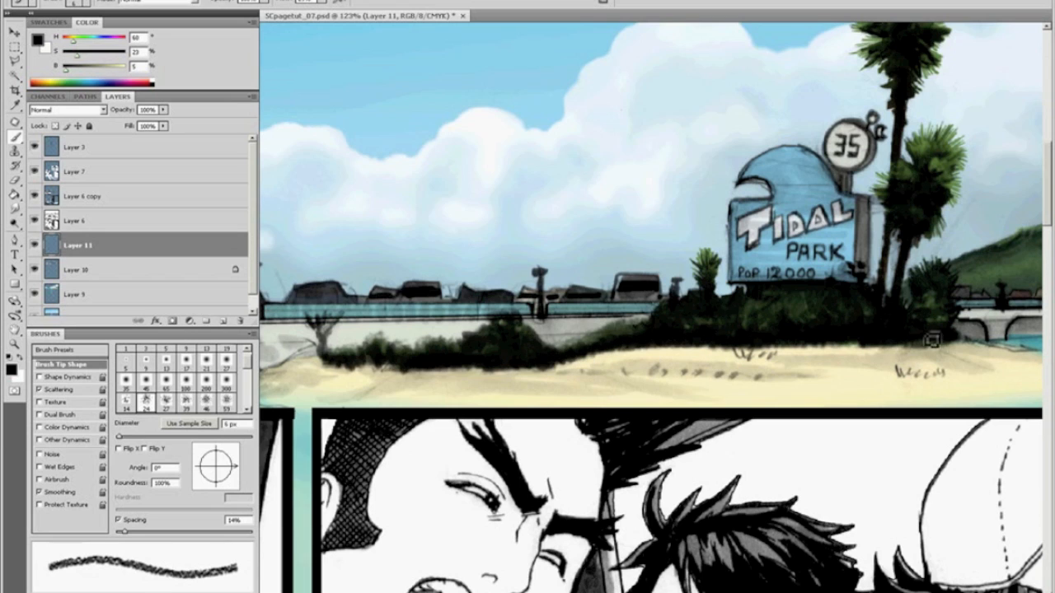
mouse_move(346, 375)
left_mouse_down()
mouse_move(314, 372)
mouse_move(407, 367)
left_mouse_up()
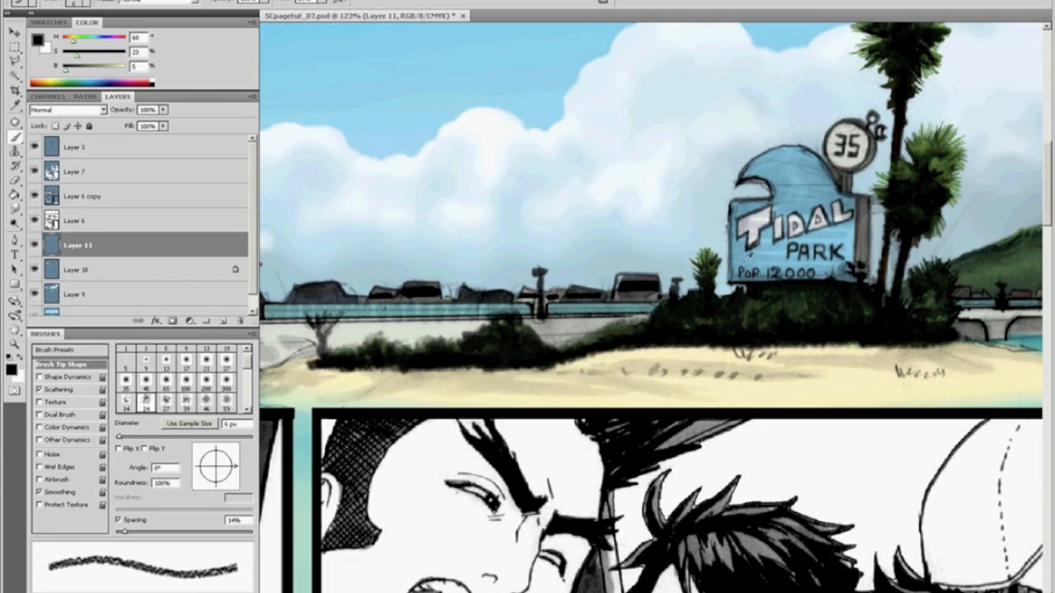
Step: Paint the small spiky plant at the beach shrub's far end with dark green sampled from the small palm
left_click(704, 256, "alt")
mouse_move(319, 333)
left_mouse_down()
mouse_move(341, 320)
mouse_move(328, 344)
mouse_move(344, 322)
mouse_move(330, 353)
left_mouse_up()
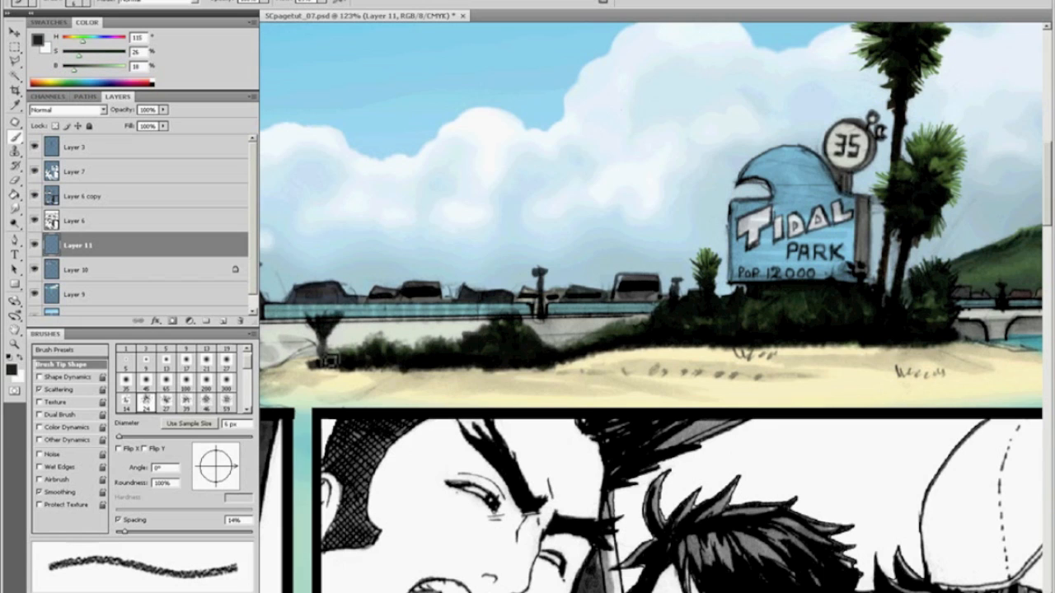
key("ctrl+0")
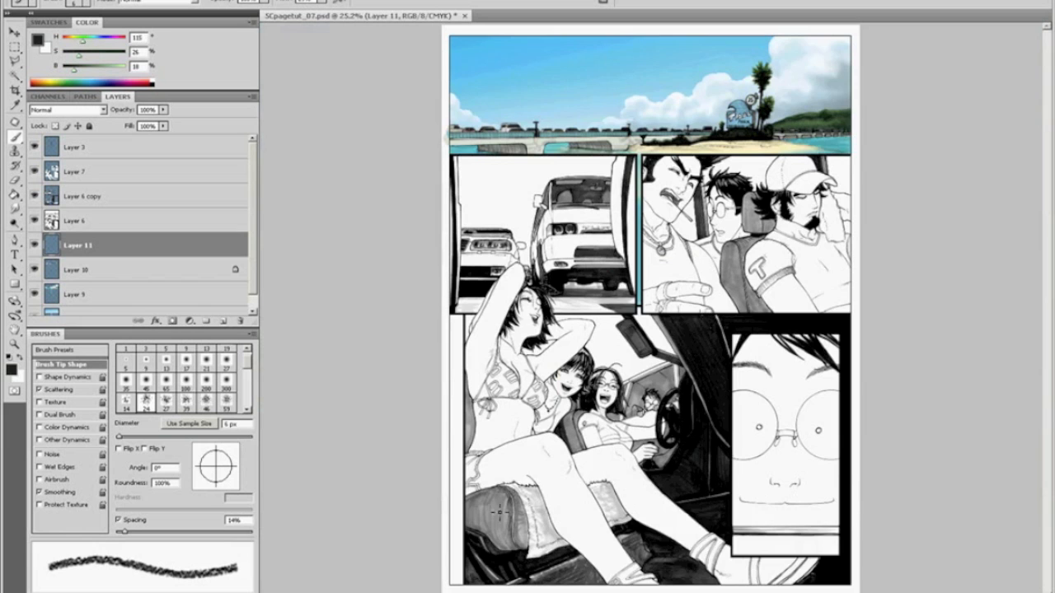
Step: Darken the sand edge below the sign's bushes, then add foliage touches in sampled green, H 103, S 41, B 37
key("ctrl+space")
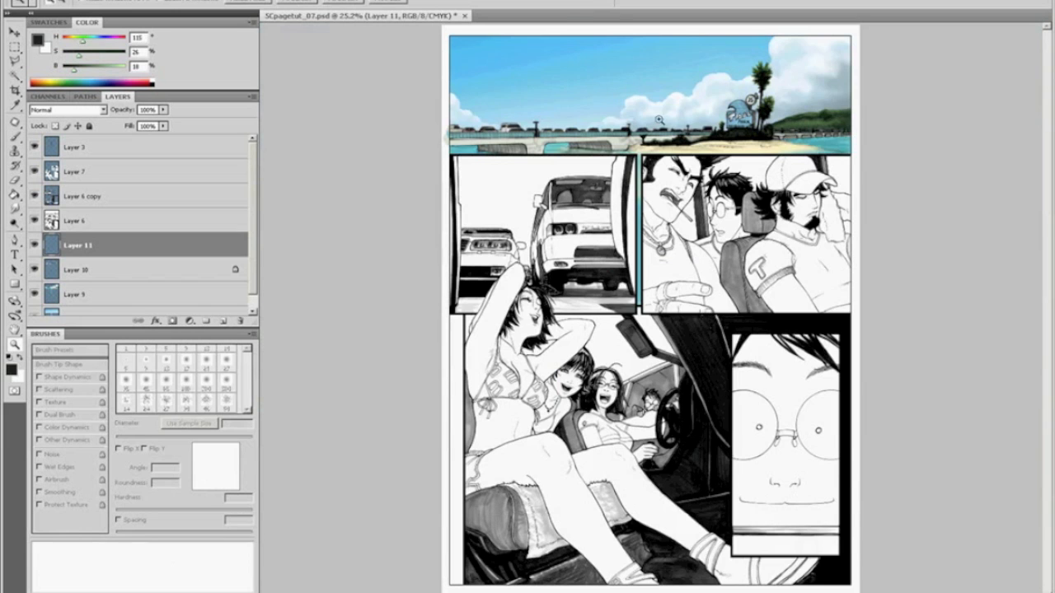
left_click_drag(663, 120, 808, 201)
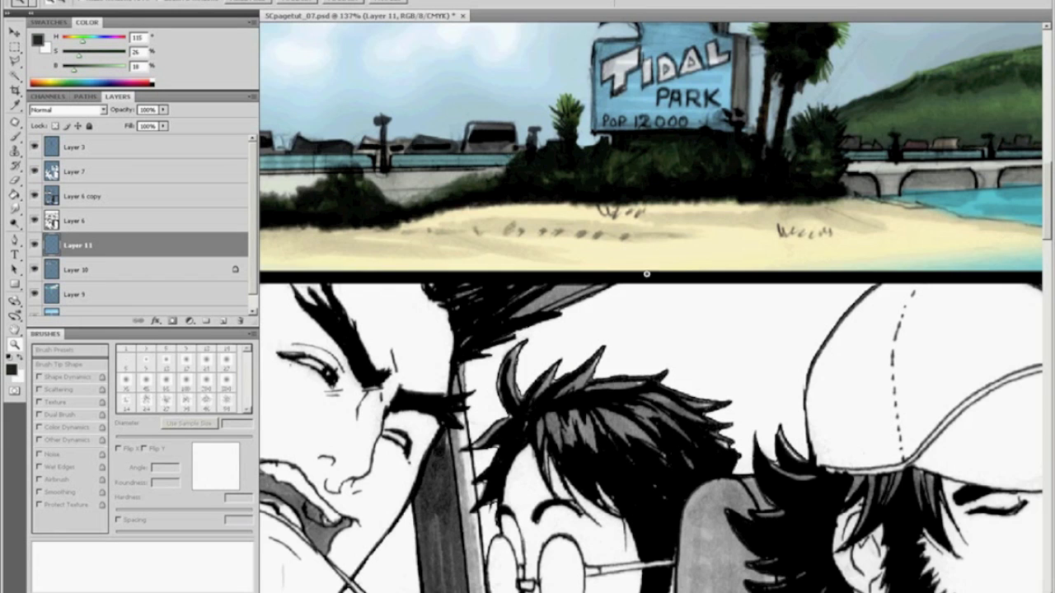
left_click(662, 195, "alt")
mouse_move(647, 206)
left_mouse_down()
mouse_move(857, 197)
mouse_move(807, 201)
left_mouse_up()
left_click(806, 171, "alt")
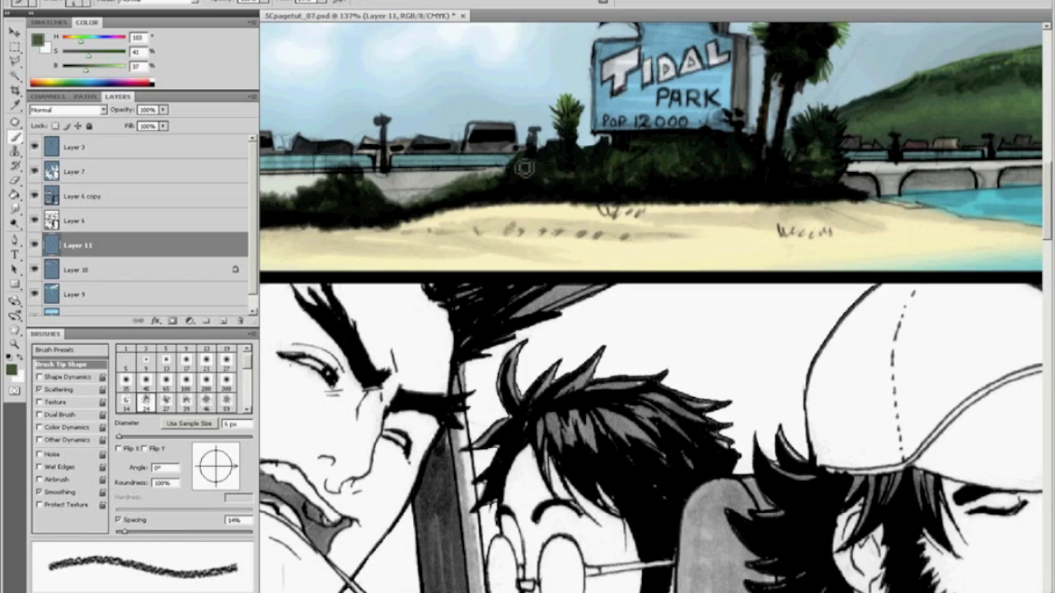
Step: Create a new layer, place it directly above Layer 6 and ready the Brush tool at the palms
key("ctrl+0")
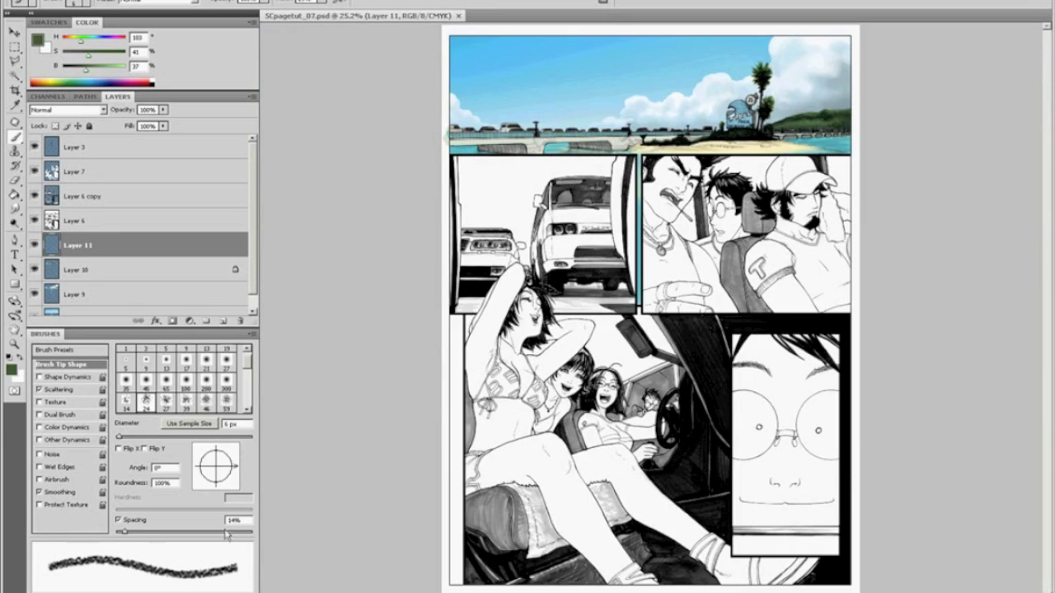
left_click(223, 322)
left_click_drag(106, 236, 84, 211)
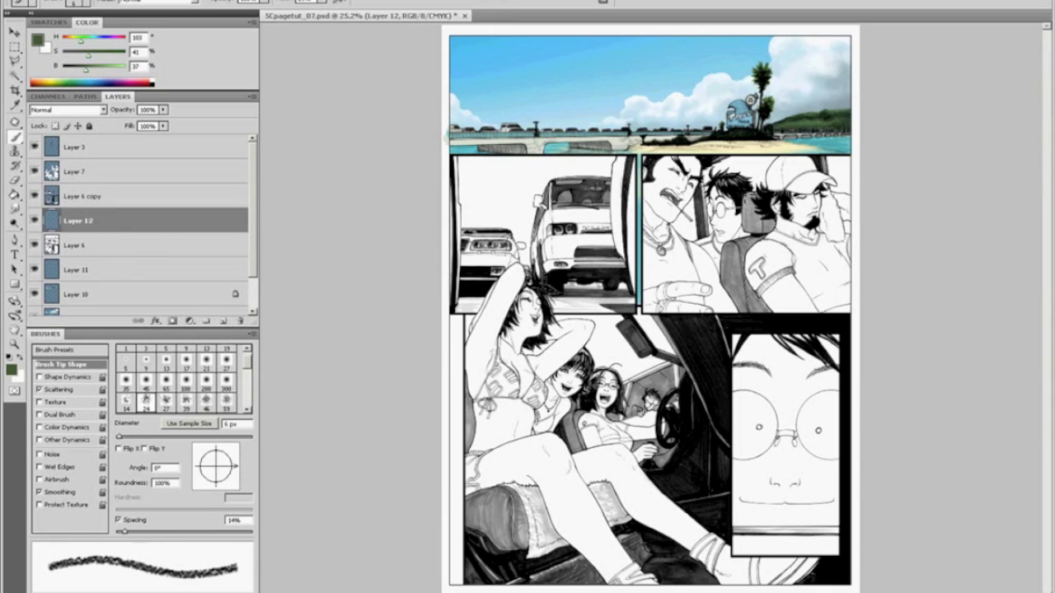
key("z")
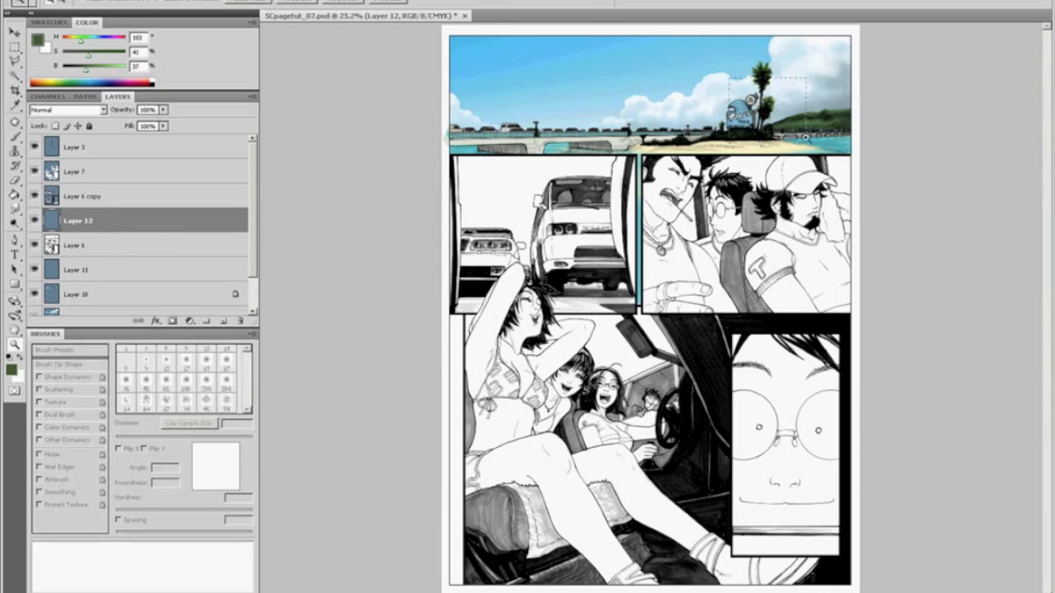
left_click_drag(806, 123, 806, 124)
key("b")
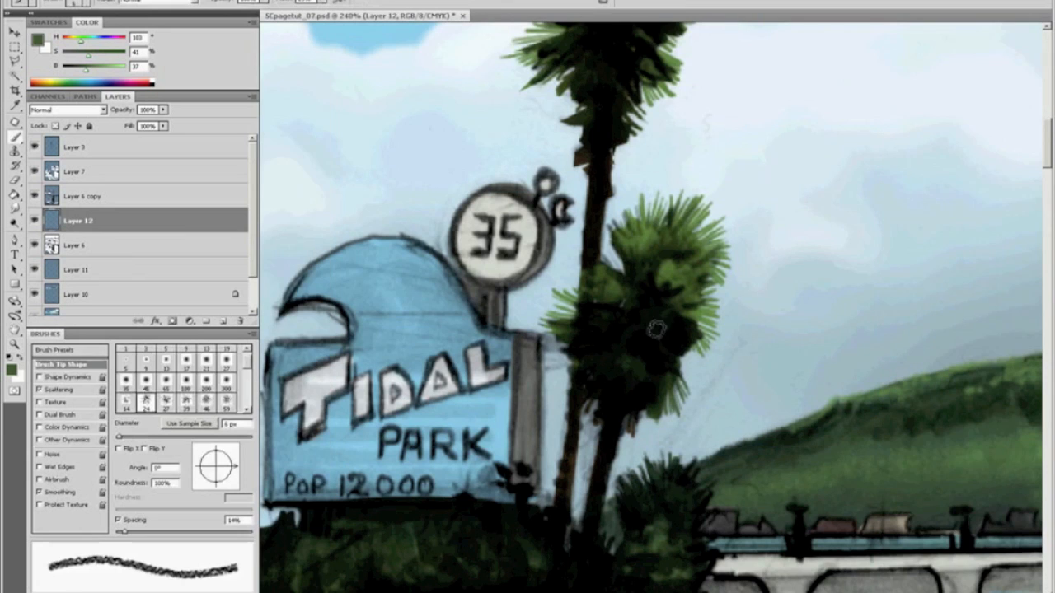
Step: Sample the palm's green and choose the 19 px hard round tip with Scattering off and pen-pressure Shape Dynamics on
left_click(649, 232, "alt")
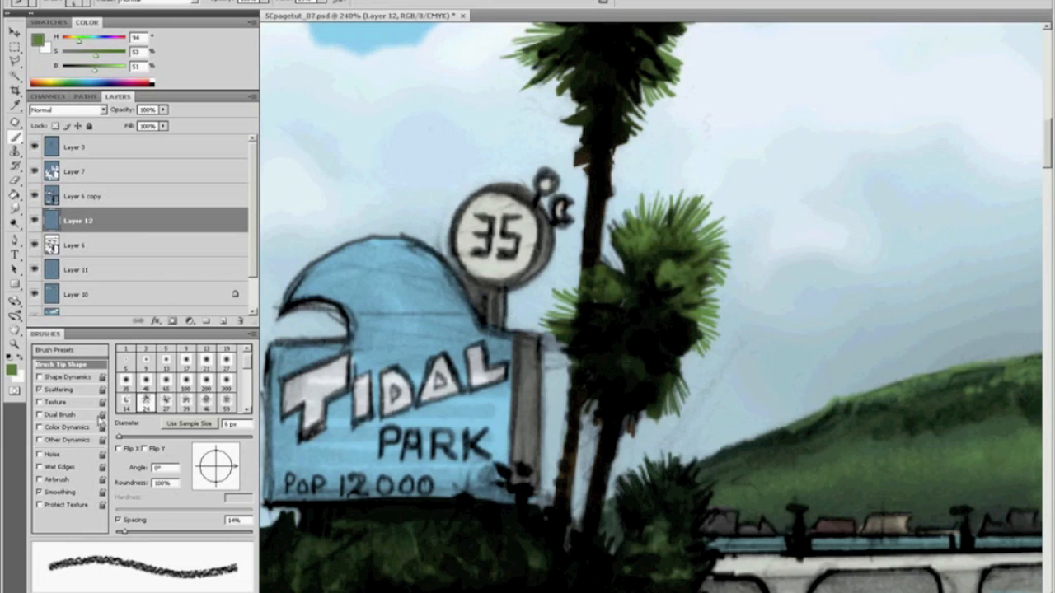
left_click_drag(249, 373, 248, 353)
left_click(227, 352)
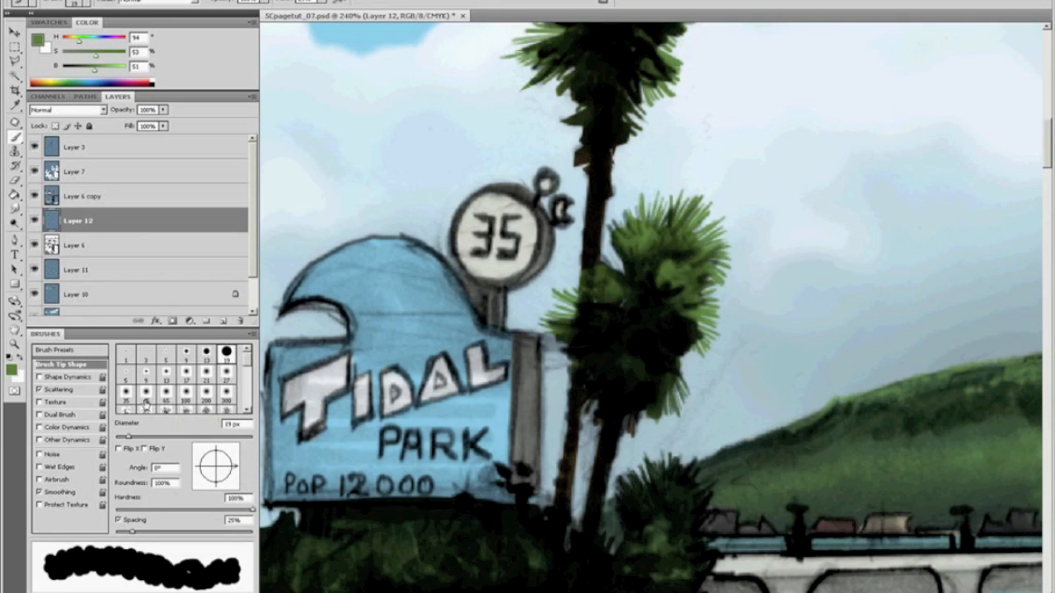
left_click(40, 390)
left_click(55, 376)
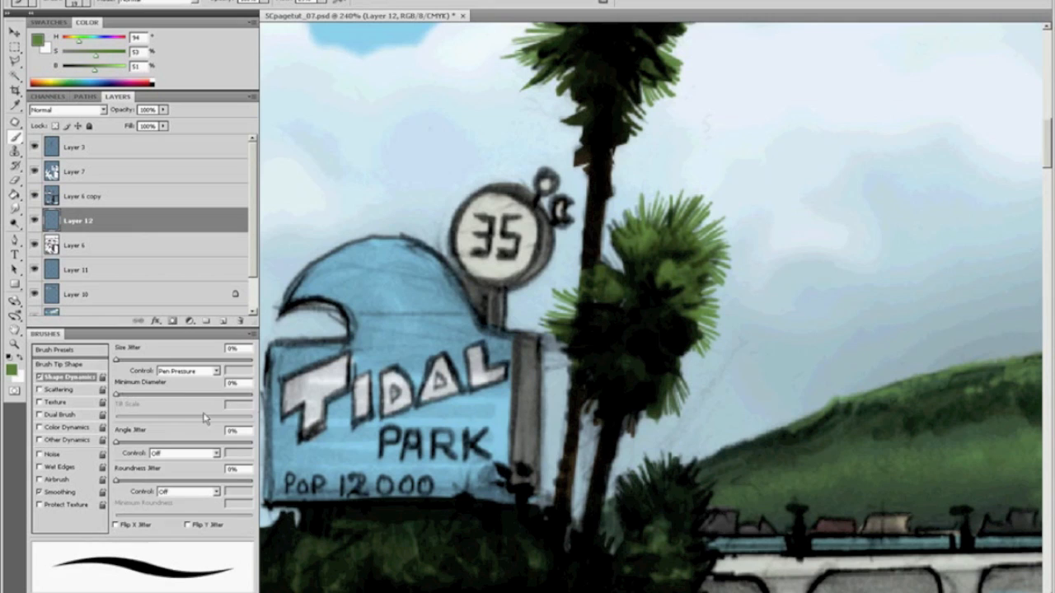
Step: Shrink the brush to a fine tip and brighten the green to H 95, S 53, B 72
key("bracketleft")
key("bracketleft")
key("bracketleft")
key("bracketleft")
key("bracketleft")
key("bracketleft")
key("bracketleft")
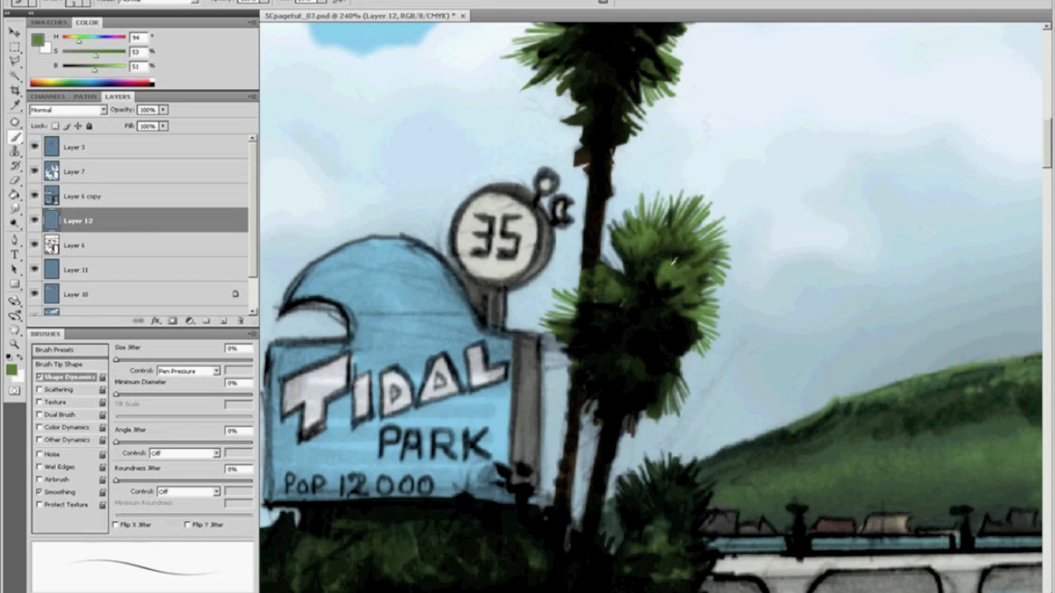
left_click_drag(89, 72, 108, 73)
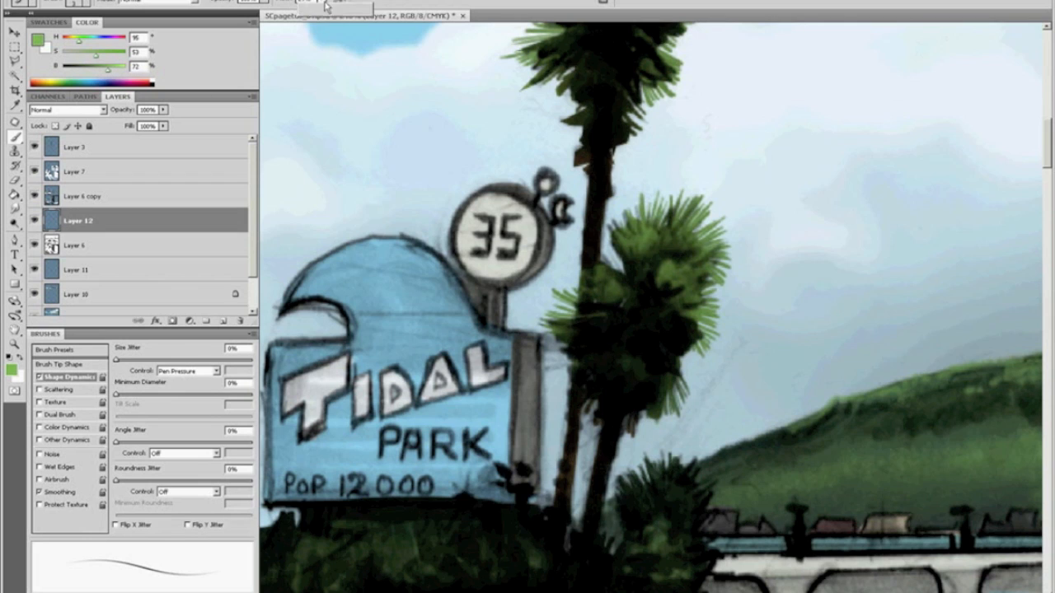
Step: Paint thin bright-green frond highlights radiating across the second palm's crown on Layer 12
mouse_move(606, 317)
left_mouse_down()
mouse_move(551, 323)
mouse_move(574, 339)
left_mouse_up()
mouse_move(605, 322)
left_mouse_down()
mouse_move(572, 340)
mouse_move(606, 327)
mouse_move(594, 348)
mouse_move(609, 324)
mouse_move(598, 350)
mouse_move(609, 322)
mouse_move(610, 349)
mouse_move(605, 322)
mouse_move(567, 313)
mouse_move(594, 310)
left_mouse_up()
mouse_move(648, 329)
left_mouse_down()
mouse_move(648, 363)
mouse_move(651, 334)
mouse_move(665, 368)
mouse_move(663, 351)
mouse_move(682, 358)
mouse_move(660, 334)
mouse_move(706, 339)
left_mouse_up()
left_click_drag(674, 298, 709, 288)
mouse_move(686, 297)
left_mouse_down()
mouse_move(720, 295)
mouse_move(687, 304)
mouse_move(713, 323)
mouse_move(676, 325)
left_mouse_up()
left_click_drag(675, 304, 662, 319)
mouse_move(689, 258)
left_mouse_down()
mouse_move(722, 243)
mouse_move(728, 262)
left_mouse_up()
left_click_drag(693, 266, 725, 275)
mouse_move(646, 250)
left_mouse_down()
mouse_move(615, 236)
mouse_move(641, 254)
mouse_move(598, 246)
mouse_move(650, 267)
mouse_move(596, 236)
left_mouse_up()
mouse_move(649, 264)
left_mouse_down()
mouse_move(628, 294)
mouse_move(578, 277)
mouse_move(624, 290)
mouse_move(586, 296)
left_mouse_up()
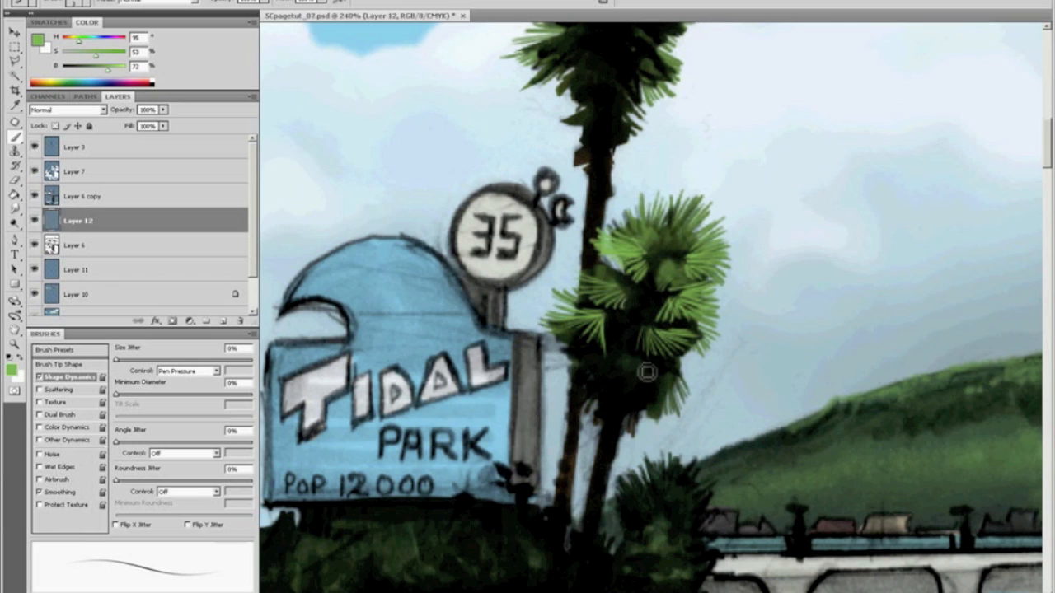
left_click_drag(632, 385, 650, 366)
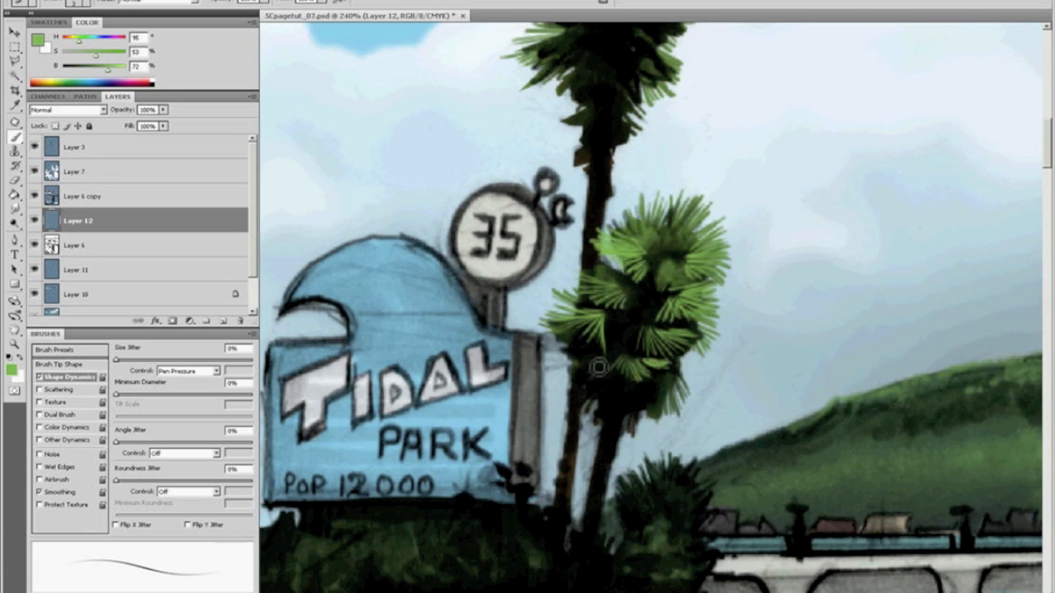
left_click_drag(591, 371, 582, 394)
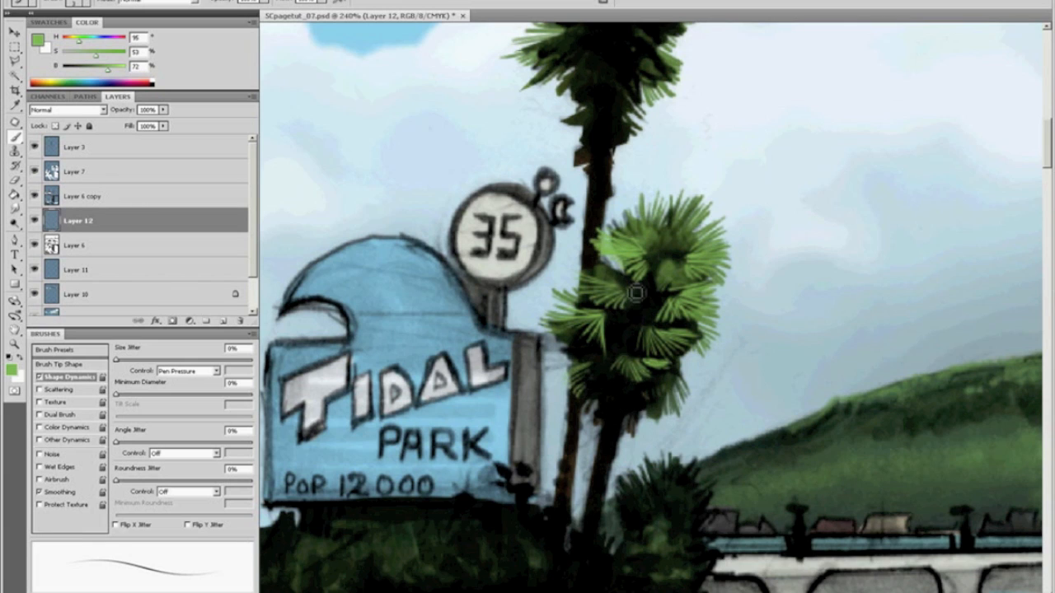
mouse_move(668, 269)
left_mouse_down()
mouse_move(659, 286)
mouse_move(670, 296)
mouse_move(712, 284)
left_mouse_up()
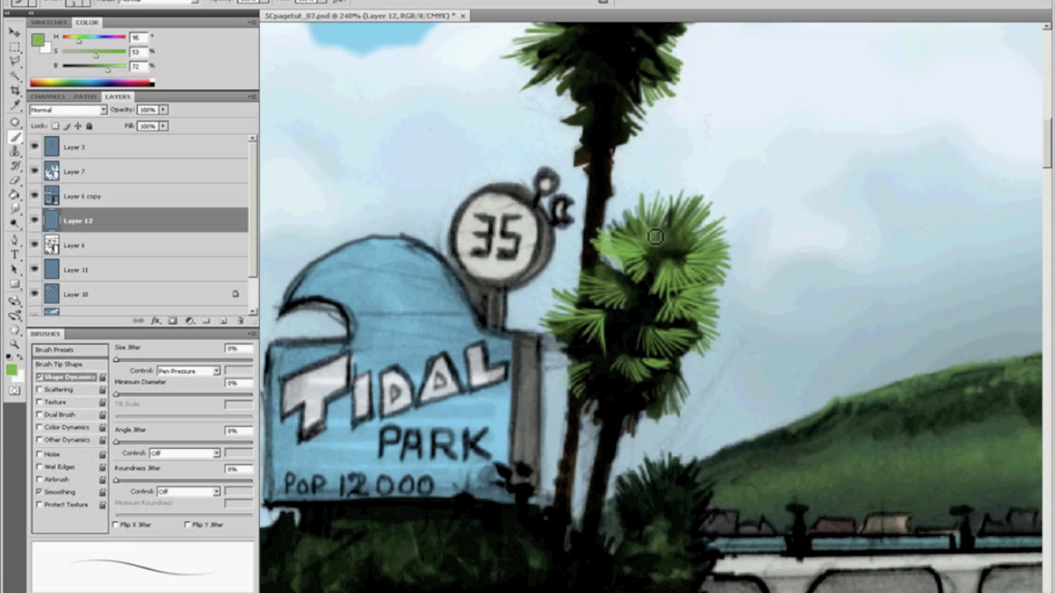
Step: Paint thin bright-green frond highlights radiating in clusters across the taller palm's crown on Layer 12
key("space")
left_click_drag(558, 262, 539, 430)
left_click_drag(549, 301, 532, 413)
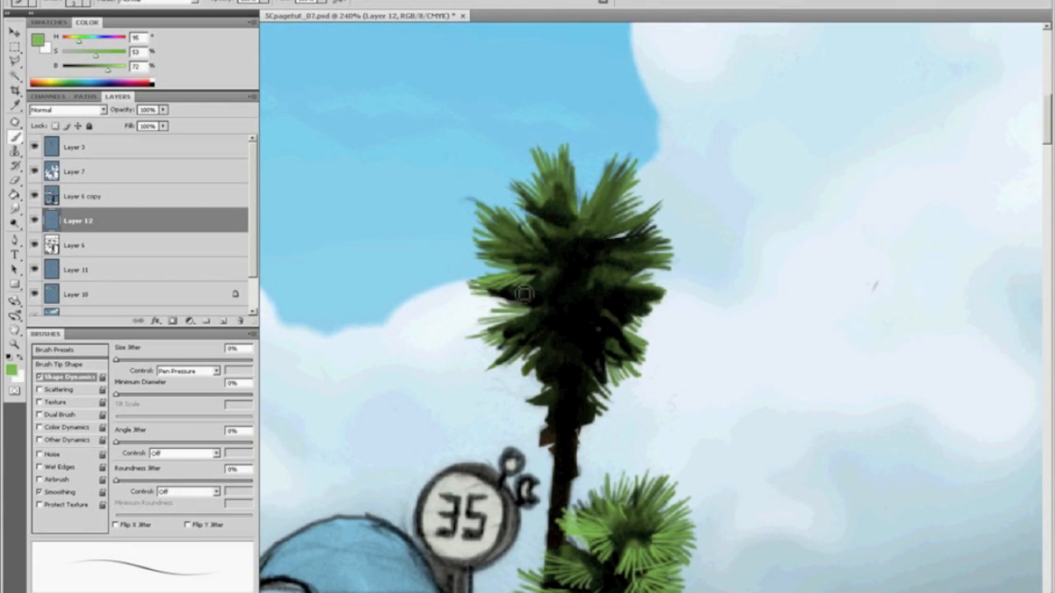
left_click_drag(532, 285, 493, 298)
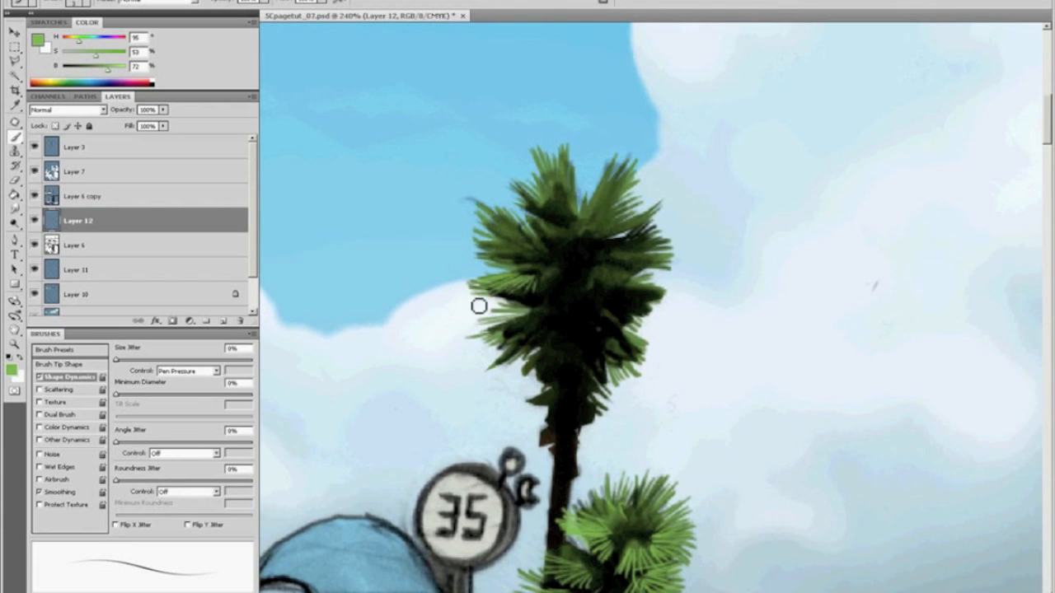
mouse_move(575, 290)
left_mouse_down()
mouse_move(584, 321)
mouse_move(595, 309)
mouse_move(604, 319)
mouse_move(585, 294)
mouse_move(616, 301)
mouse_move(584, 290)
mouse_move(648, 300)
left_mouse_up()
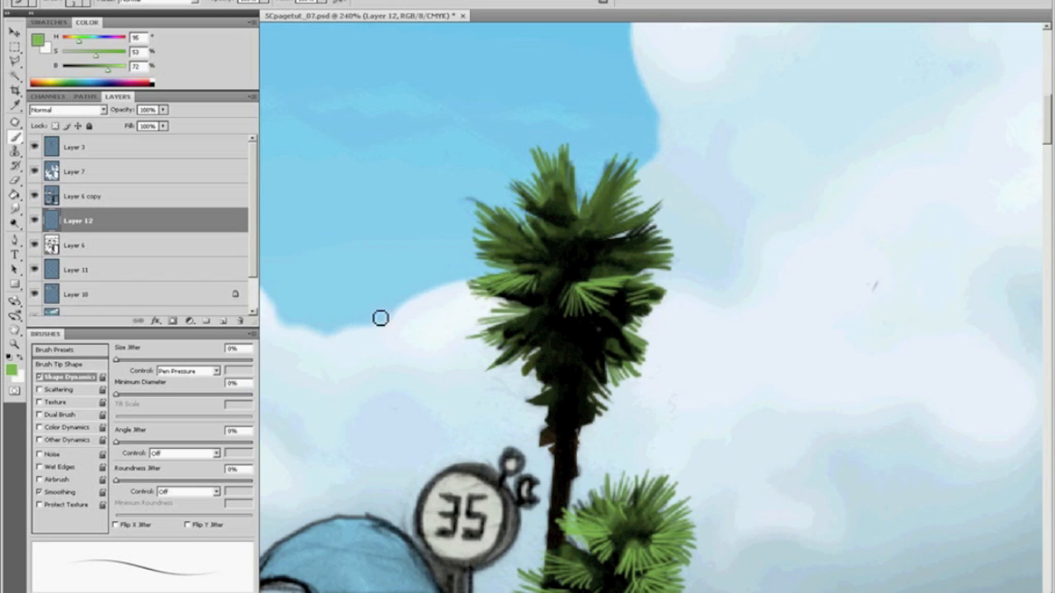
mouse_move(500, 340)
left_mouse_down()
mouse_move(538, 331)
mouse_move(532, 341)
mouse_move(540, 333)
mouse_move(573, 355)
mouse_move(583, 337)
mouse_move(572, 370)
mouse_move(586, 340)
mouse_move(592, 368)
mouse_move(592, 347)
mouse_move(628, 337)
left_mouse_up()
mouse_move(580, 231)
left_mouse_down()
mouse_move(596, 204)
mouse_move(611, 206)
mouse_move(600, 230)
mouse_move(617, 238)
mouse_move(594, 260)
left_mouse_up()
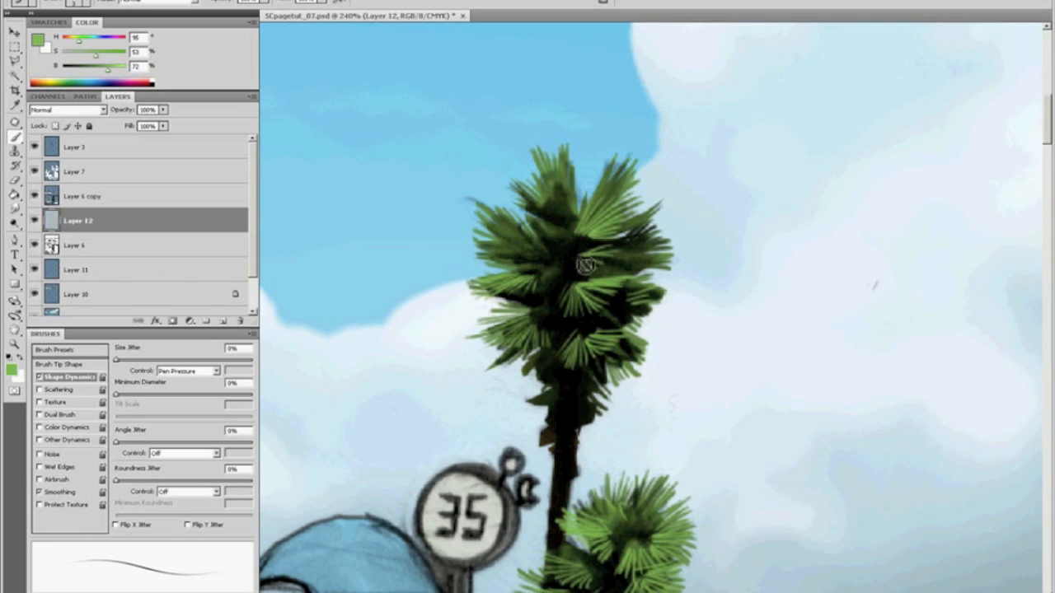
left_click_drag(536, 244, 496, 233)
mouse_move(533, 250)
left_mouse_down()
mouse_move(497, 243)
mouse_move(510, 256)
left_mouse_up()
mouse_move(557, 220)
left_mouse_down()
mouse_move(531, 206)
mouse_move(560, 195)
left_mouse_up()
mouse_move(544, 295)
left_mouse_down()
mouse_move(510, 306)
mouse_move(554, 298)
mouse_move(548, 315)
left_mouse_up()
left_click_drag(563, 295, 562, 322)
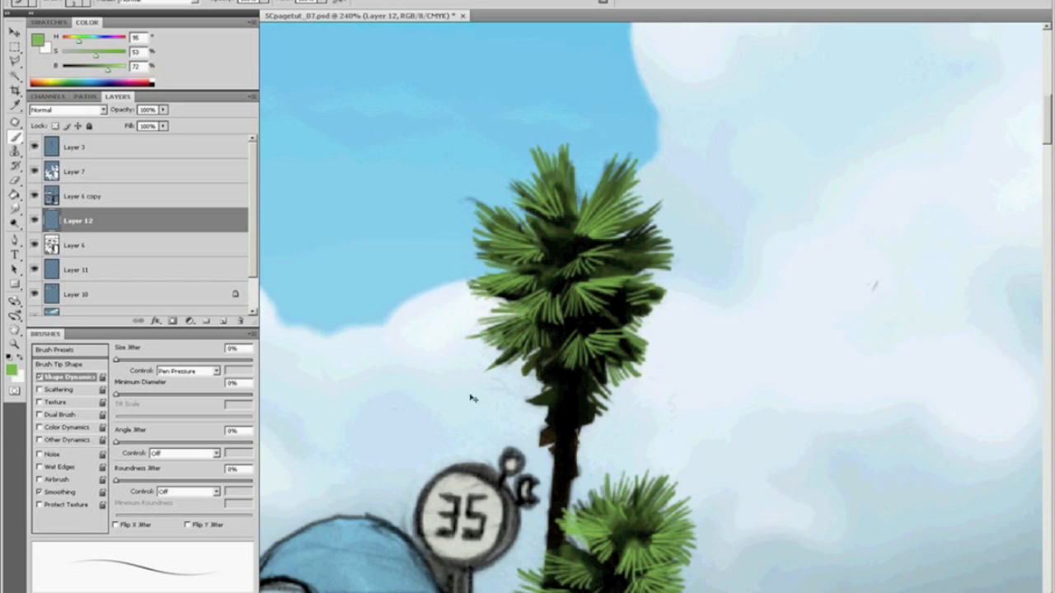
Step: Sample the palm's dark green (H 94, S 53, B 29), enlarge the brush, turn Shape Dynamics off and lock Layer 12's transparent pixels
key("ctrl+0")
key("z")
left_click_drag(735, 55, 800, 128)
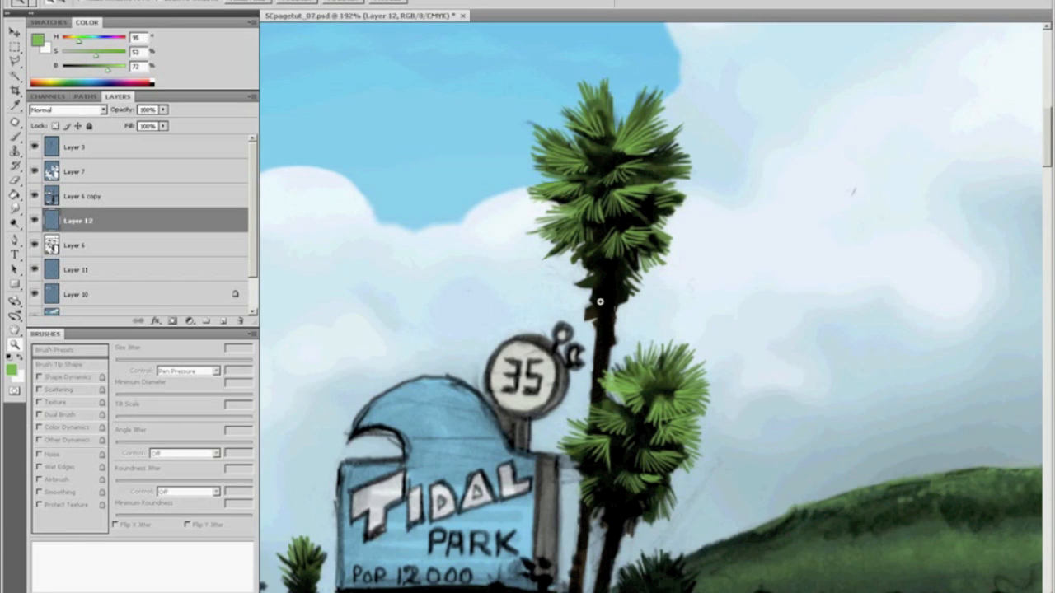
key("b")
left_click(653, 239, "alt")
key("bracketright")
key("bracketright")
key("bracketright")
key("bracketright")
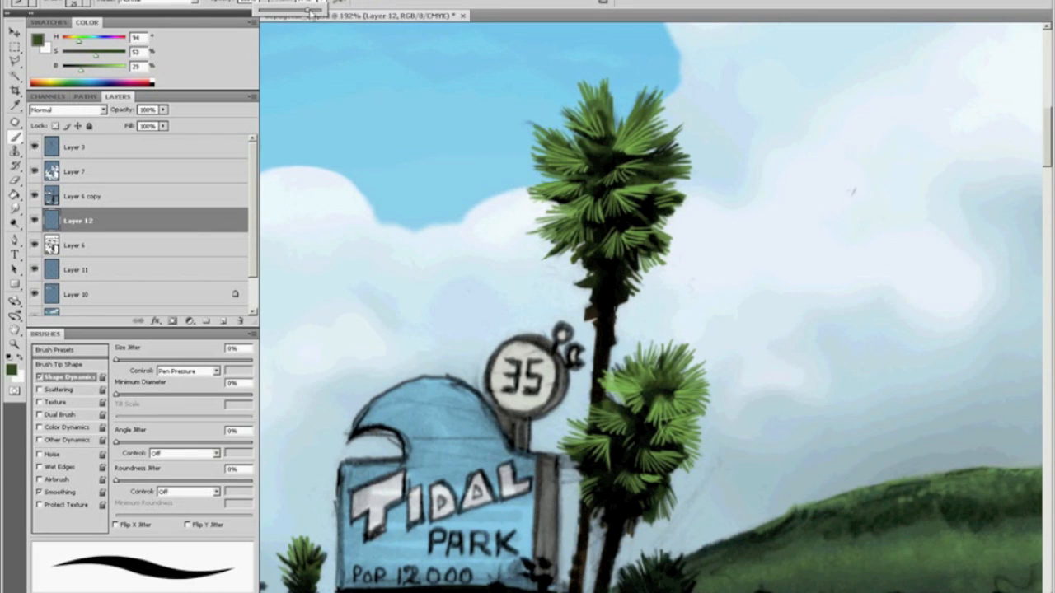
left_click(39, 377)
key("bracketright")
key("bracketright")
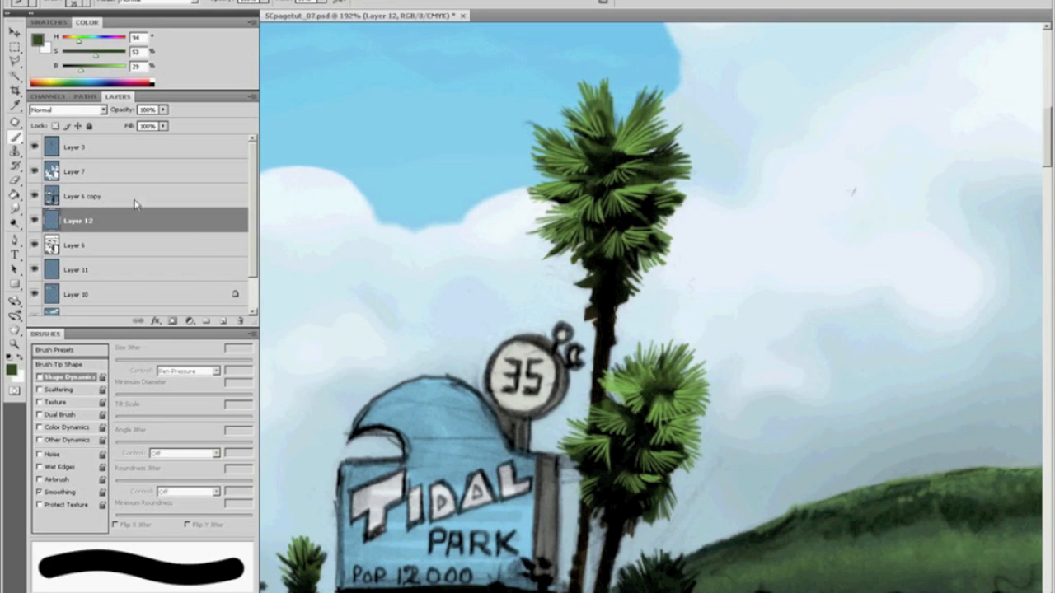
key("slash")
Step: Shade the lower and inner frond highlights on both tall palms with dark green to give the crowns depth
mouse_move(613, 247)
left_mouse_down()
mouse_move(650, 234)
mouse_move(613, 253)
mouse_move(557, 223)
left_mouse_up()
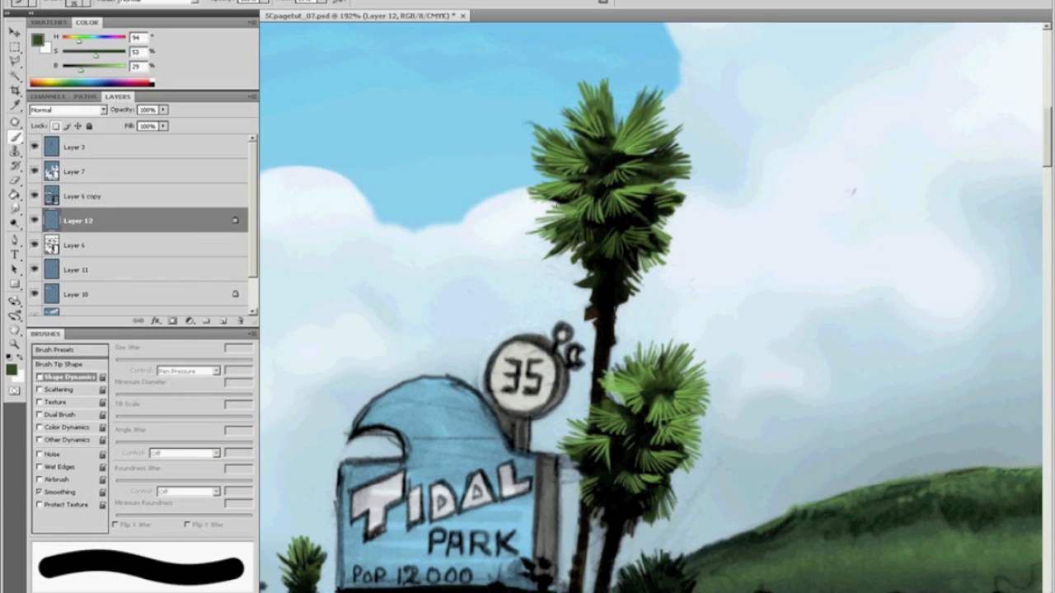
mouse_move(600, 204)
left_mouse_down()
mouse_move(575, 214)
mouse_move(599, 209)
left_mouse_up()
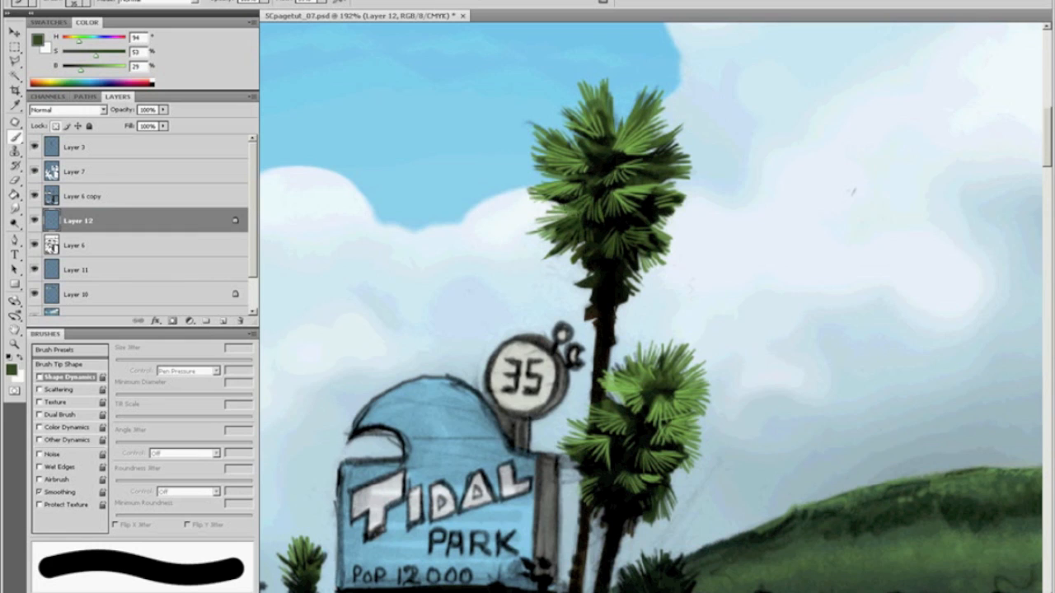
mouse_move(618, 480)
left_mouse_down()
mouse_move(655, 482)
mouse_move(665, 455)
mouse_move(674, 459)
left_mouse_up()
mouse_move(575, 432)
left_mouse_down()
mouse_move(604, 463)
mouse_move(568, 435)
left_mouse_up()
left_click_drag(597, 502, 571, 478)
left_click_drag(587, 412, 612, 424)
left_click_drag(600, 379, 615, 387)
mouse_move(651, 431)
left_mouse_down()
mouse_move(682, 437)
mouse_move(695, 421)
left_mouse_up()
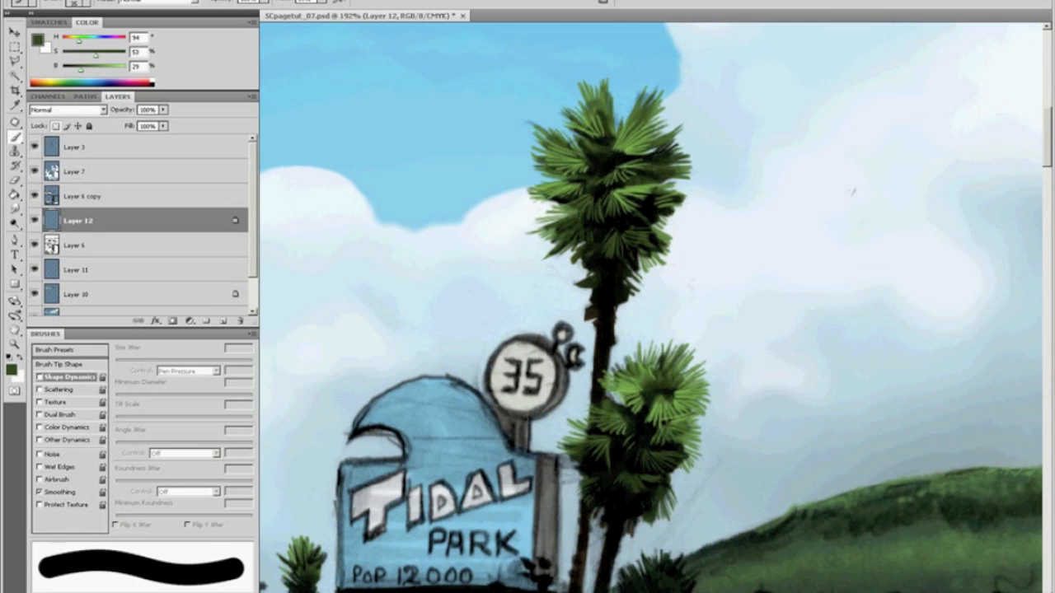
Step: Sample bright green (H 95, S 53, B 78) from the palm, re-enable Shape Dynamics, unlock Layer 12's transparency and shrink the brush to a fine tip
key("ctrl+0")
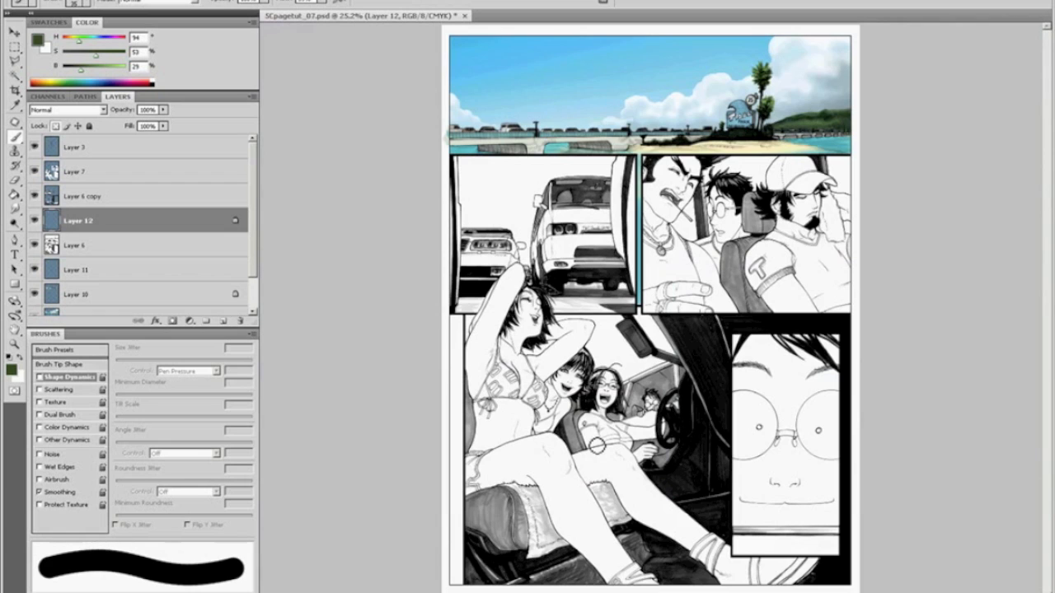
key("z")
left_click_drag(707, 104, 780, 152)
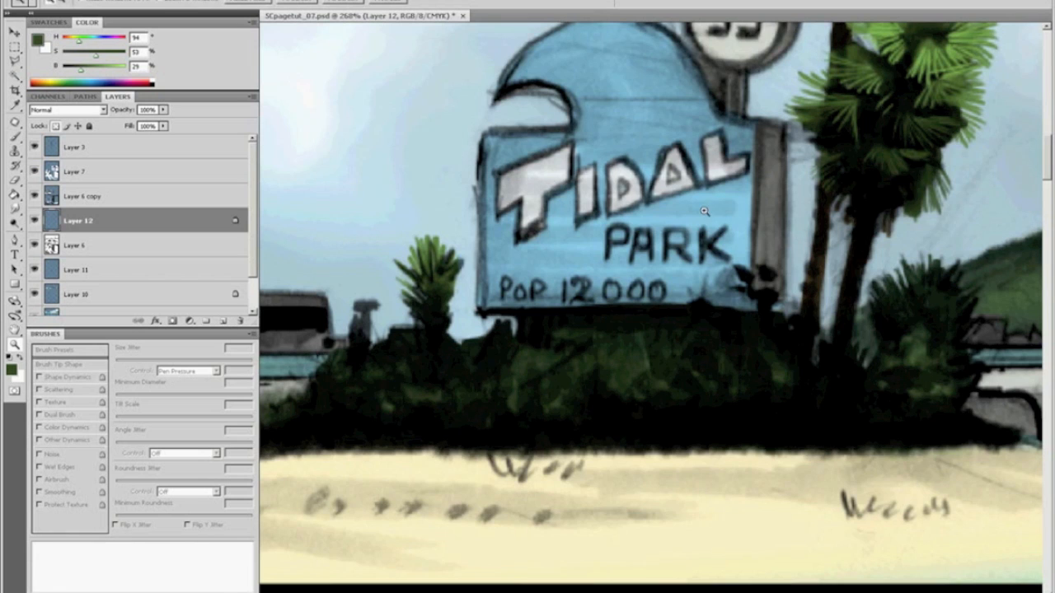
key("b")
left_click(924, 54, "alt")
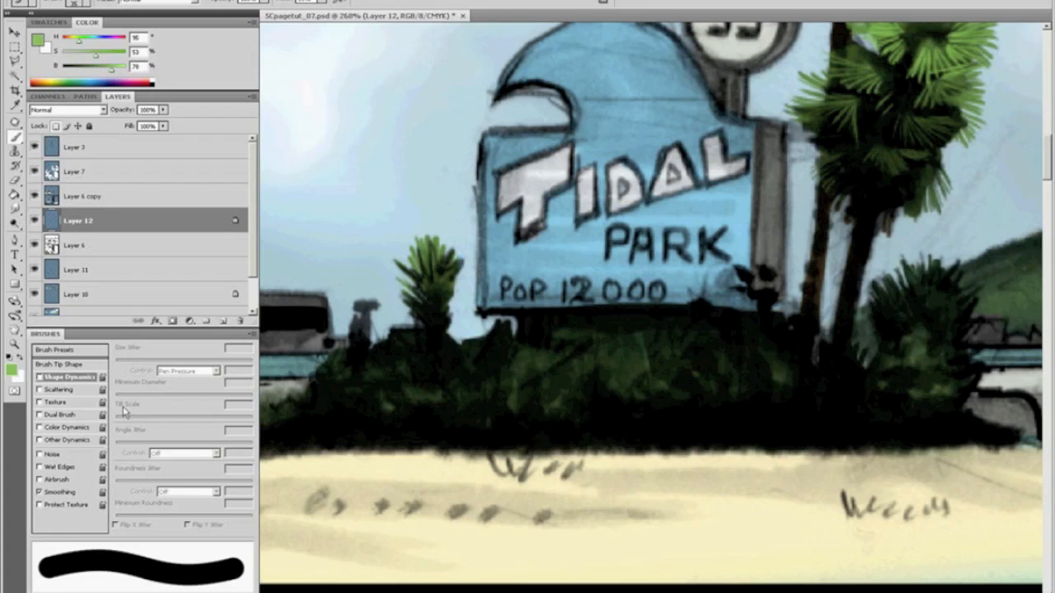
left_click(39, 377)
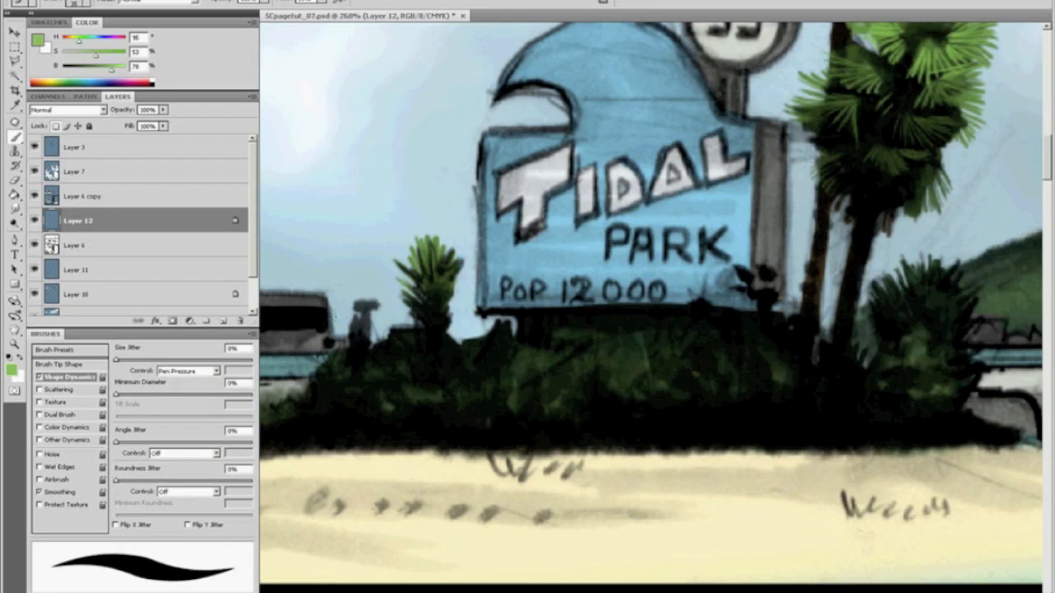
key("bracketleft")
key("bracketleft")
key("bracketleft")
key("bracketleft")
key("bracketleft")
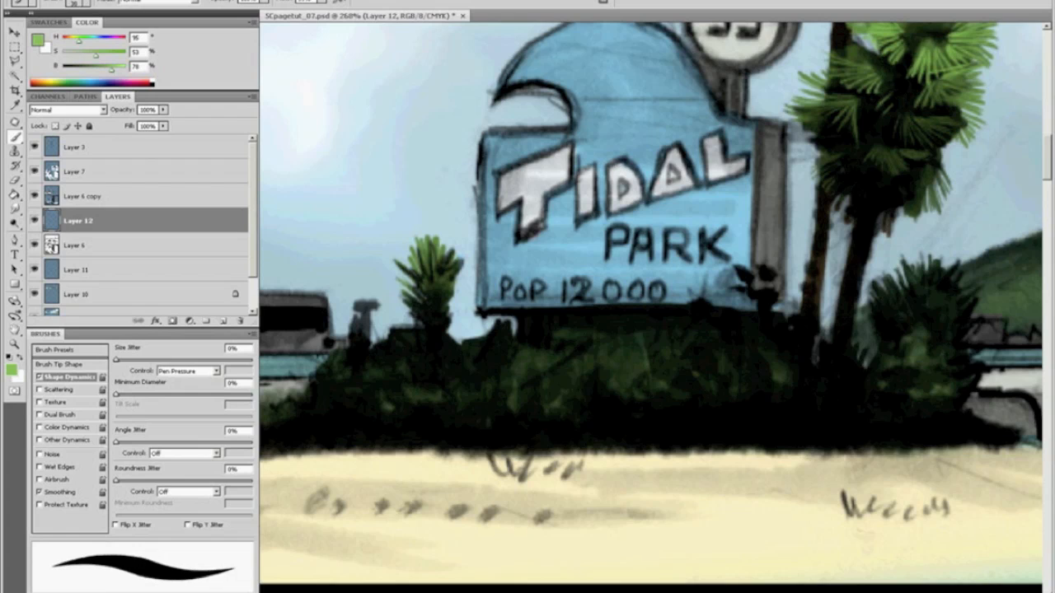
Step: Raise the brush flow to maximum, paint bright frond highlights on the small palm beside the sign, and turn off the CMYK proof preview
left_click_drag(410, 276, 438, 294)
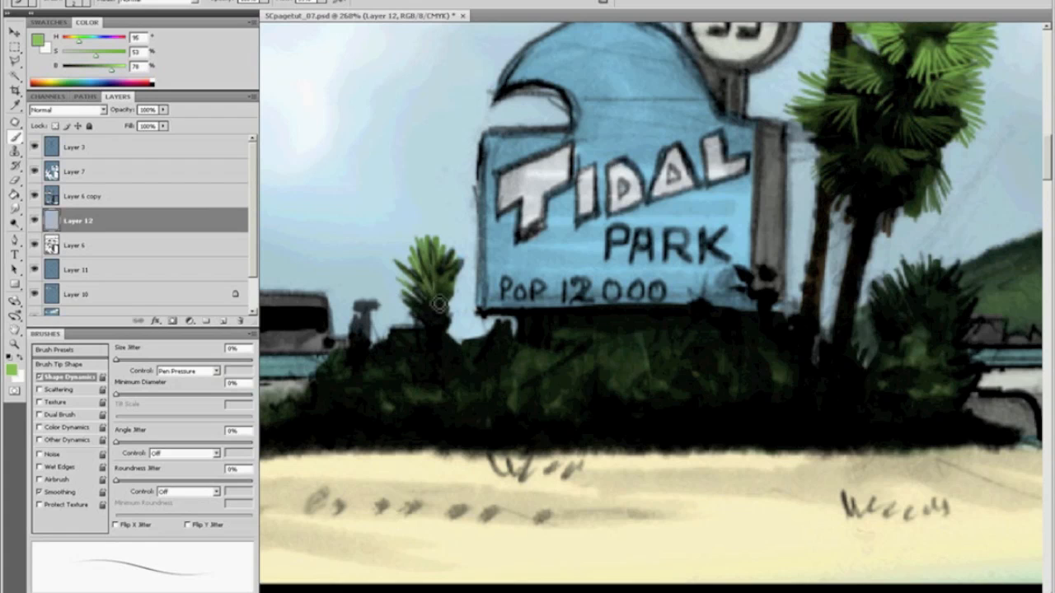
left_click(324, 7)
left_click_drag(323, 10, 413, 37)
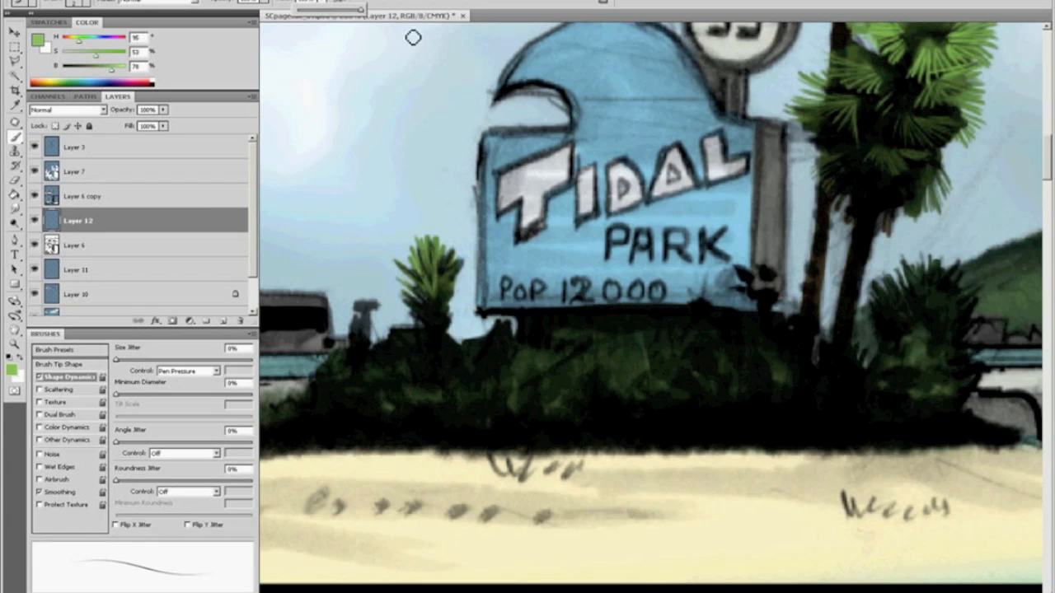
mouse_move(445, 281)
left_mouse_down()
mouse_move(459, 260)
mouse_move(459, 275)
left_mouse_up()
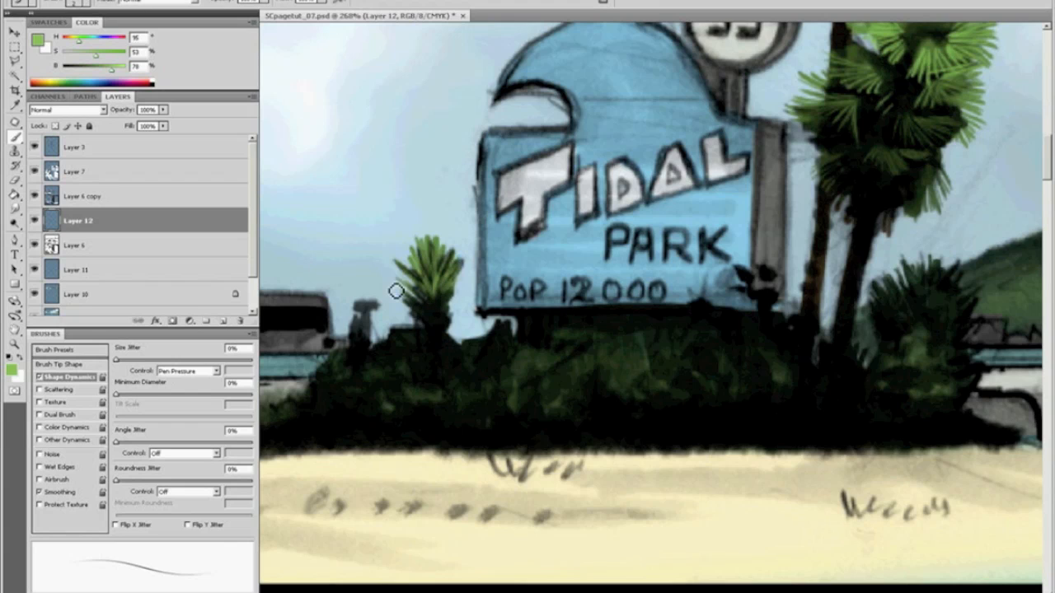
key("ctrl+y")
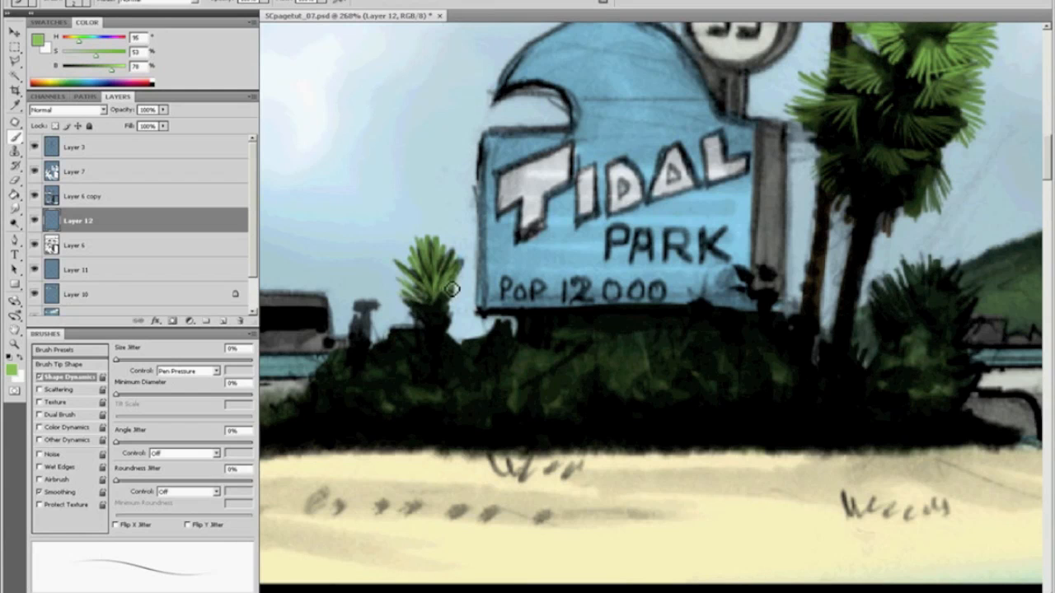
Step: Sample the small palm's darkest green and paint dark fronds along both sides of its crown
left_click(437, 296, "alt")
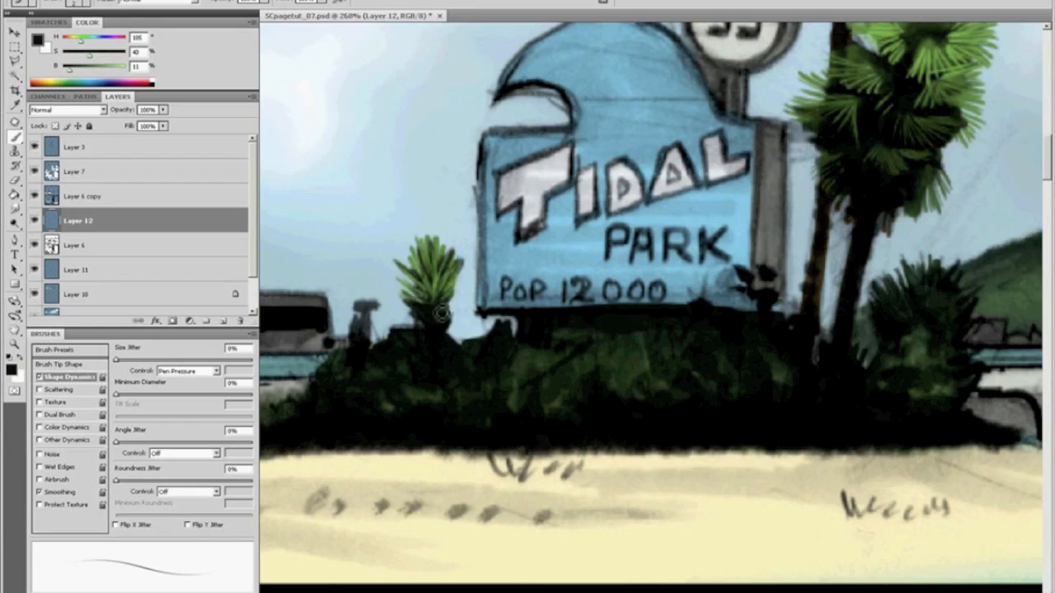
left_click_drag(462, 292, 451, 314)
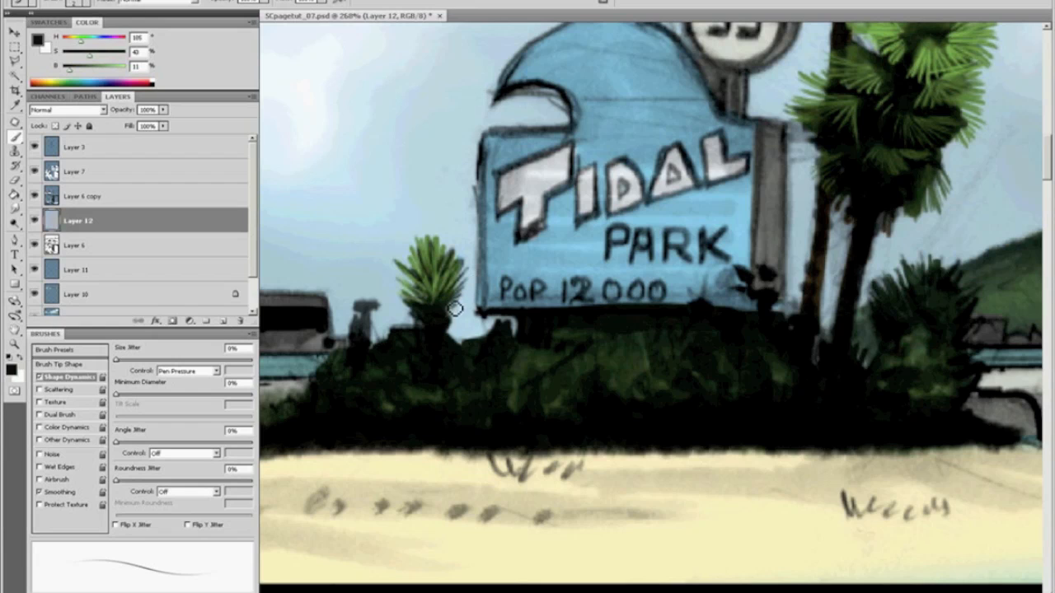
mouse_move(404, 283)
left_mouse_down()
mouse_move(438, 301)
mouse_move(409, 280)
mouse_move(443, 304)
mouse_move(432, 241)
mouse_move(428, 303)
mouse_move(417, 302)
mouse_move(417, 312)
mouse_move(431, 313)
mouse_move(411, 322)
mouse_move(457, 321)
mouse_move(453, 331)
mouse_move(431, 327)
mouse_move(455, 326)
mouse_move(450, 318)
mouse_move(425, 321)
left_mouse_up()
Step: Build up the small palm's lower fronds down into the shrubs, alternating mid-green and near-black sampled from the plant
left_click(428, 243, "alt")
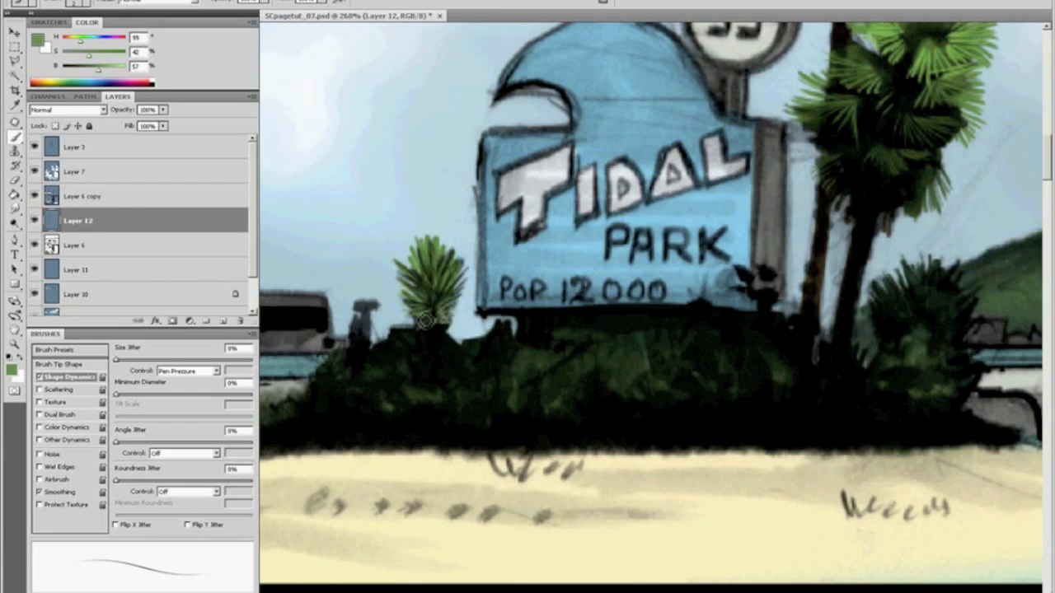
left_click(443, 328, "alt")
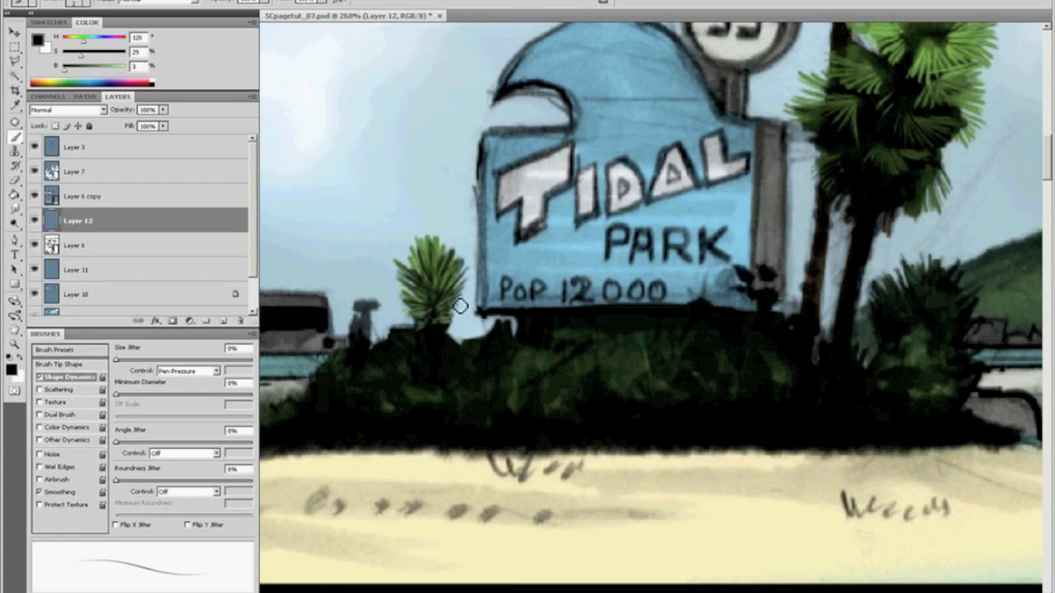
mouse_move(439, 312)
left_mouse_down()
mouse_move(416, 328)
mouse_move(425, 339)
mouse_move(445, 334)
left_mouse_up()
left_click(435, 317, "alt")
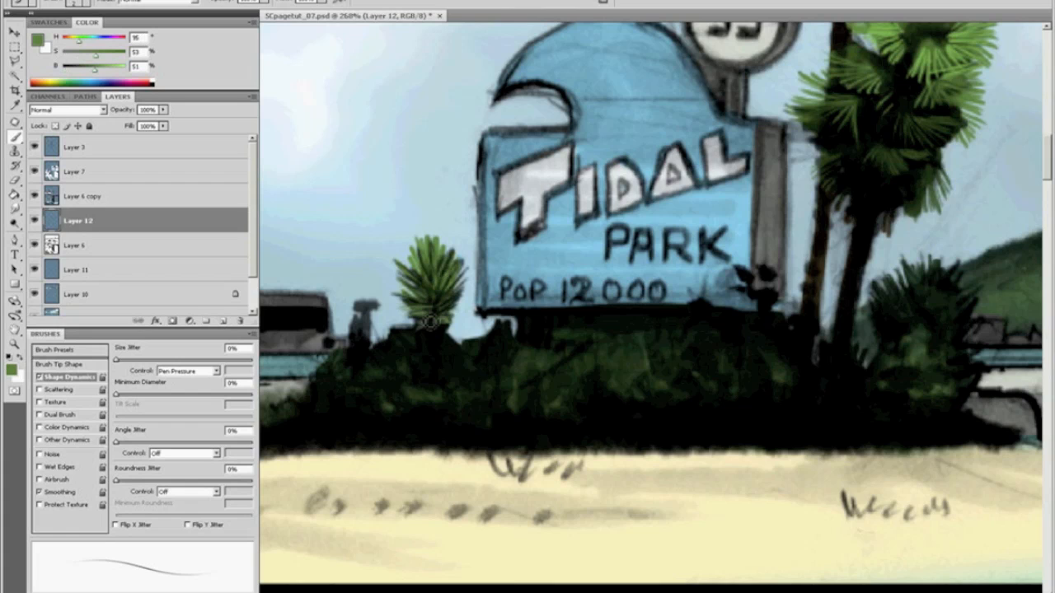
mouse_move(416, 353)
left_mouse_down()
mouse_move(435, 336)
mouse_move(457, 337)
mouse_move(445, 350)
mouse_move(458, 369)
left_mouse_up()
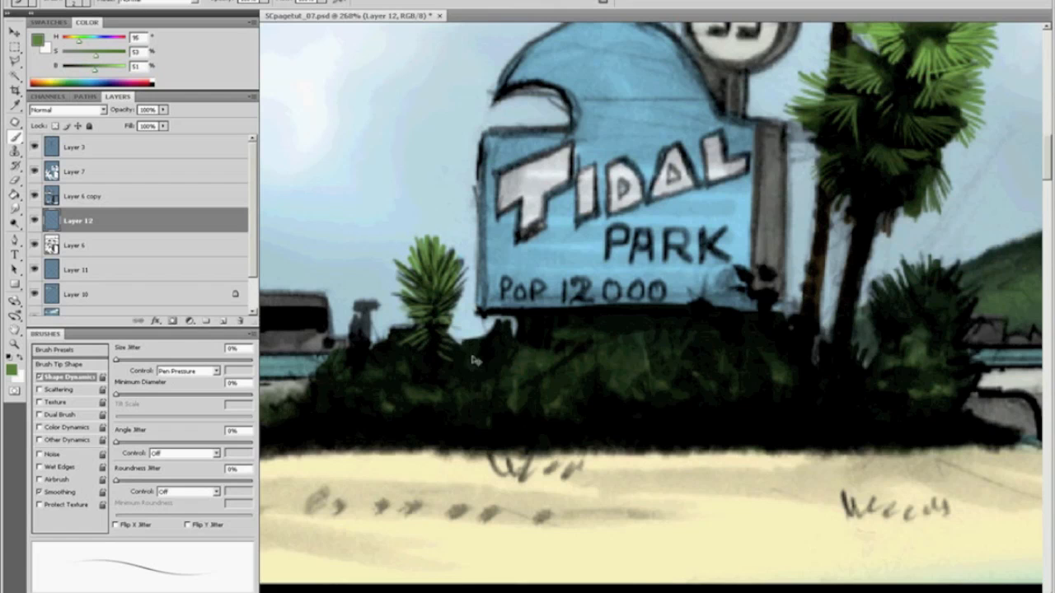
key("ctrl+0")
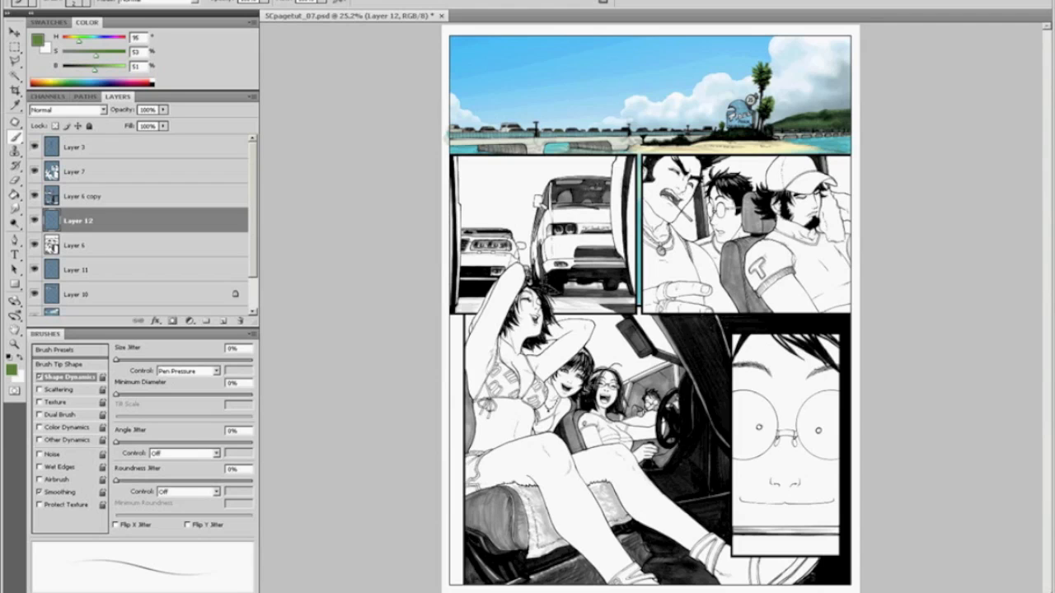
key("F9")
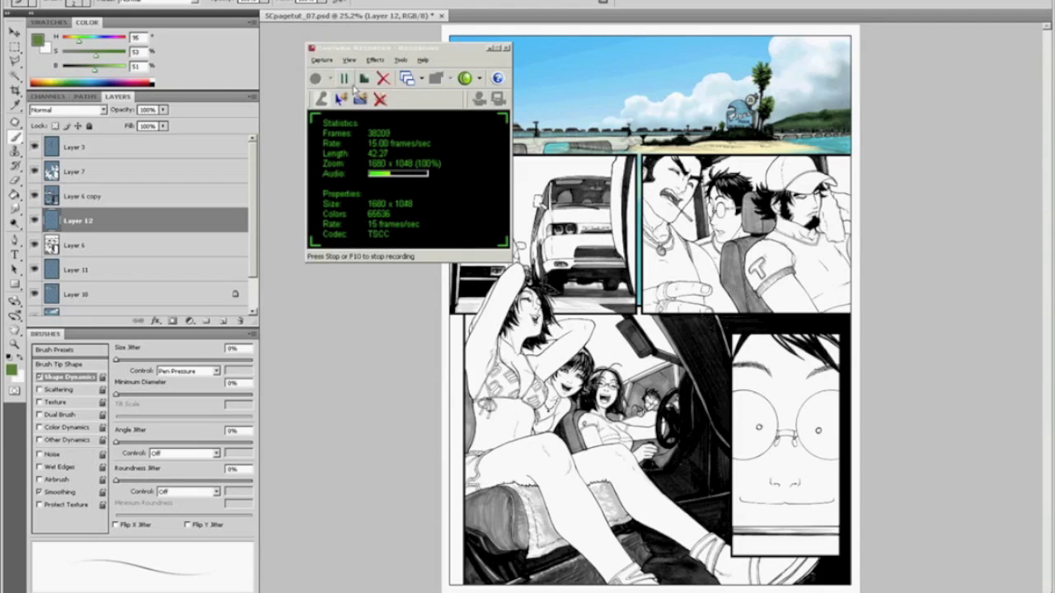